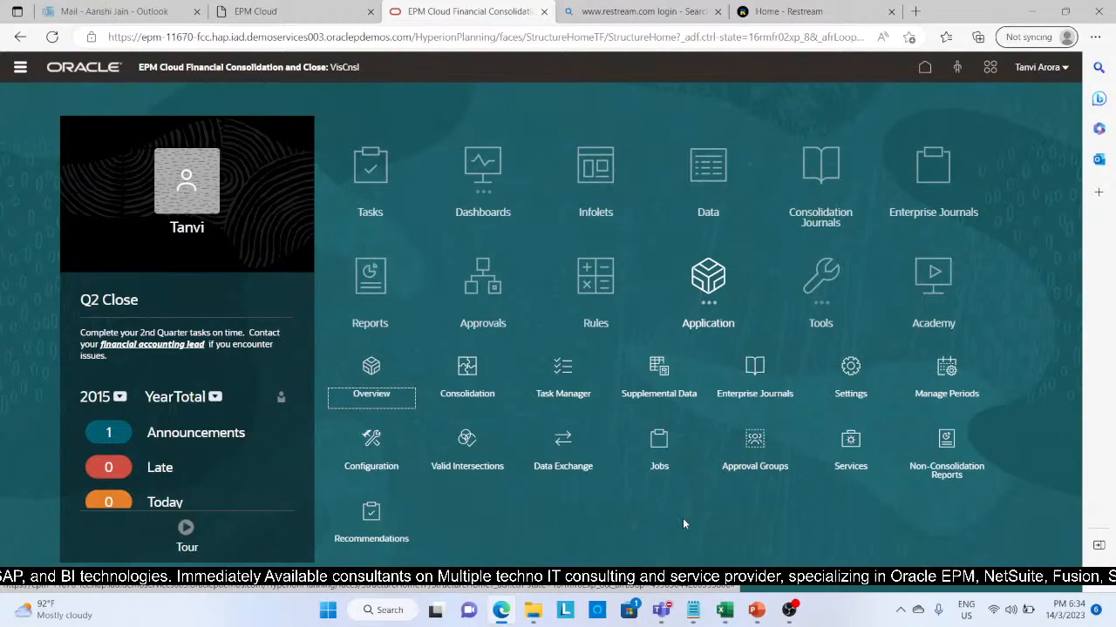
# Step: Review the enabled Consolidation features in the application configuration, from Multi-GAAP Reporting down to Enterprise Journals
pyautogui.click(373, 440)
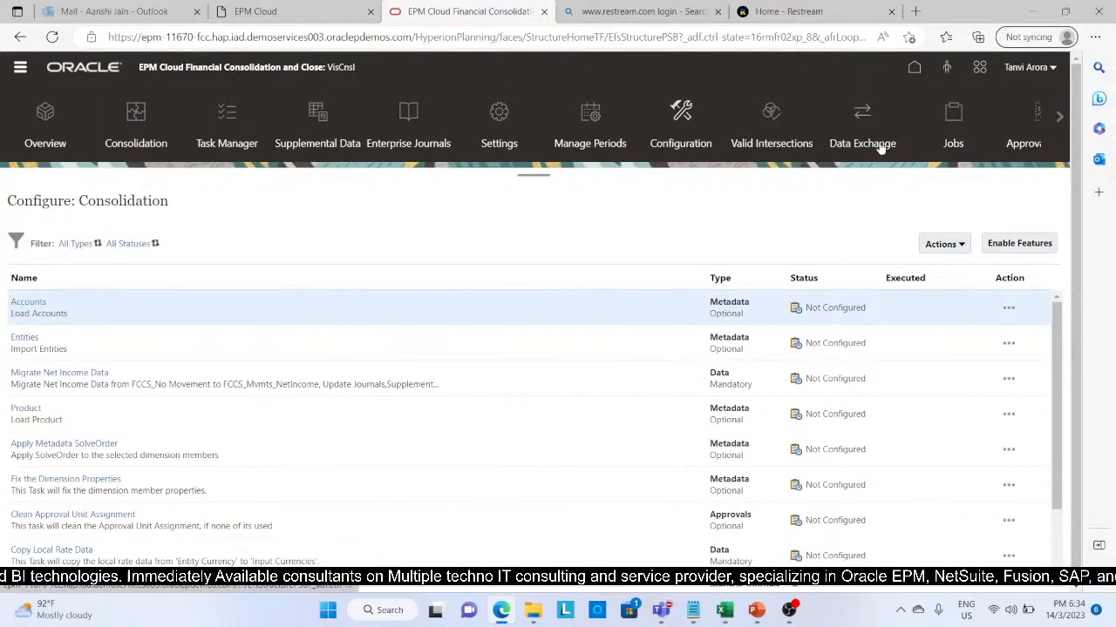
pyautogui.click(1020, 243)
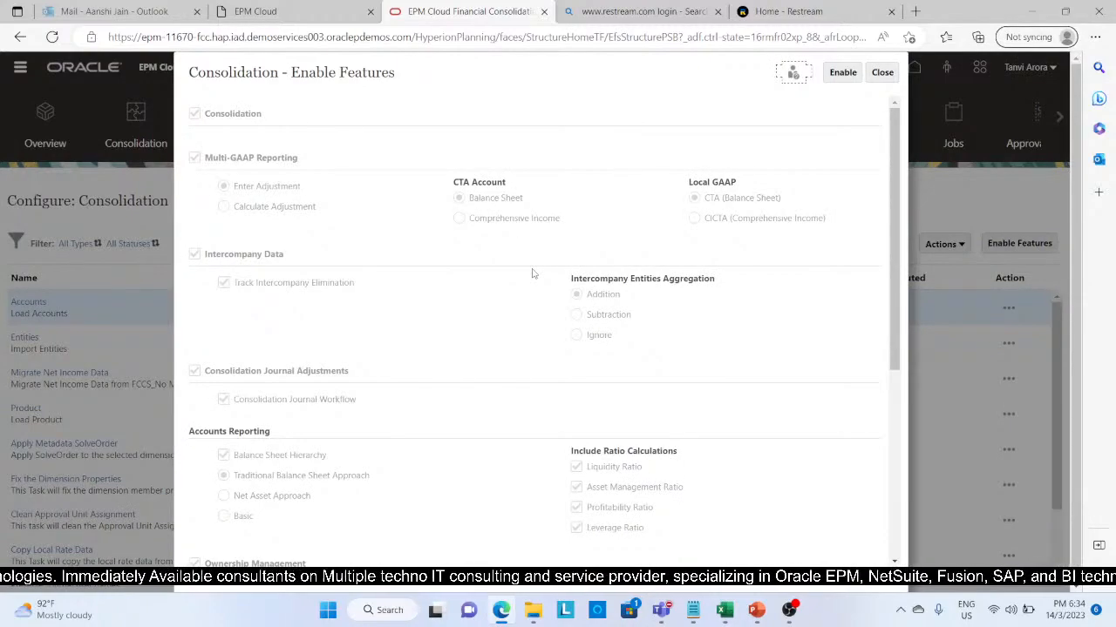
pyautogui.scroll(-2, 533, 273)
pyautogui.scroll(-3, 533, 273)
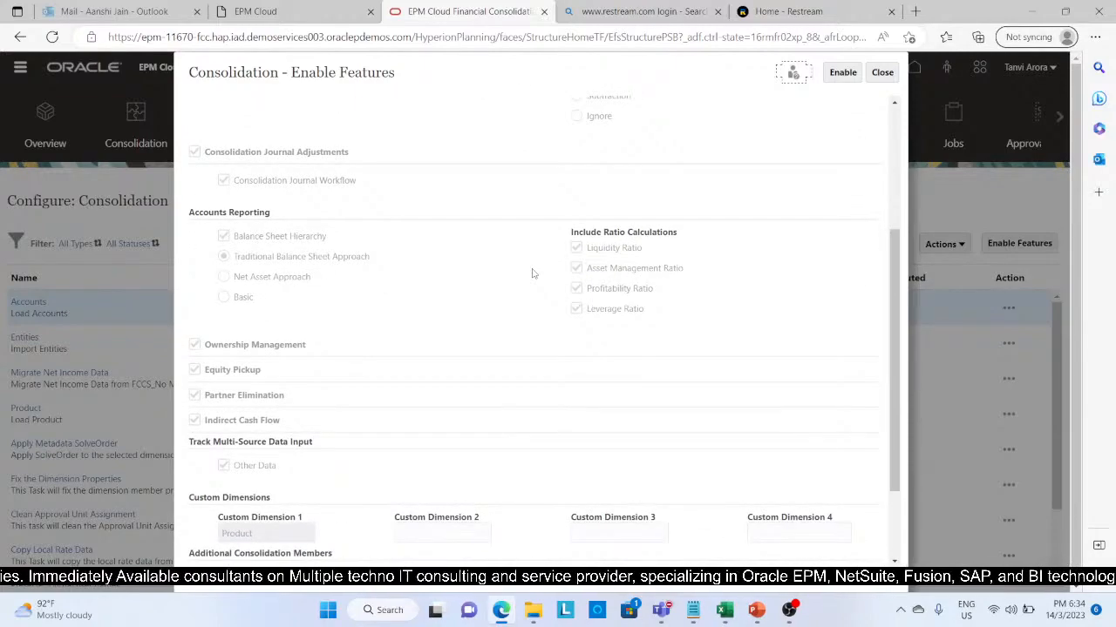
pyautogui.scroll(-3, 533, 274)
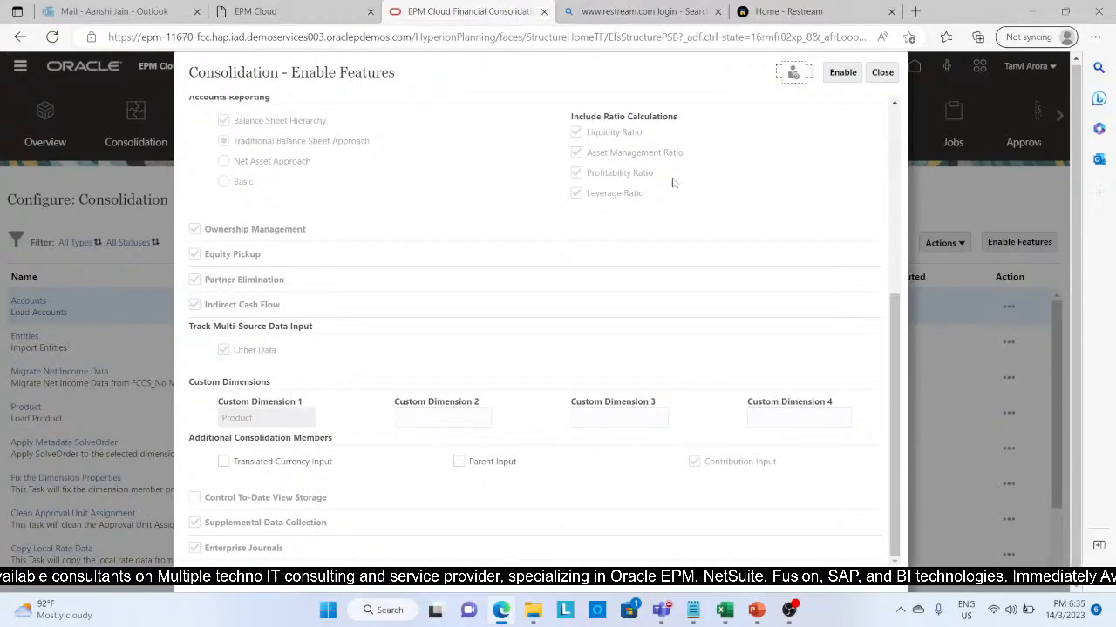
pyautogui.scroll(8, 671, 187)
pyautogui.scroll(-5, 671, 202)
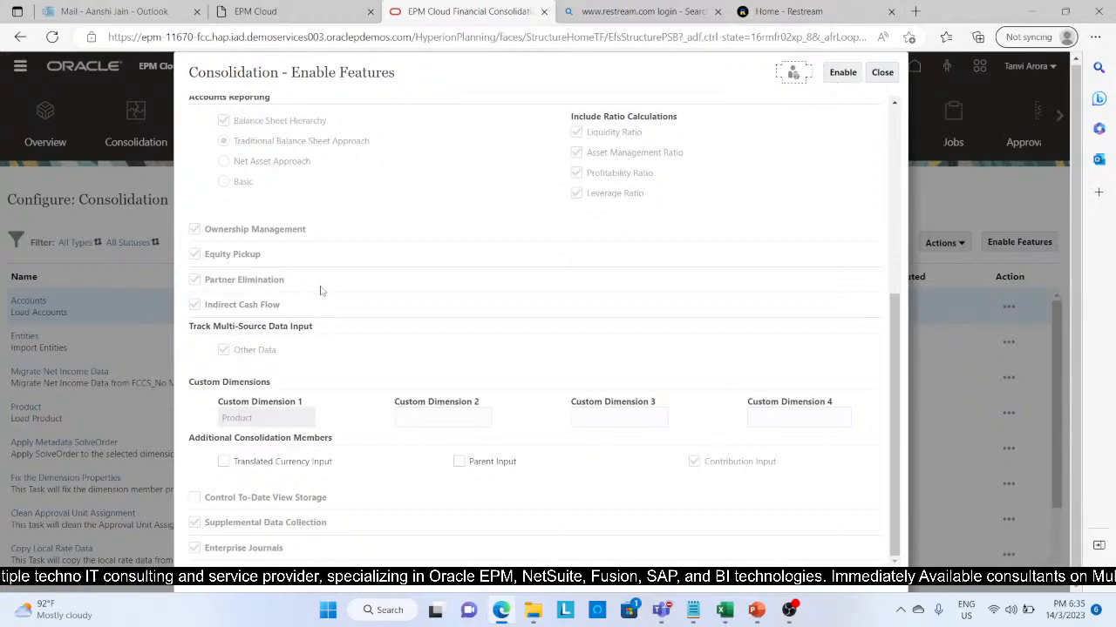
pyautogui.scroll(5, 535, 188)
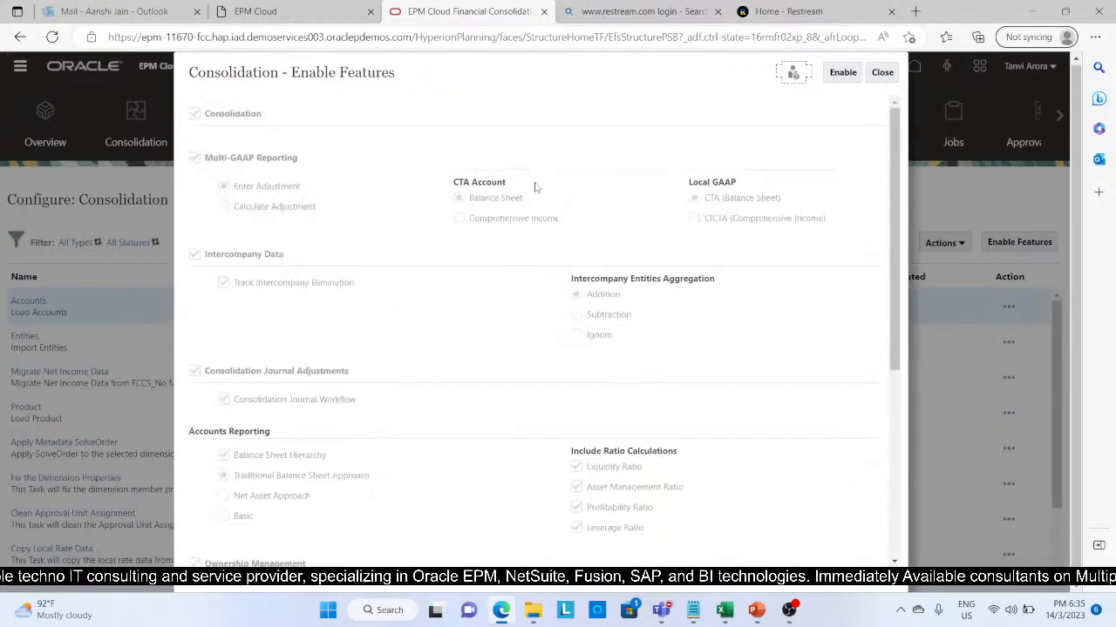
pyautogui.click(881, 73)
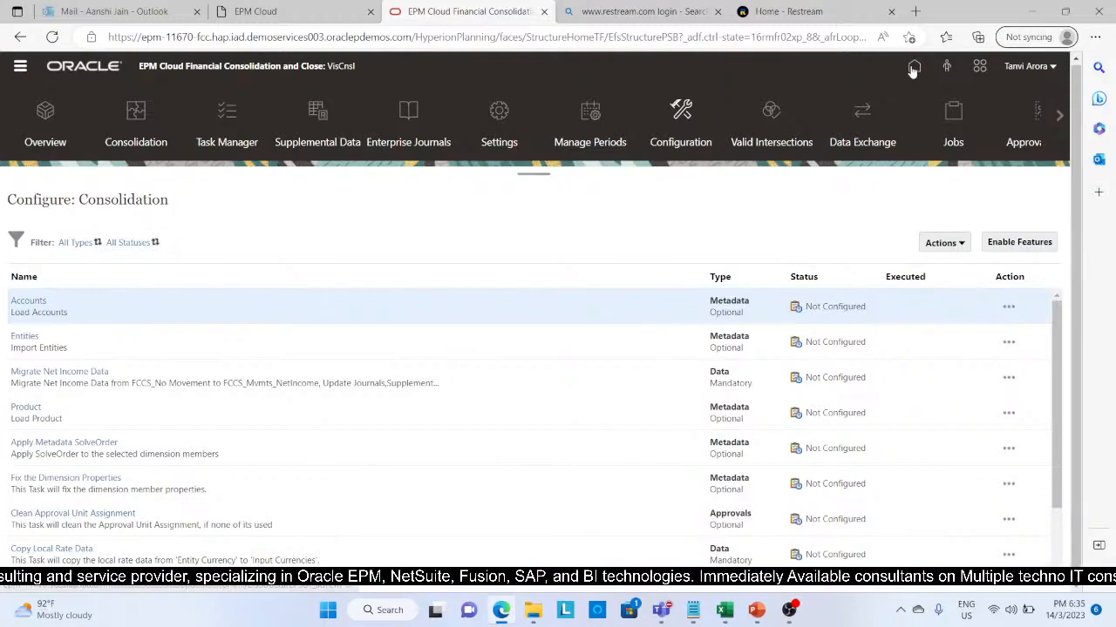
# Step: Open the Configurable Consolidation rules of the Consolidated stage in the application's Consolidation process
pyautogui.click(913, 68)
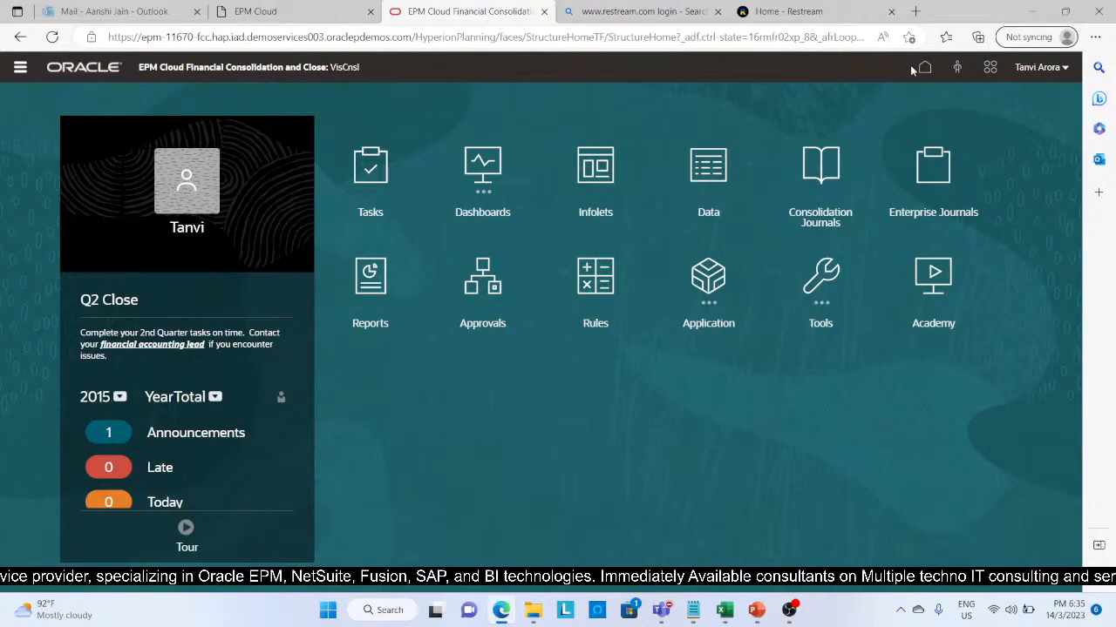
pyautogui.click(706, 288)
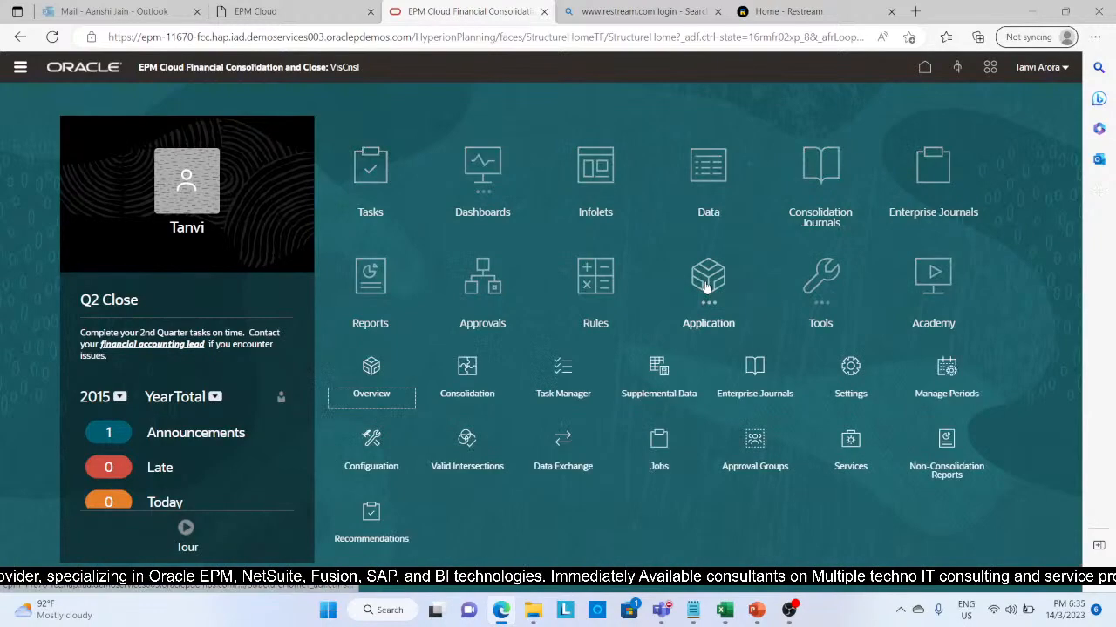
pyautogui.click(468, 367)
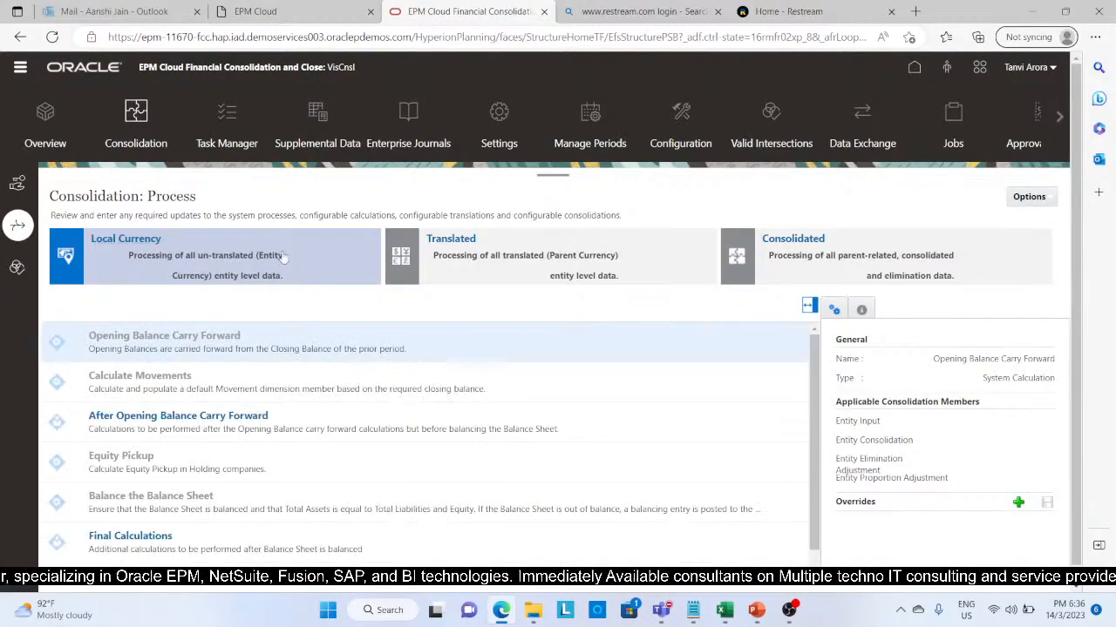
pyautogui.click(787, 241)
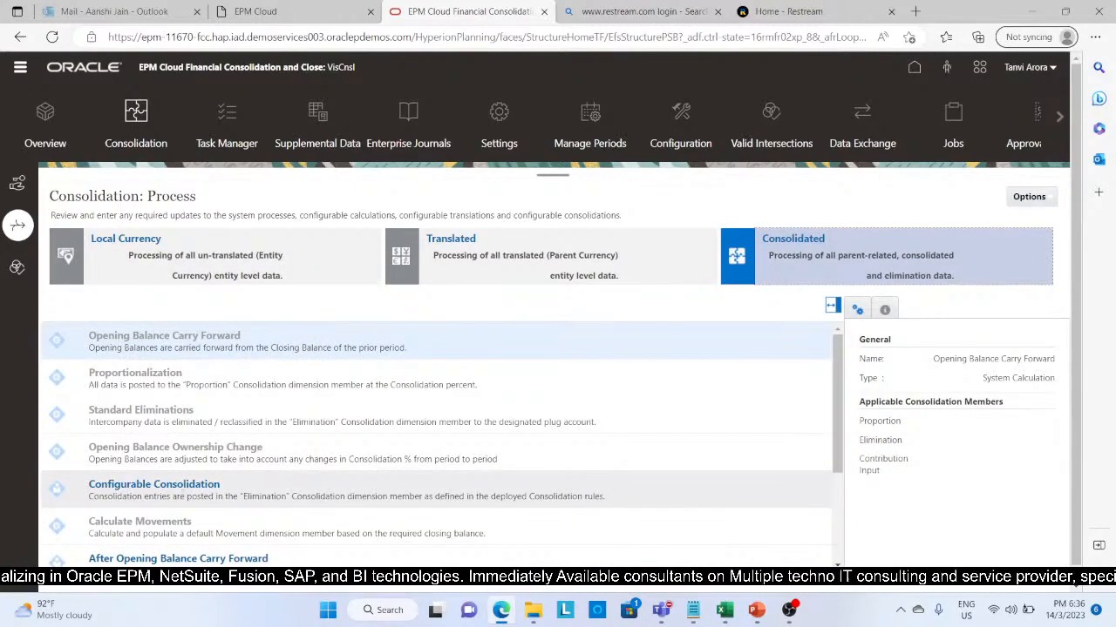
pyautogui.click(146, 493)
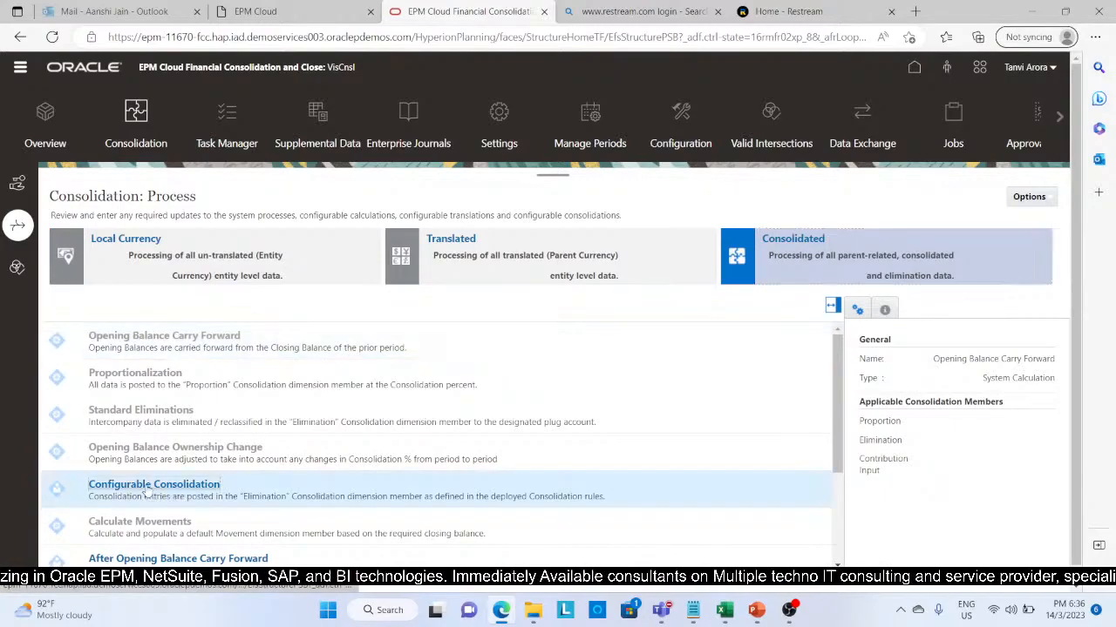
pyautogui.click(146, 493)
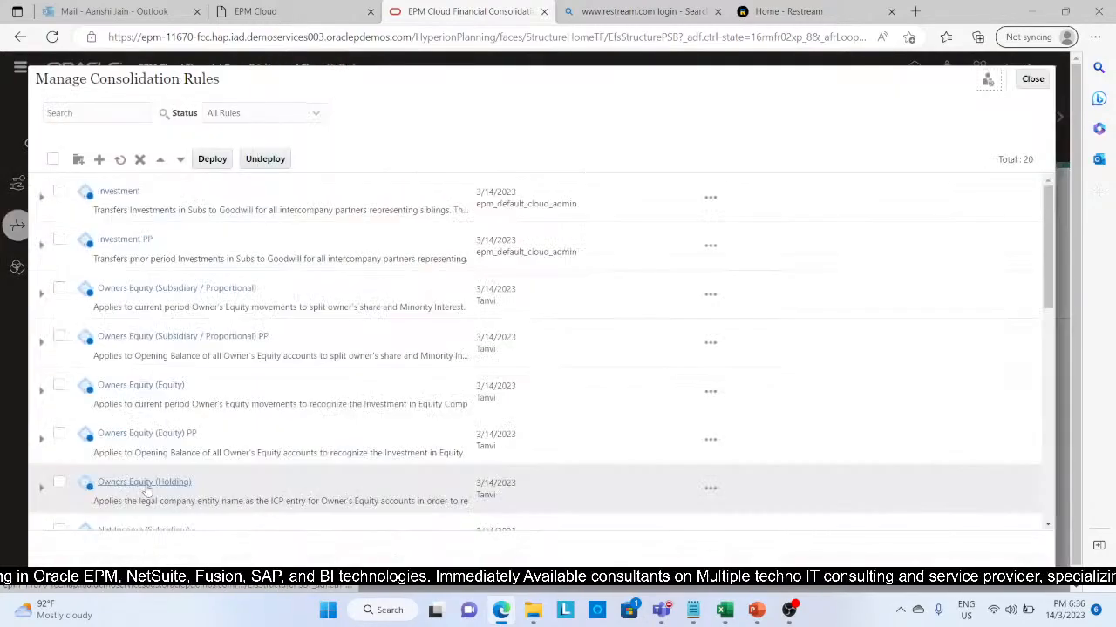
# Step: Look through the consolidation rule-sets and duplicate the Investment rule-set together with its rules
pyautogui.scroll(-4, 279, 410)
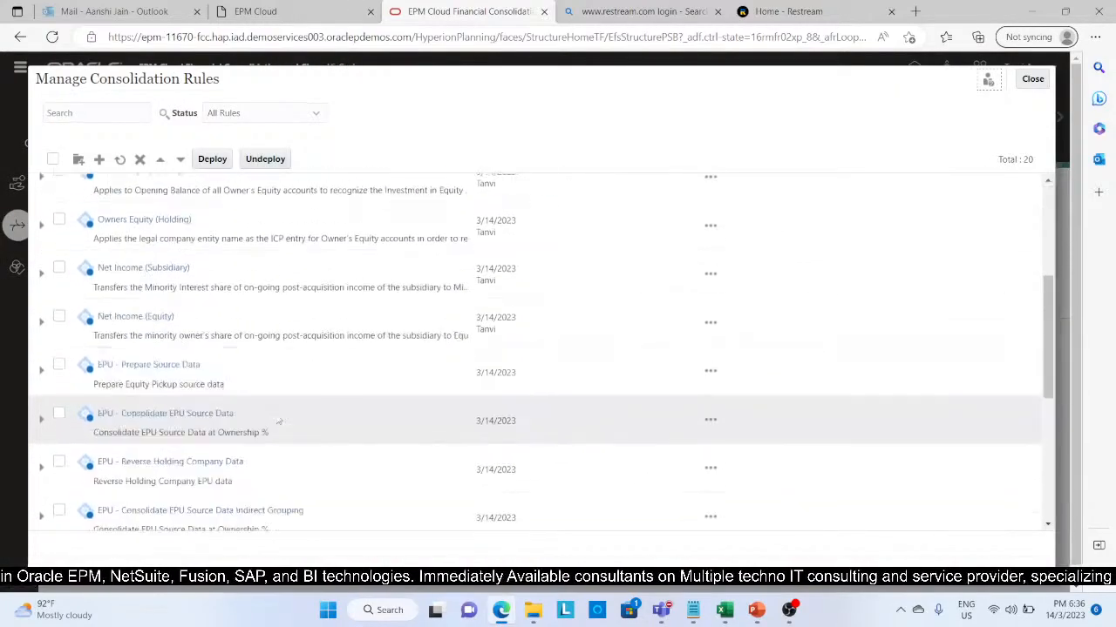
pyautogui.scroll(-4, 279, 420)
pyautogui.scroll(8, 277, 415)
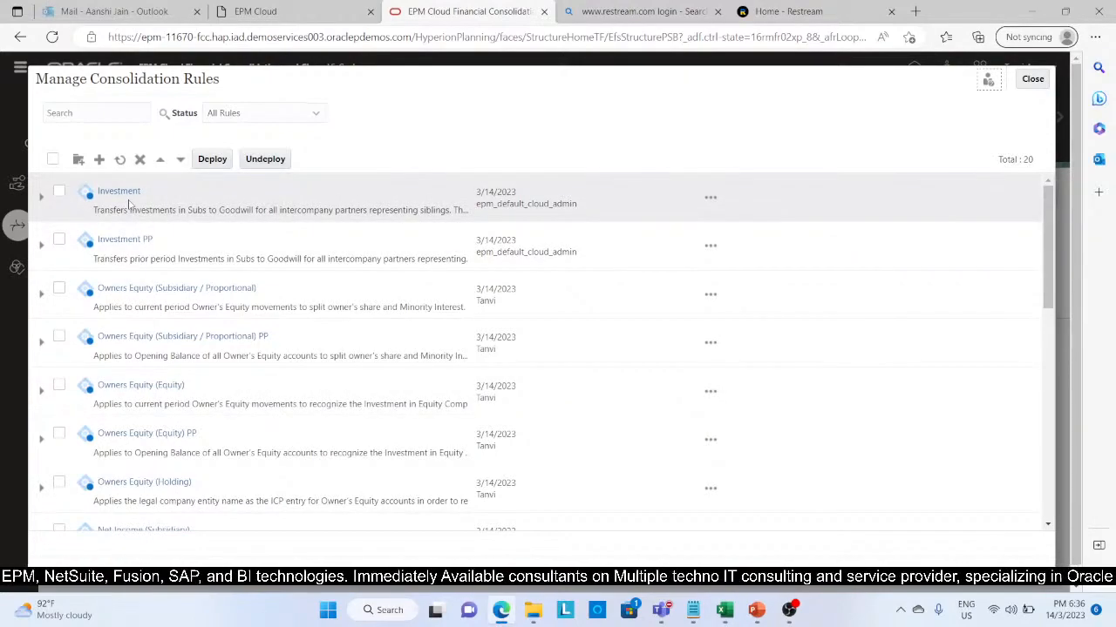
pyautogui.click(41, 202)
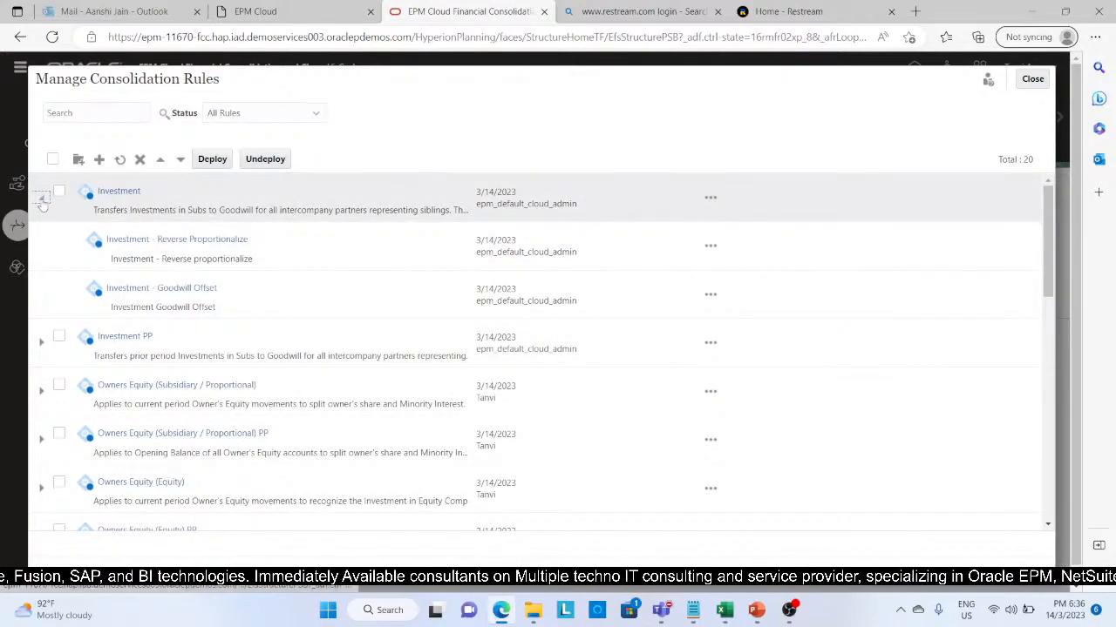
pyautogui.click(41, 199)
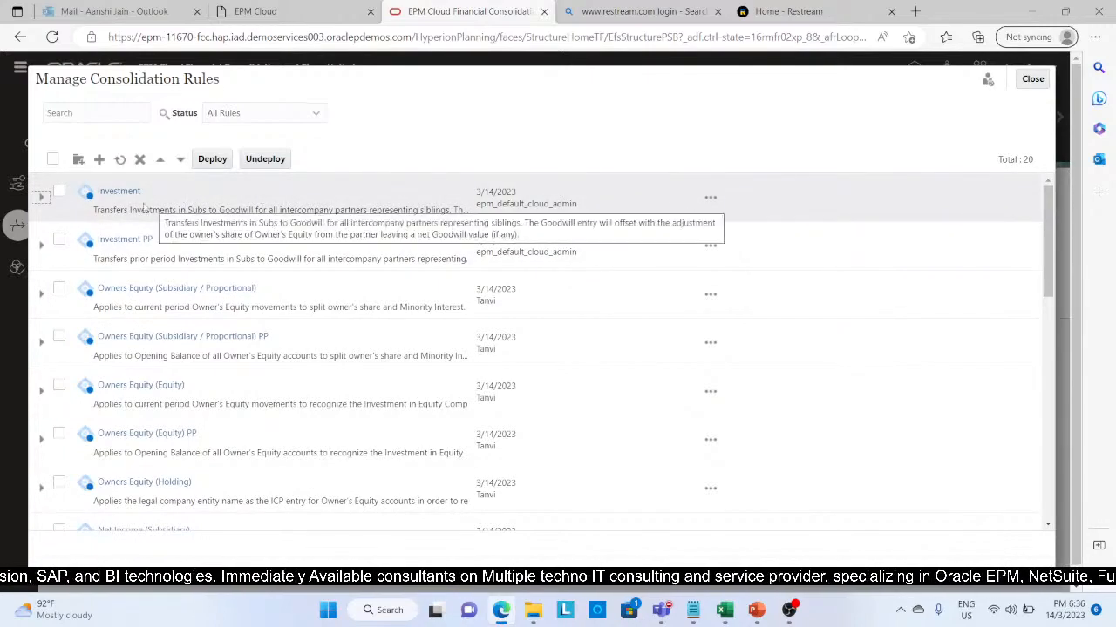
pyautogui.click(714, 200)
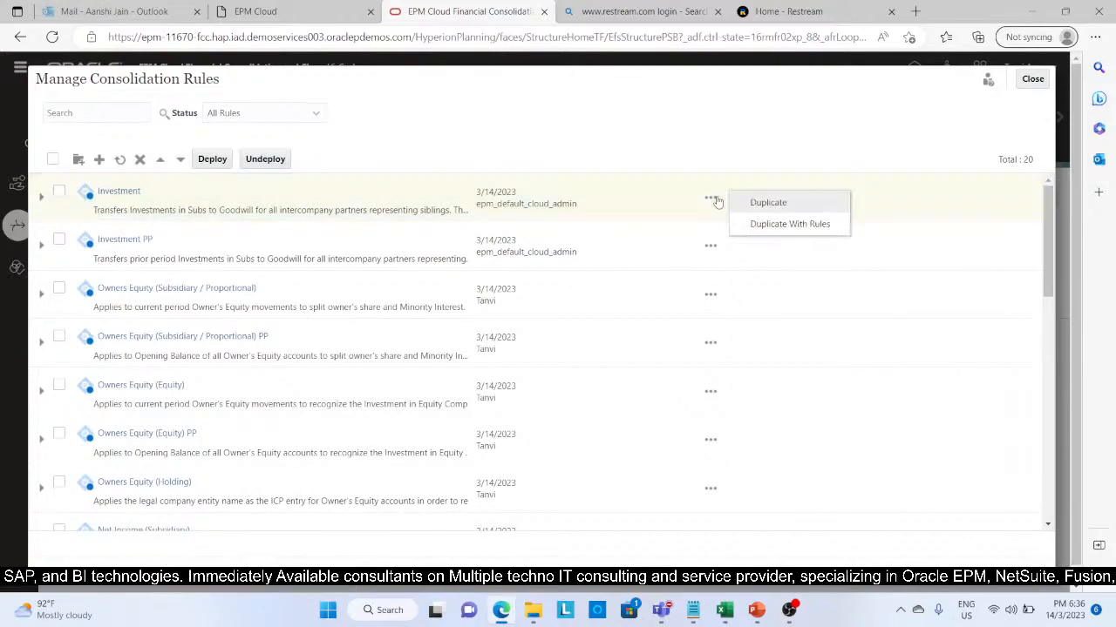
pyautogui.click(767, 224)
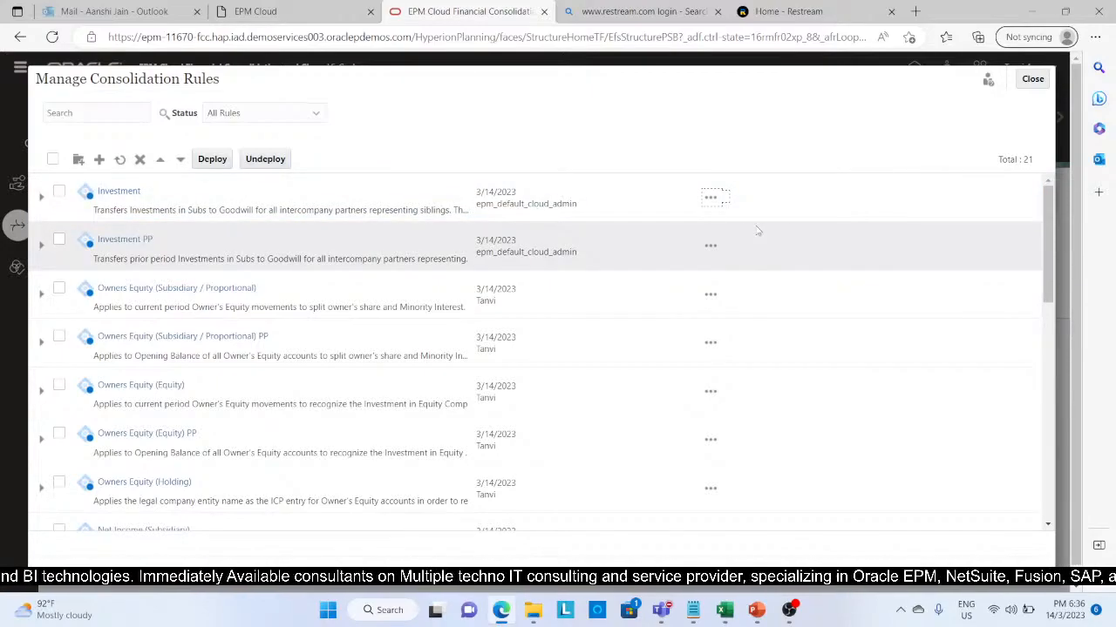
# Step: Open the copied Investment rule-set and rename it as Investment_Partner Elimination
pyautogui.scroll(-10, 345, 367)
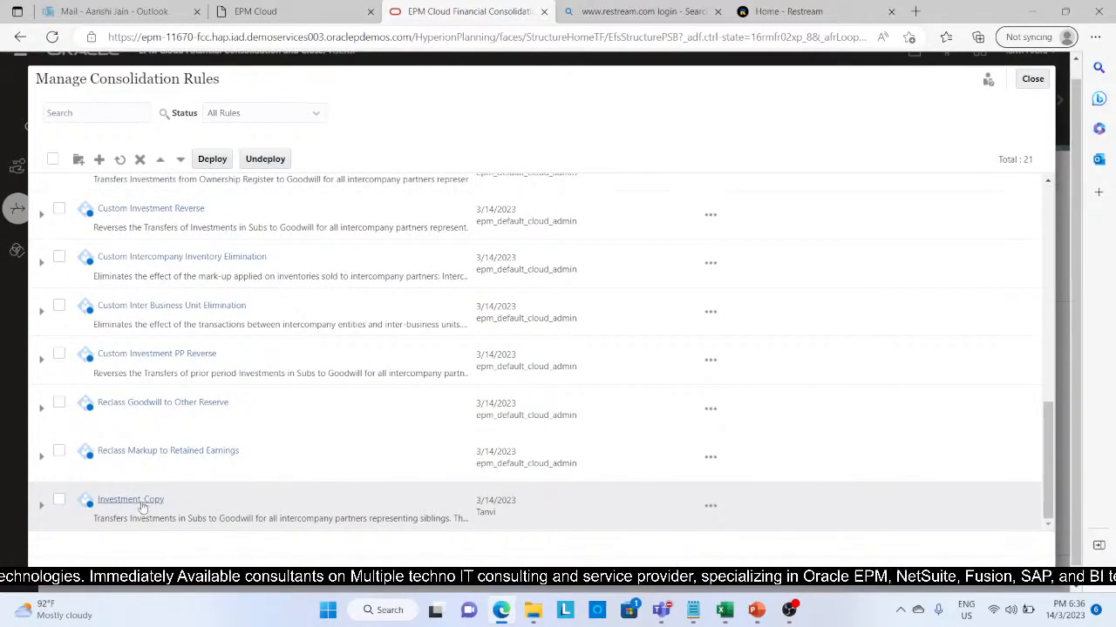
pyautogui.click(142, 504)
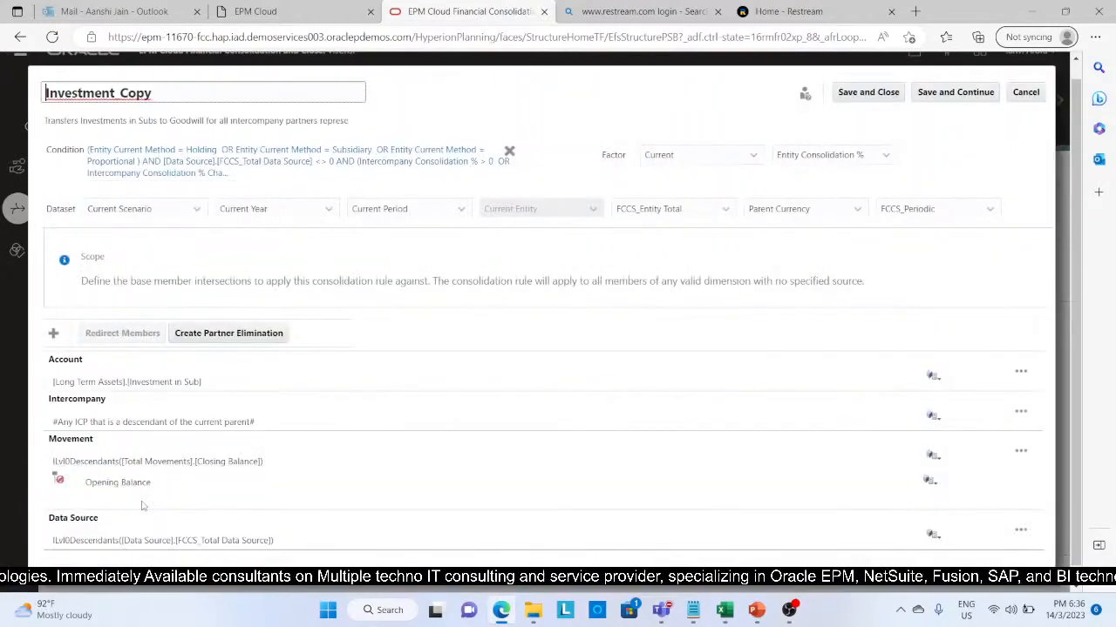
pyautogui.click(180, 93)
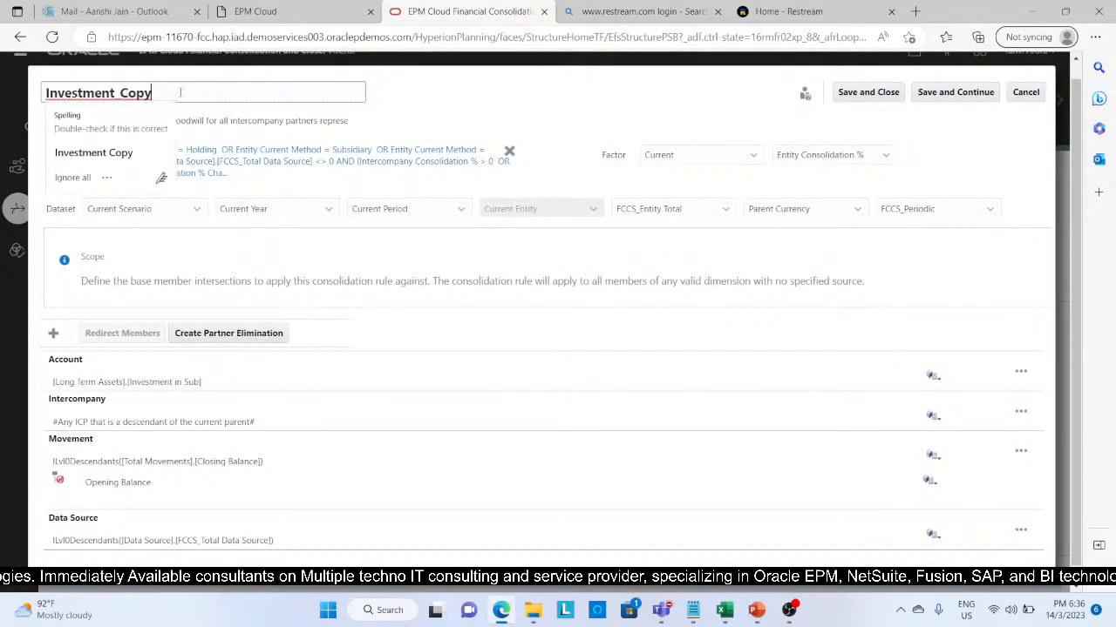
pyautogui.press('BackSpace')
pyautogui.press('BackSpace')
pyautogui.press('BackSpace')
pyautogui.press('BackSpace')
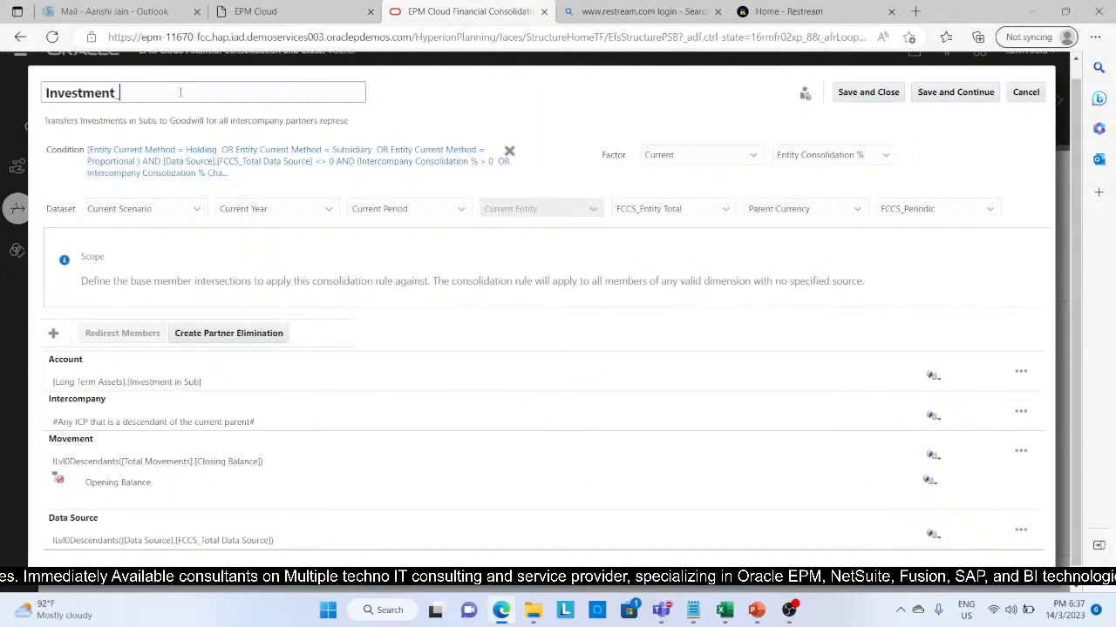
pyautogui.write('Partne')
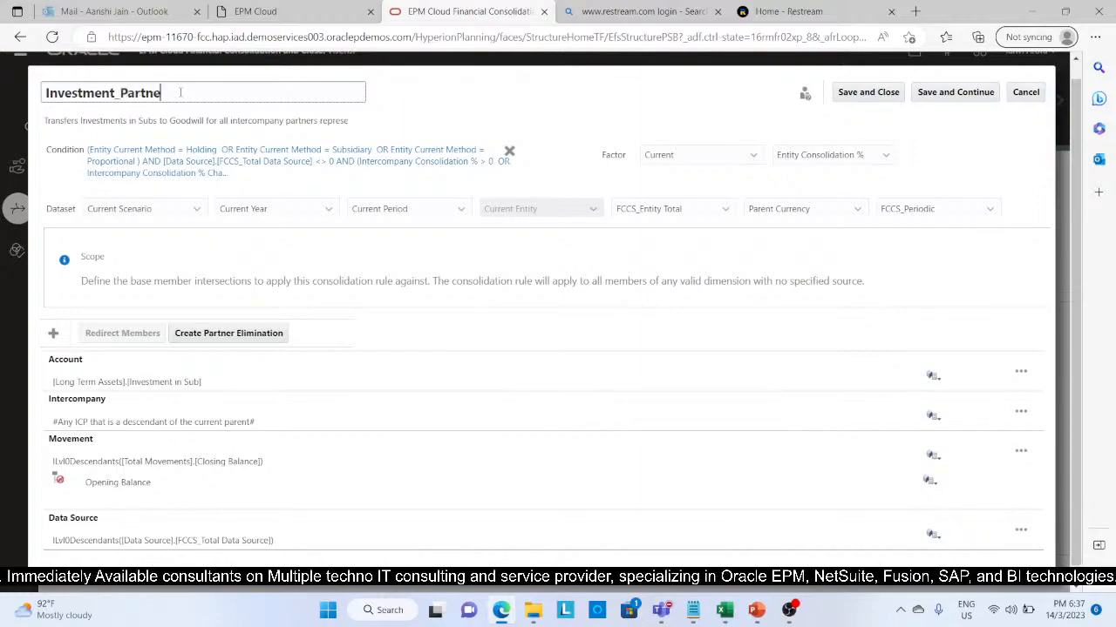
pyautogui.write('r_Elimuina')
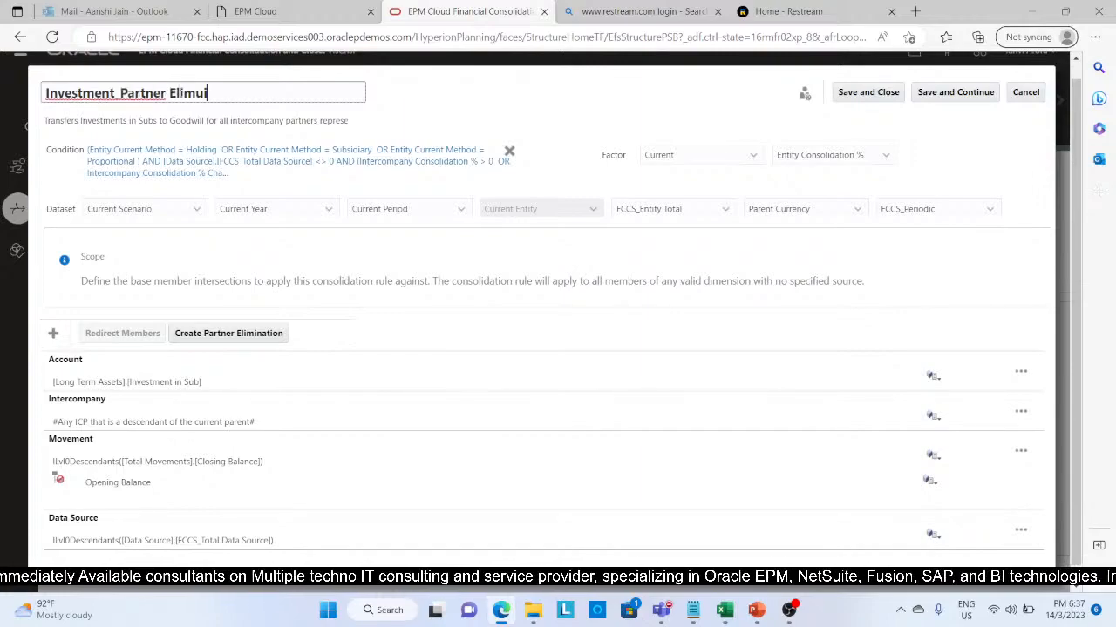
pyautogui.press('BackSpace')
pyautogui.press('BackSpace')
pyautogui.press('BackSpace')
pyautogui.press('BackSpace')
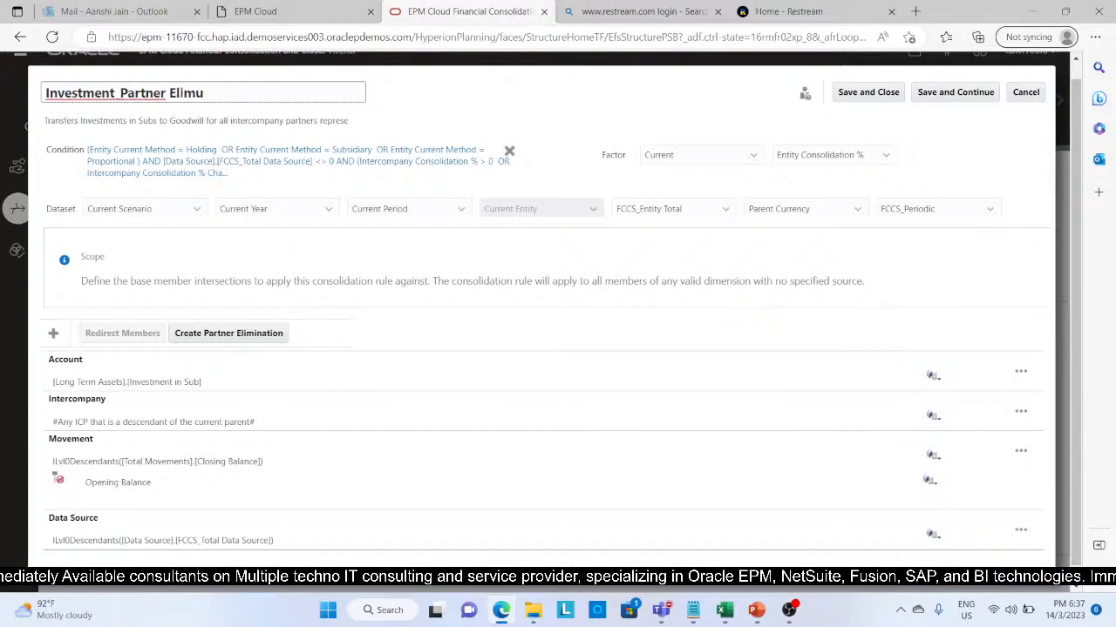
pyautogui.write('ination')
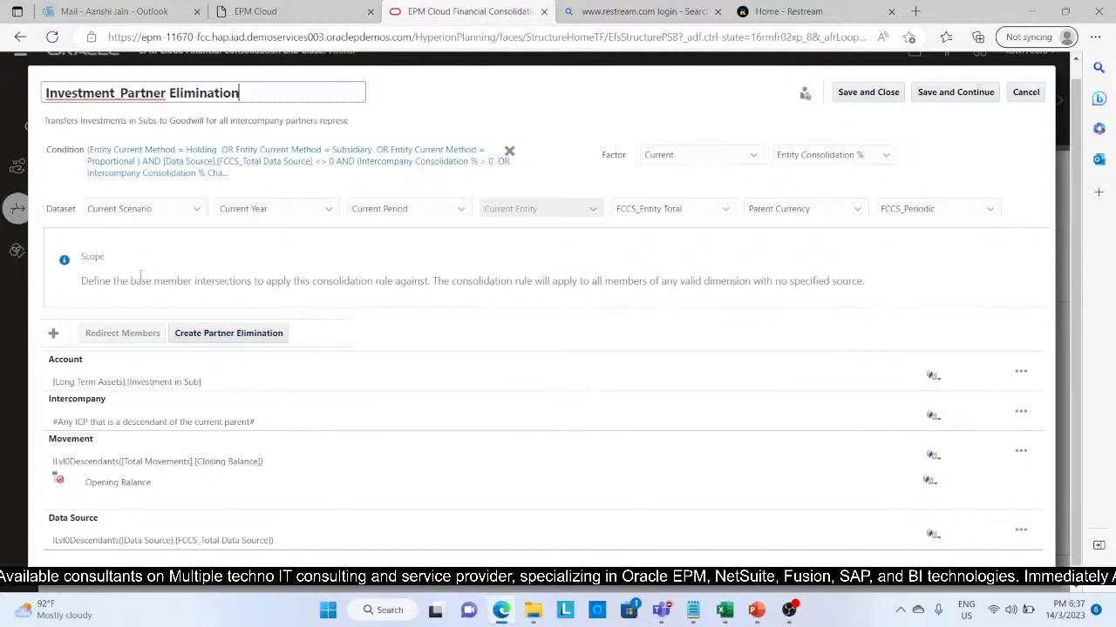
# Step: Create the partner elimination for the Investment_Partner Elimination rule-set, then save and close it
pyautogui.click(211, 335)
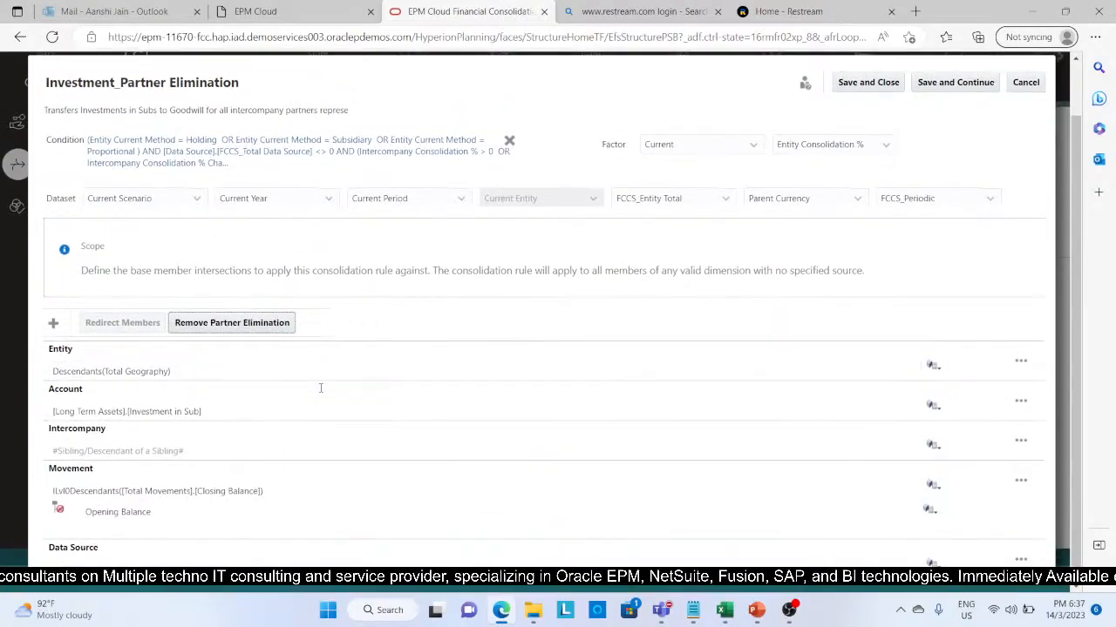
pyautogui.click(850, 100)
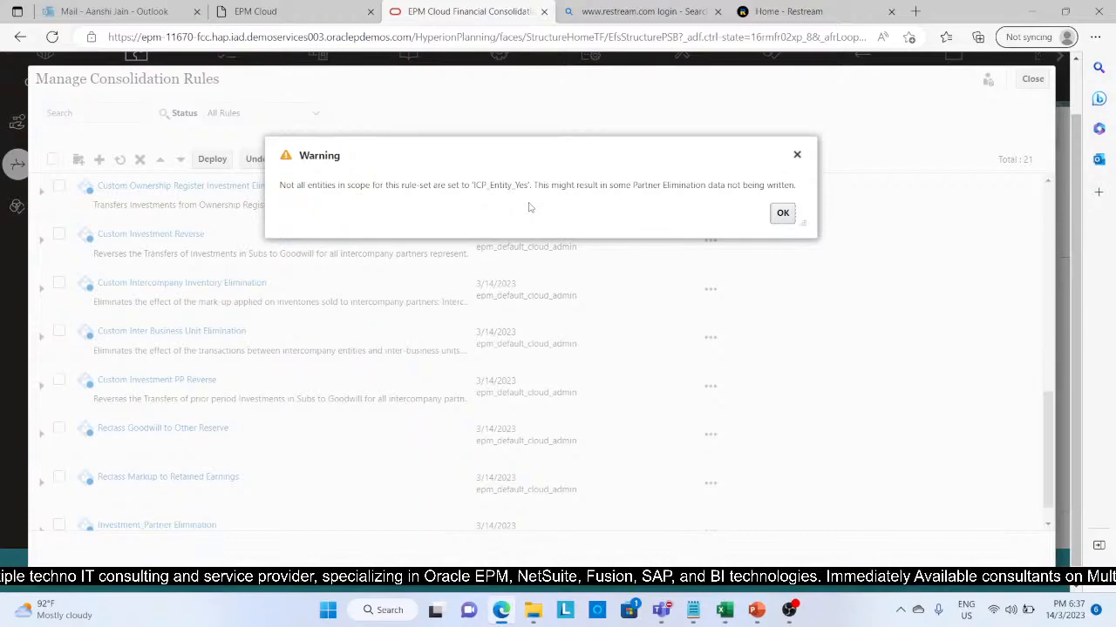
pyautogui.click(781, 213)
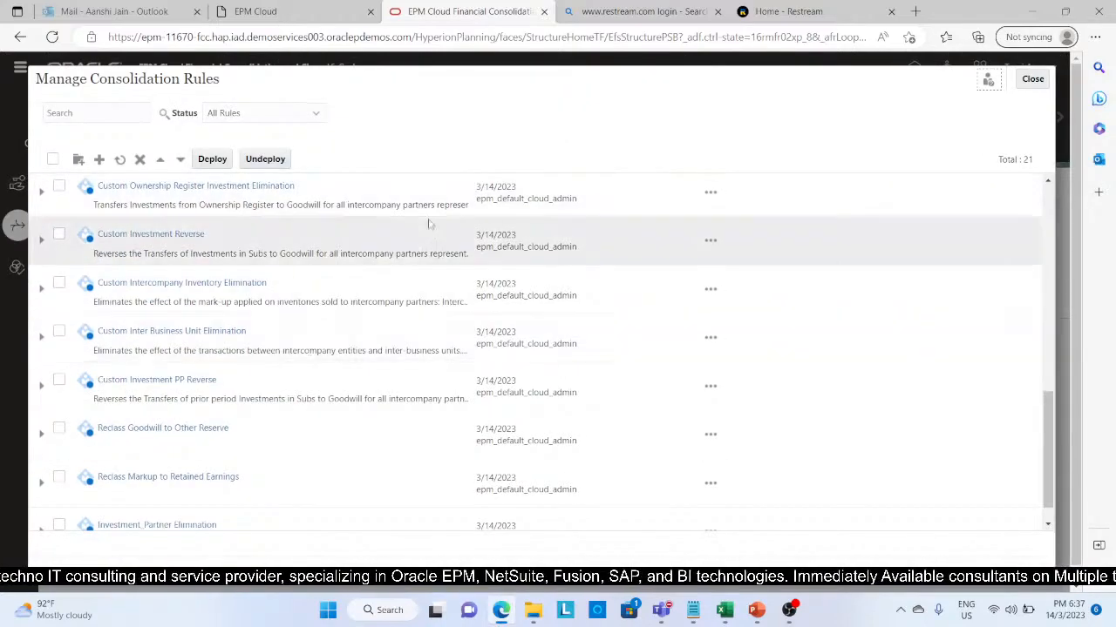
# Step: Duplicate the Investment - Goodwill Offset rule inside the Investment_Partner Elimination rule-set
pyautogui.scroll(-2, 358, 298)
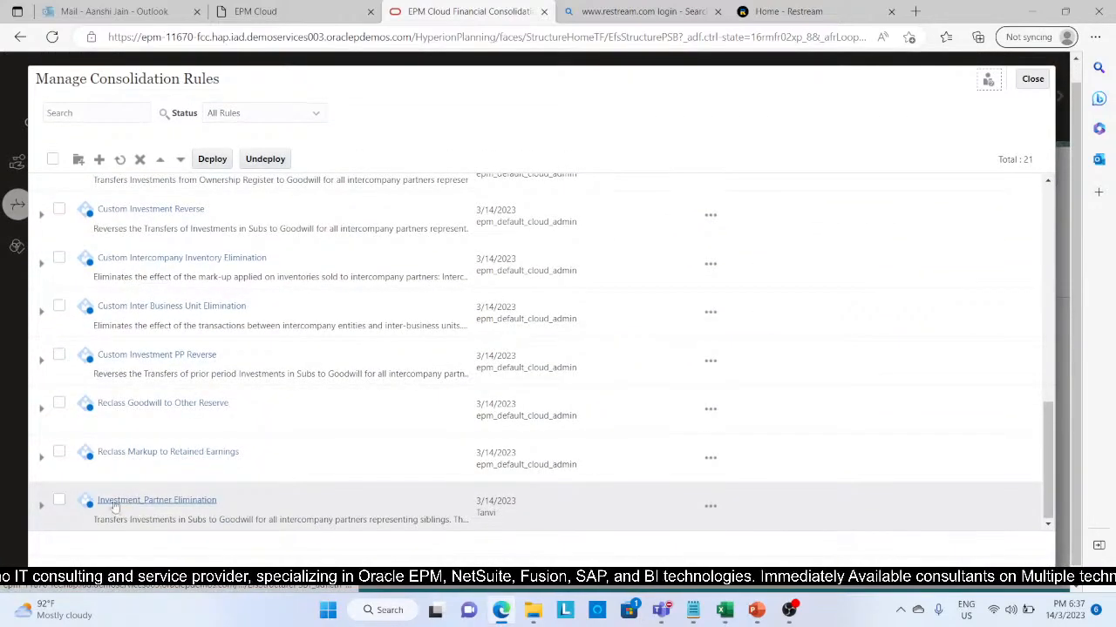
pyautogui.click(42, 512)
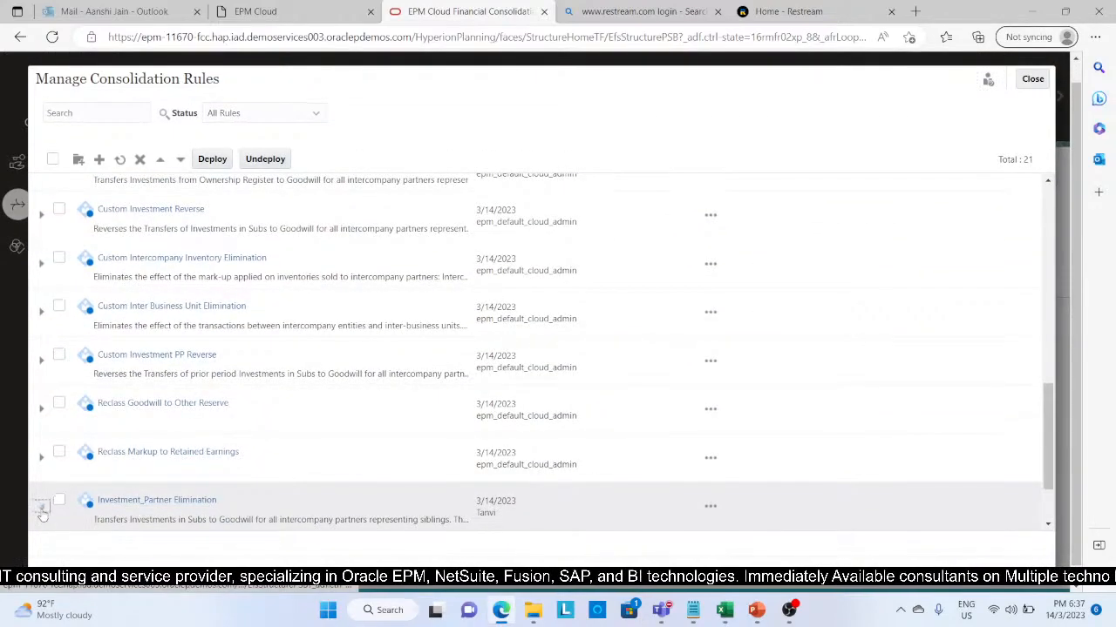
pyautogui.scroll(-2, 222, 499)
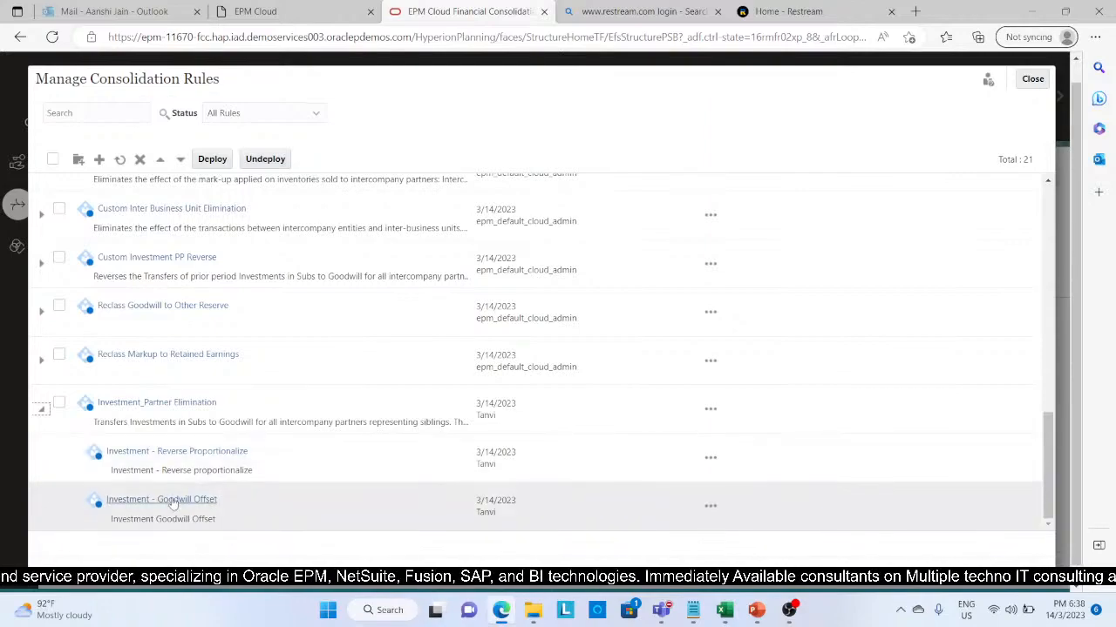
pyautogui.click(711, 509)
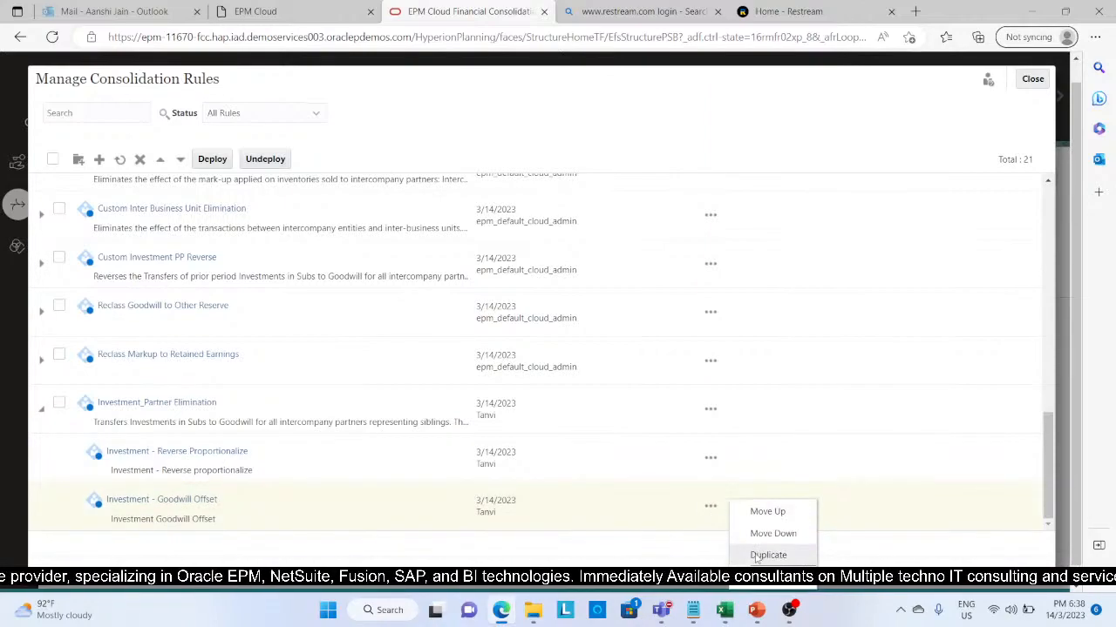
pyautogui.click(767, 555)
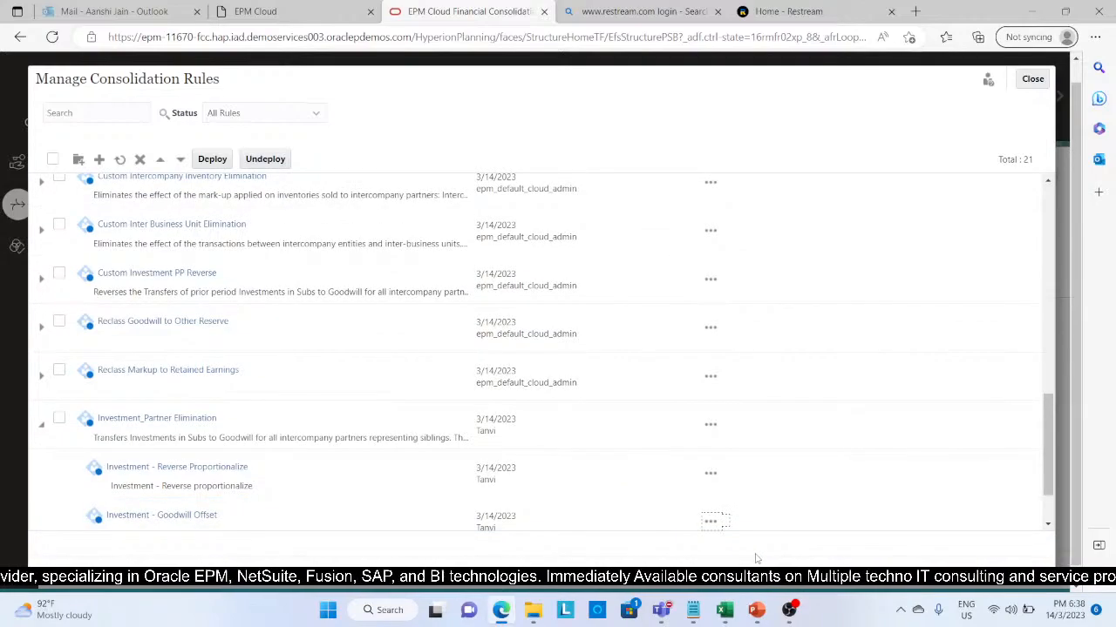
# Step: Open the copied Goodwill Offset rule in the Investment_Partner Elimination rule-set and rename it as Investment - Goodwill Offset_Partner Elimination
pyautogui.scroll(-3, 284, 500)
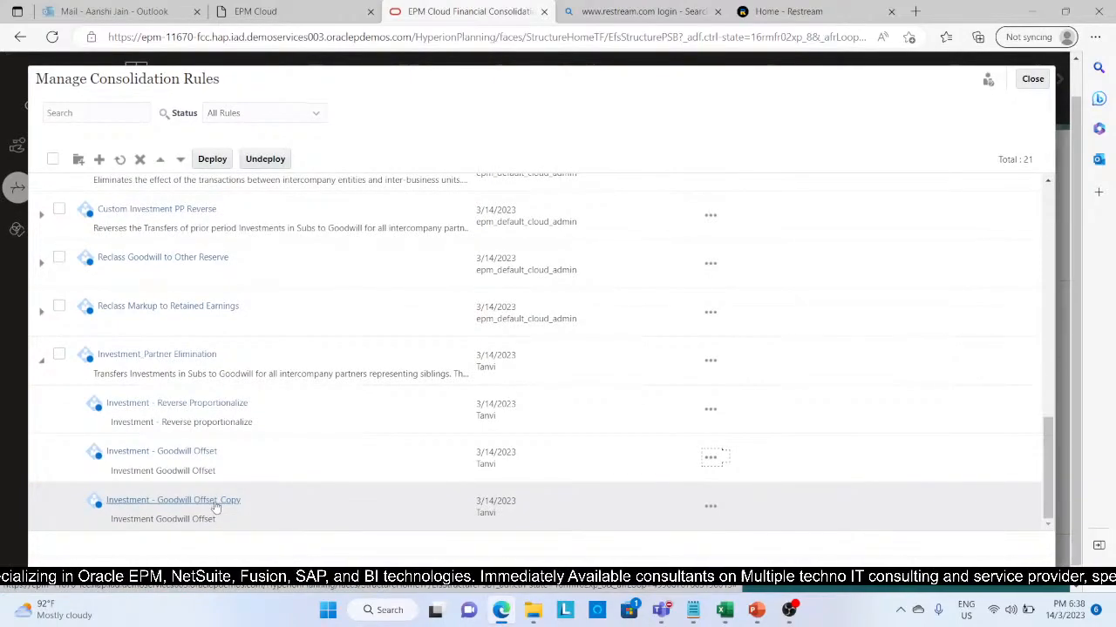
pyautogui.click(216, 506)
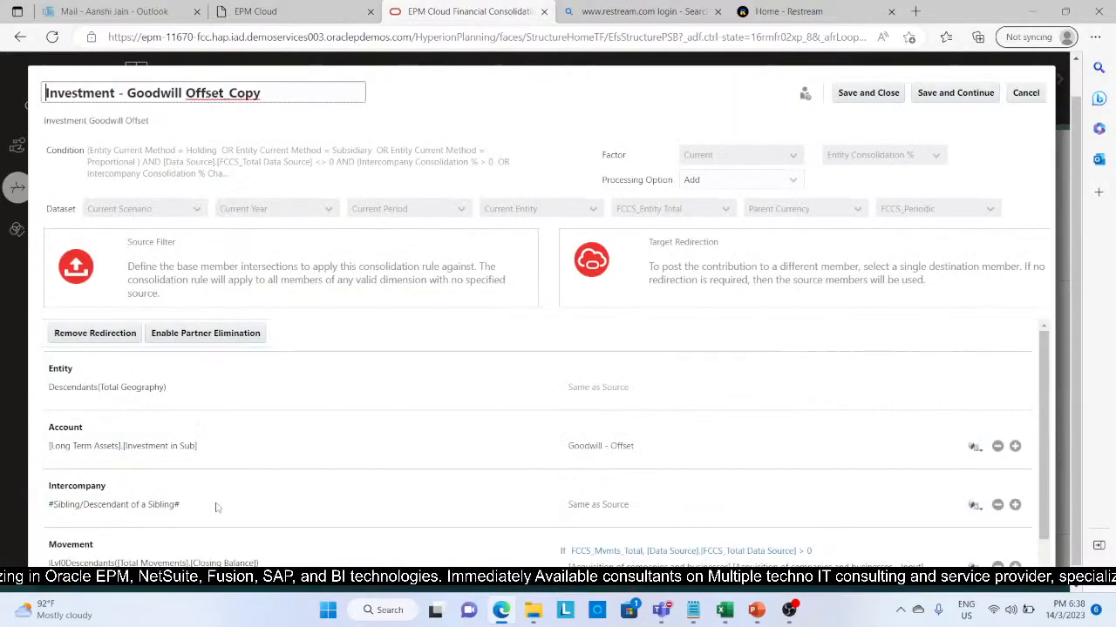
pyautogui.click(302, 93)
pyautogui.press('BackSpace')
pyautogui.press('BackSpace')
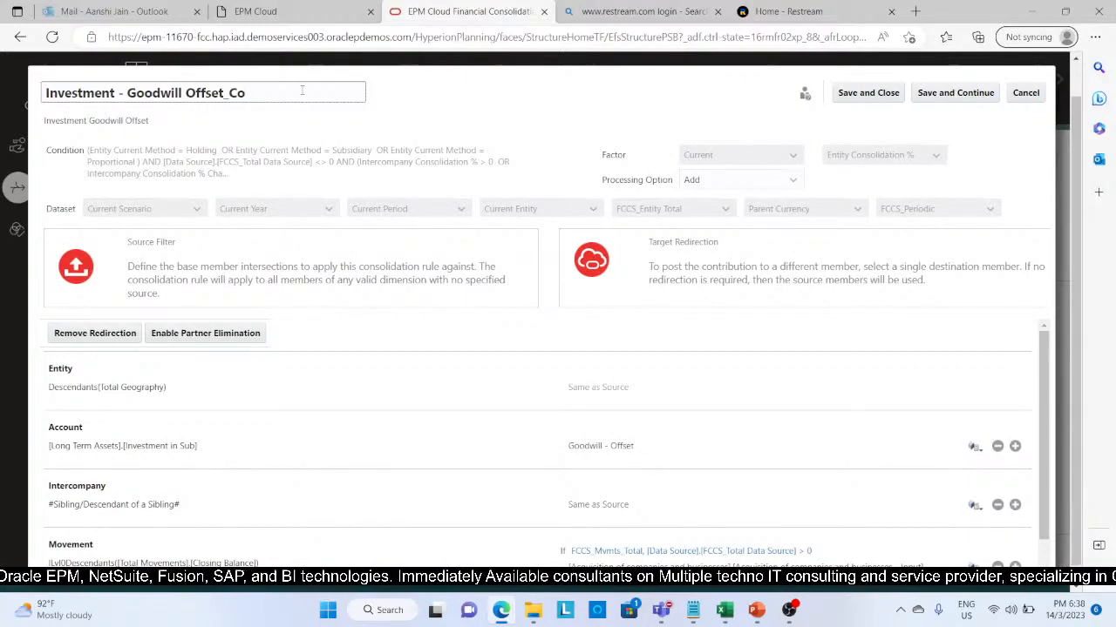
pyautogui.press('BackSpace')
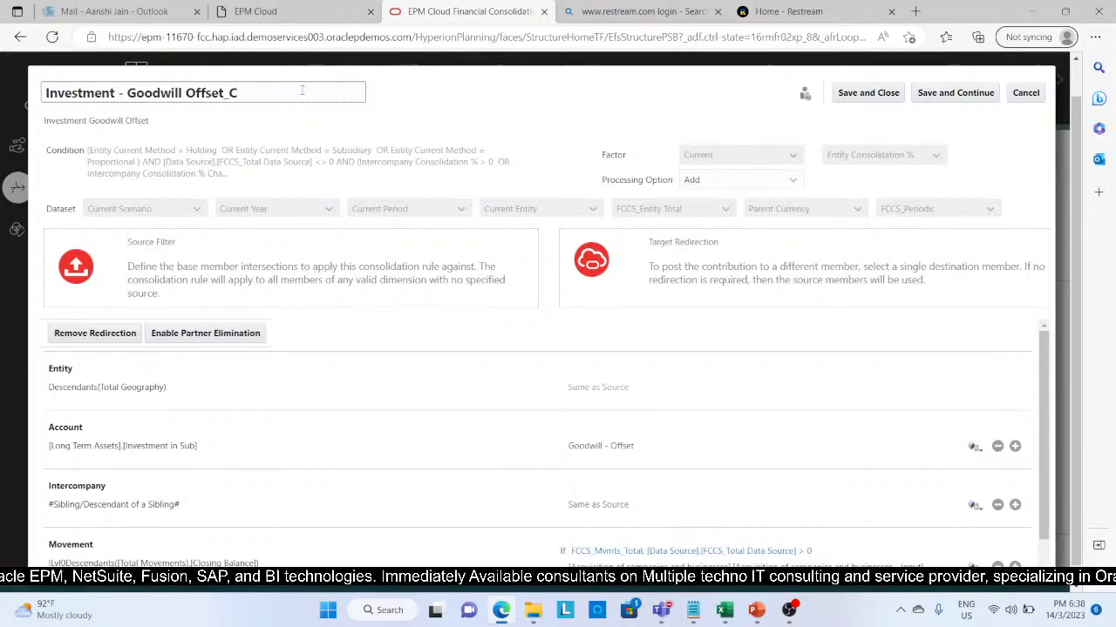
pyautogui.press('BackSpace')
pyautogui.press('BackSpace')
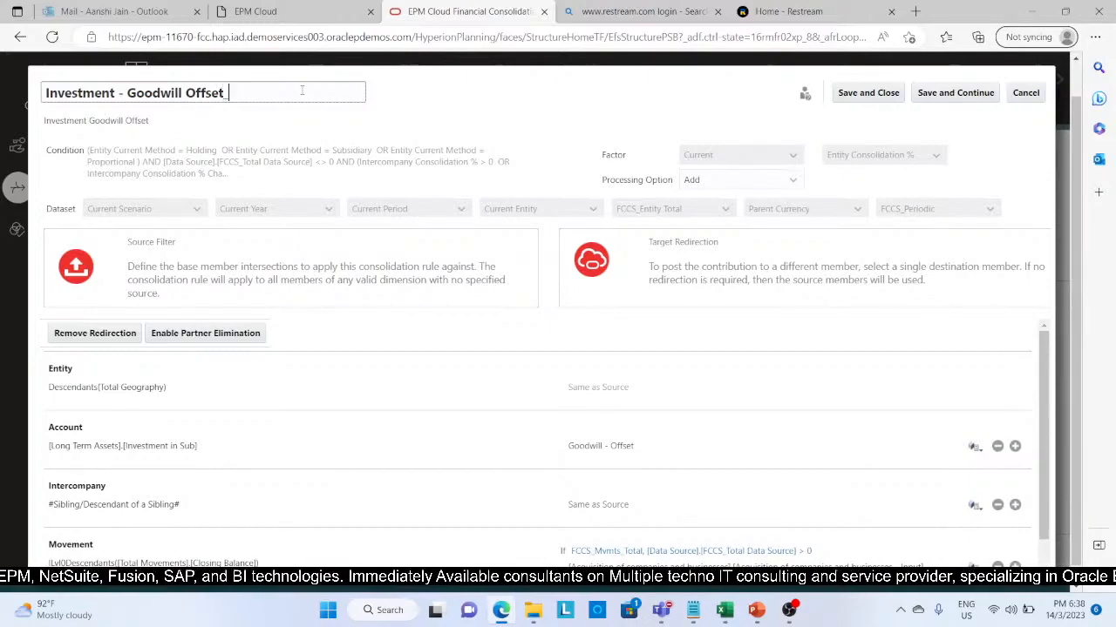
pyautogui.write('_Partner E')
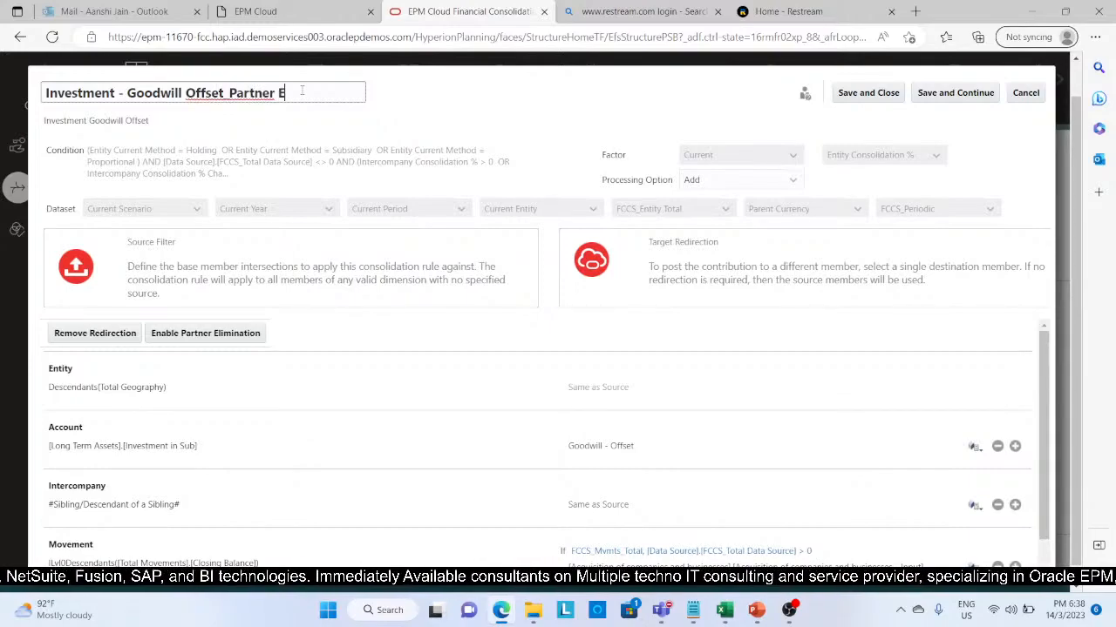
pyautogui.write('liminati')
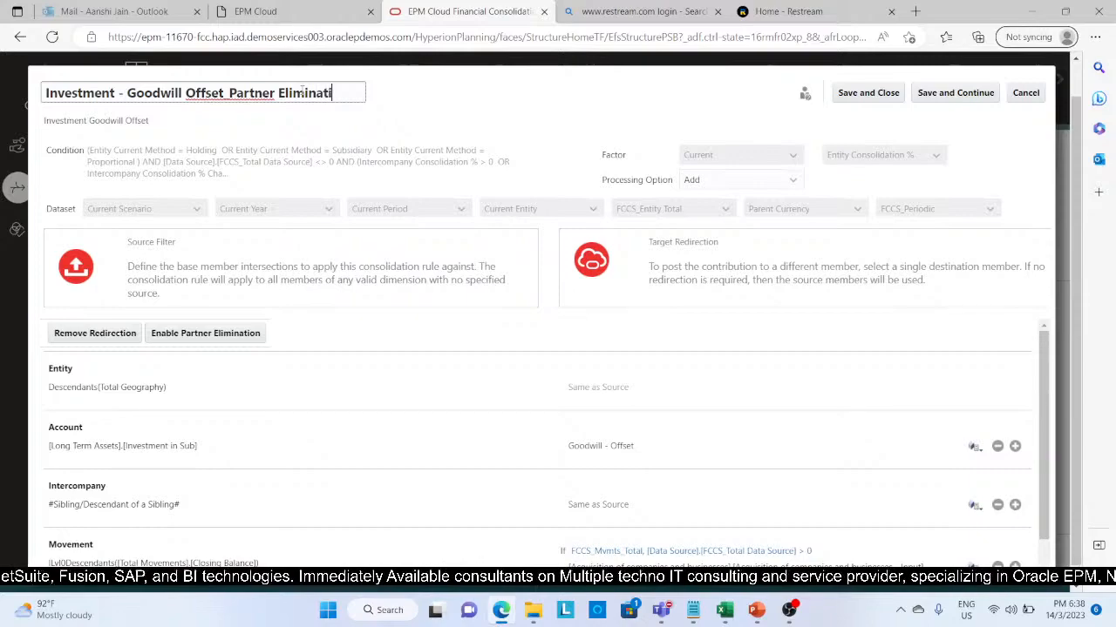
pyautogui.write('on')
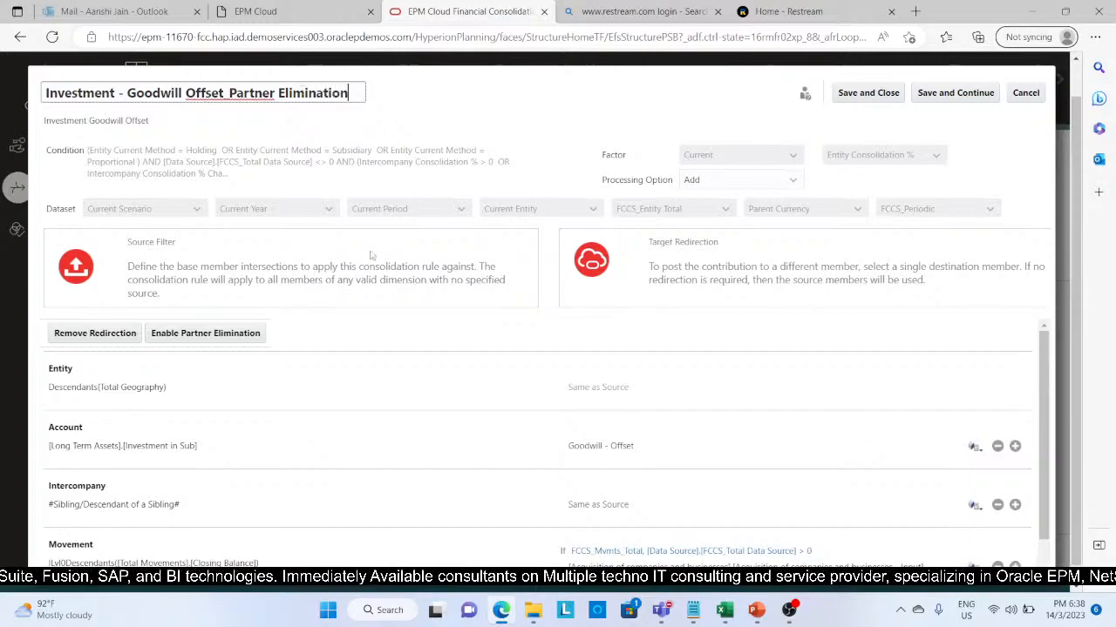
# Step: Enable partner elimination for the Investment - Goodwill Offset_Partner Elimination rule, then save and close it
pyautogui.click(208, 334)
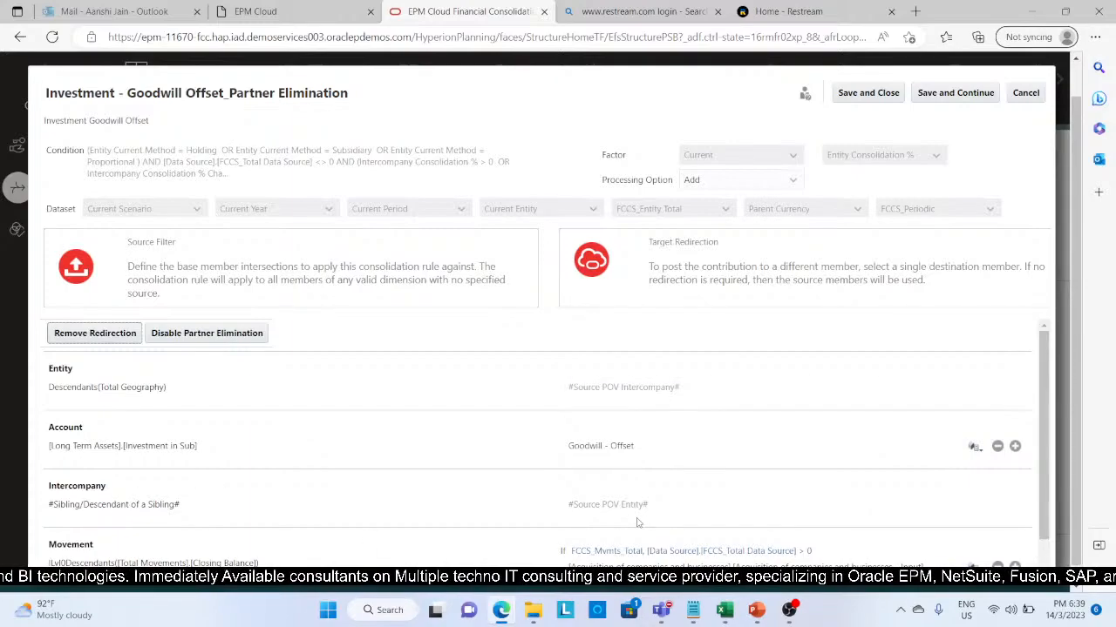
pyautogui.scroll(-2, 636, 522)
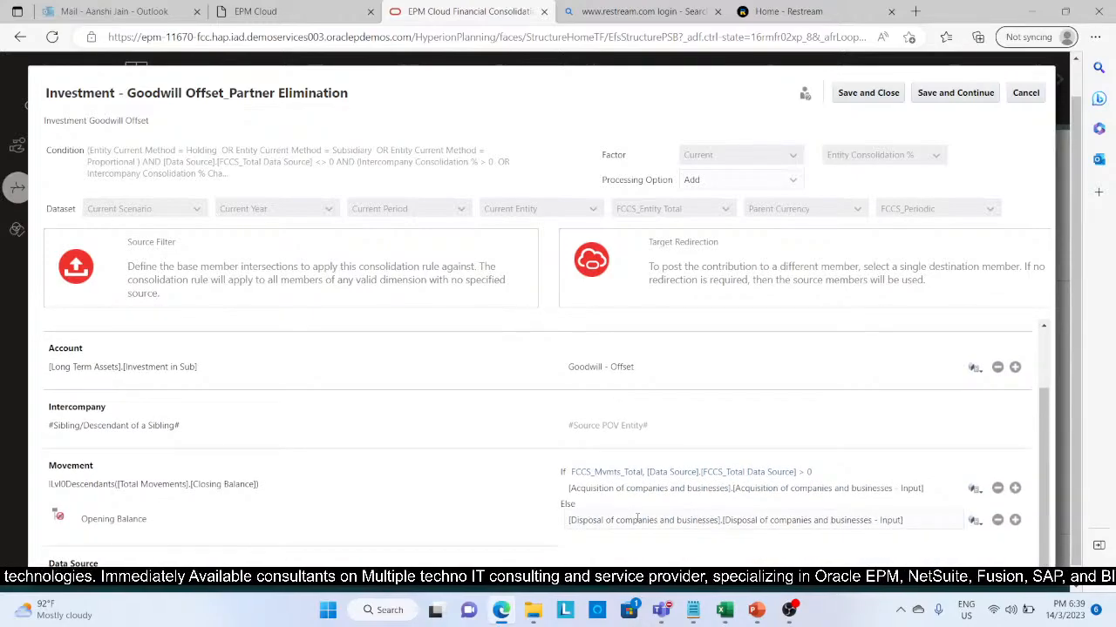
pyautogui.scroll(2, 624, 338)
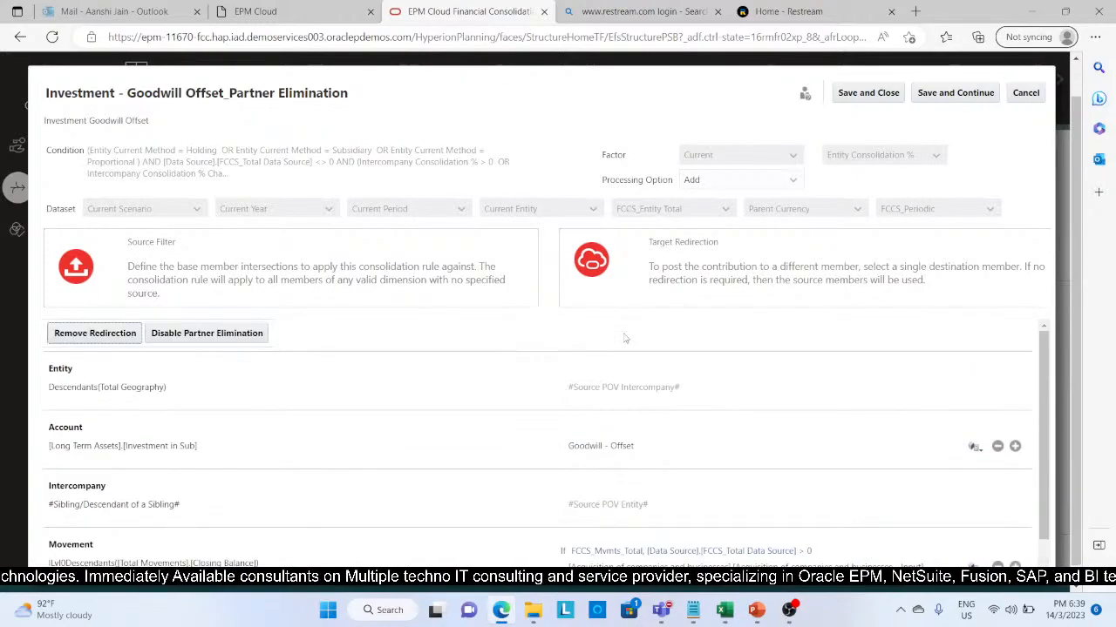
pyautogui.click(878, 91)
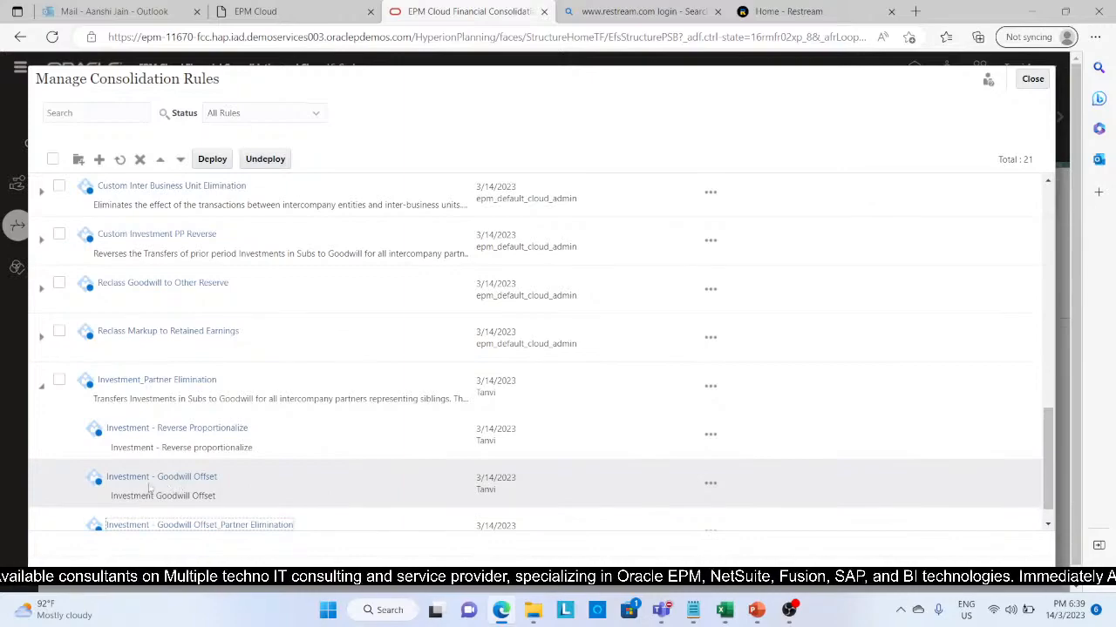
# Step: Open the original Investment - Goodwill Offset rule in the Investment_Partner Elimination rule-set and rename it as Investment - Investment Link
pyautogui.click(200, 484)
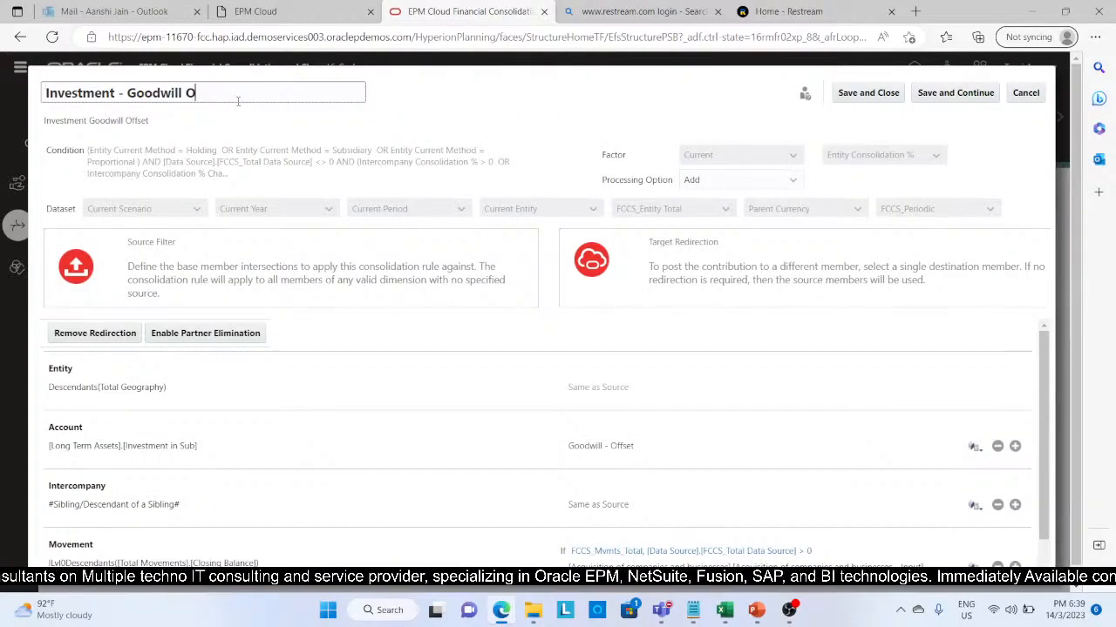
pyautogui.press('BackSpace')
pyautogui.press('BackSpace')
pyautogui.press('BackSpace')
pyautogui.press('BackSpace')
pyautogui.press('BackSpace')
pyautogui.press('BackSpace')
pyautogui.press('BackSpace')
pyautogui.press('BackSpace')
pyautogui.press('BackSpace')
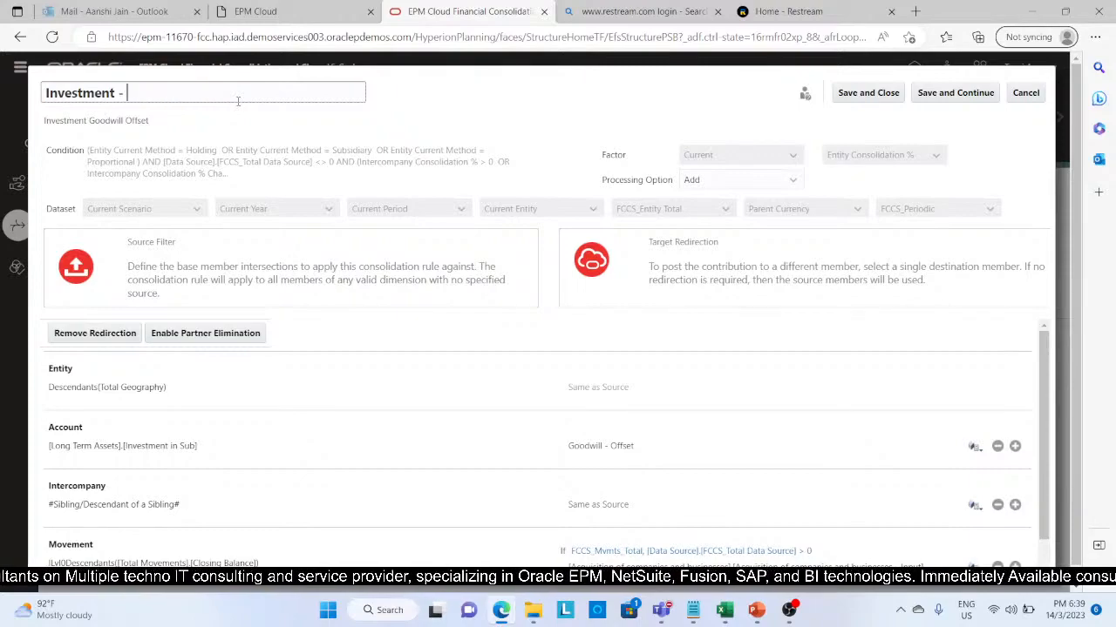
pyautogui.write('Invest')
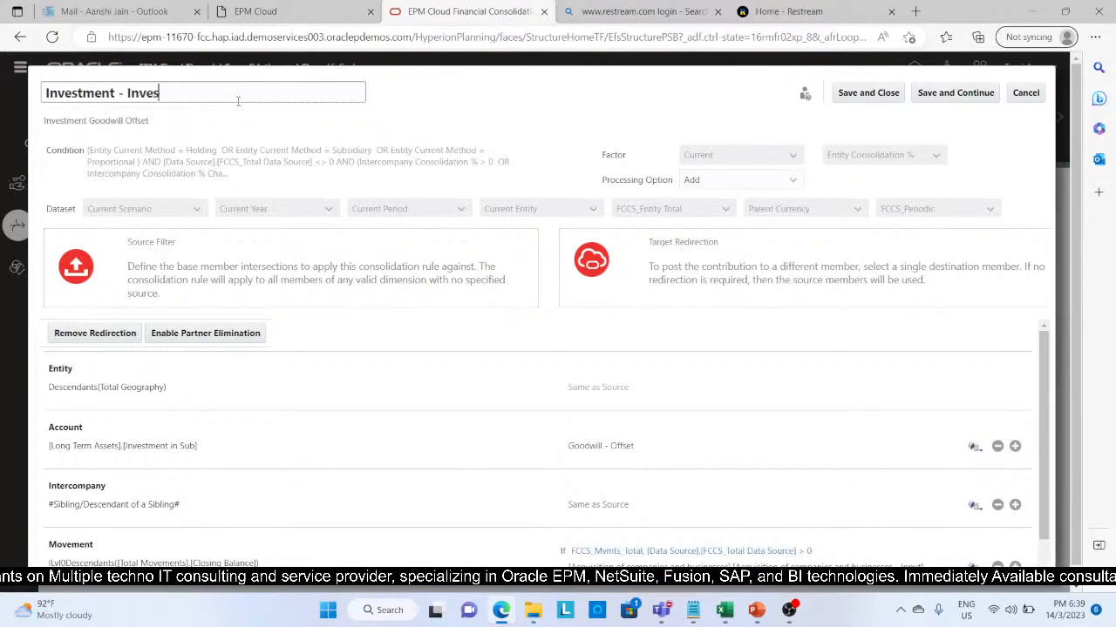
pyautogui.write('ment')
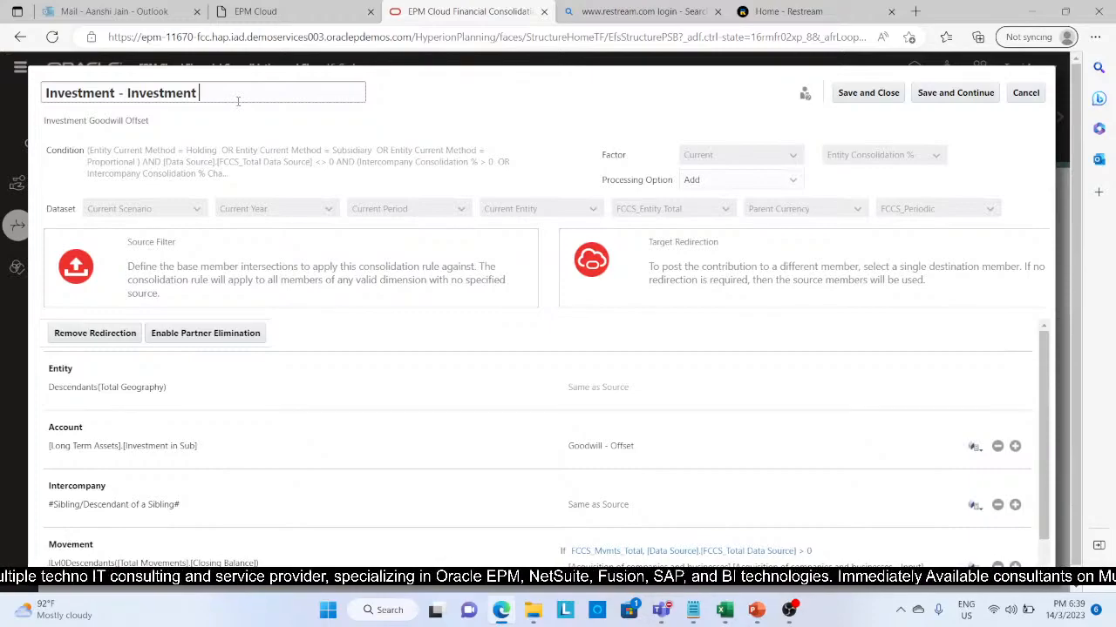
pyautogui.write('Link')
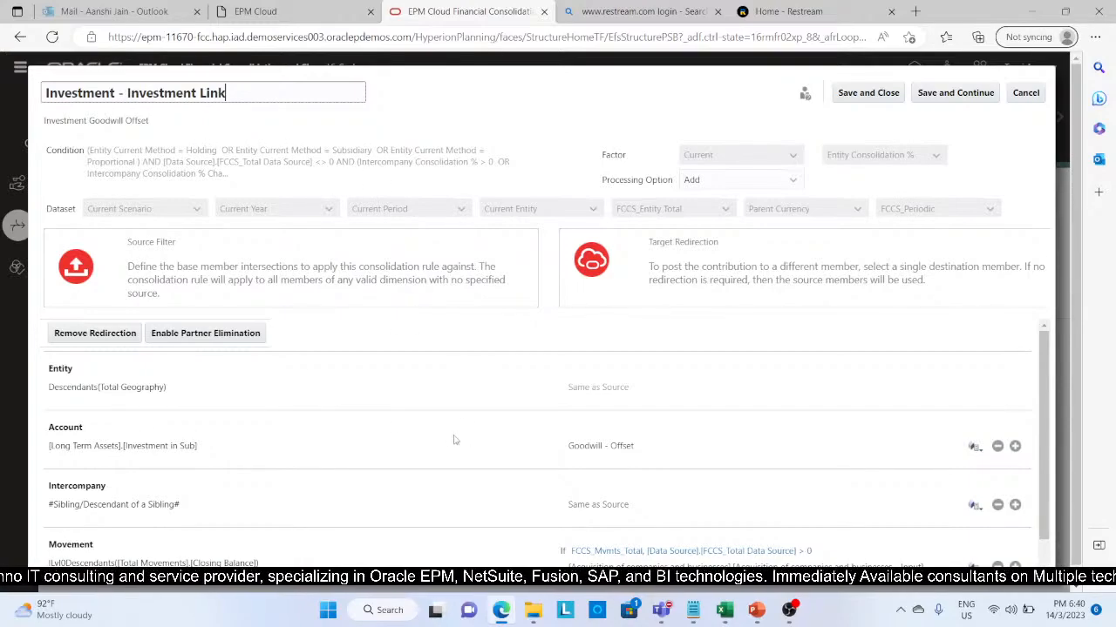
# Step: Set the rule's Account target redirection to the Investment Link member under Long Term Assets
pyautogui.click(656, 445)
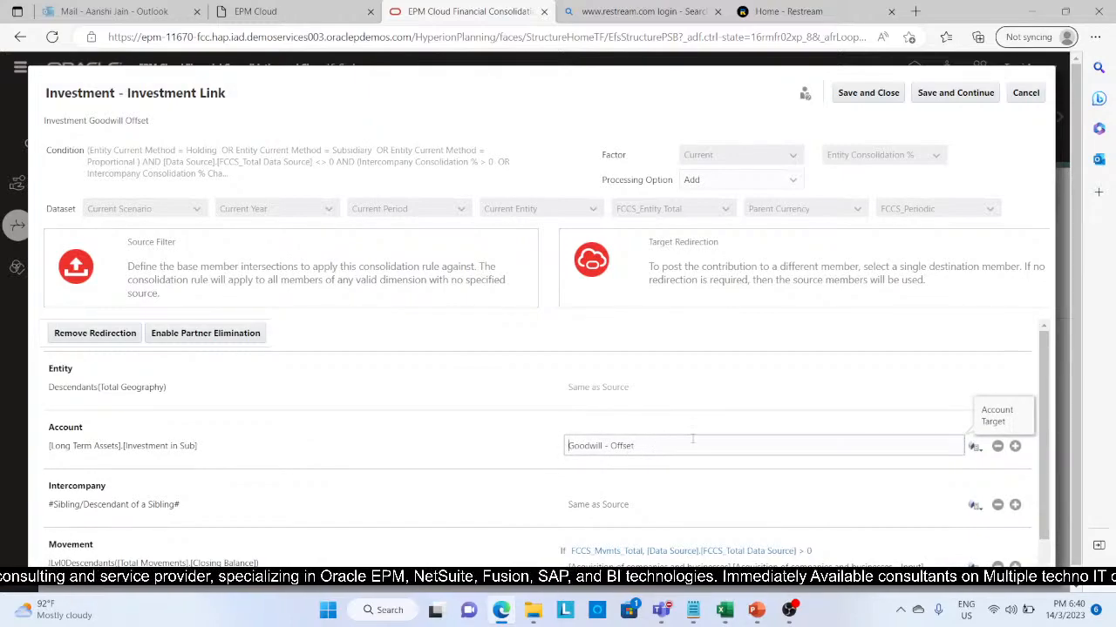
pyautogui.click(978, 450)
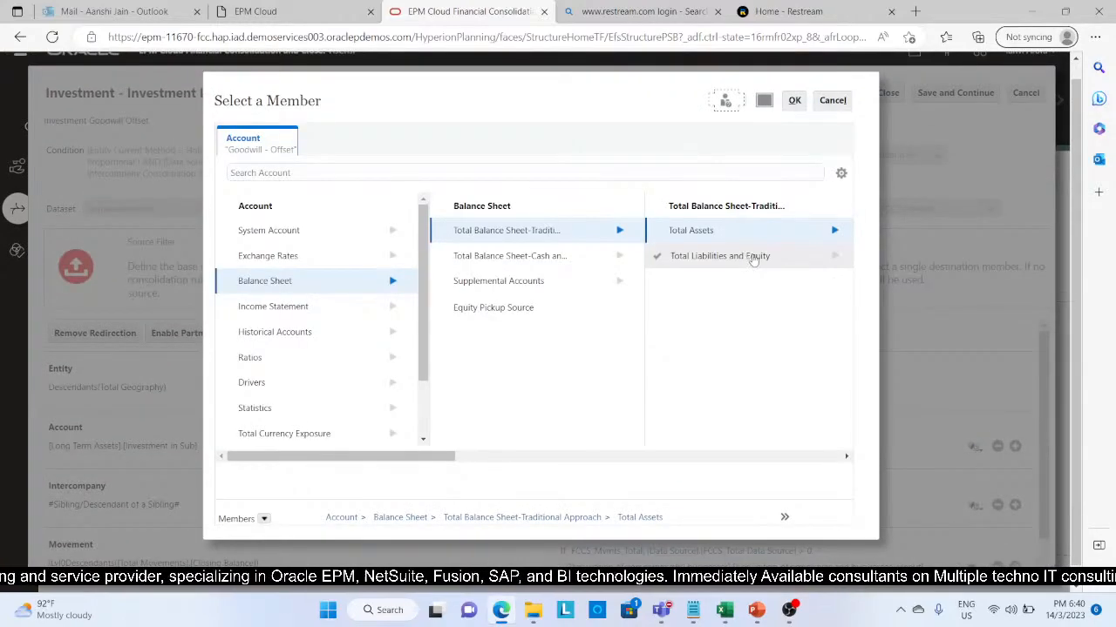
pyautogui.click(834, 234)
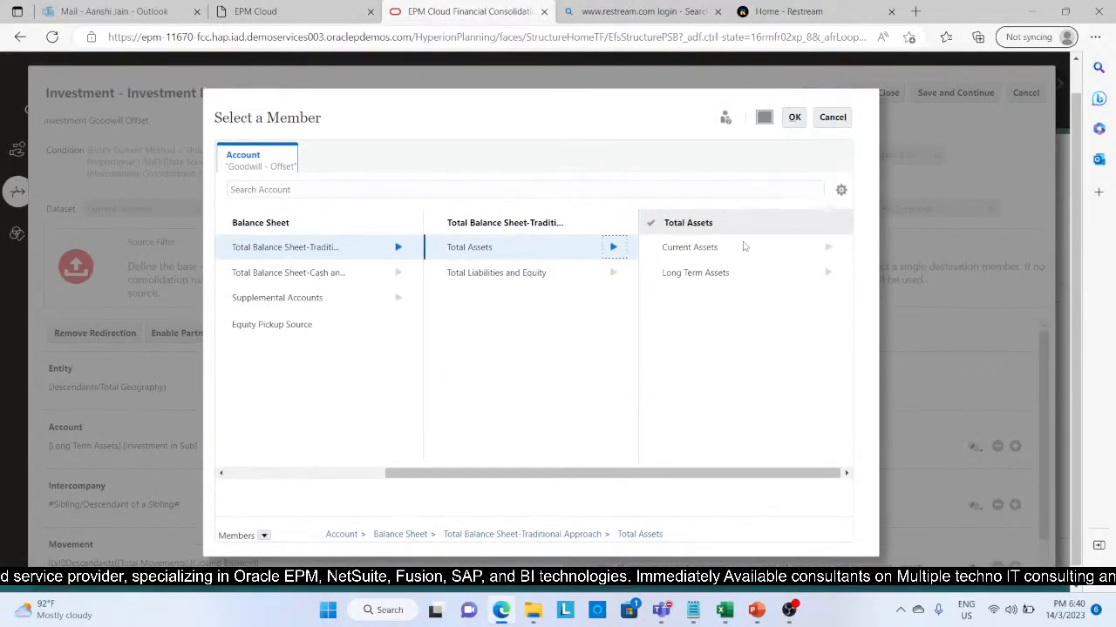
pyautogui.click(826, 276)
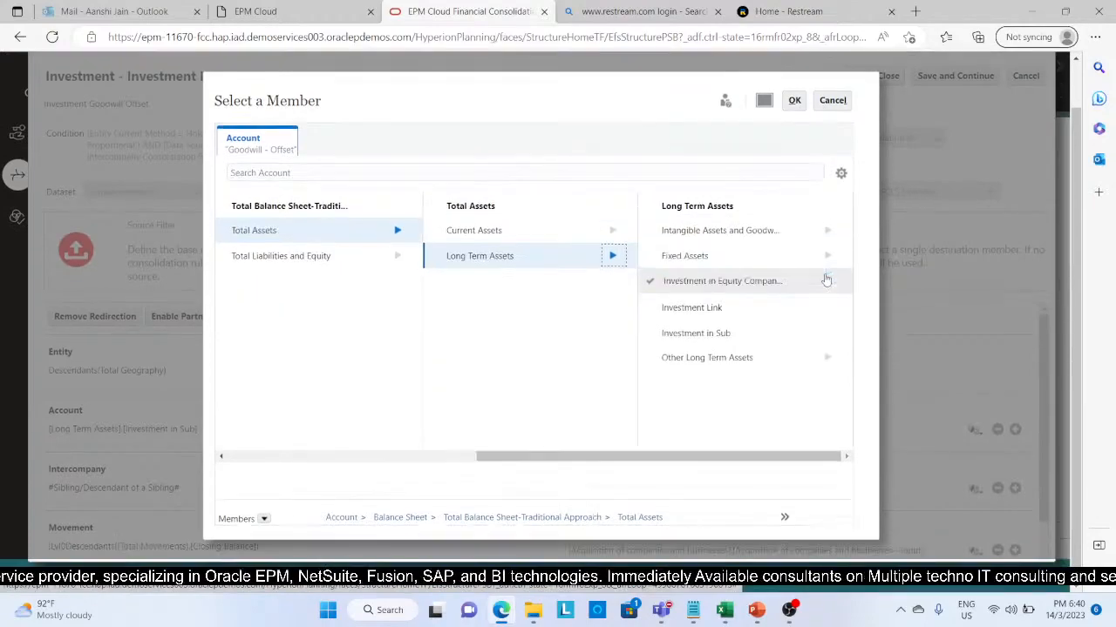
pyautogui.click(712, 325)
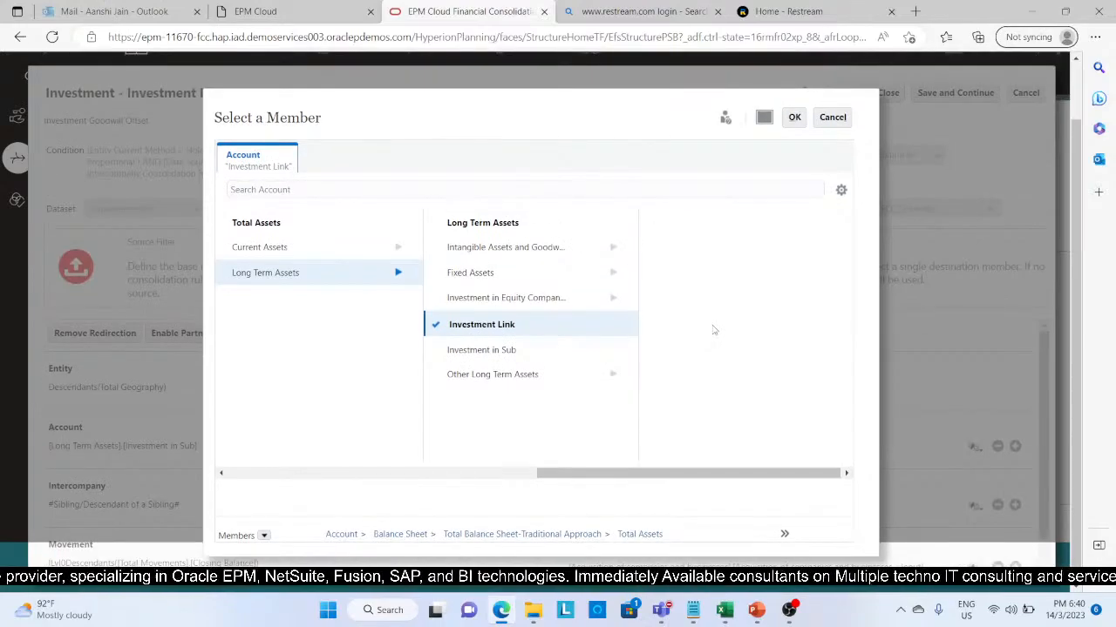
pyautogui.click(798, 120)
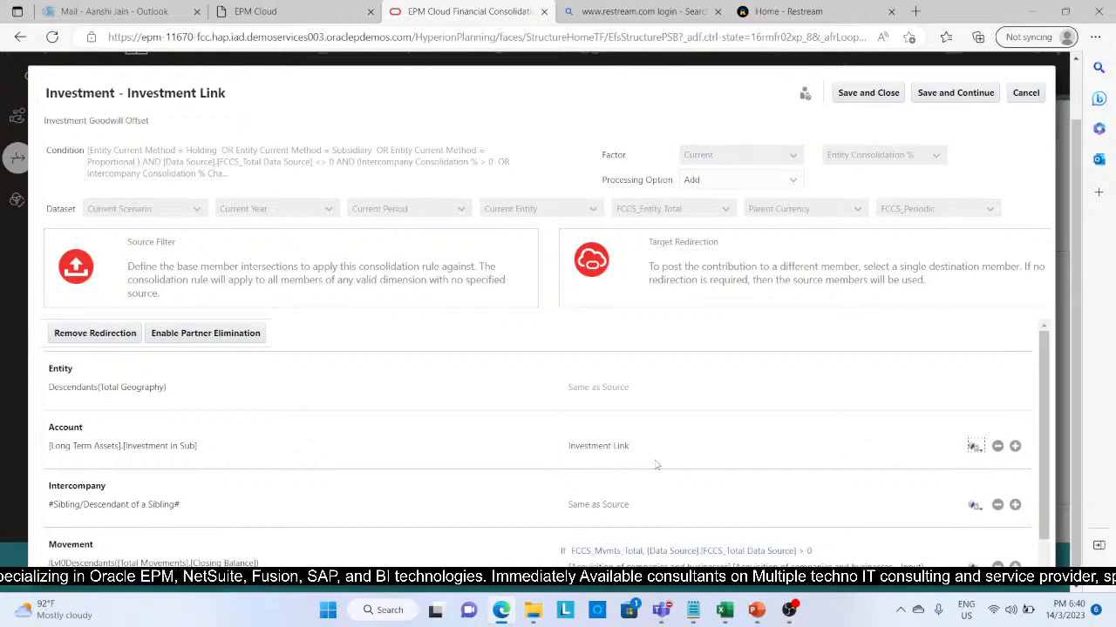
# Step: Replace the conditional Movement target with Changes in Other Investing Activities under Movements Investing, then save and close the rule
pyautogui.scroll(-2, 656, 465)
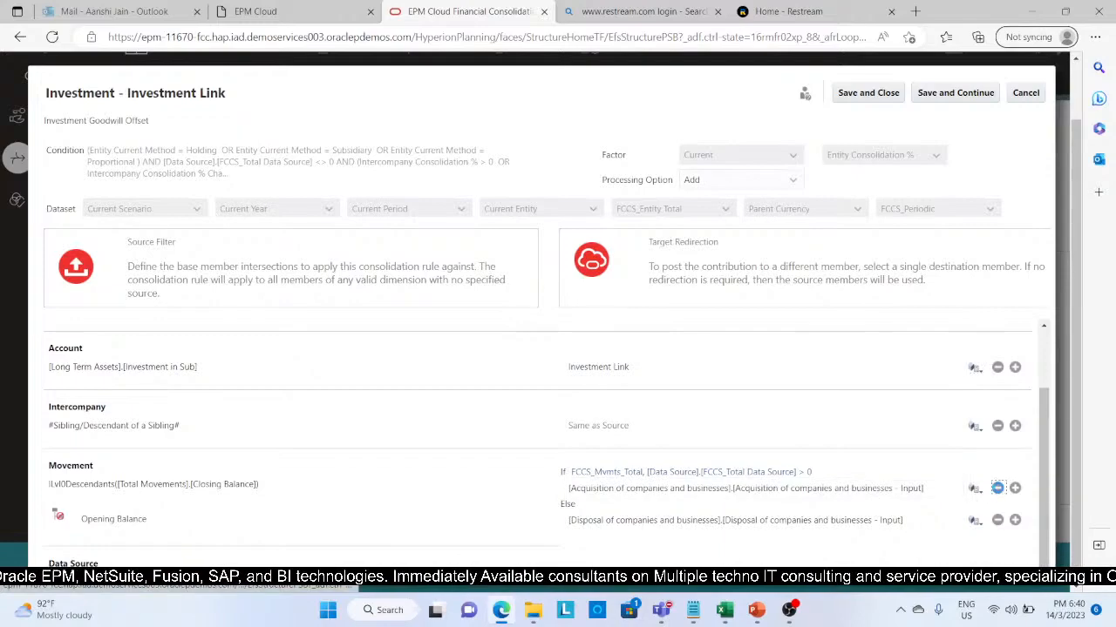
pyautogui.click(997, 488)
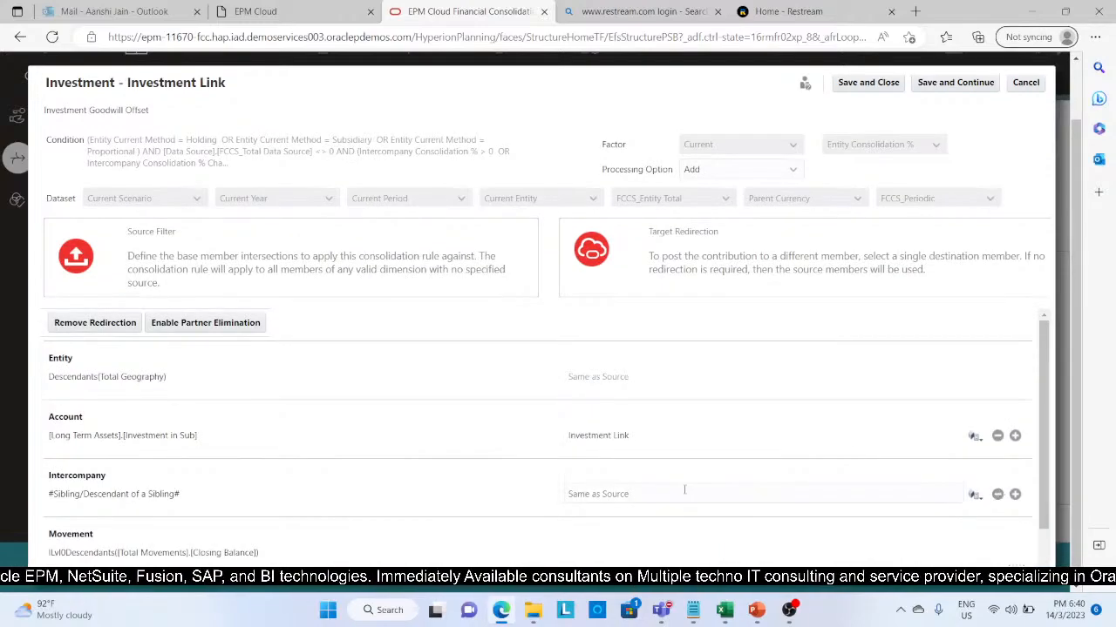
pyautogui.click(974, 497)
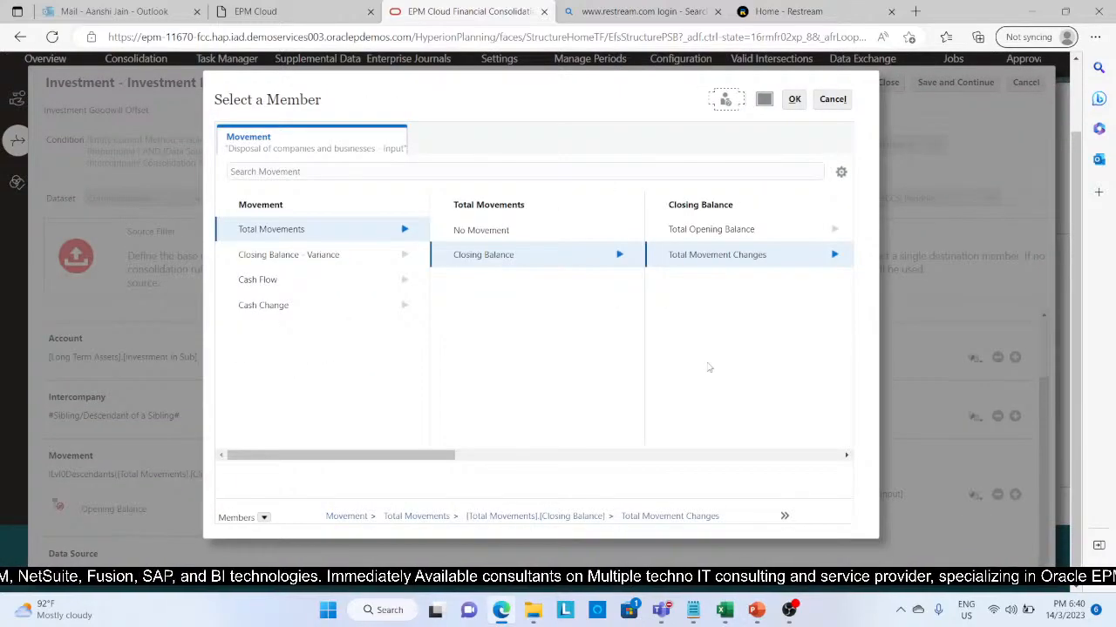
pyautogui.click(834, 256)
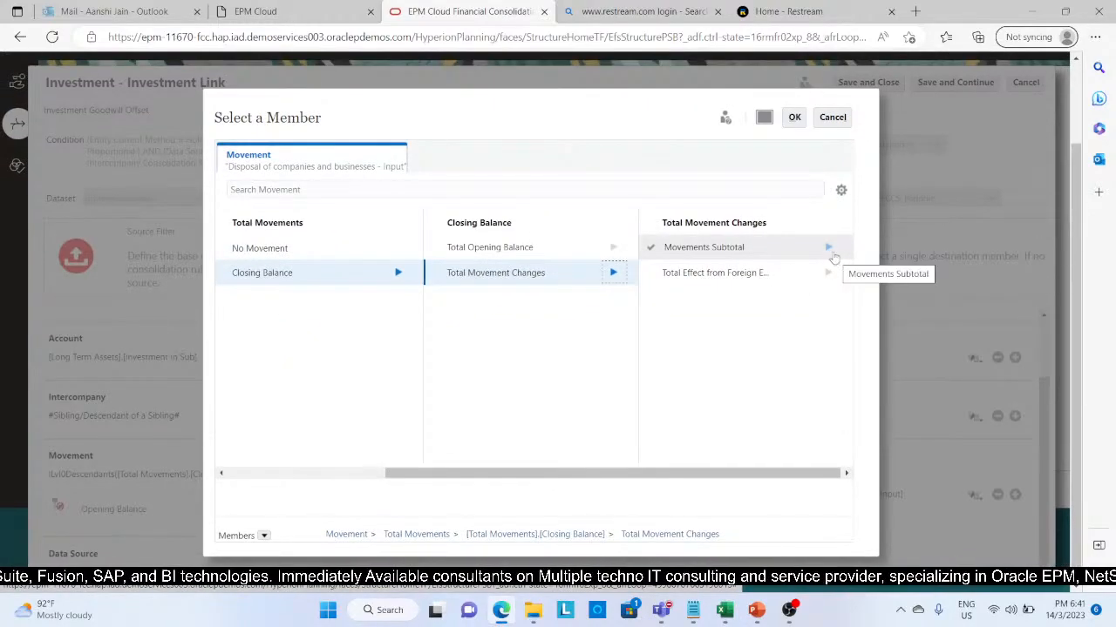
pyautogui.click(828, 248)
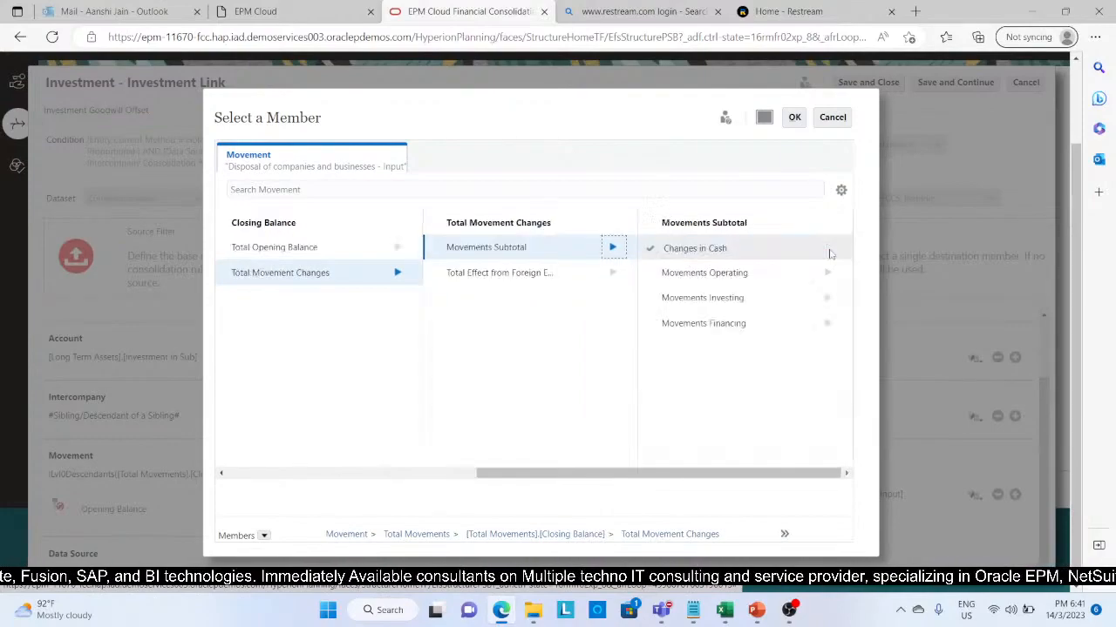
pyautogui.click(827, 297)
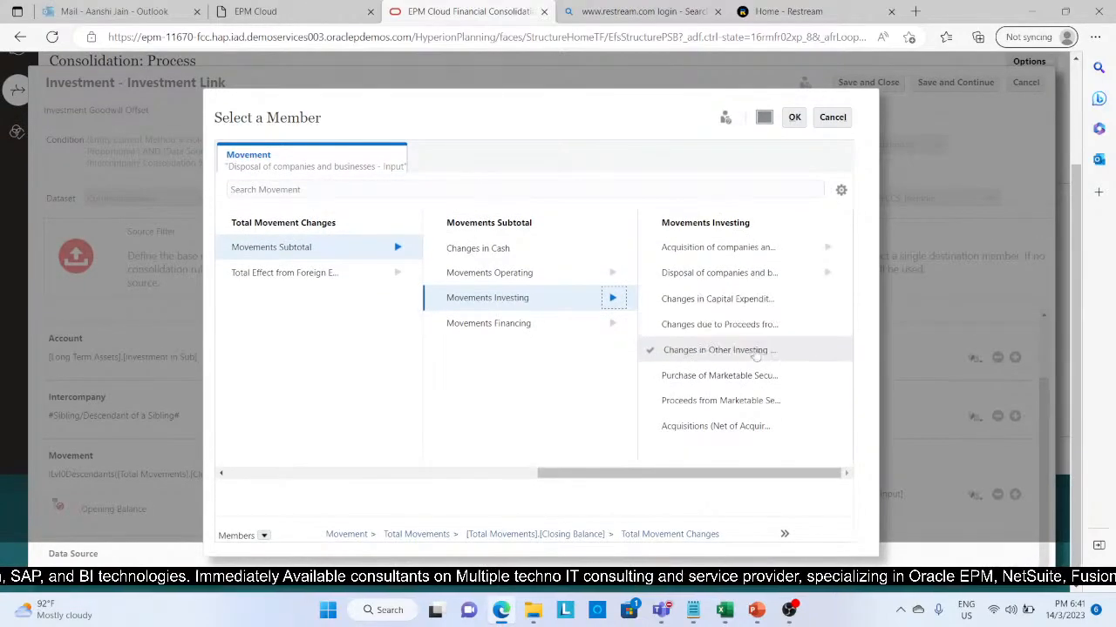
pyautogui.click(703, 355)
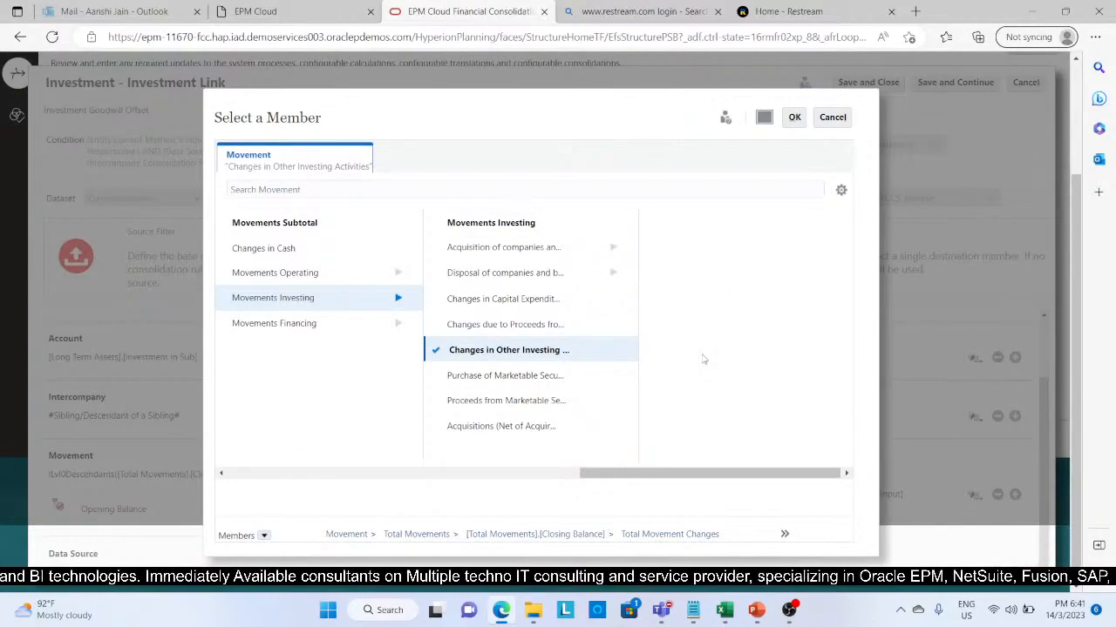
pyautogui.click(794, 119)
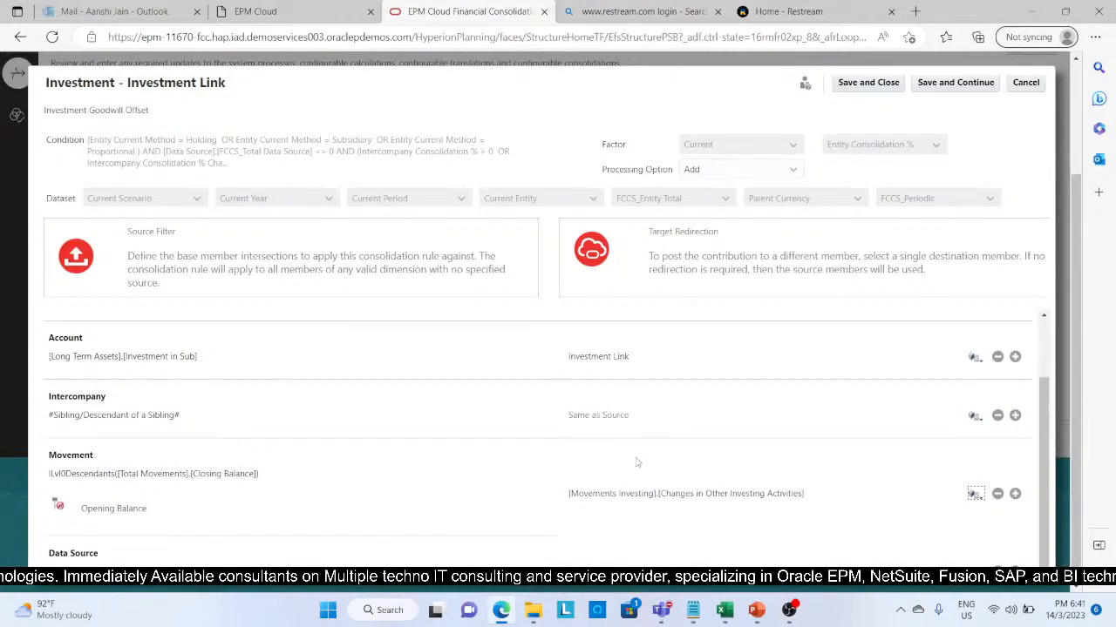
pyautogui.scroll(2, 643, 416)
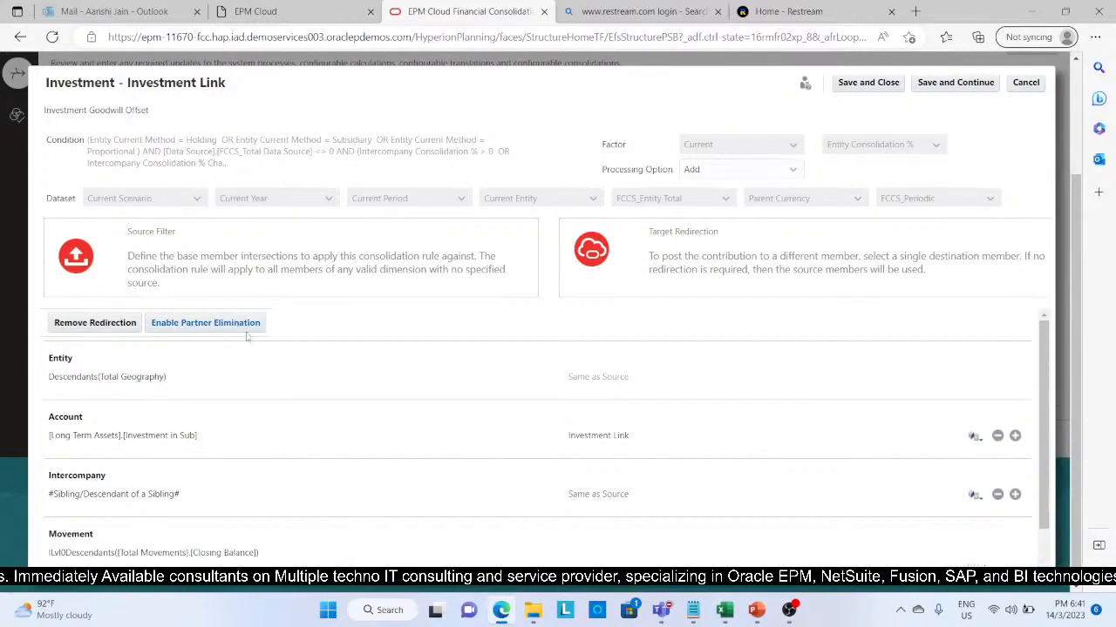
pyautogui.click(865, 83)
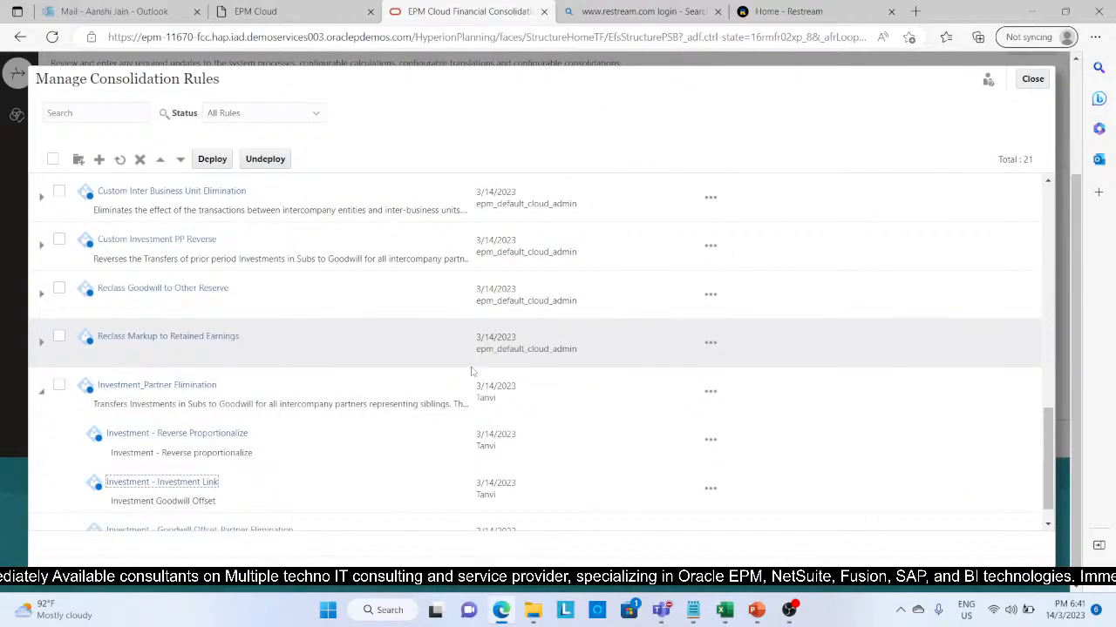
# Step: Duplicate the Investment - Investment Link rule in the Investment_Partner Elimination rule-set and open the copy
pyautogui.scroll(-1, 471, 372)
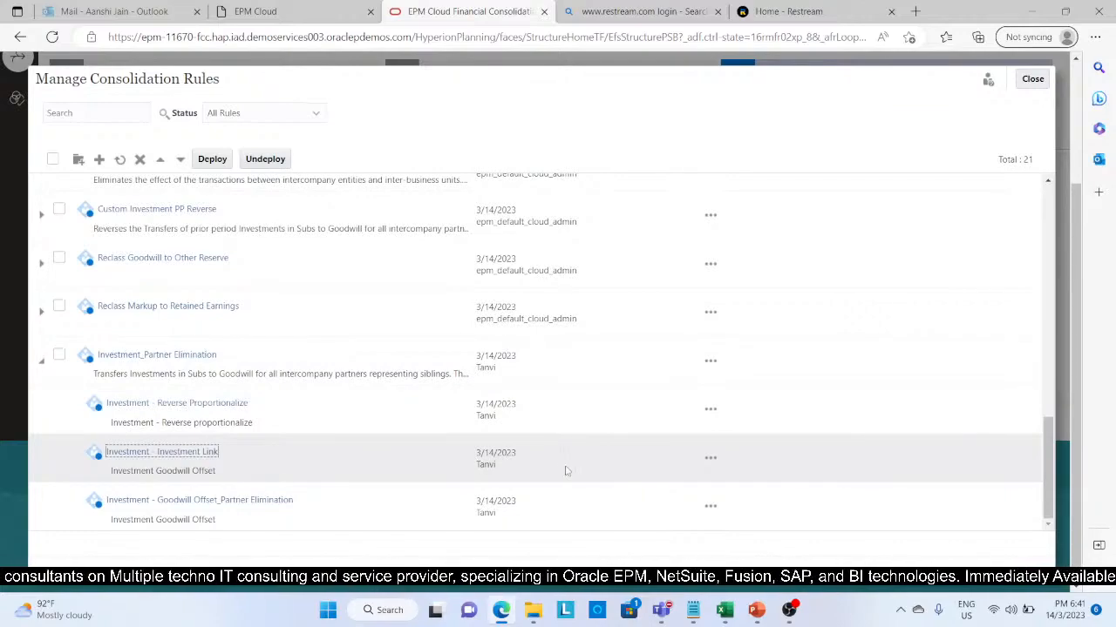
pyautogui.click(710, 460)
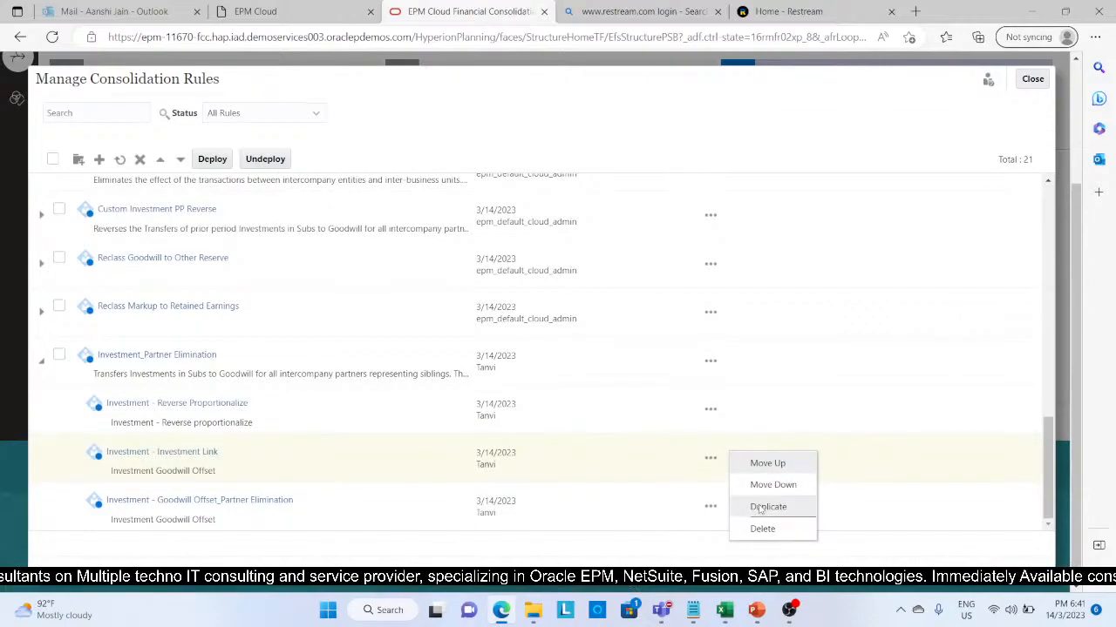
pyautogui.click(759, 506)
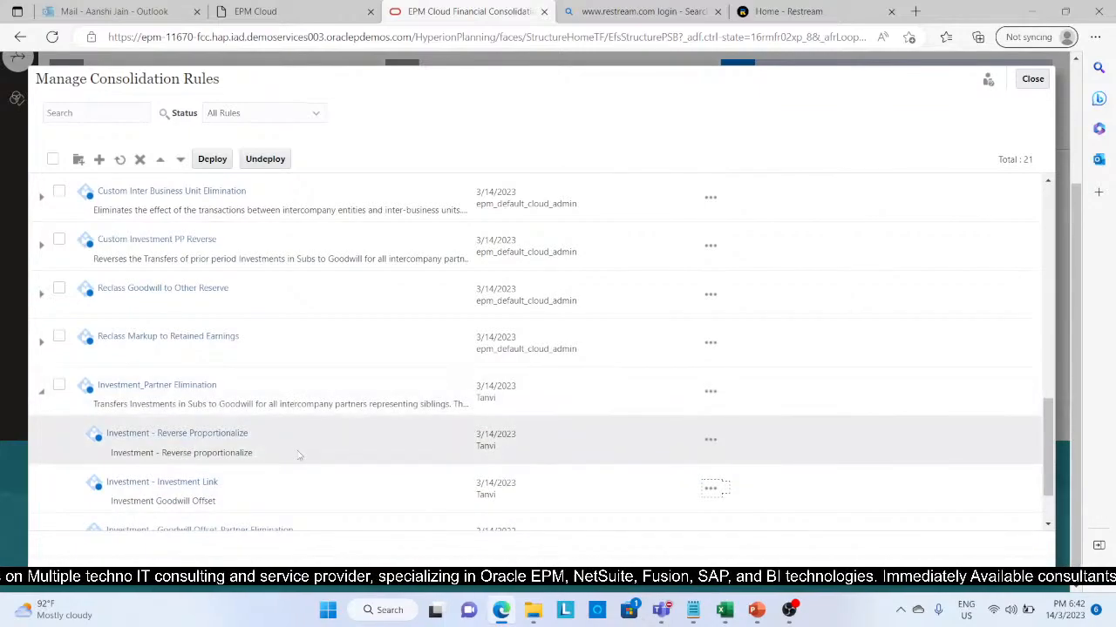
pyautogui.scroll(-3, 301, 456)
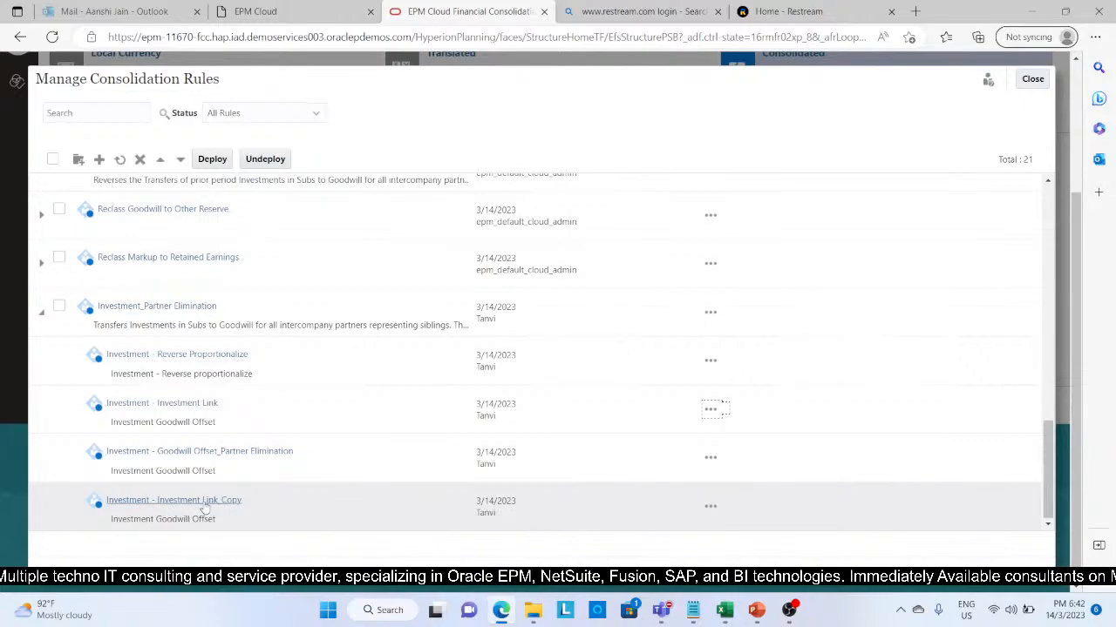
pyautogui.click(204, 506)
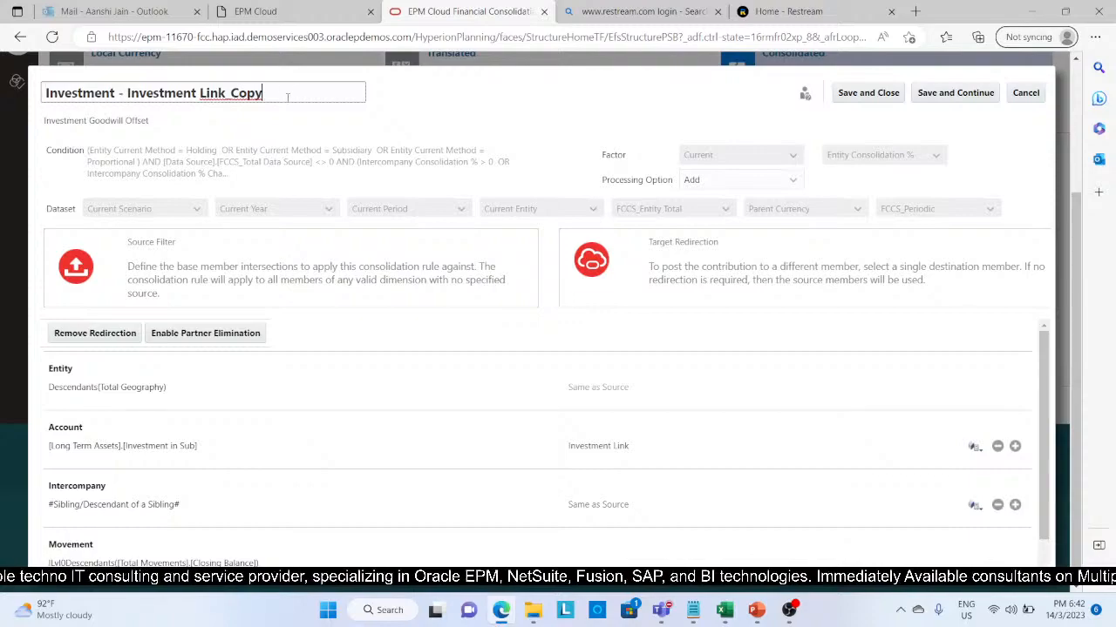
# Step: Rename the copied rule as Investment - Investment Link_Partner Elimination
pyautogui.click(286, 93)
pyautogui.press('BackSpace')
pyautogui.press('BackSpace')
pyautogui.press('BackSpace')
pyautogui.press('BackSpace')
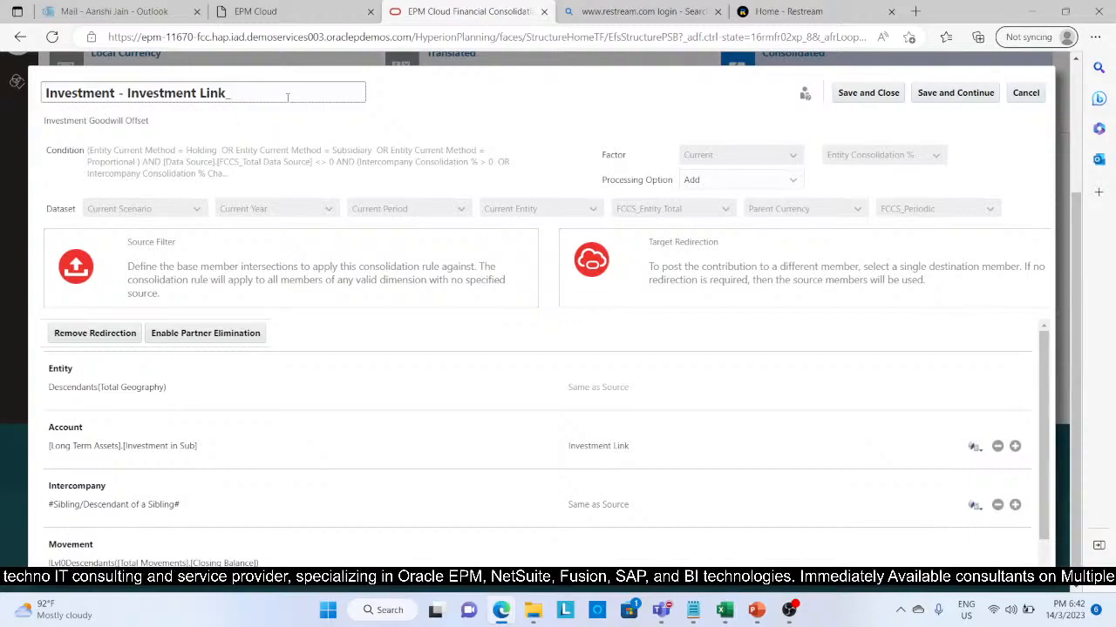
pyautogui.write('P')
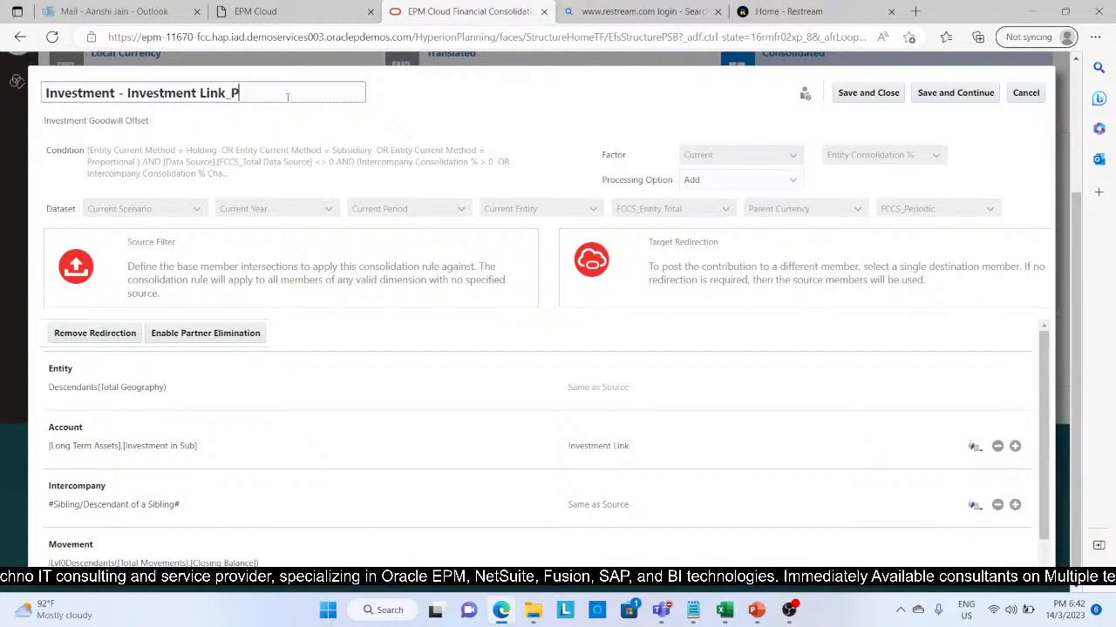
pyautogui.write('artne')
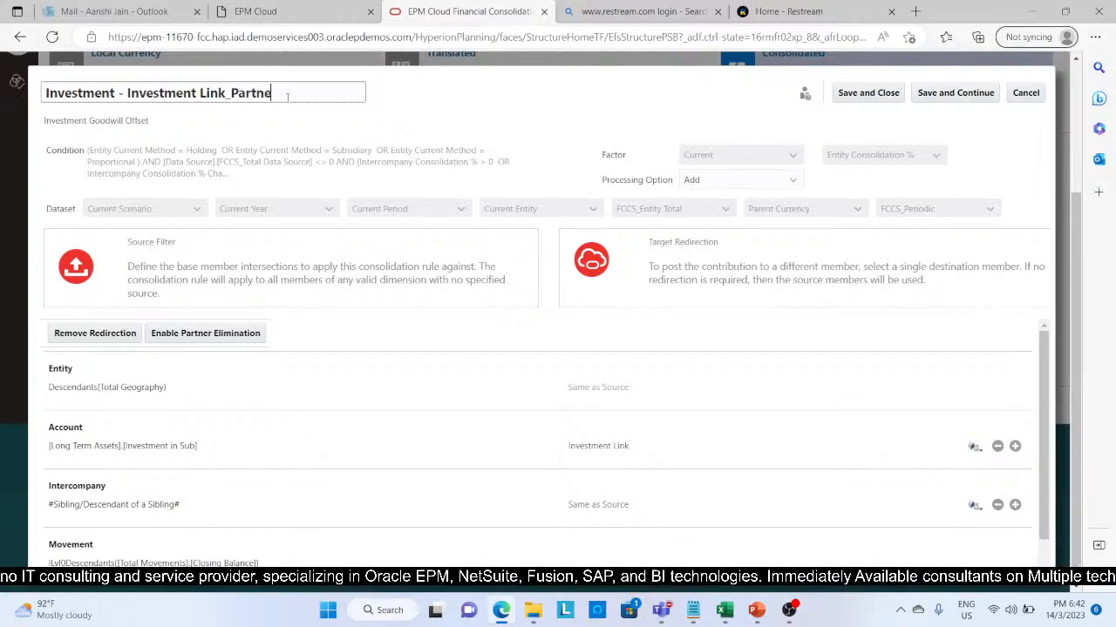
pyautogui.write('r Eli')
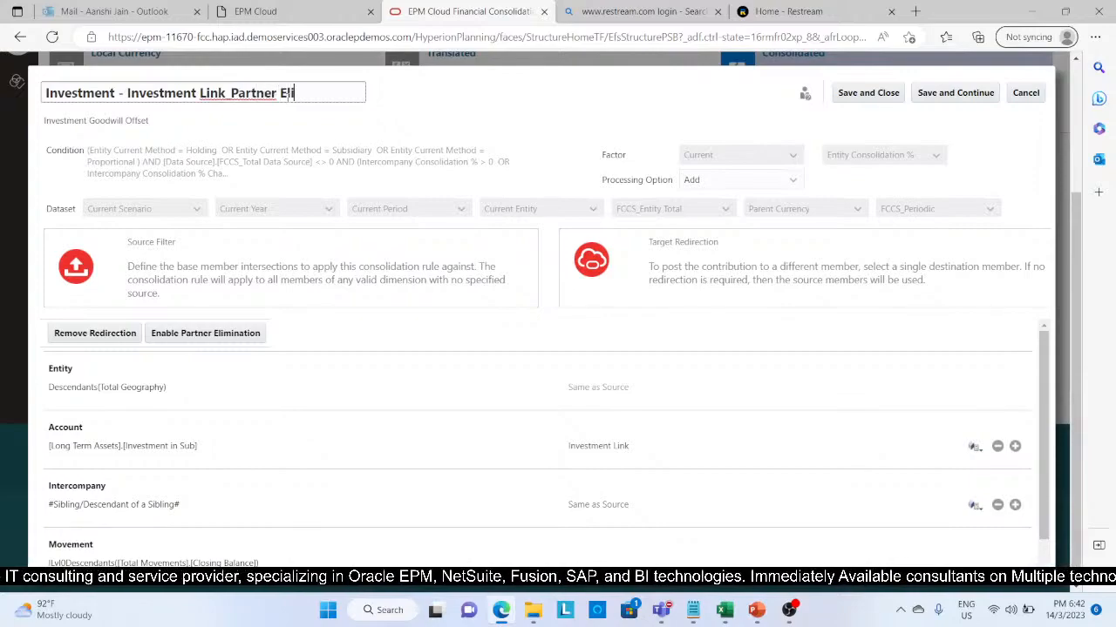
pyautogui.write('mination')
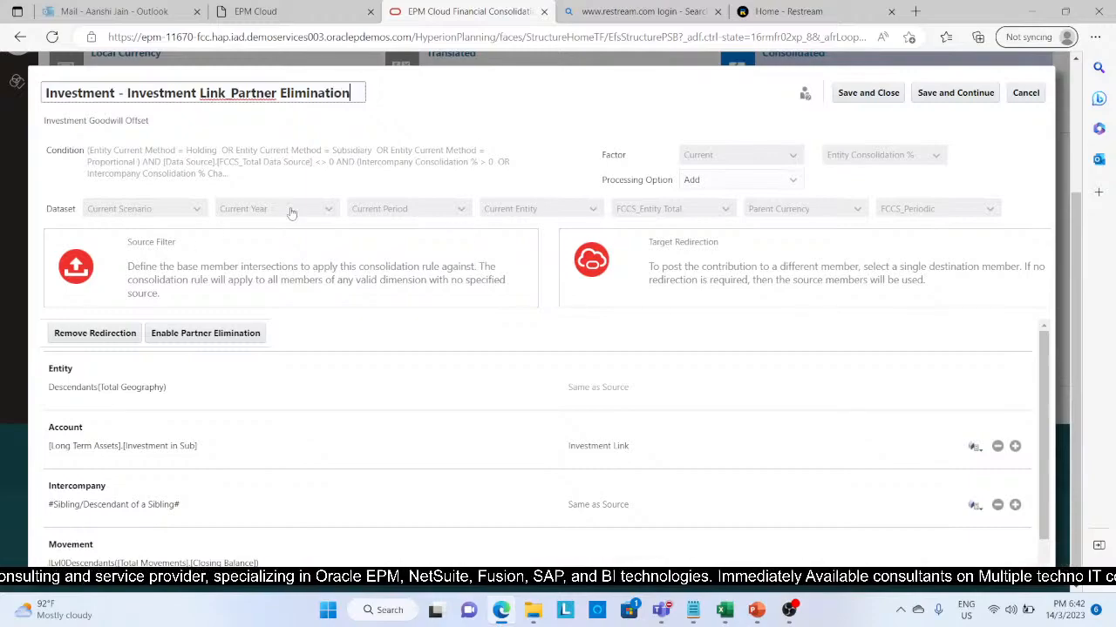
# Step: Enable partner elimination for the copied Investment Link rule and set its processing option to Subtract
pyautogui.click(248, 338)
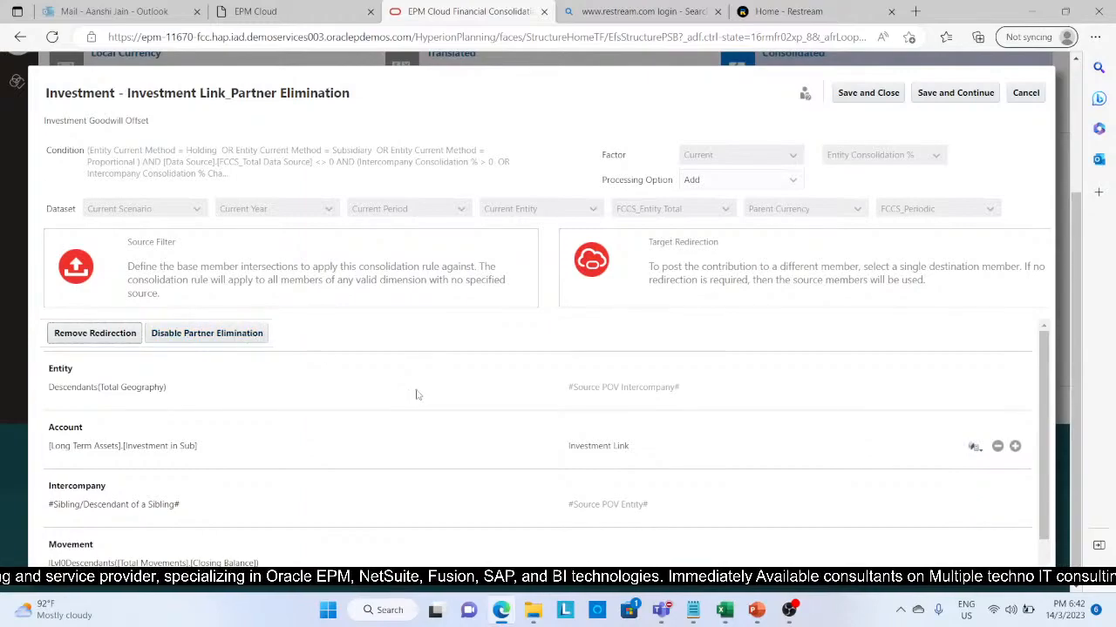
pyautogui.scroll(-1, 417, 395)
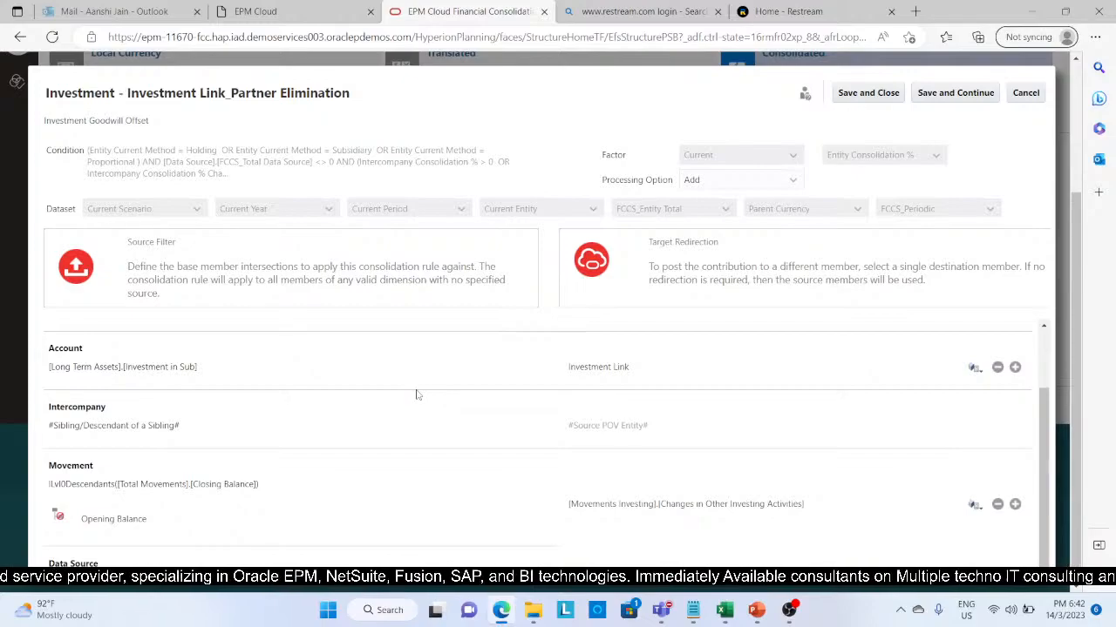
pyautogui.scroll(1, 416, 394)
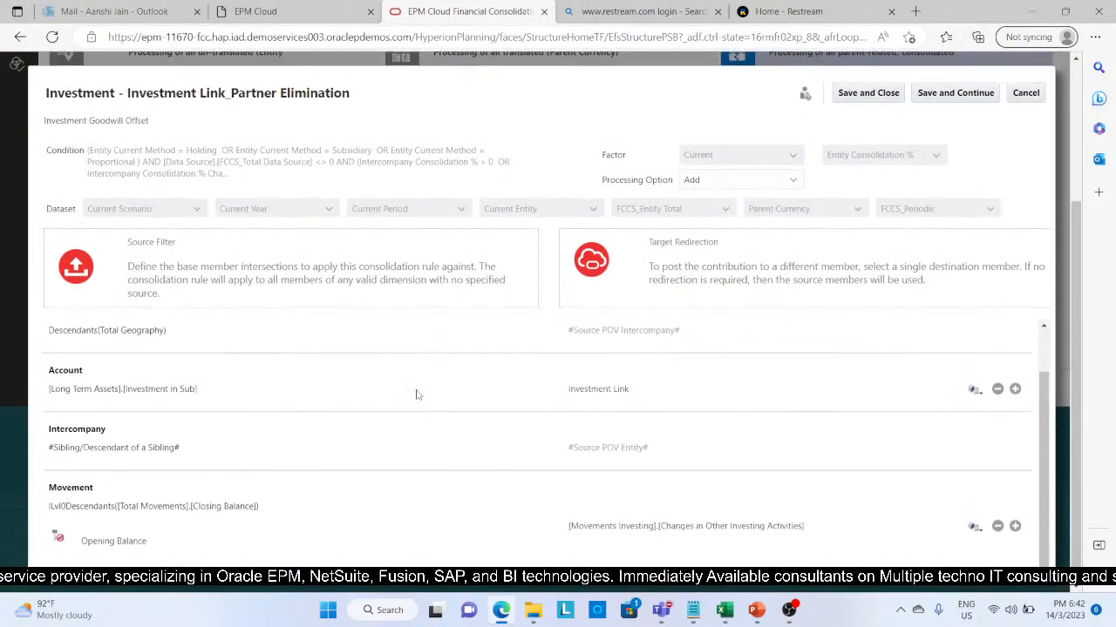
pyautogui.scroll(-1, 416, 395)
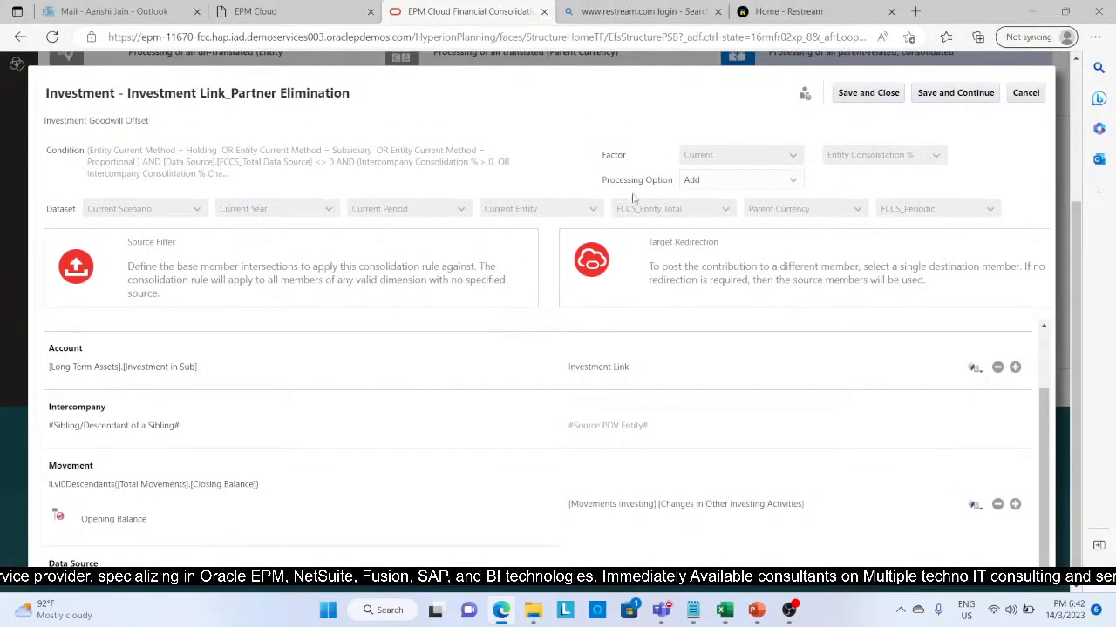
pyautogui.click(796, 183)
pyautogui.click(767, 221)
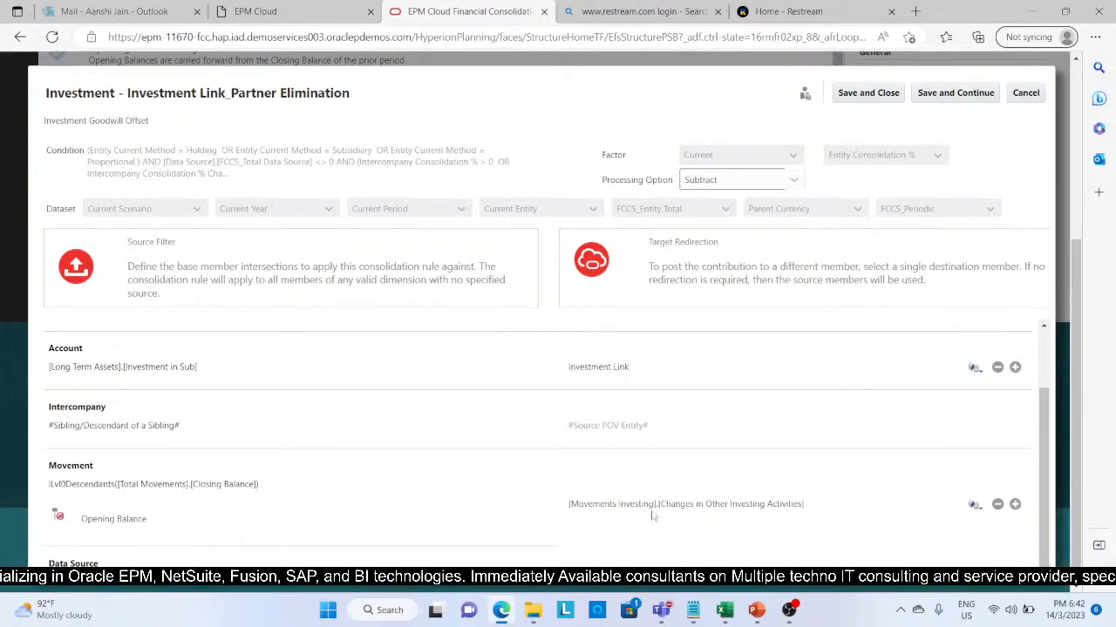
# Step: Reduce the page zoom to 75%, check the rule's redirections down to Data Source, then save and close the rule
pyautogui.scroll(-1, 525, 456)
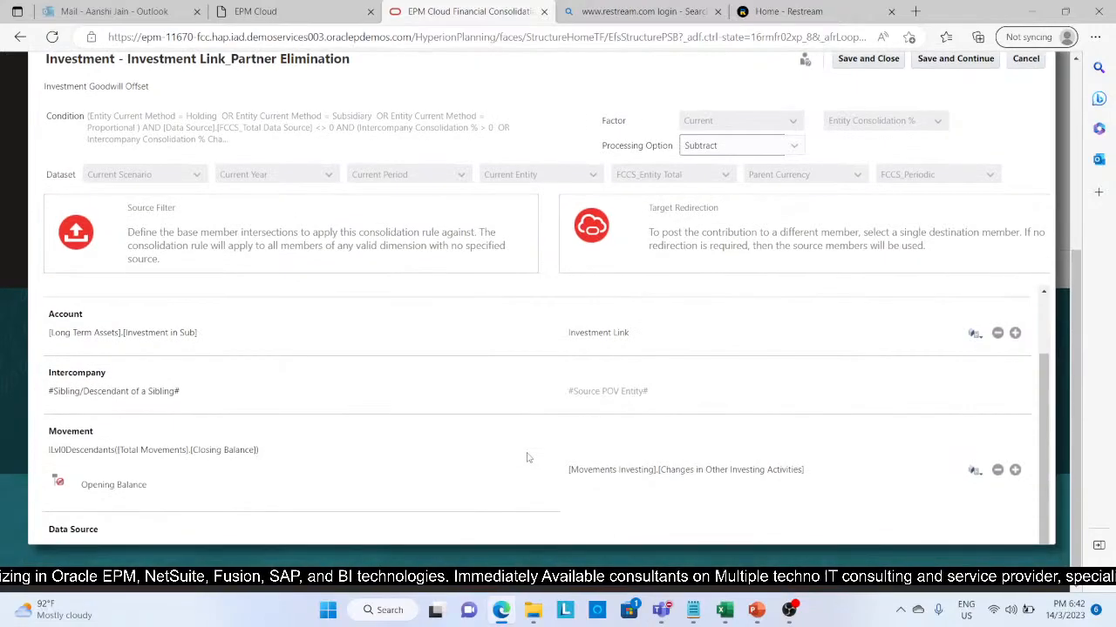
pyautogui.scroll(2, 526, 457)
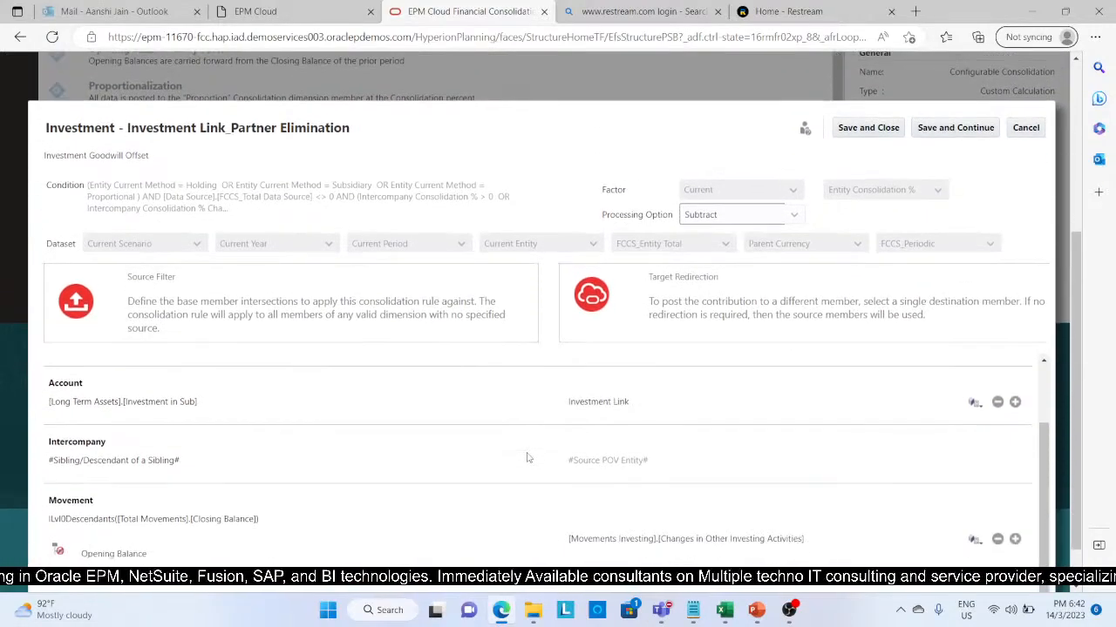
pyautogui.scroll(-1, 527, 456)
pyautogui.click(1094, 37)
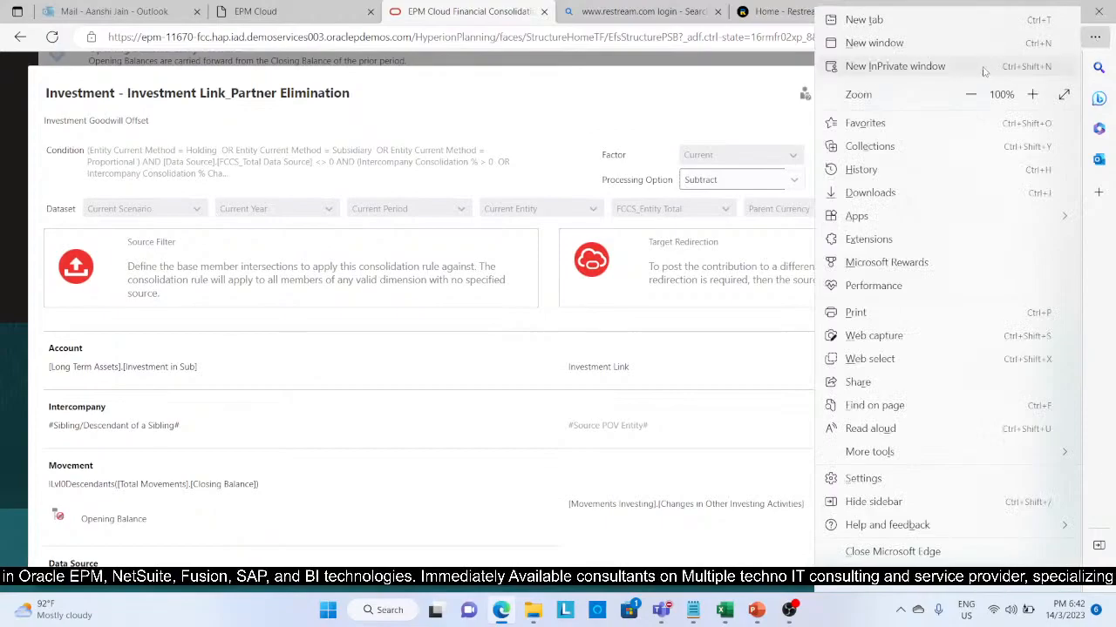
pyautogui.click(970, 94)
pyautogui.click(970, 94)
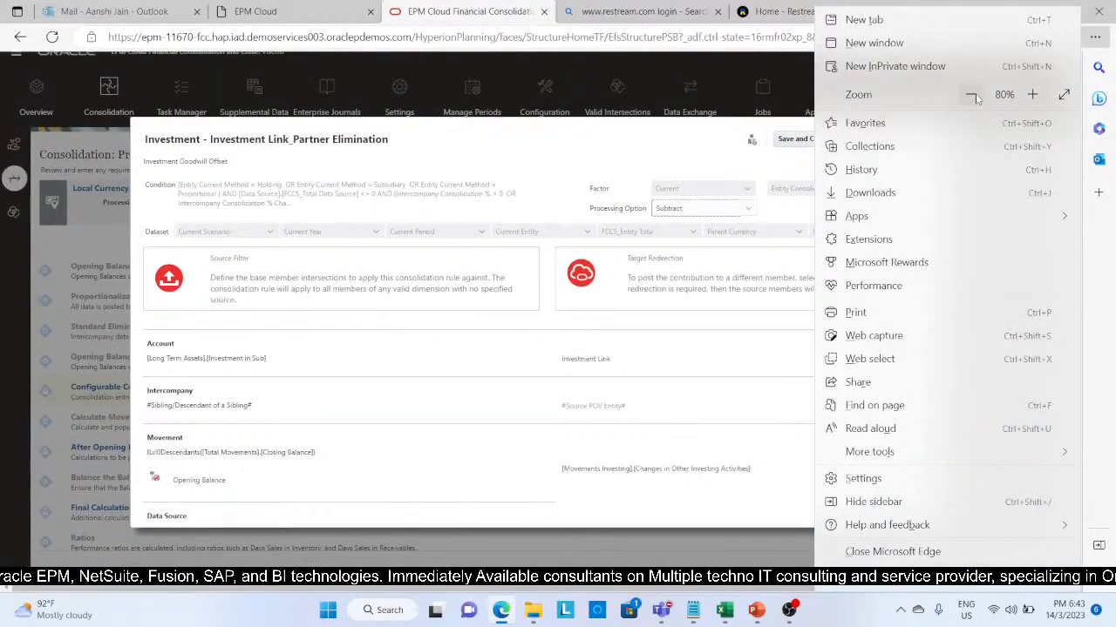
pyautogui.click(972, 95)
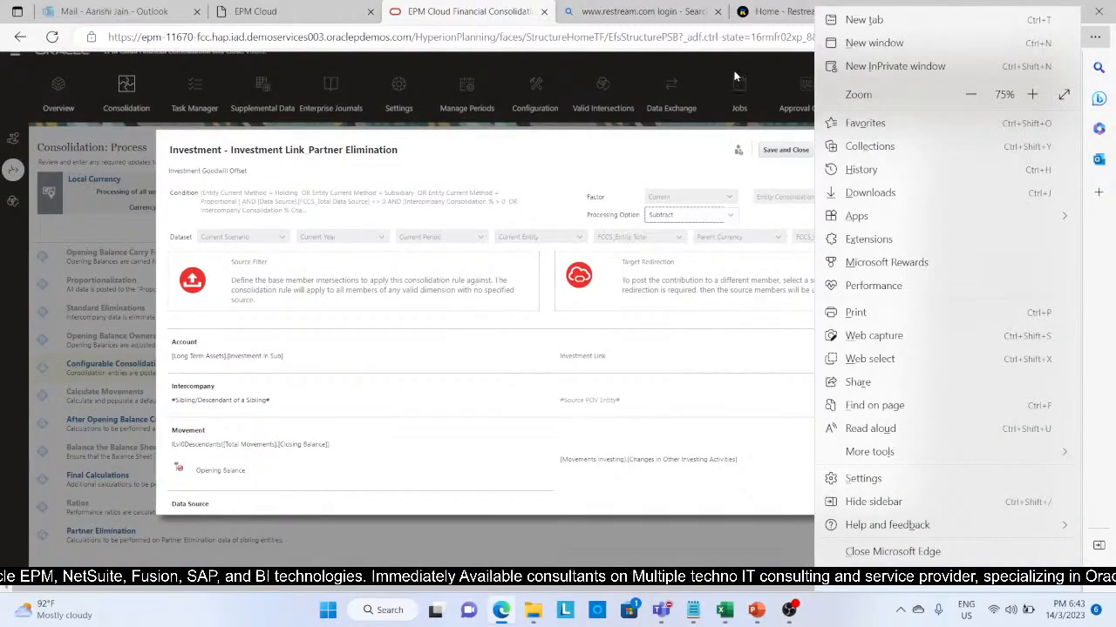
pyautogui.click(682, 384)
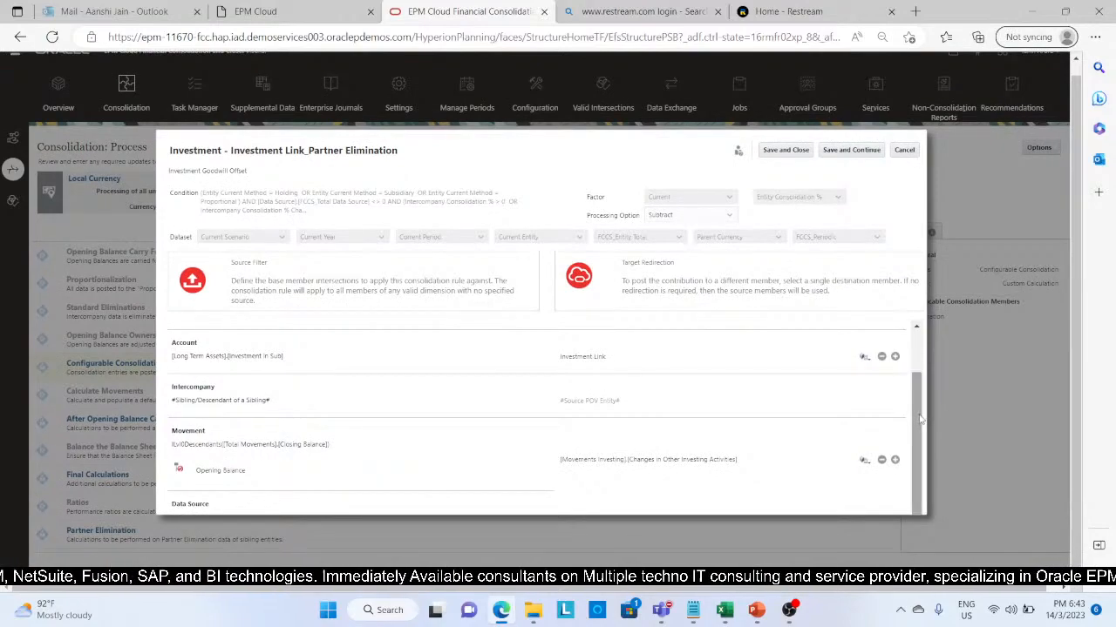
pyautogui.moveTo(918, 419)
pyautogui.mouseDown()
pyautogui.moveTo(917, 373)
pyautogui.moveTo(918, 428)
pyautogui.mouseUp()
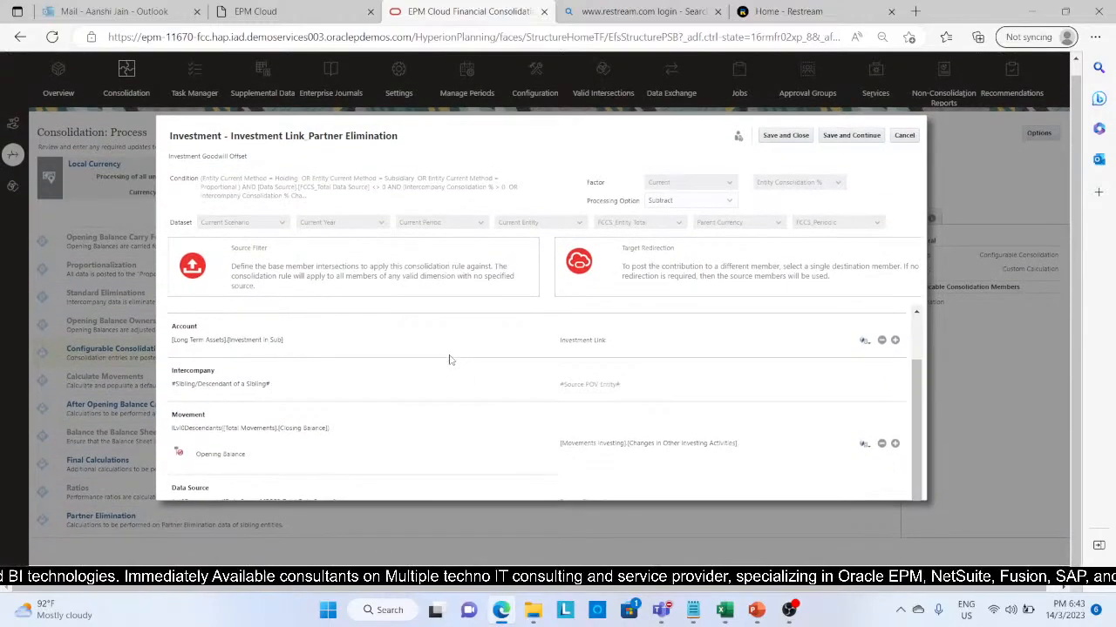
pyautogui.click(784, 150)
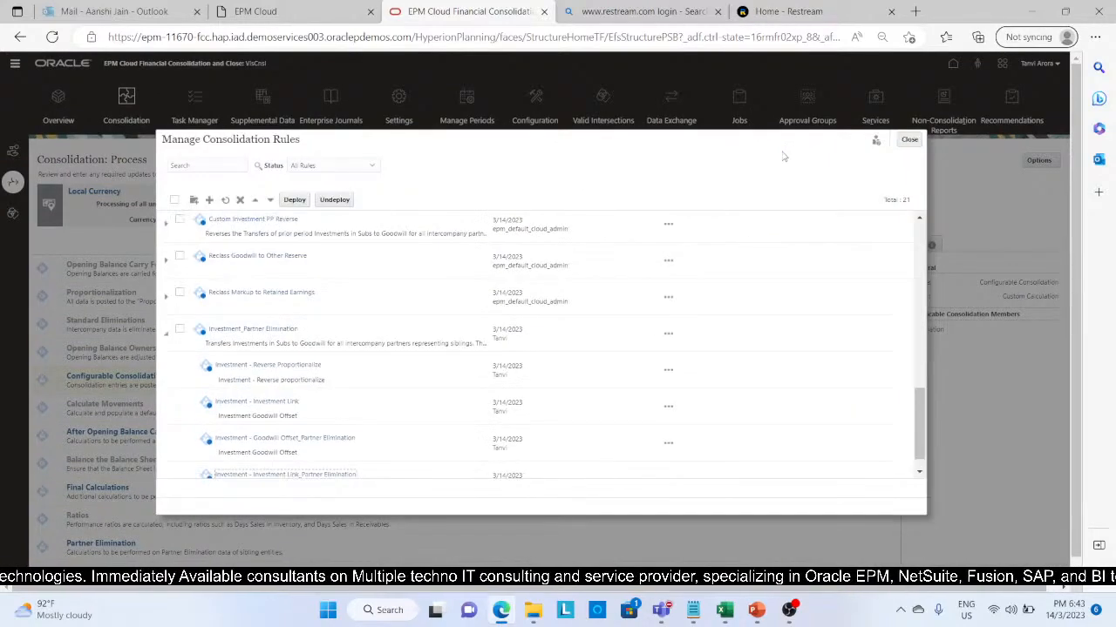
# Step: Restore the browser page zoom to 100% and review the rules listed under Investment_Partner Elimination
pyautogui.click(1094, 38)
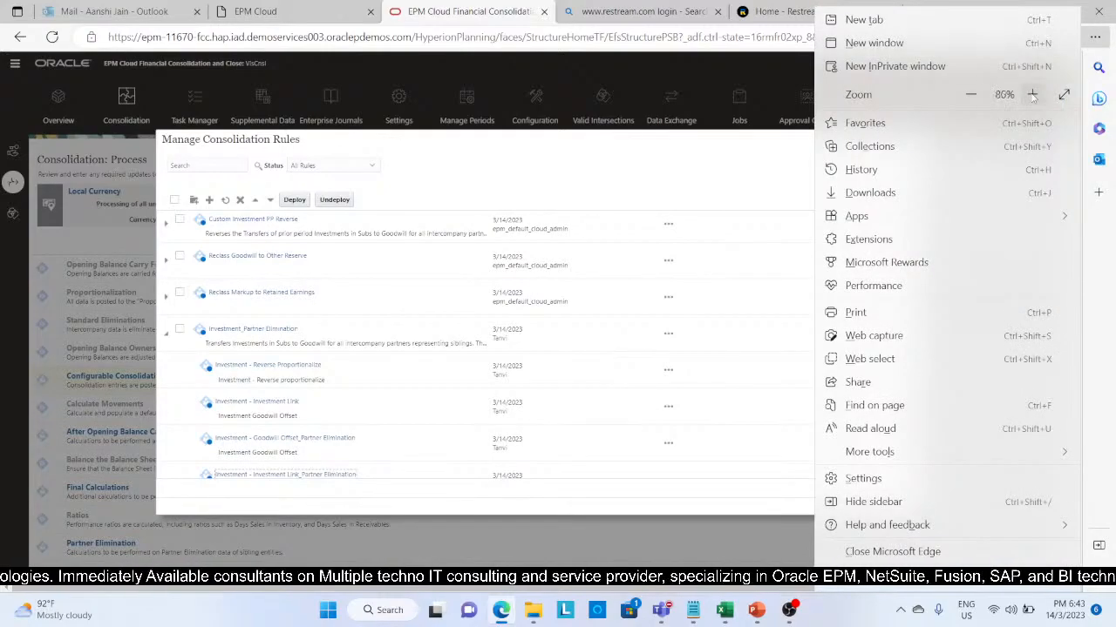
pyautogui.click(1032, 94)
pyautogui.click(1032, 94)
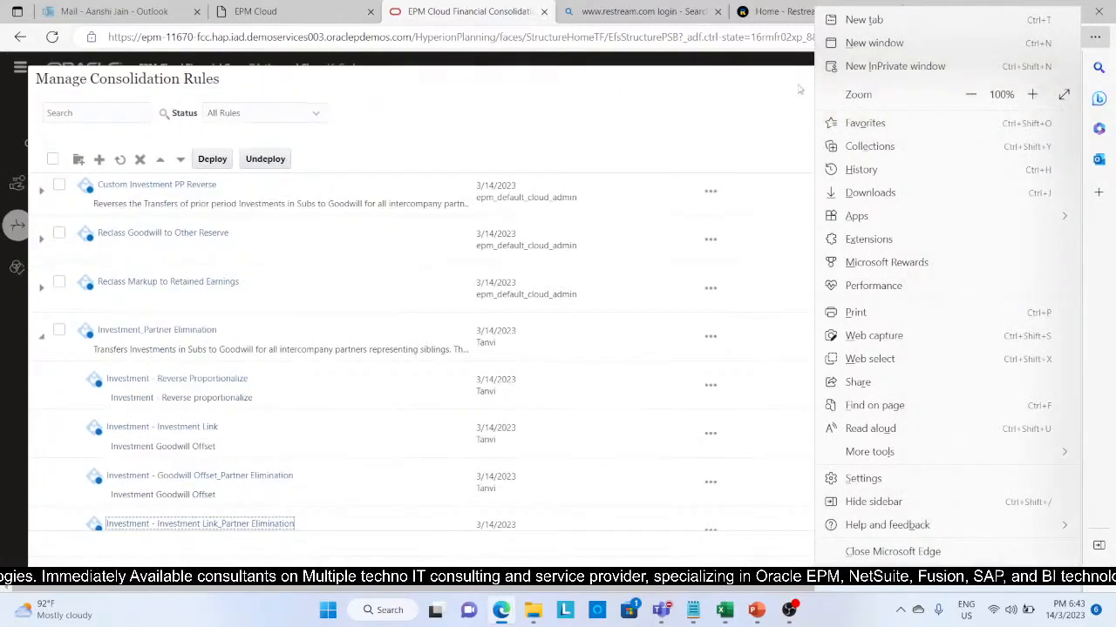
pyautogui.click(799, 89)
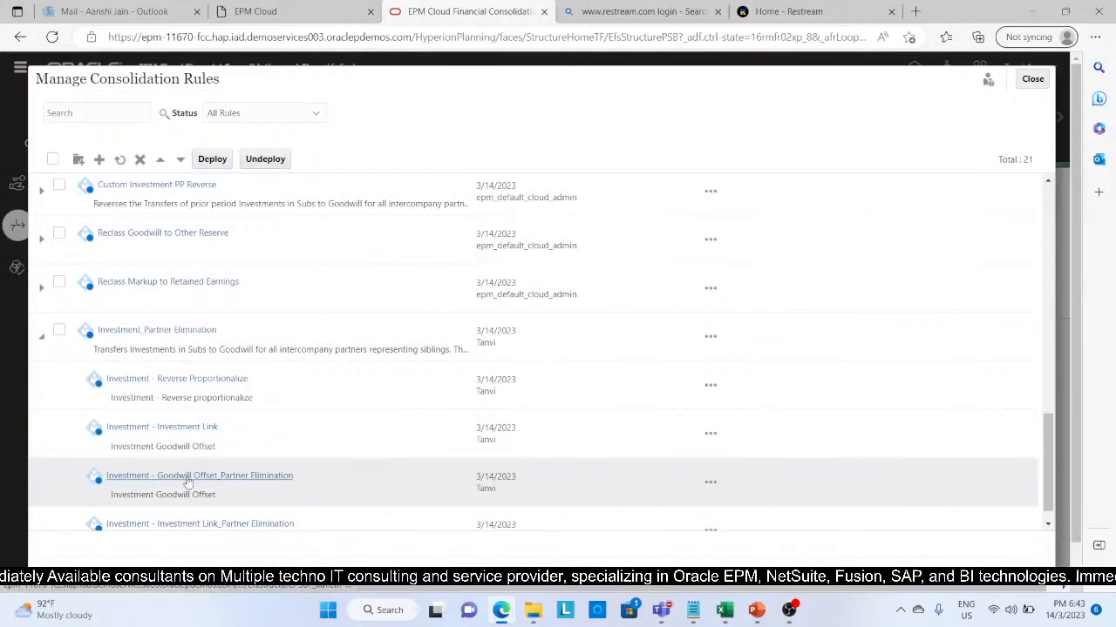
pyautogui.scroll(-1, 187, 482)
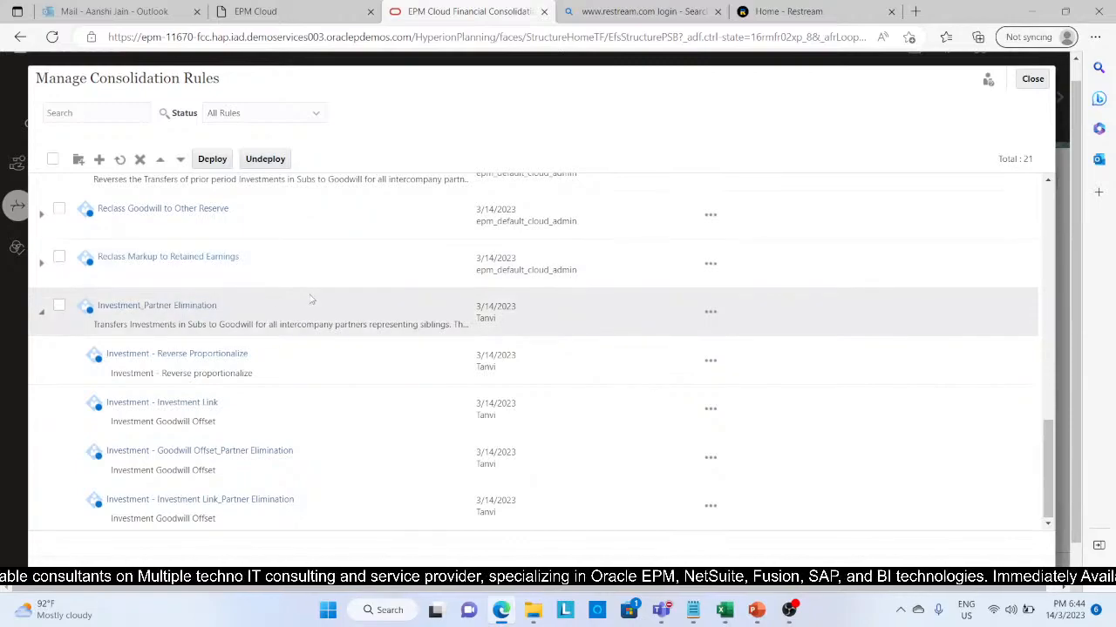
# Step: Select the Owners Equity rule-sets for Subsidiary / Proportional, Subsidiary / Proportional PP, Equity, Equity PP and Holding
pyautogui.scroll(2, 309, 292)
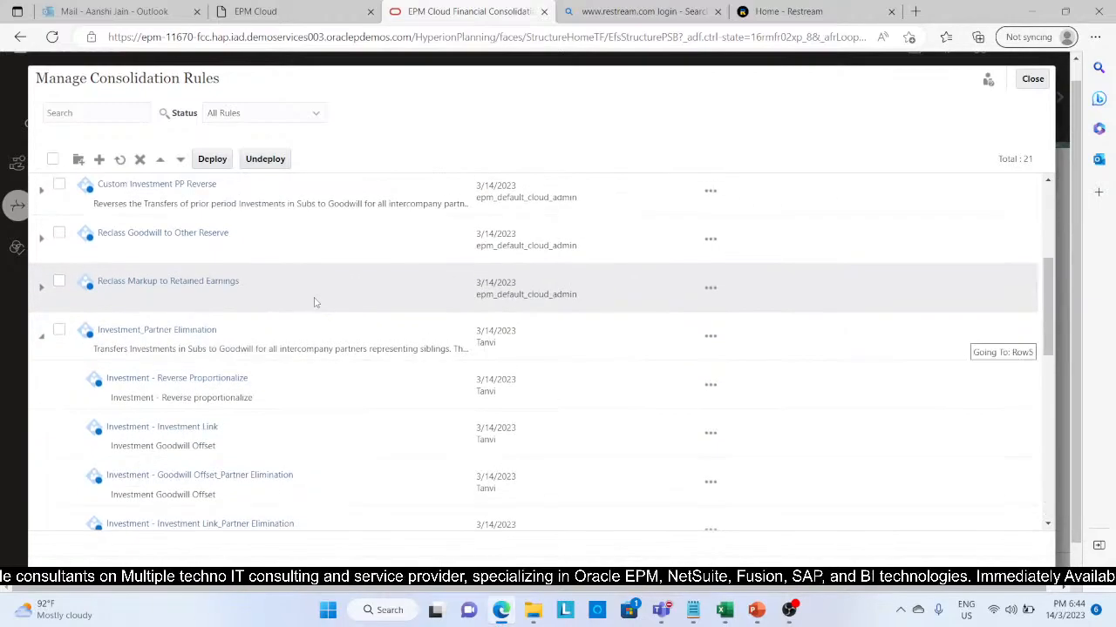
pyautogui.scroll(5, 314, 299)
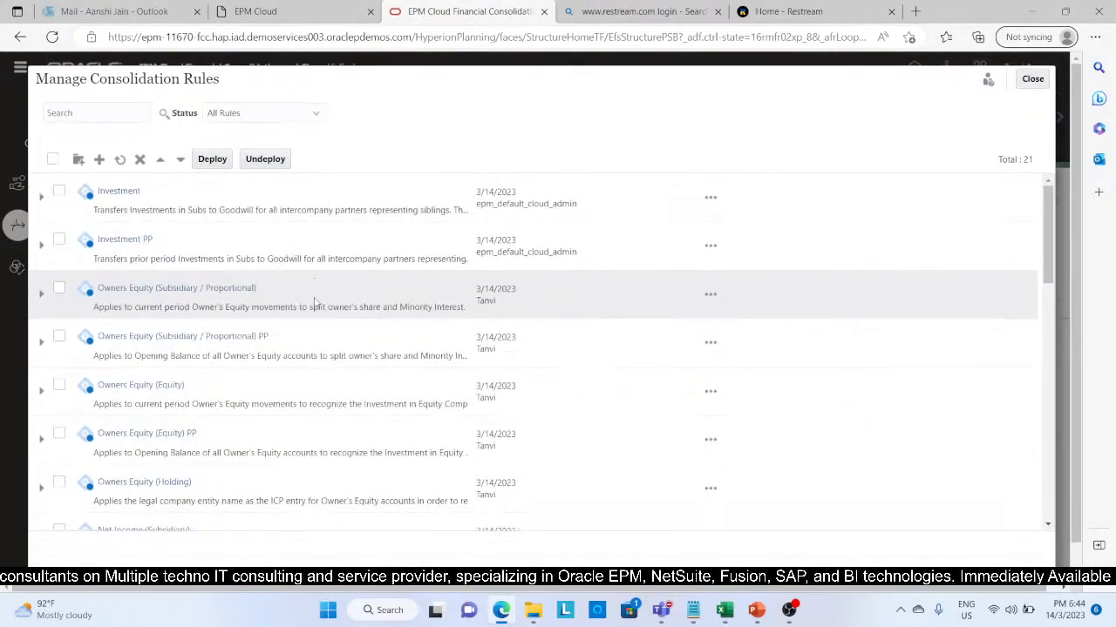
pyautogui.click(58, 289)
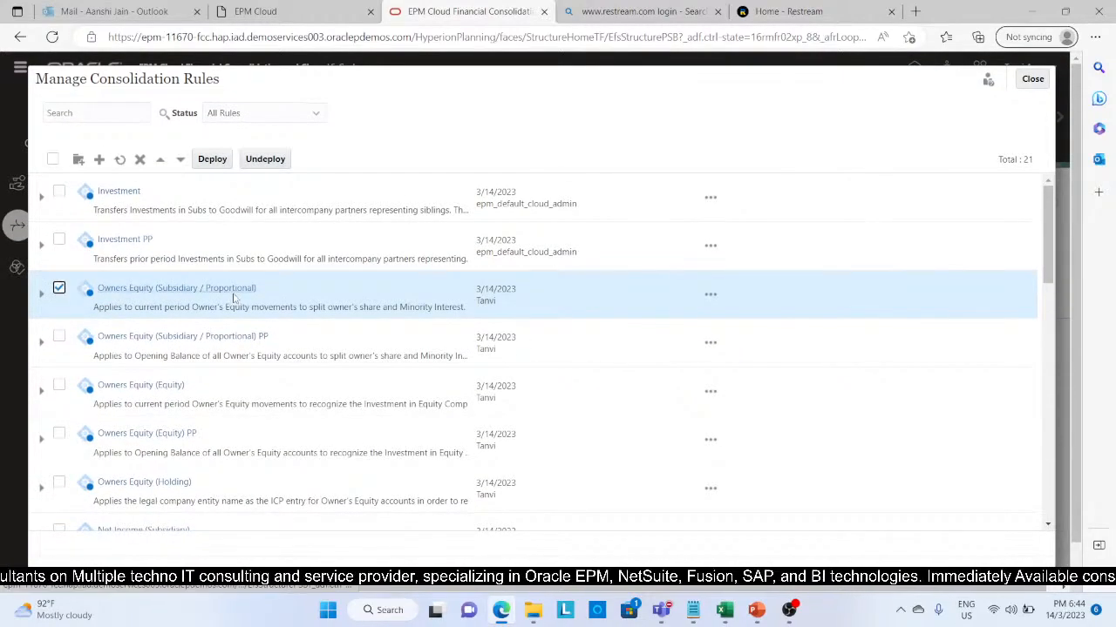
pyautogui.click(59, 339)
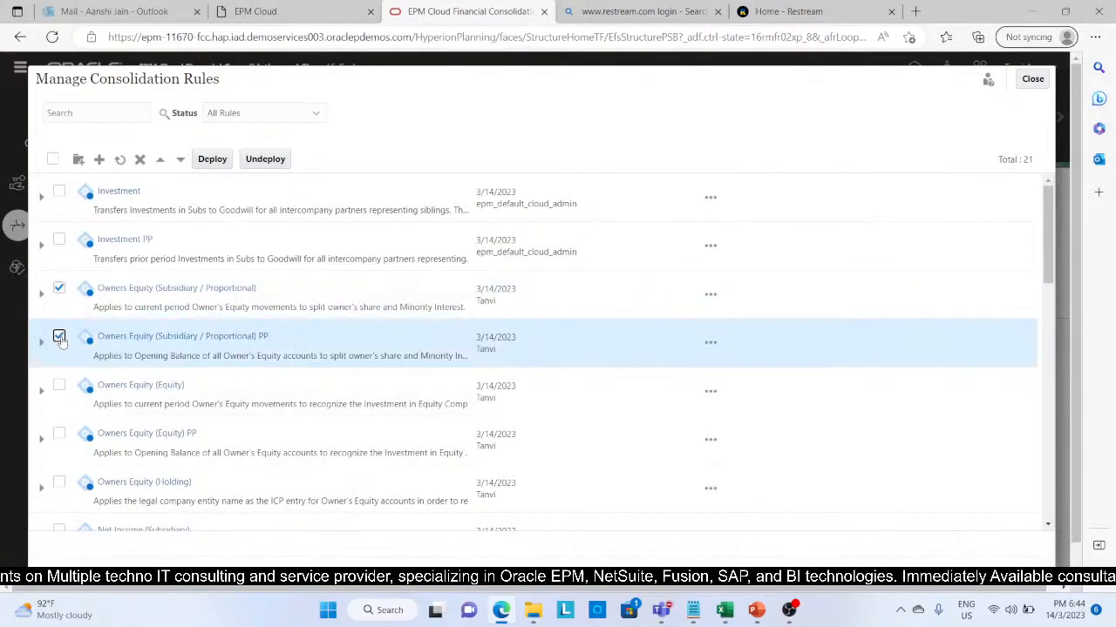
pyautogui.click(59, 386)
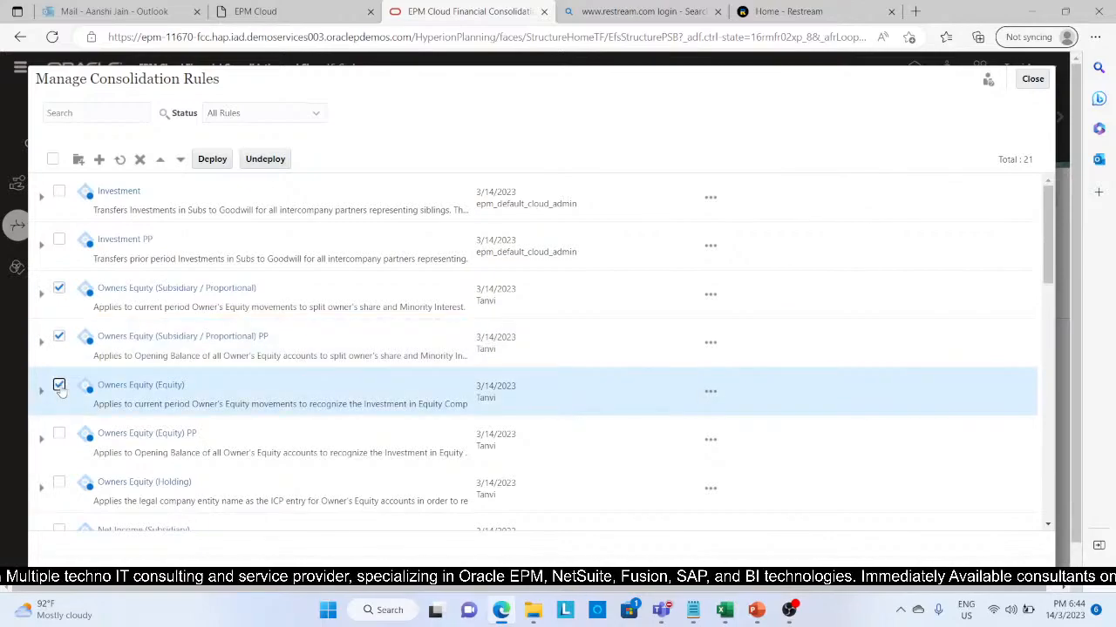
pyautogui.click(59, 440)
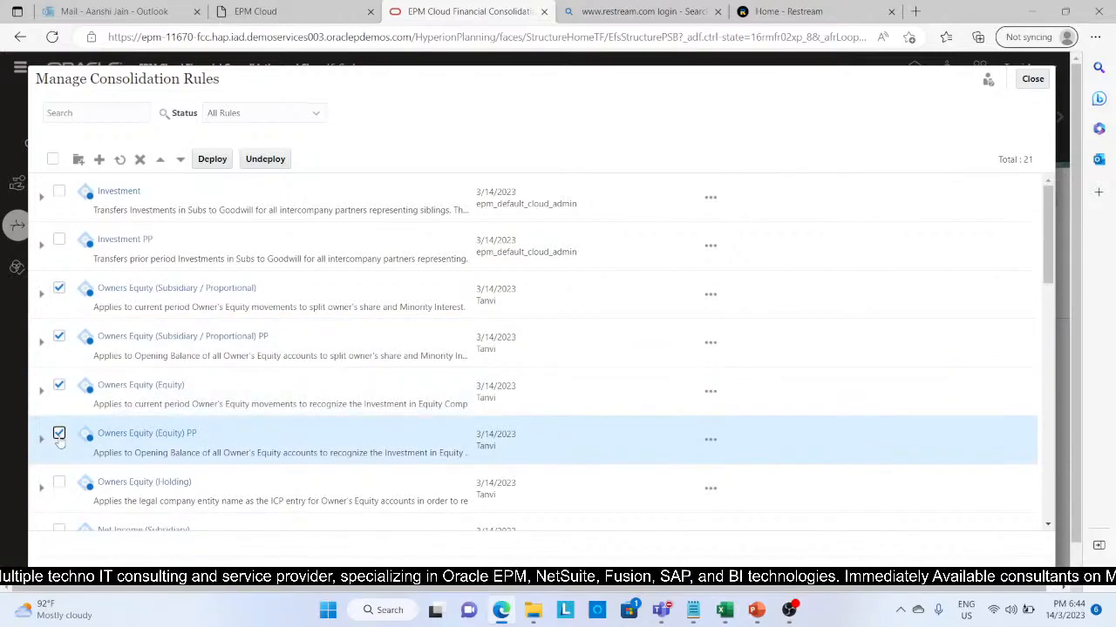
pyautogui.click(59, 485)
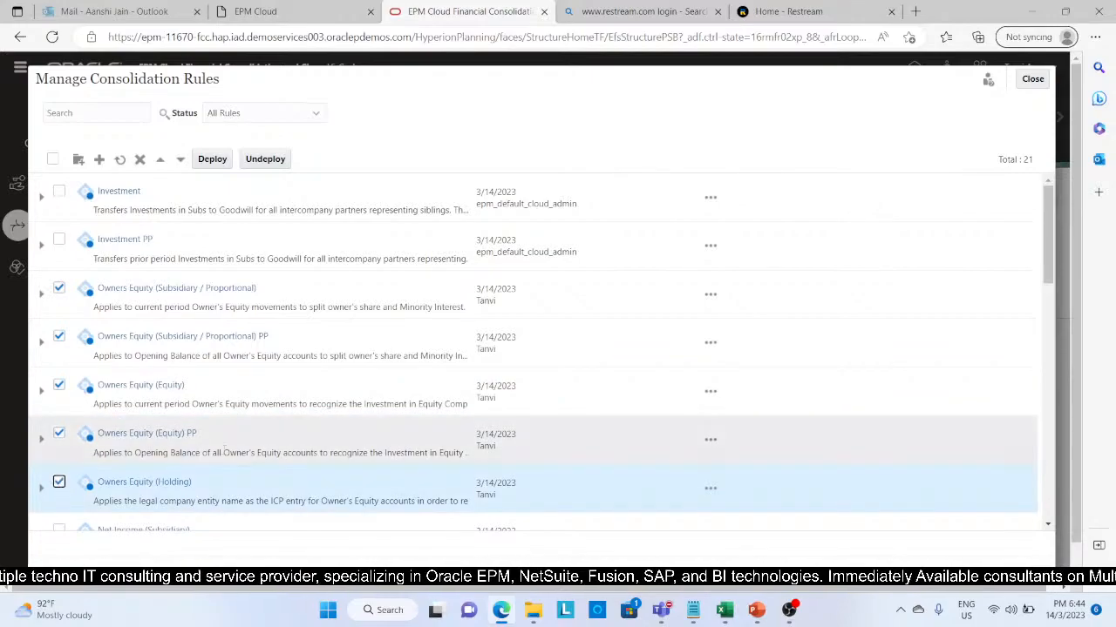
# Step: Add the Net Income (Subsidiary), Net Income (Equity) and Investment_Partner Elimination rule-sets to the selection
pyautogui.scroll(-2, 225, 455)
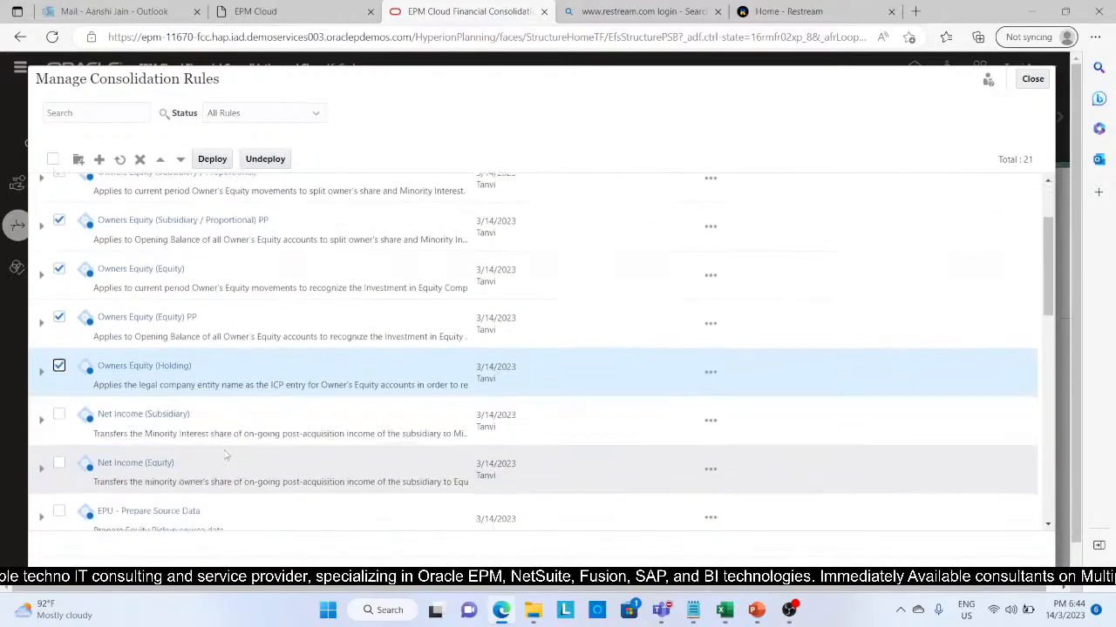
pyautogui.click(59, 412)
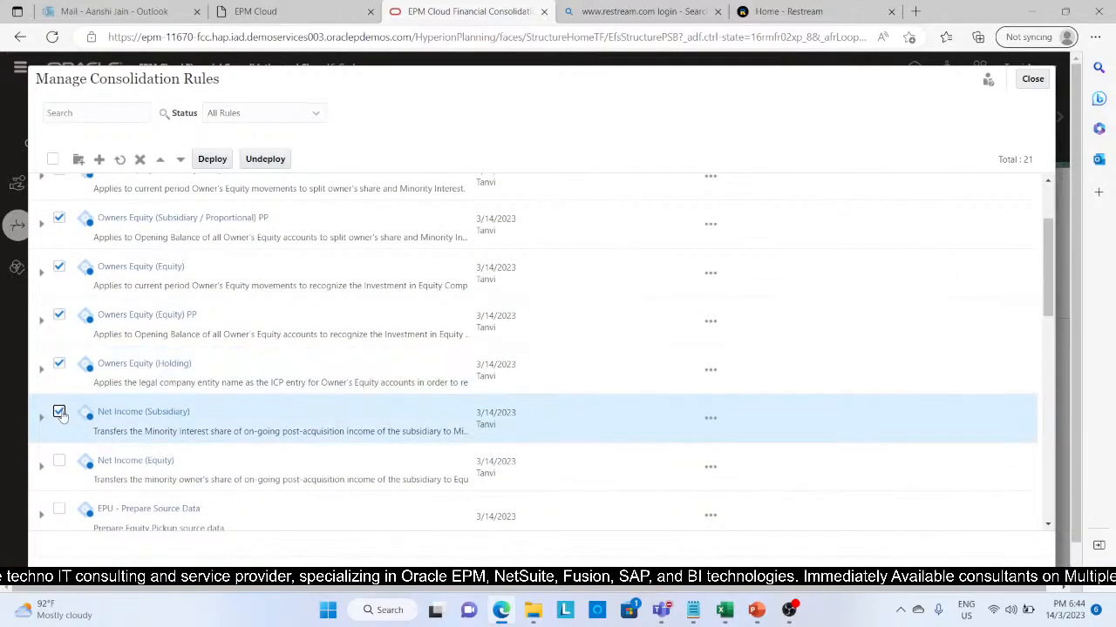
pyautogui.click(59, 460)
pyautogui.scroll(-10, 233, 453)
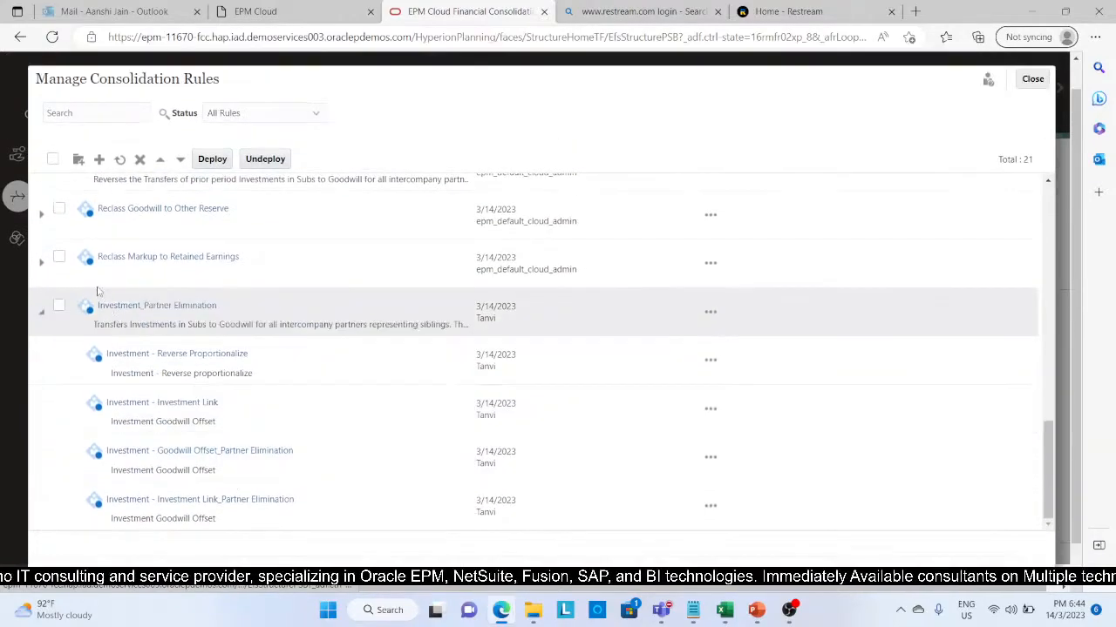
pyautogui.click(59, 306)
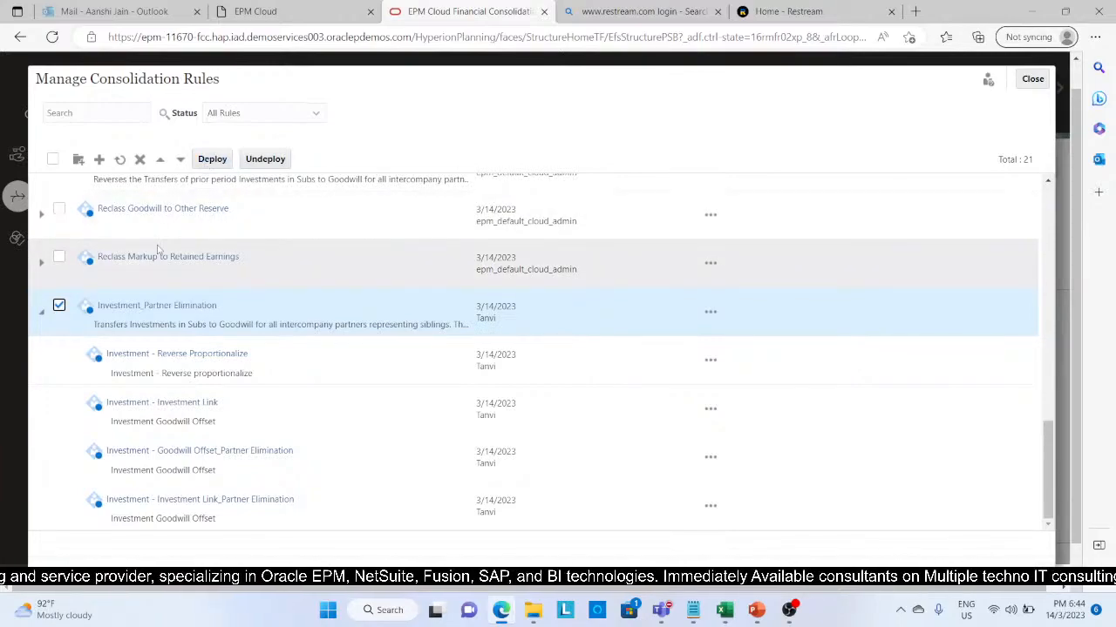
# Step: Deploy the selected consolidation rule-sets and close the consolidation rules manager
pyautogui.click(212, 161)
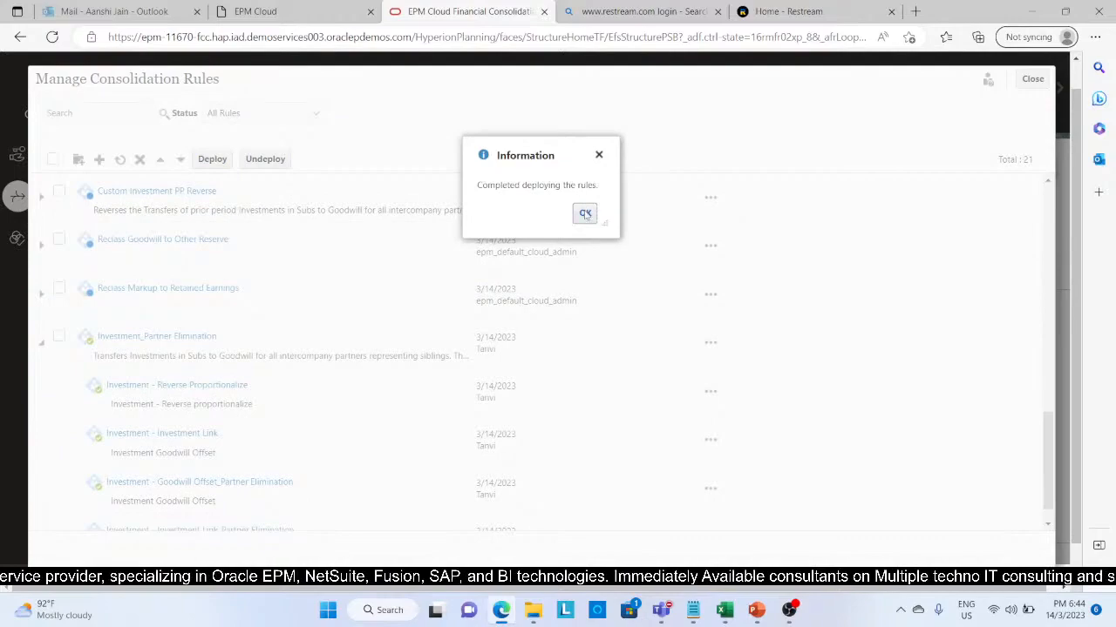
pyautogui.click(585, 213)
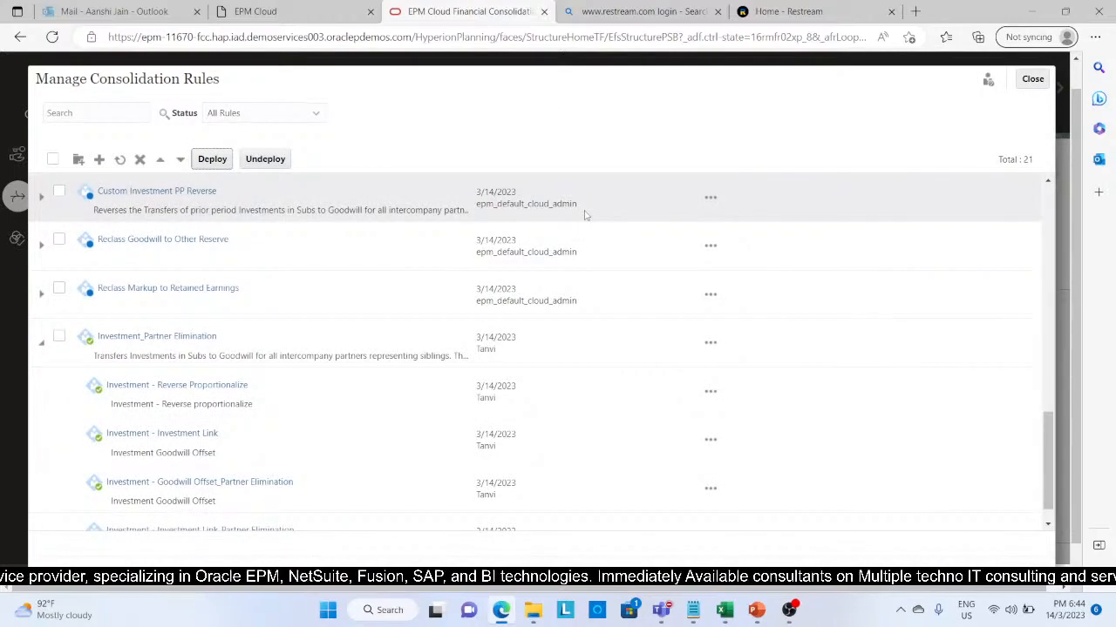
pyautogui.click(1044, 78)
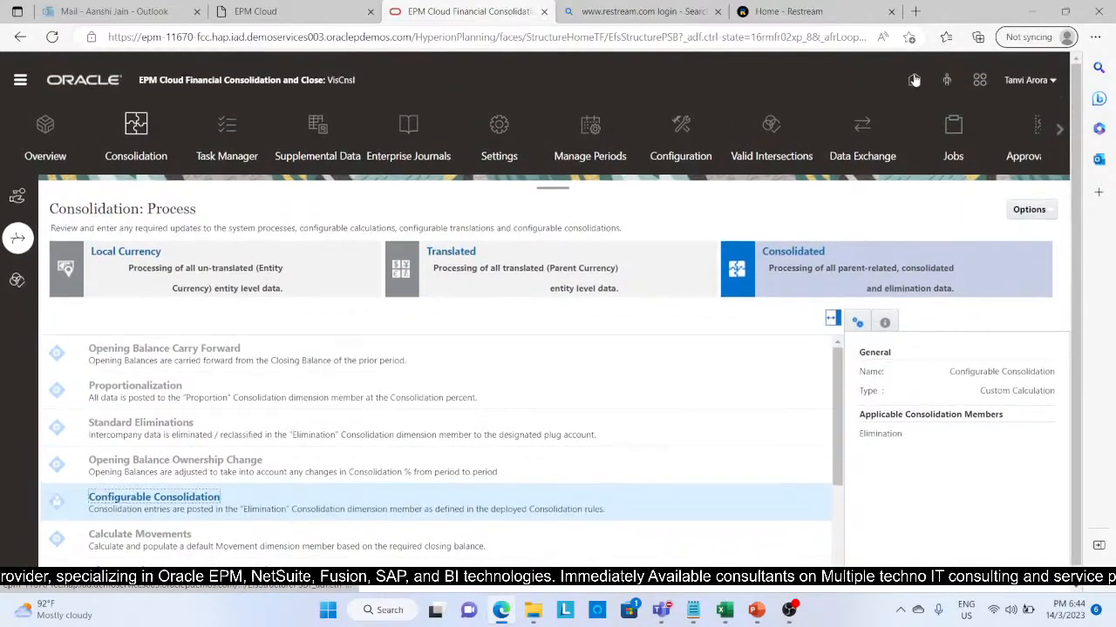
# Step: Open the Data Source dimension for editing, examine the members under FCCS_Total Eliminations, and return to the home page
pyautogui.click(914, 77)
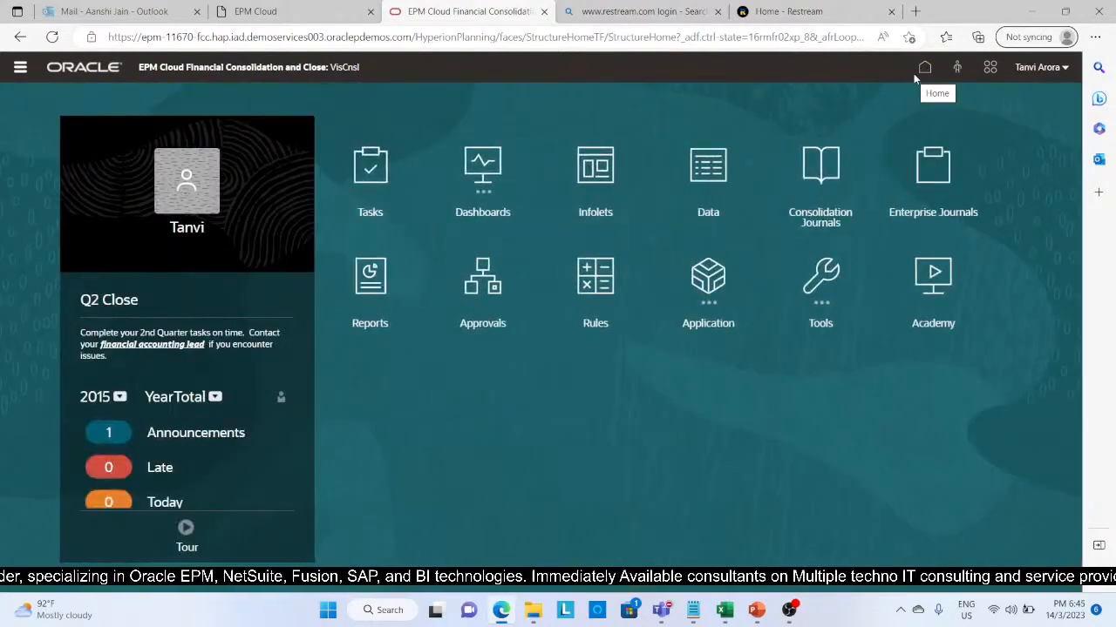
pyautogui.click(20, 69)
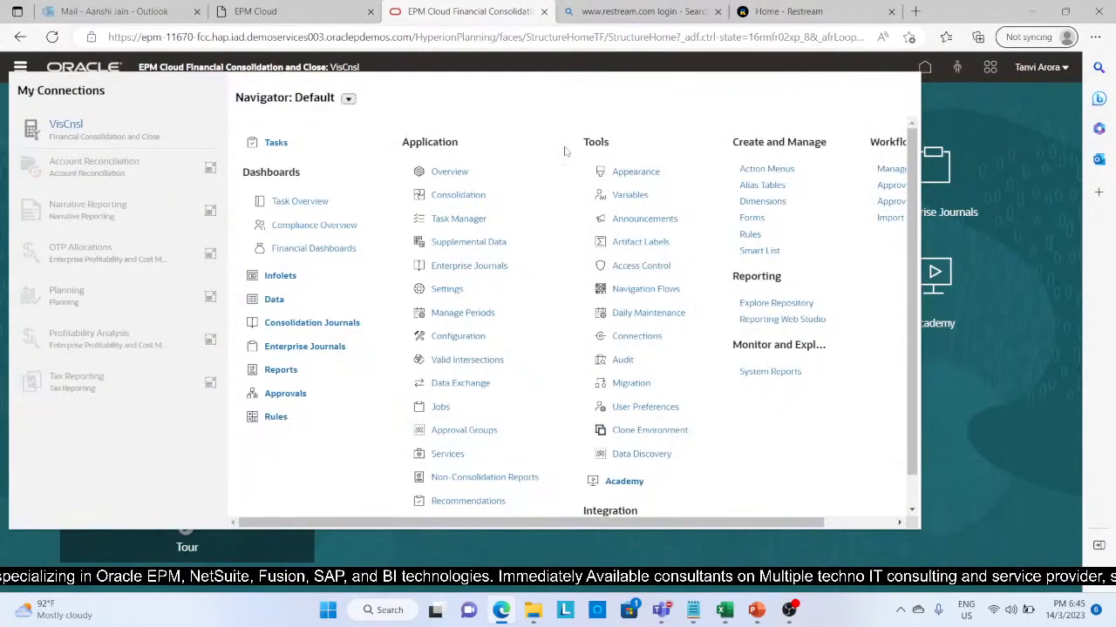
pyautogui.click(763, 201)
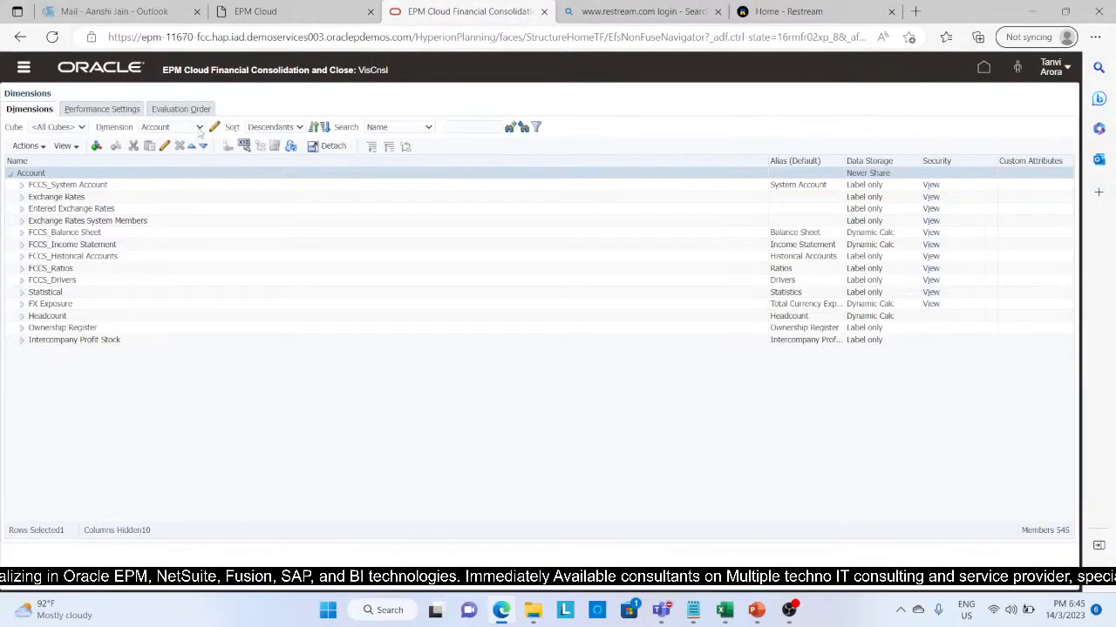
pyautogui.click(200, 128)
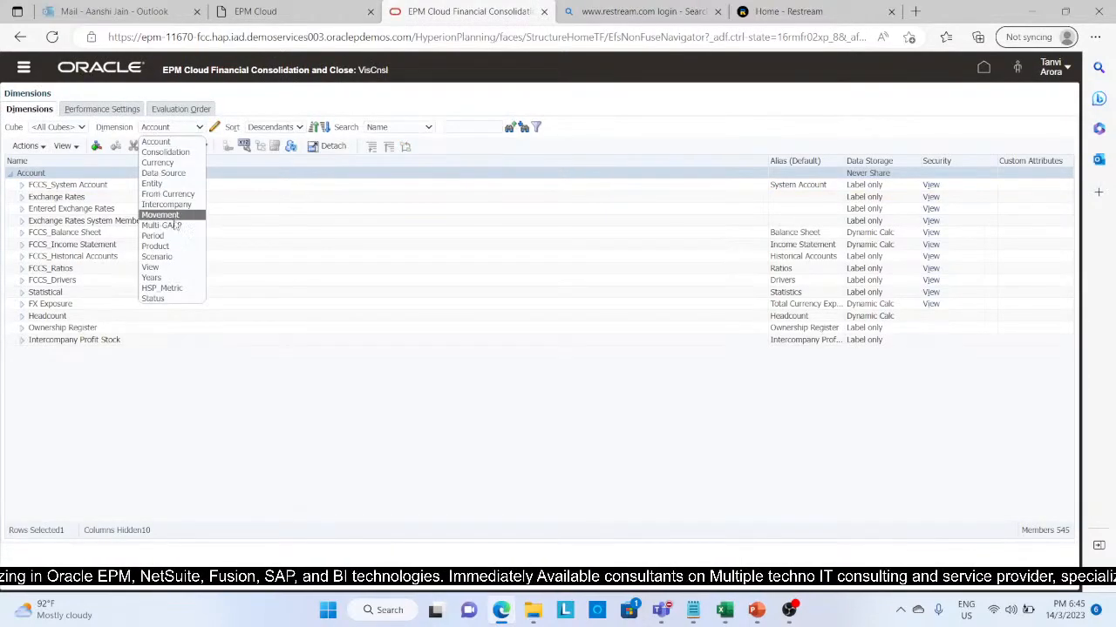
pyautogui.click(172, 174)
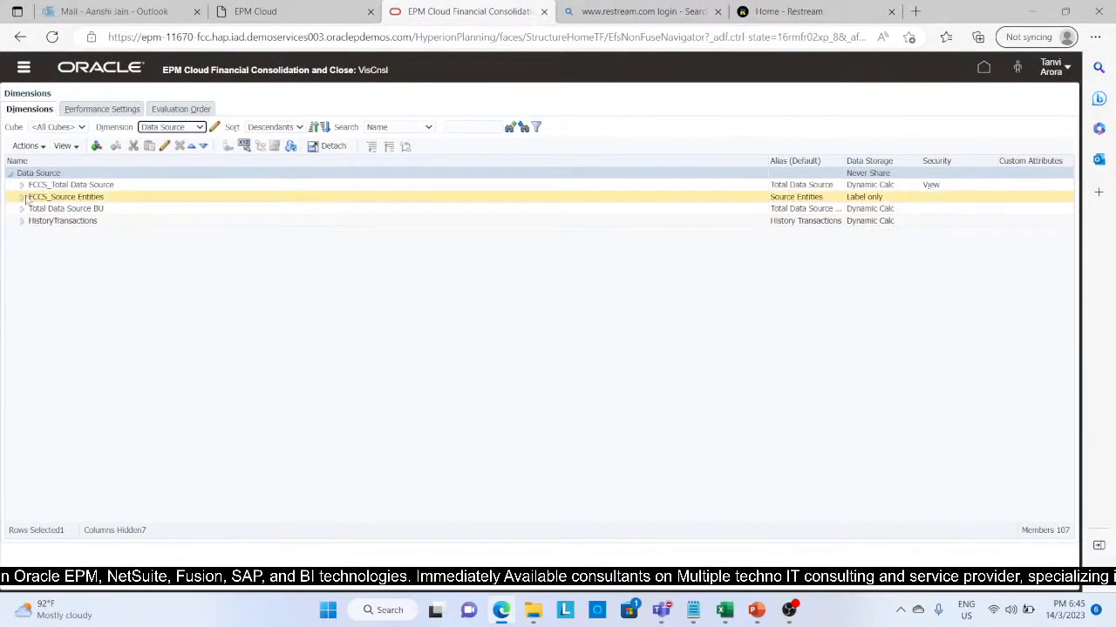
pyautogui.click(22, 186)
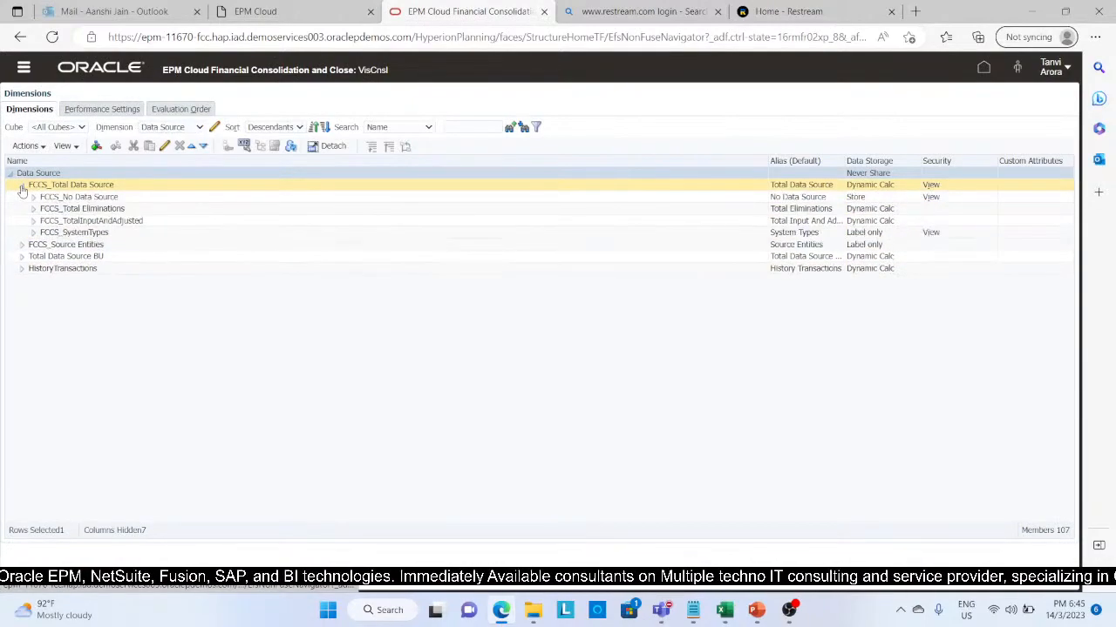
pyautogui.click(33, 210)
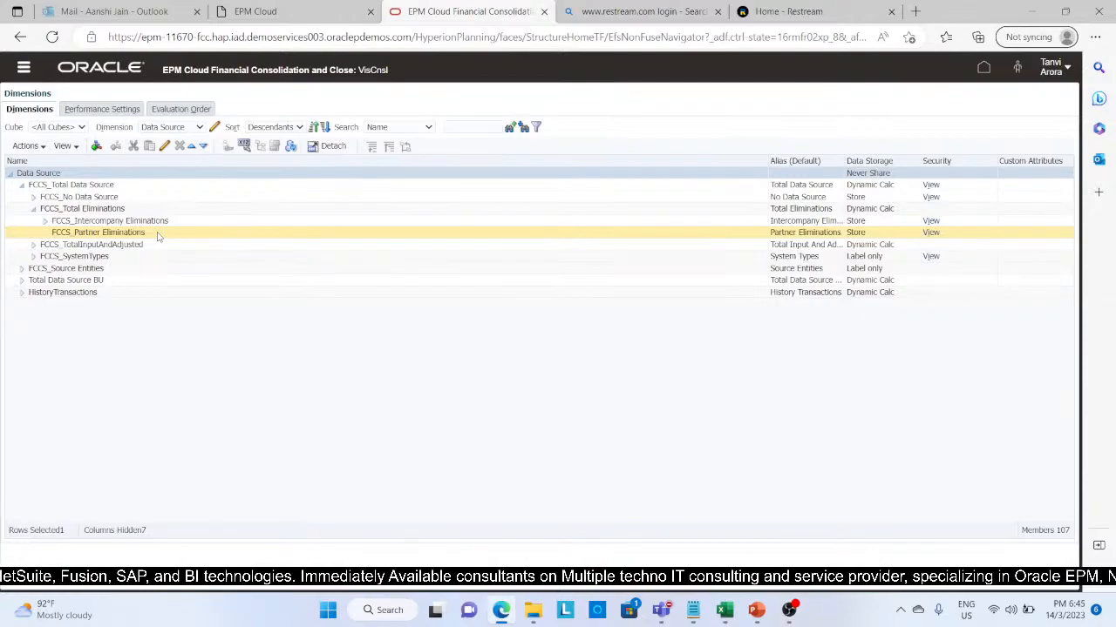
pyautogui.click(982, 70)
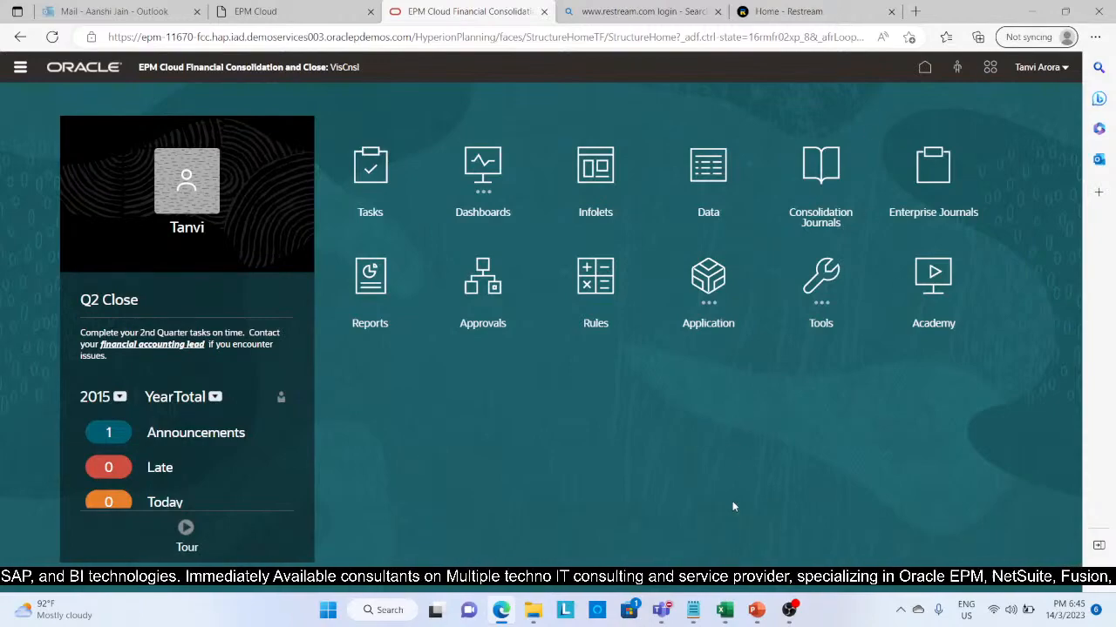
# Step: Switch to the Excel Smart View input sheet and examine the movement and account members in rows 12 to 14
pyautogui.click(724, 610)
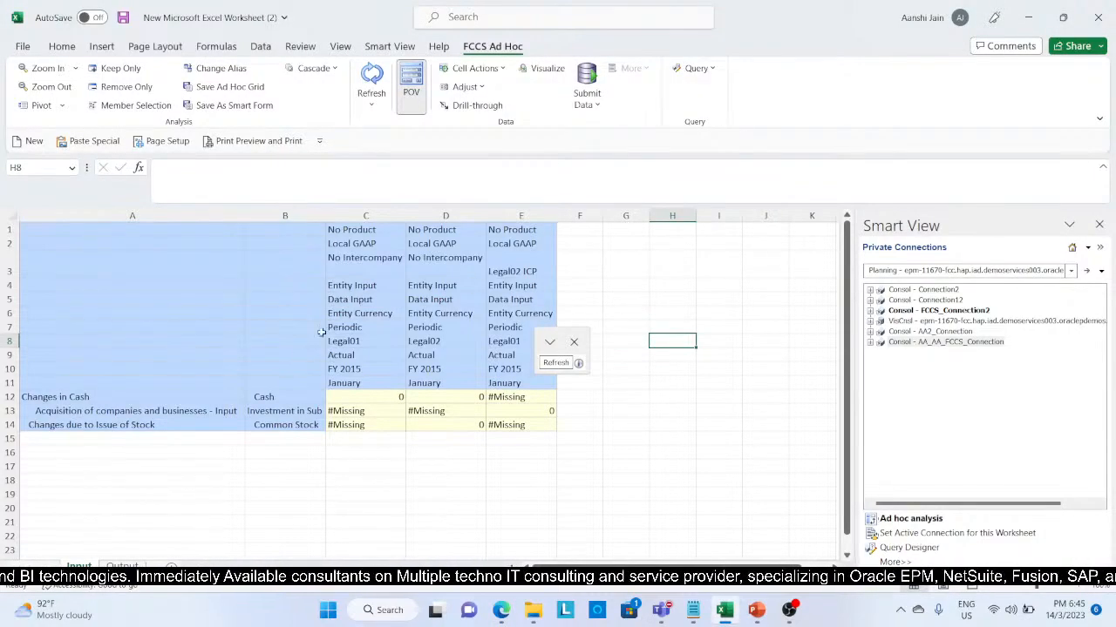
pyautogui.click(273, 399)
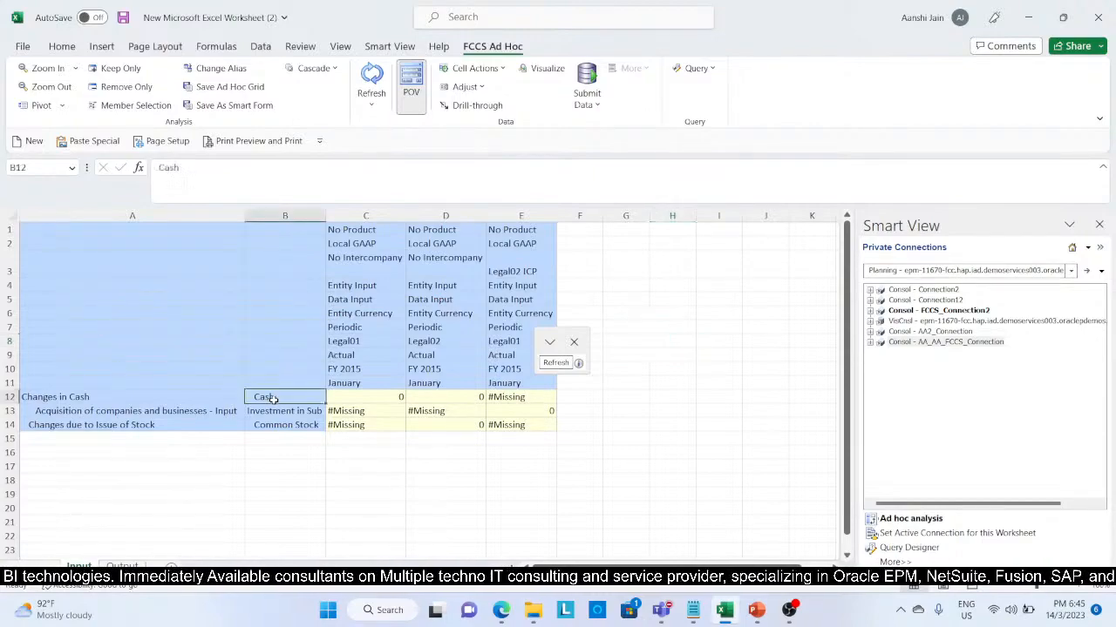
pyautogui.click(273, 410)
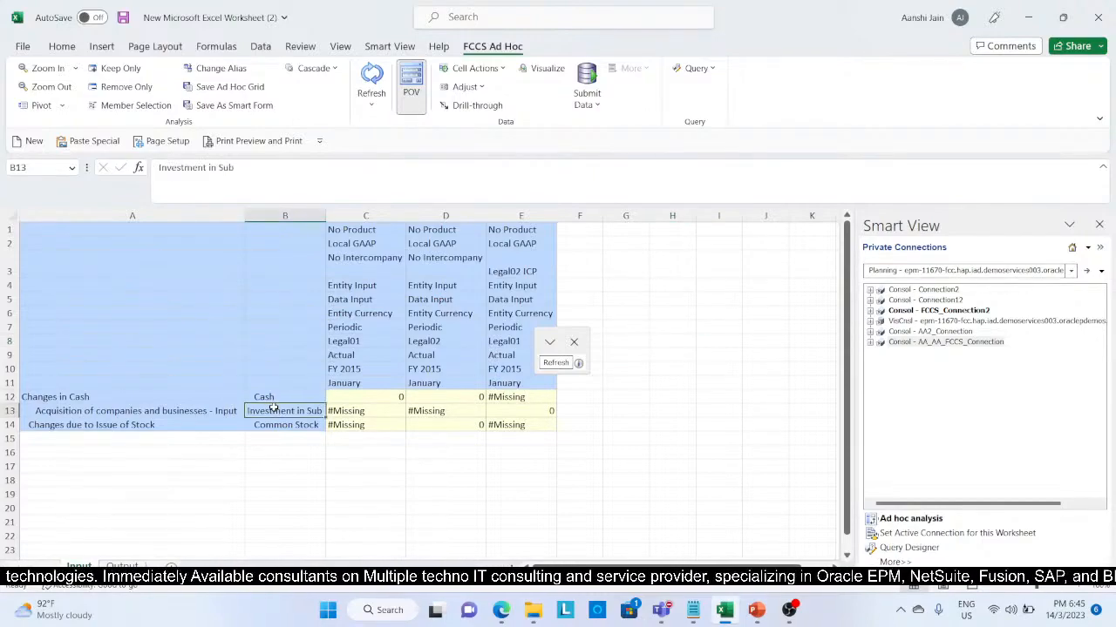
pyautogui.click(272, 423)
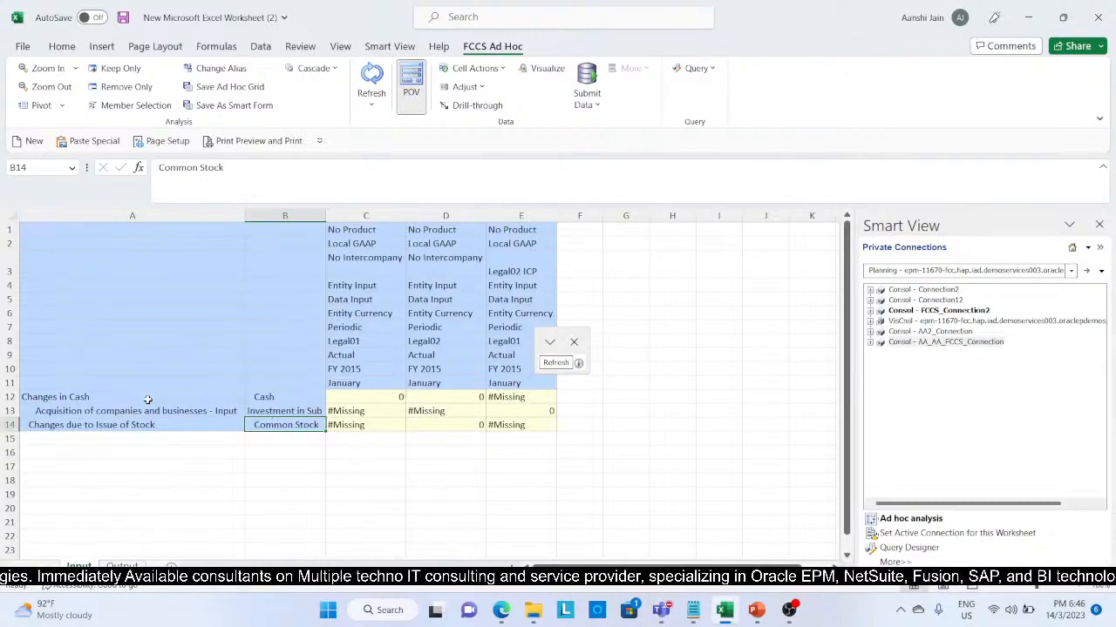
pyautogui.click(92, 399)
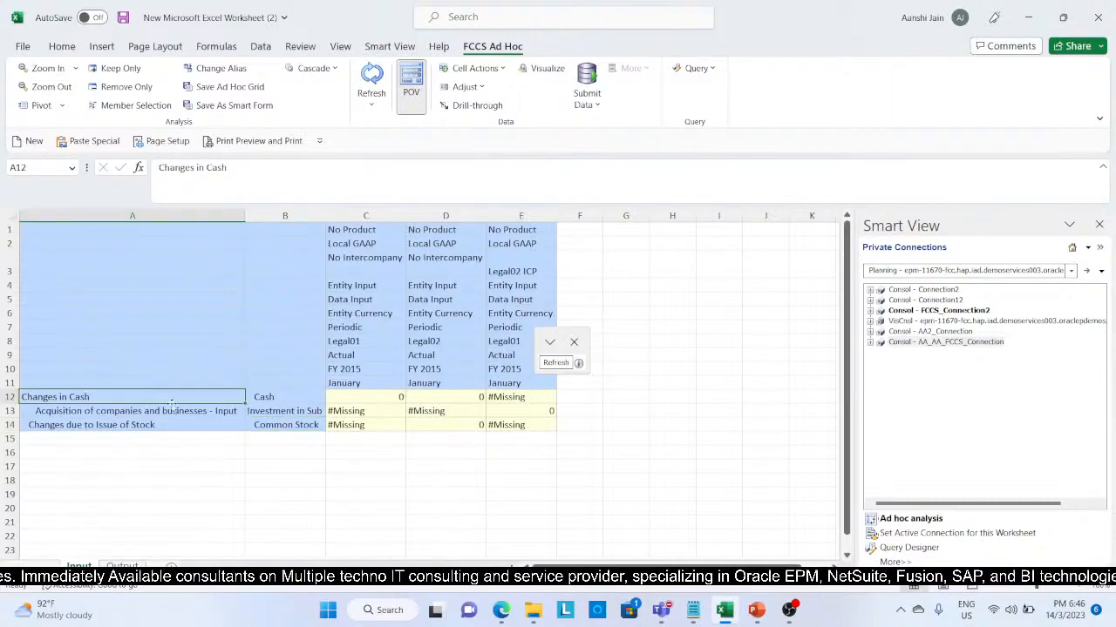
pyautogui.click(293, 411)
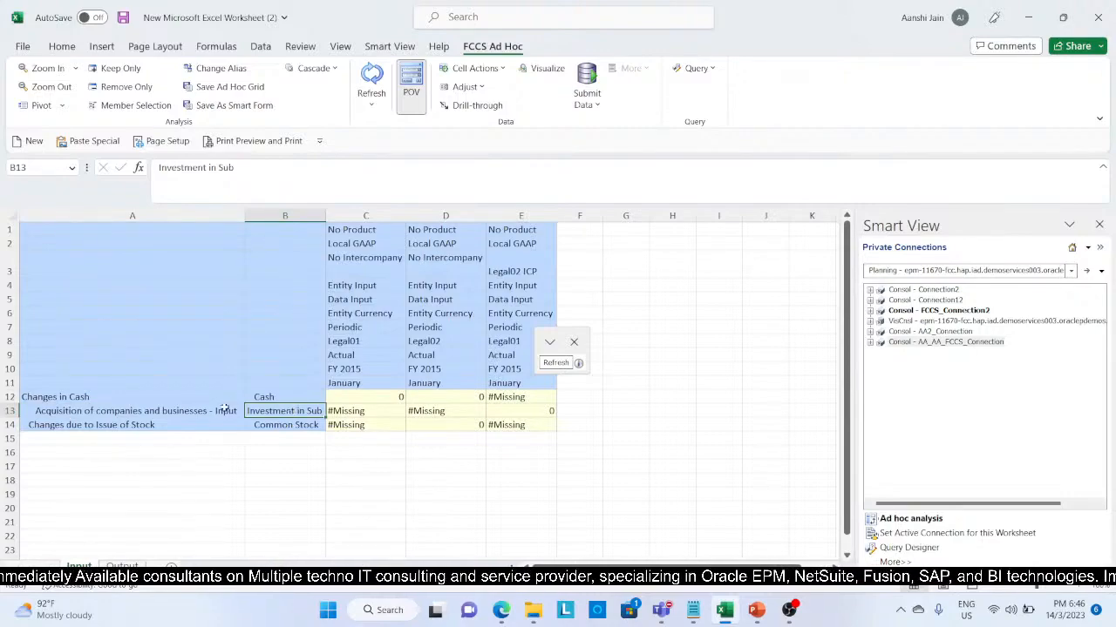
pyautogui.click(312, 424)
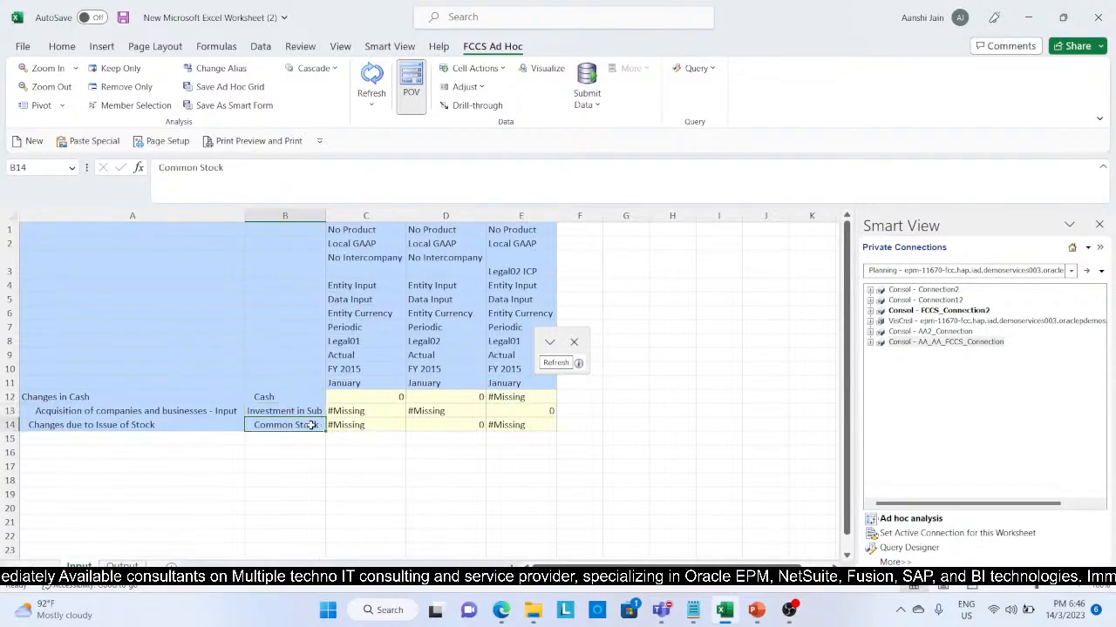
pyautogui.click(170, 425)
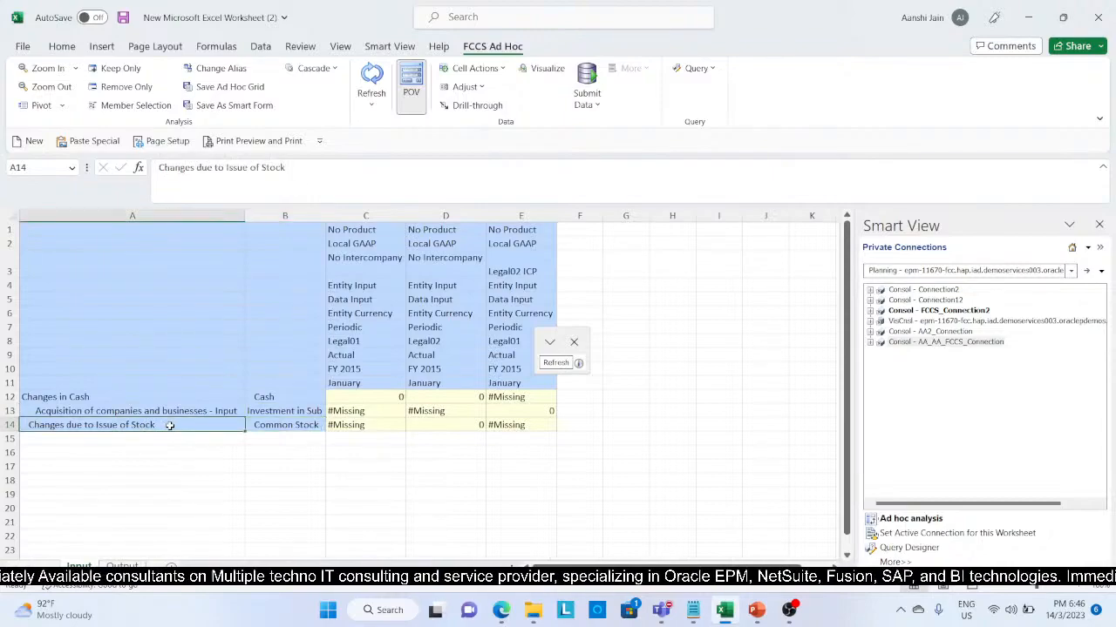
# Step: Examine the column header members of the input grid, including the Legal02 entity in column D and the Legal02 ICP intercompany member in column E
pyautogui.click(341, 230)
pyautogui.click(343, 245)
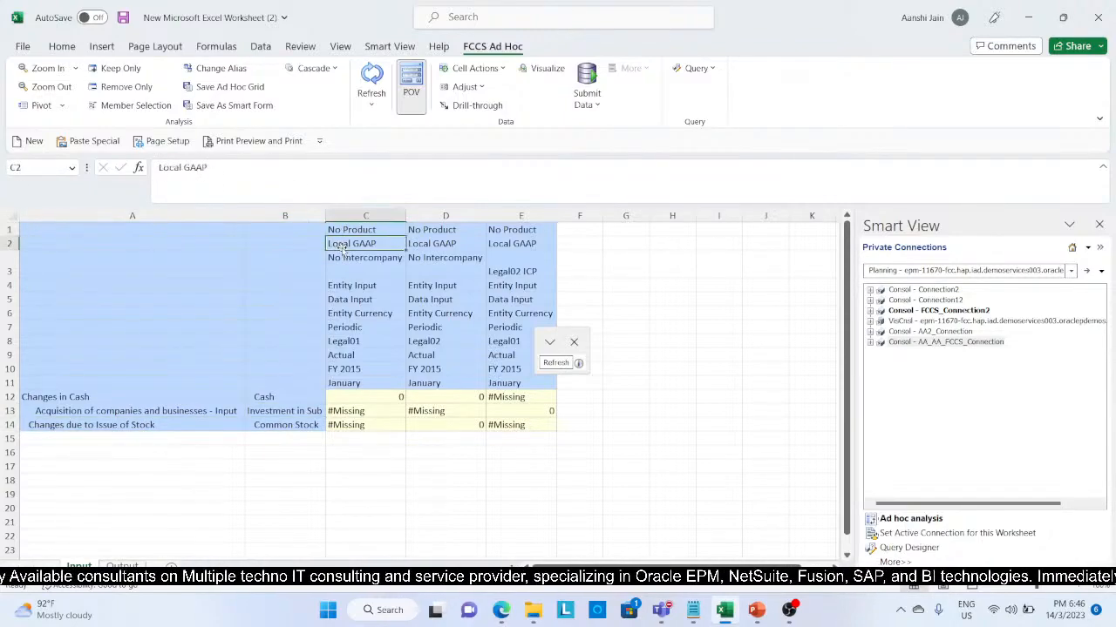
pyautogui.click(343, 258)
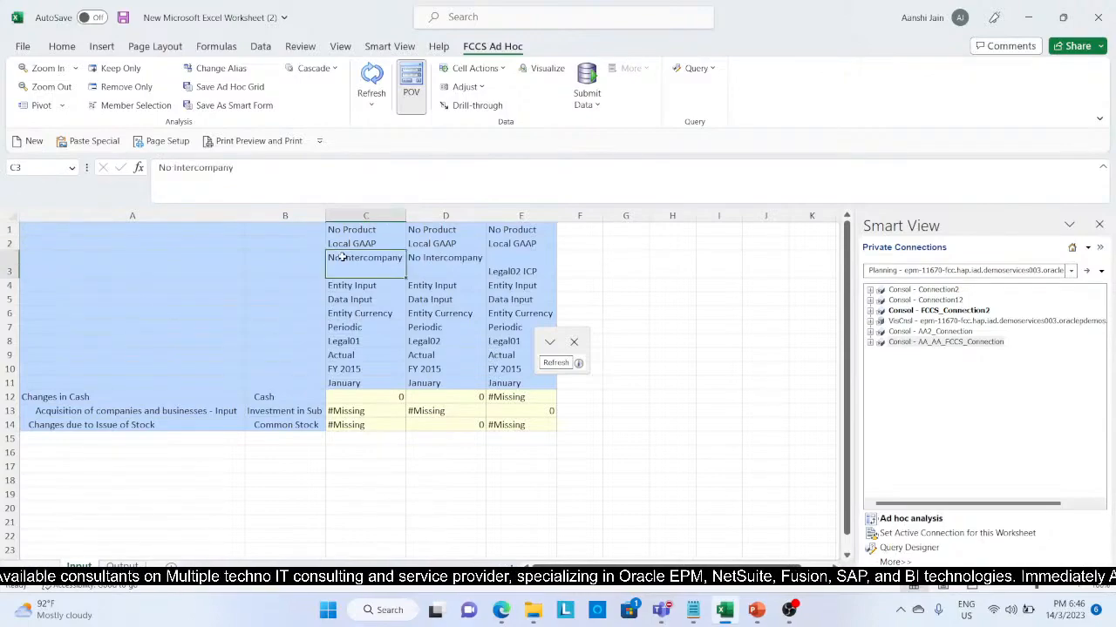
pyautogui.click(353, 286)
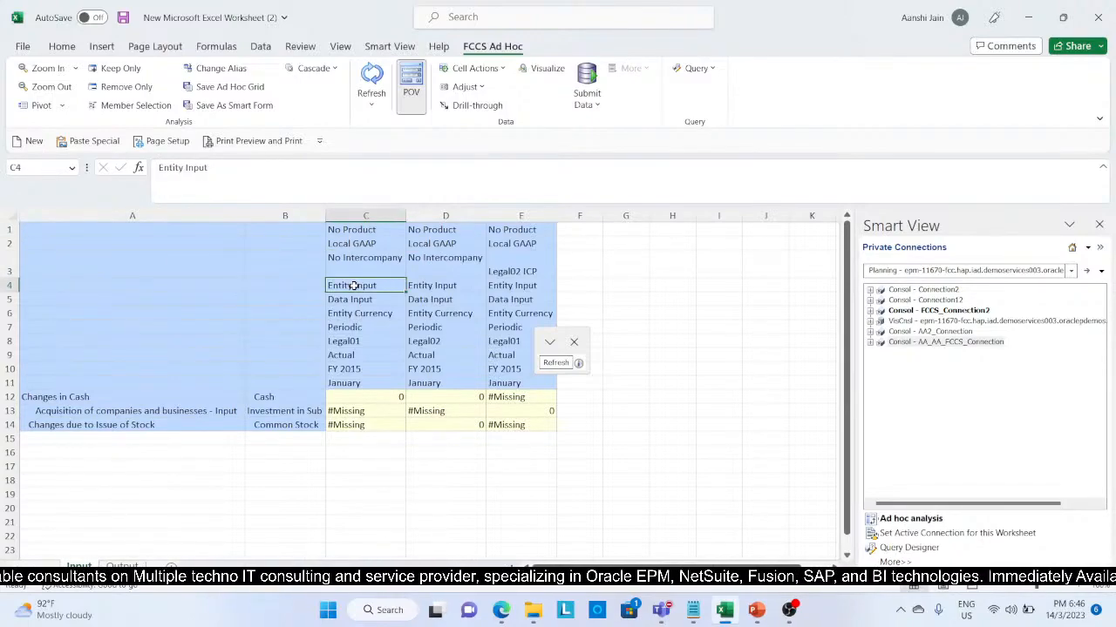
pyautogui.click(353, 298)
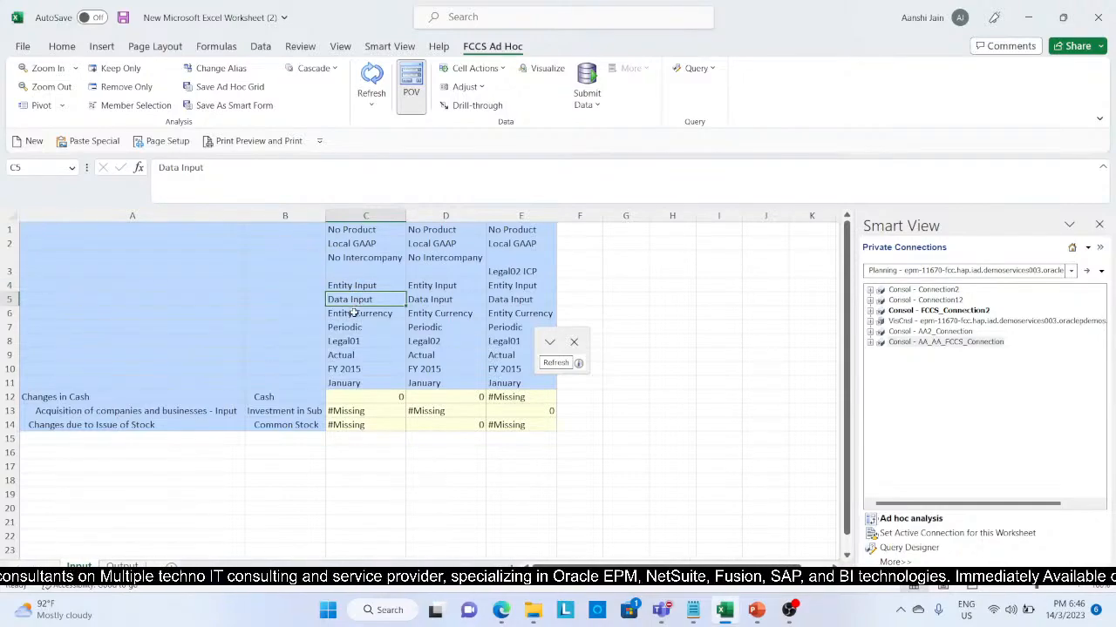
pyautogui.click(353, 314)
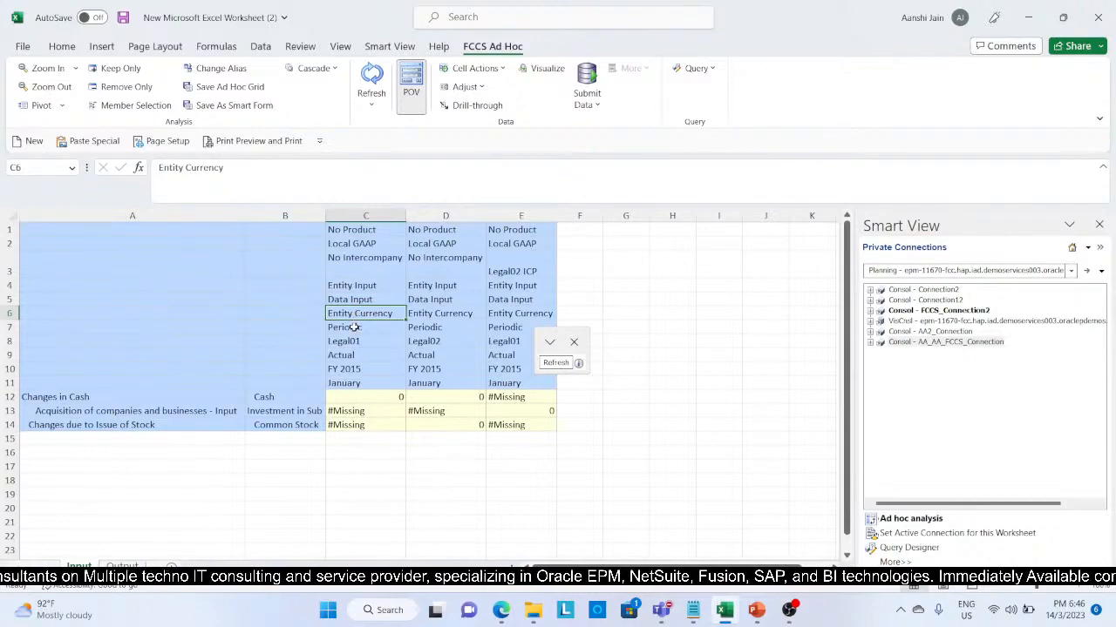
pyautogui.click(355, 327)
pyautogui.click(353, 342)
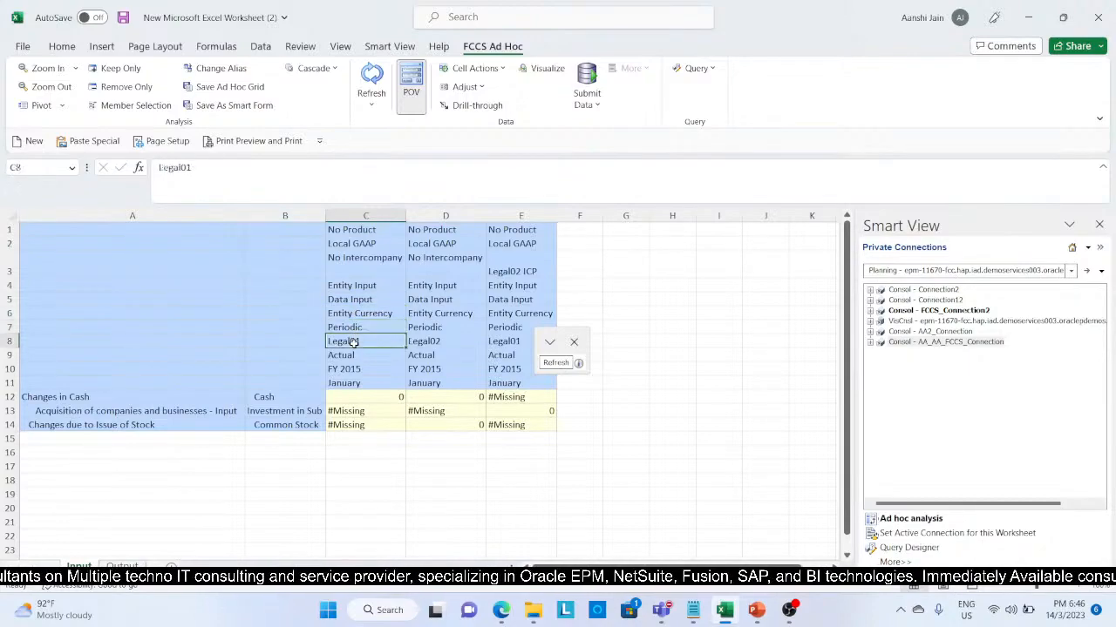
pyautogui.click(353, 355)
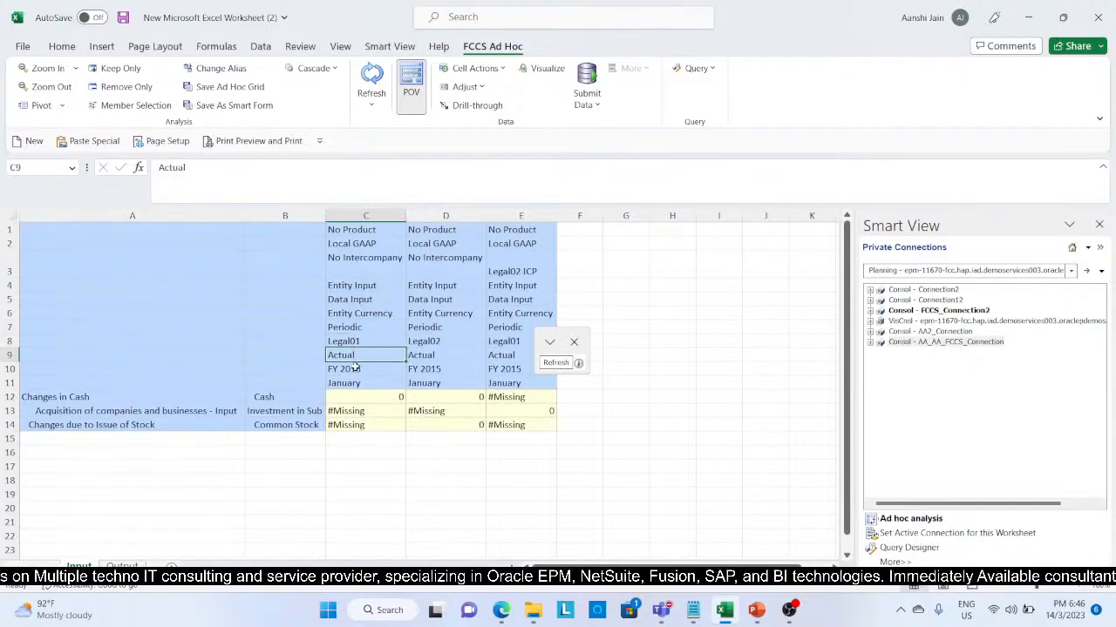
pyautogui.click(354, 369)
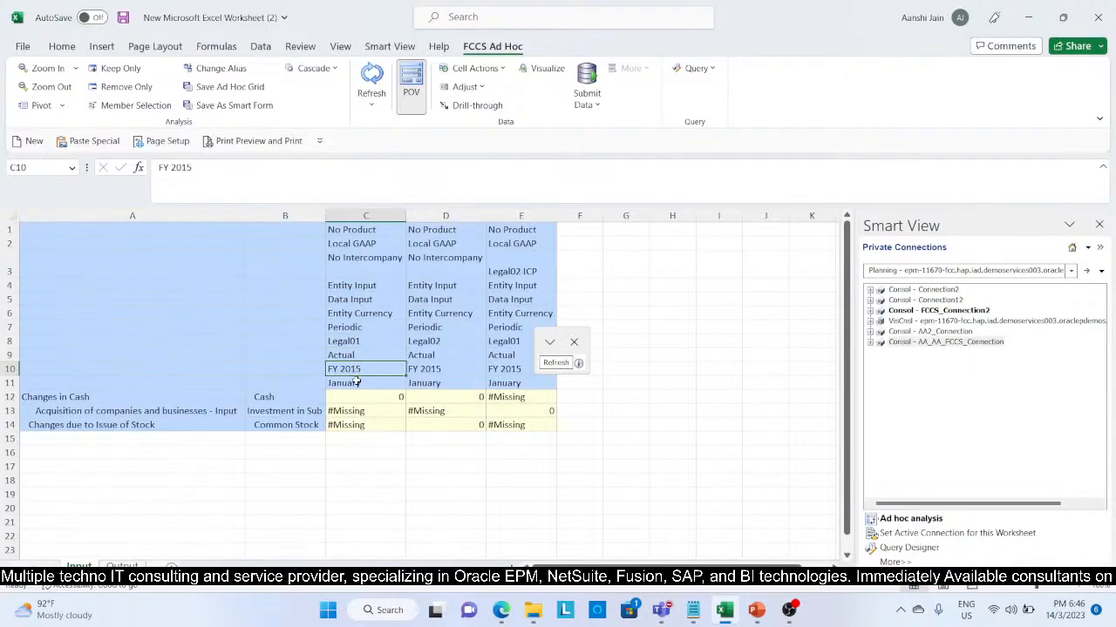
pyautogui.click(355, 382)
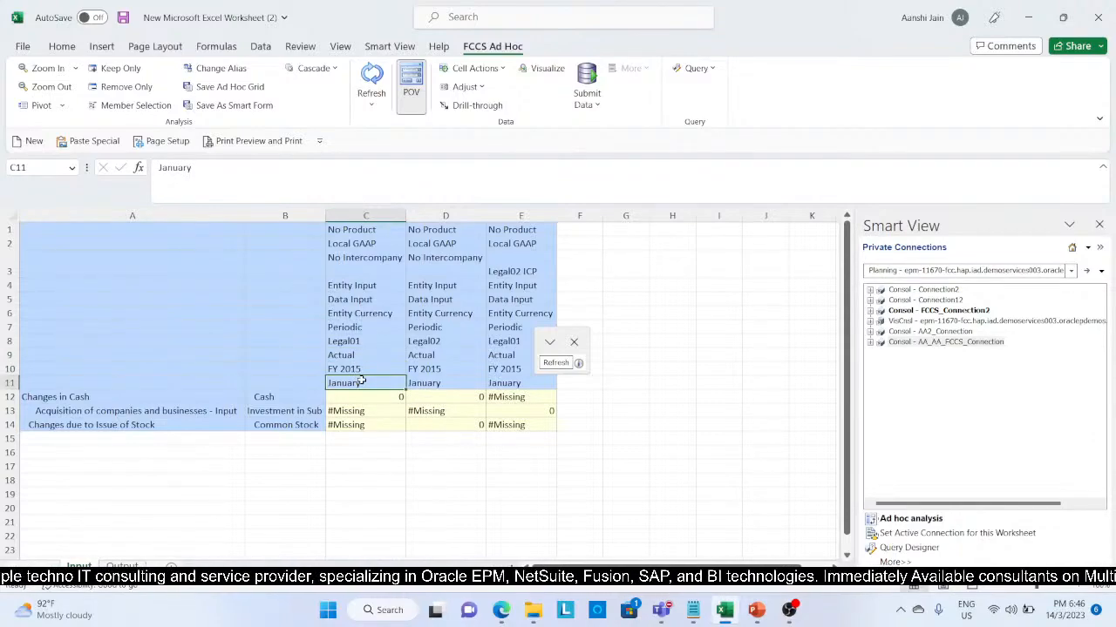
pyautogui.click(425, 341)
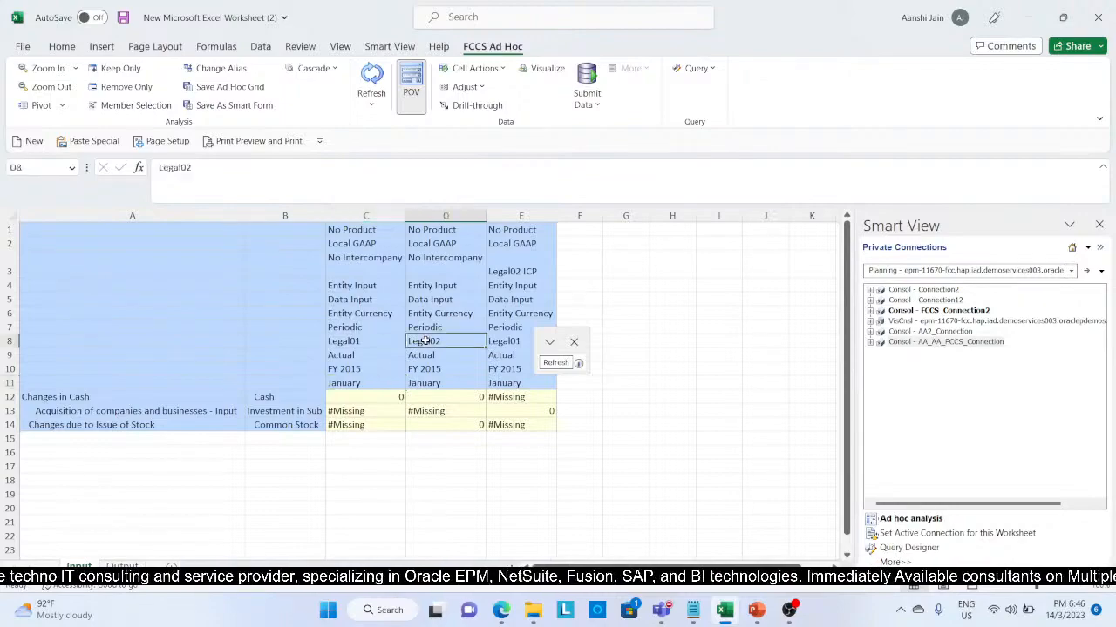
pyautogui.click(533, 260)
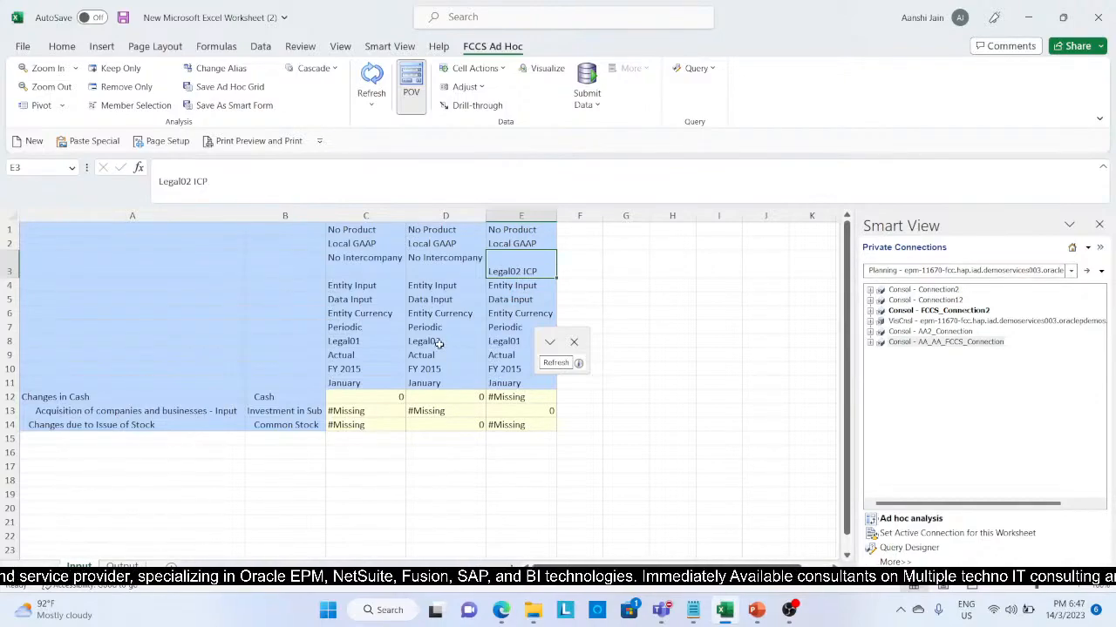
# Step: Enter -1600 for Legal01's Cash under Changes in Cash and 1600 for its Investment in Sub against Legal02 ICP
pyautogui.click(369, 397)
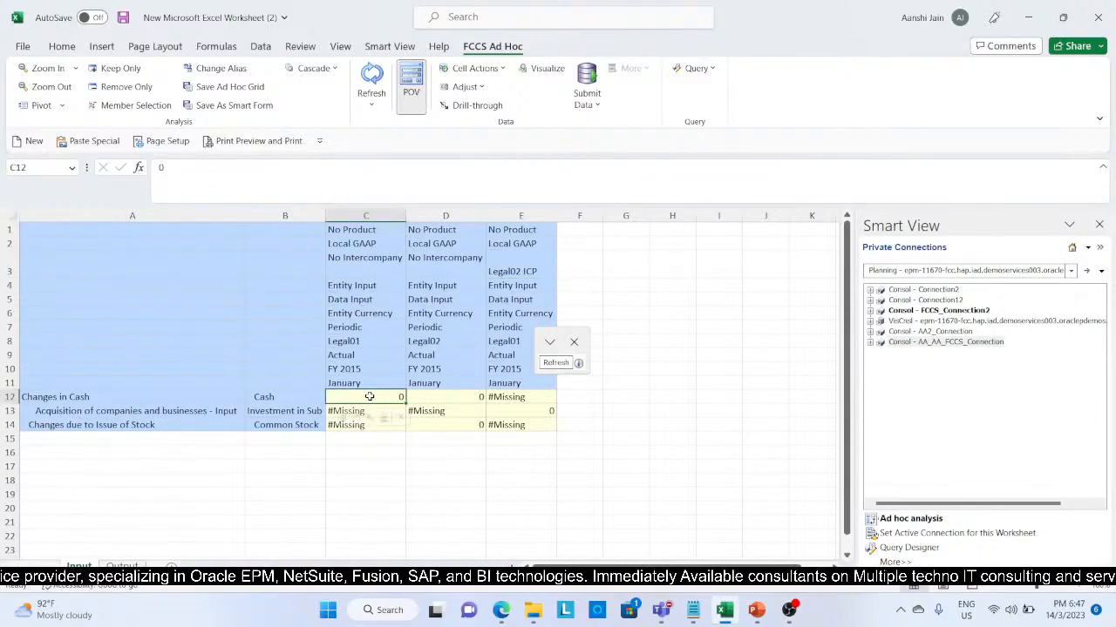
pyautogui.press('BackSpace')
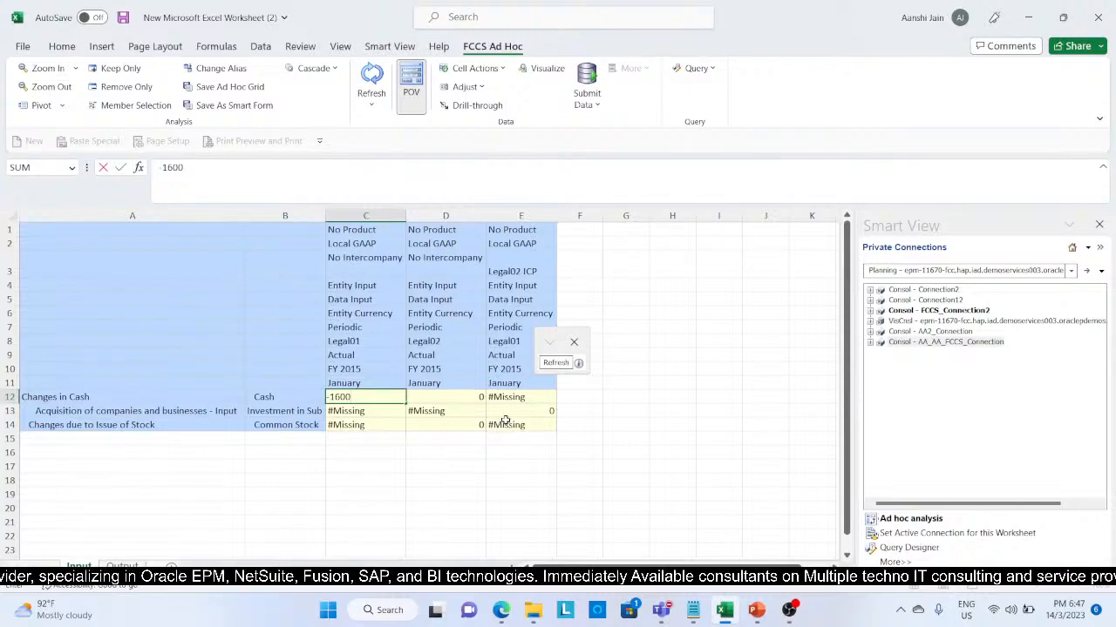
pyautogui.click(506, 413)
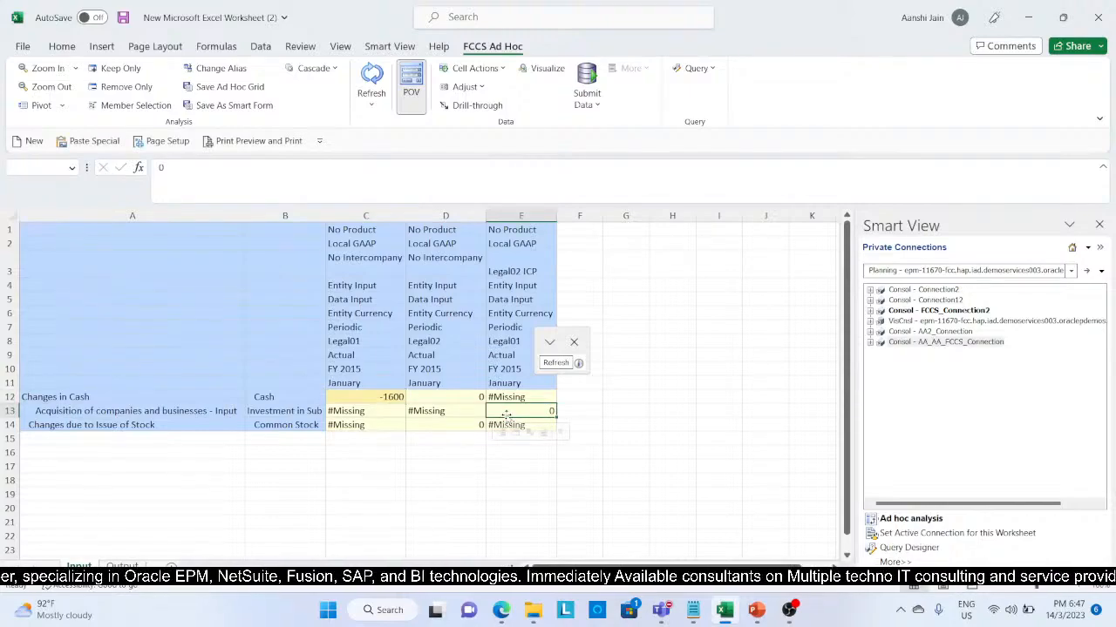
pyautogui.write('16')
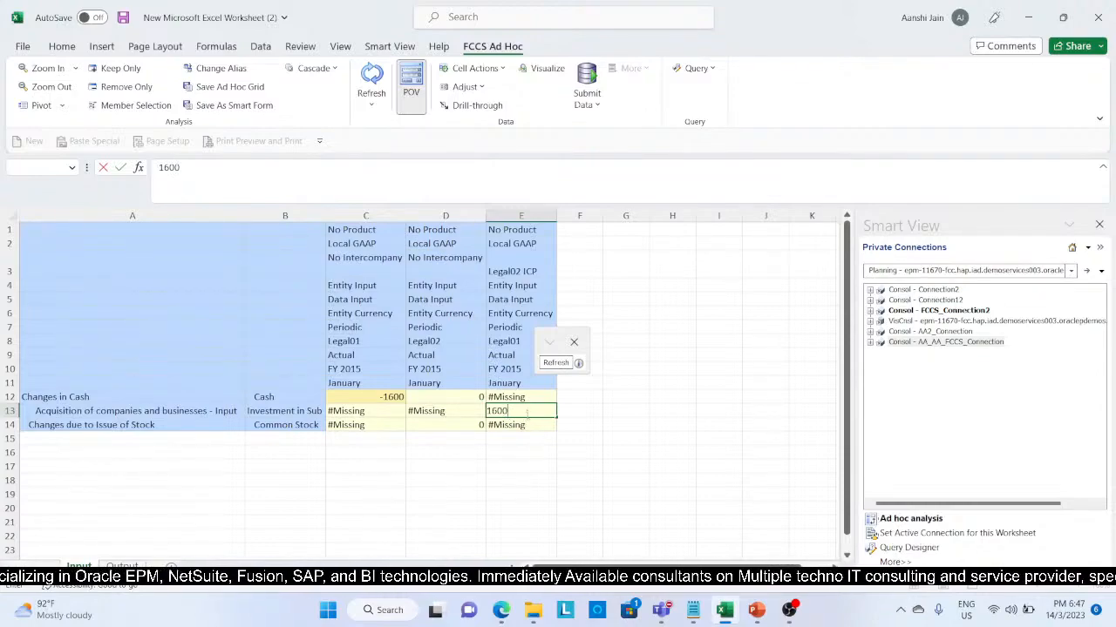
pyautogui.write('00')
pyautogui.click(478, 445)
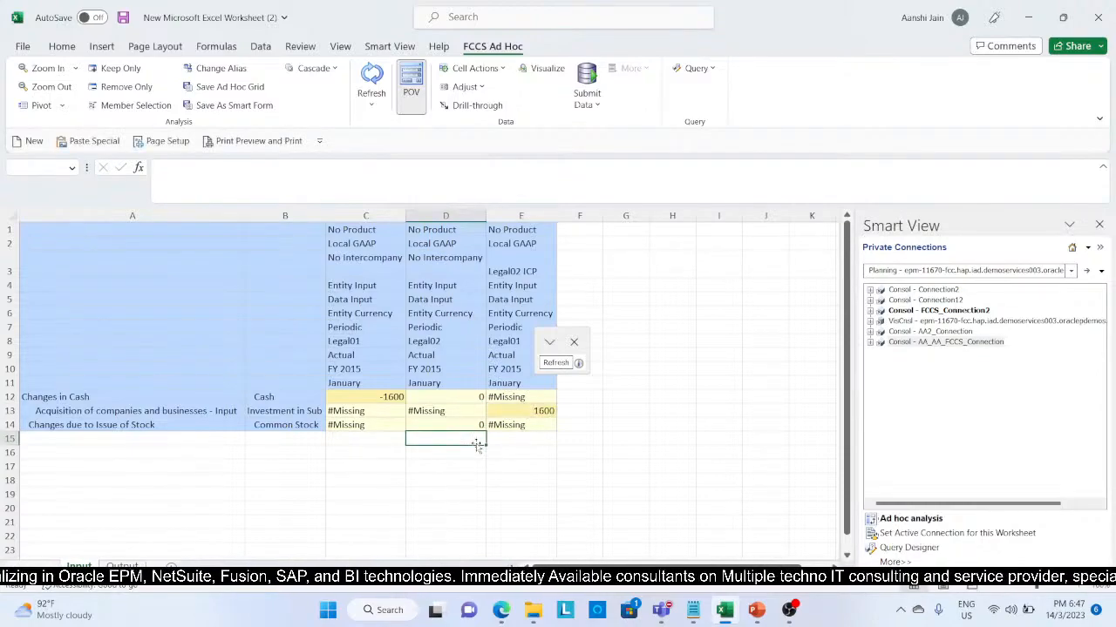
# Step: Enter 2000 for Legal02's Common Stock under Changes due to Issue of Stock and 2000 for its Cash under Changes in Cash
pyautogui.click(455, 421)
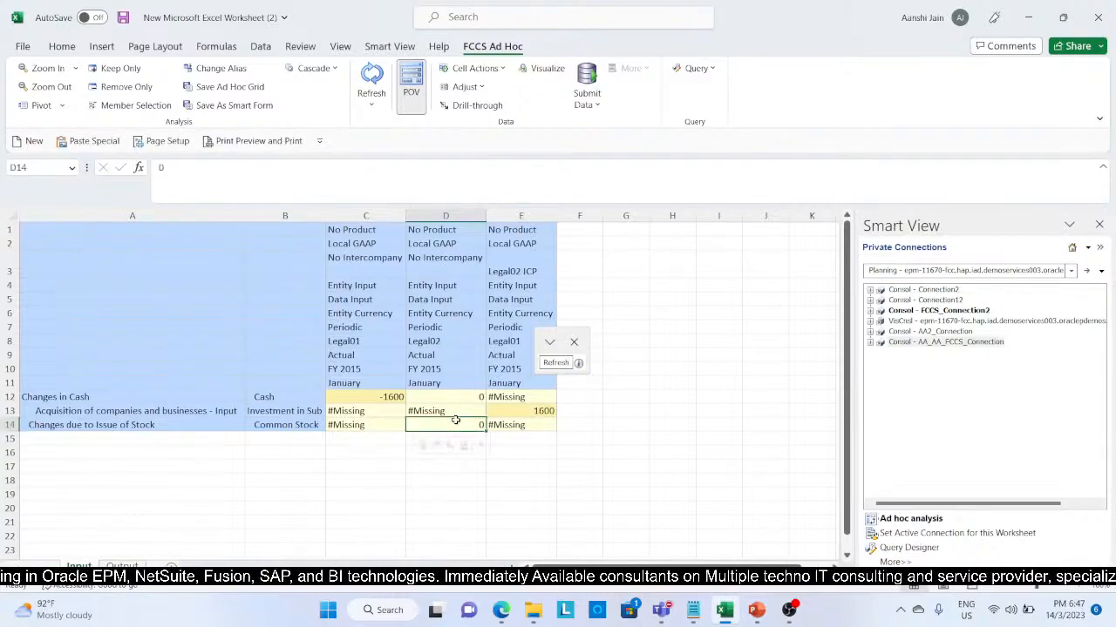
pyautogui.write('200')
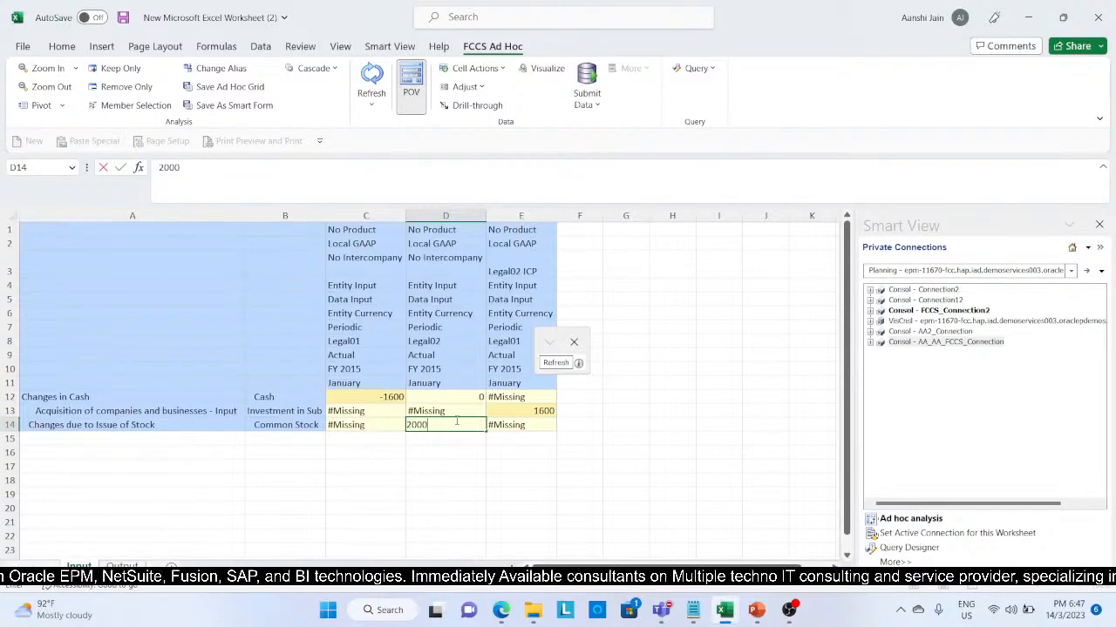
pyautogui.write('0')
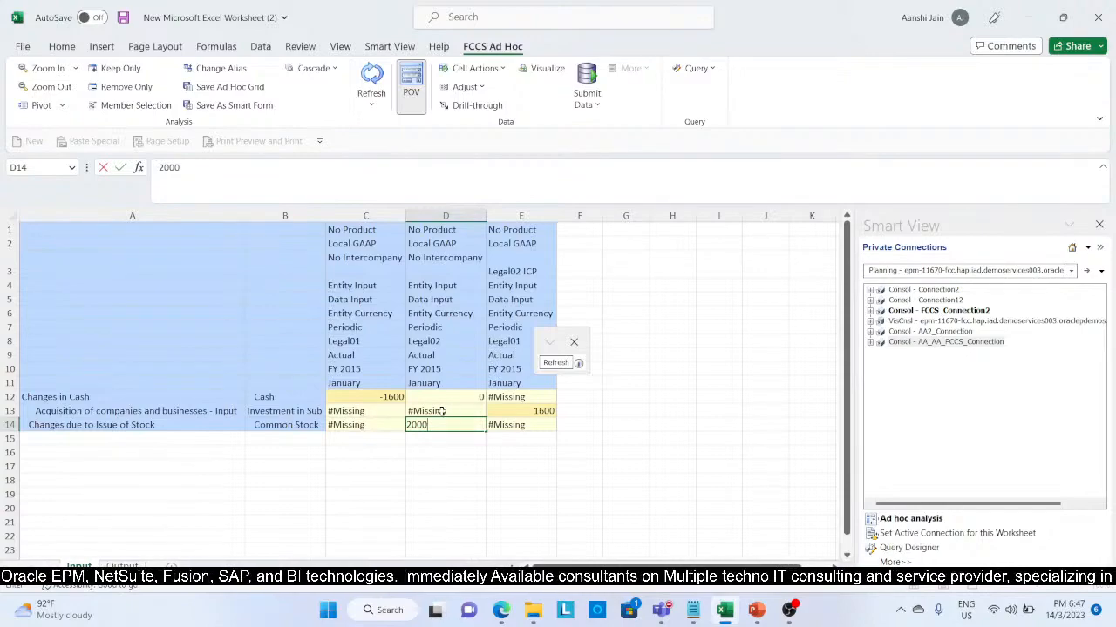
pyautogui.click(424, 494)
pyautogui.click(441, 401)
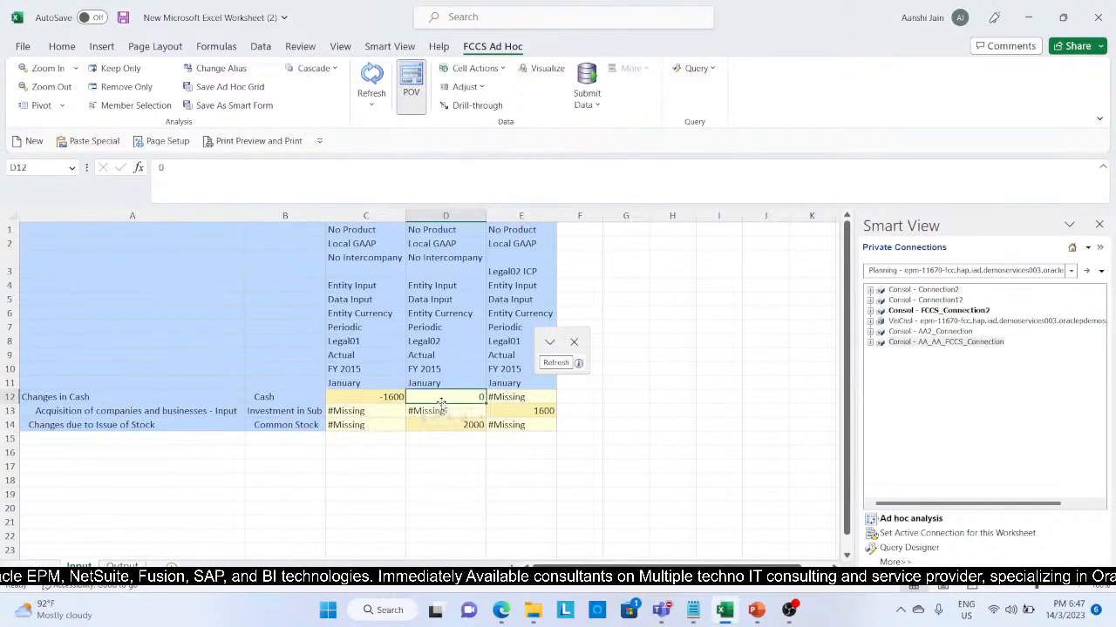
pyautogui.write('2000')
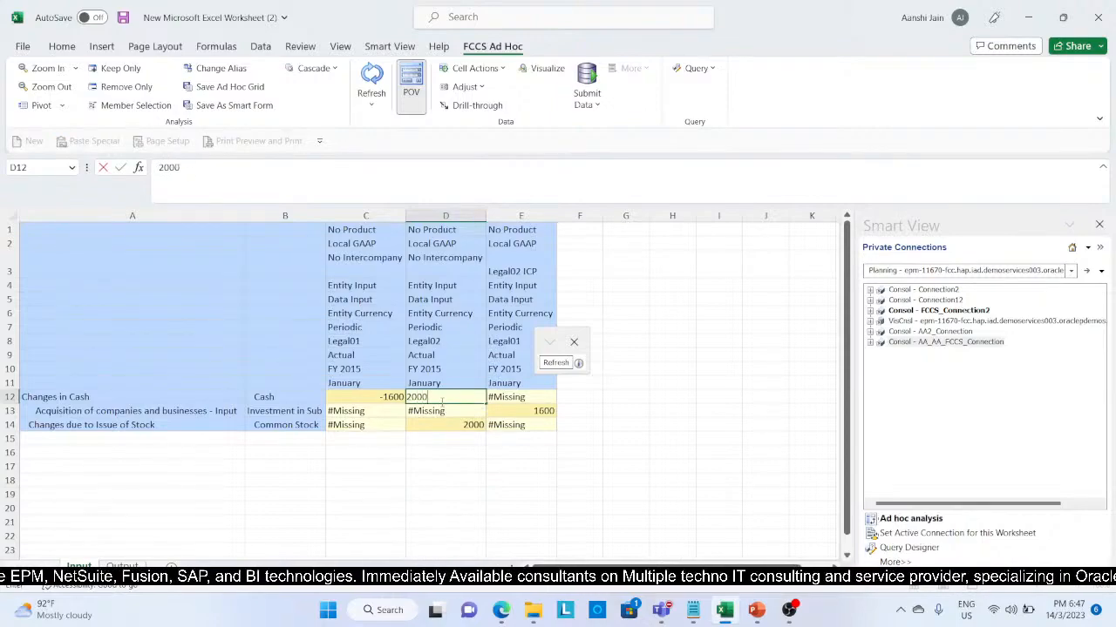
pyautogui.click(440, 482)
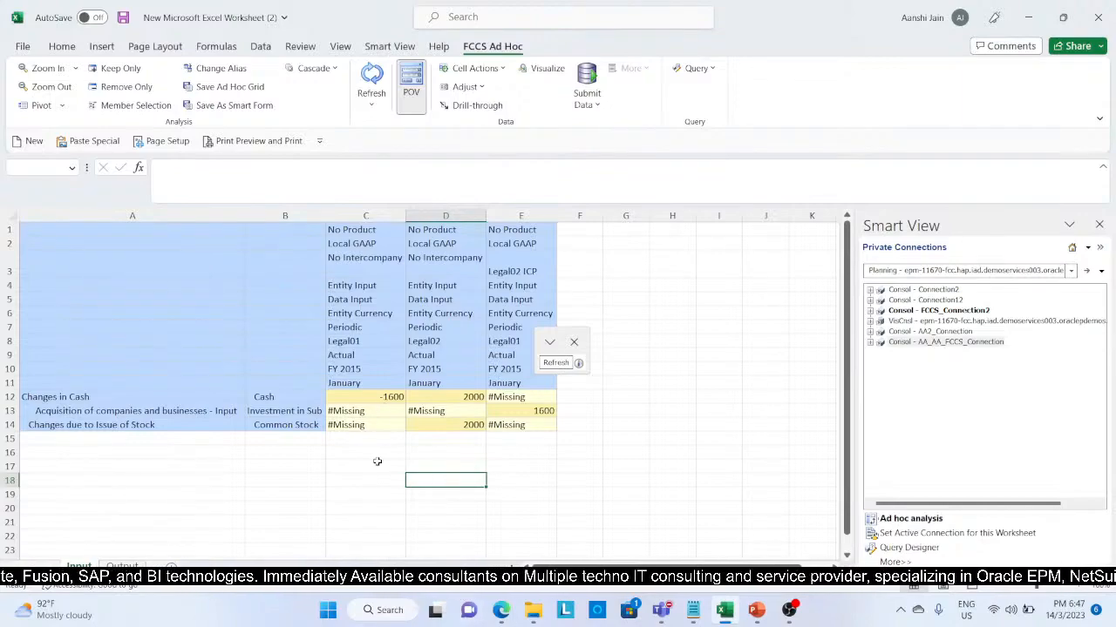
# Step: Switch to the Financial Consolidation and Close browser page, open the Entity dimension, and expand FCCS_Total Geography down to the children of C_International
pyautogui.click(502, 610)
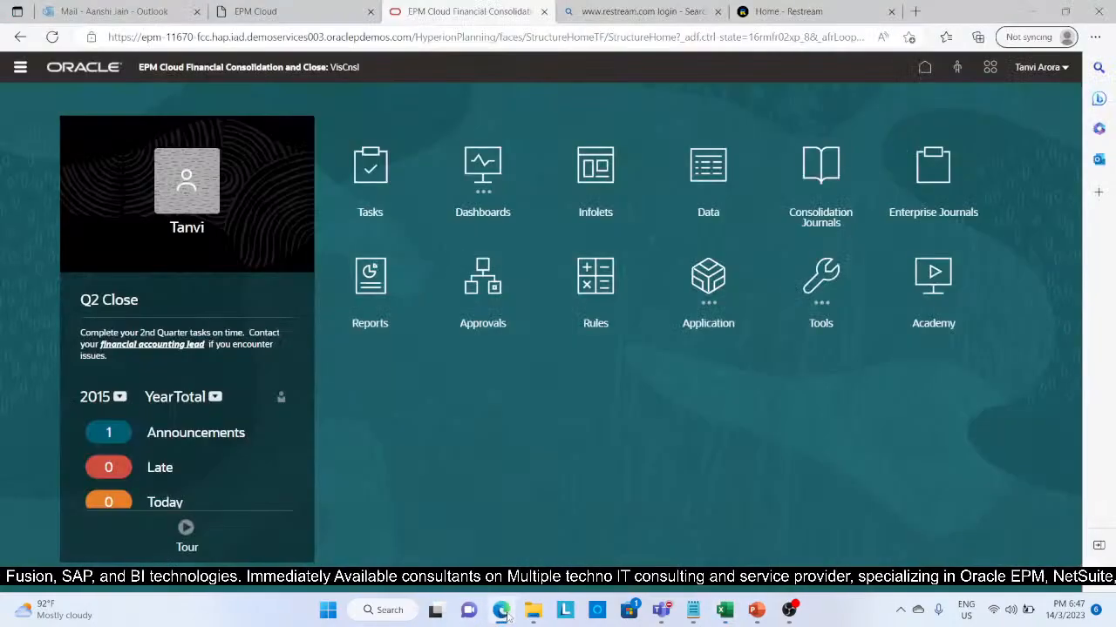
pyautogui.click(21, 67)
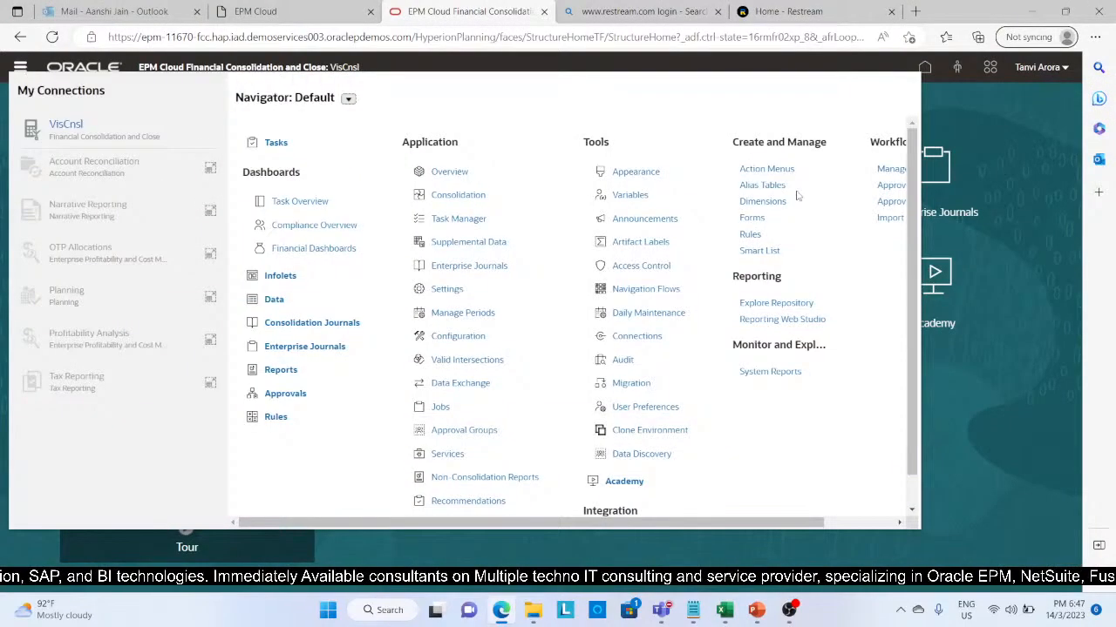
pyautogui.click(762, 201)
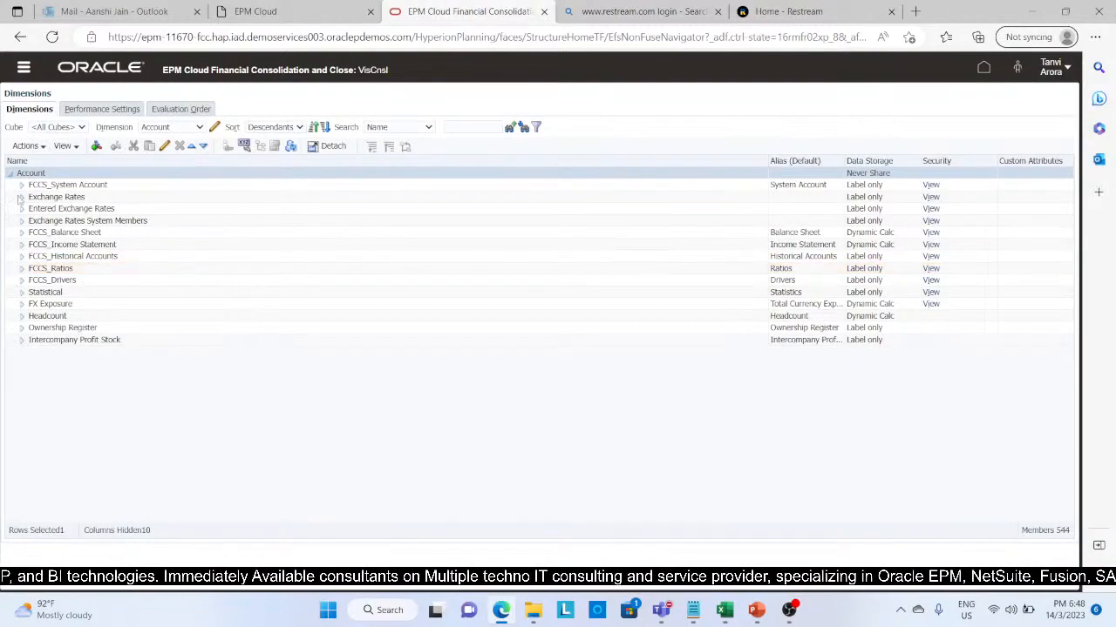
pyautogui.click(199, 127)
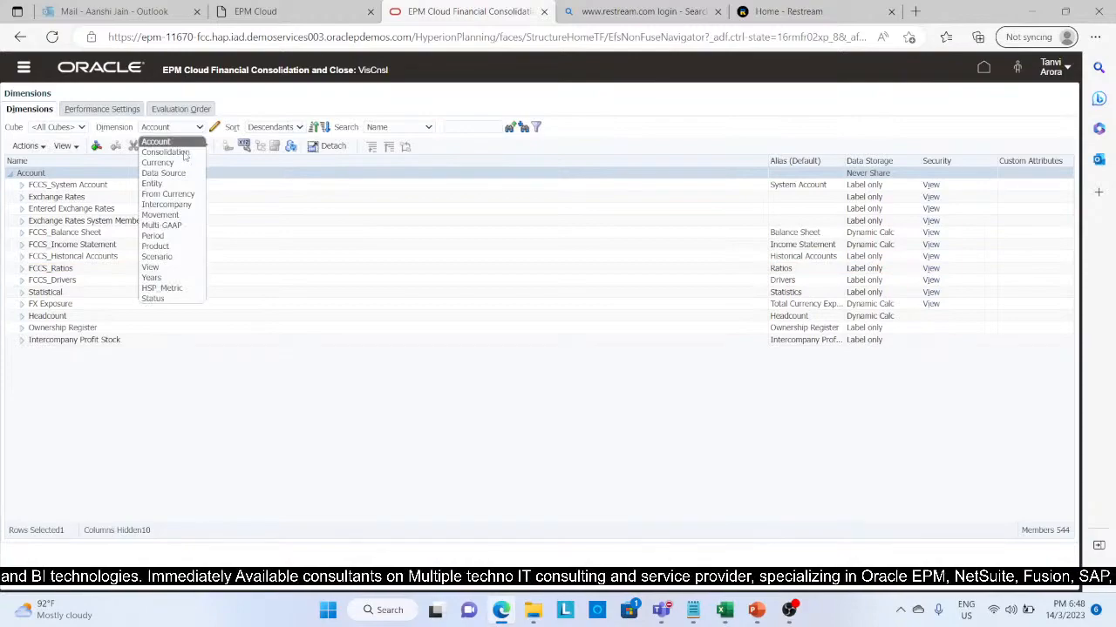
pyautogui.click(173, 184)
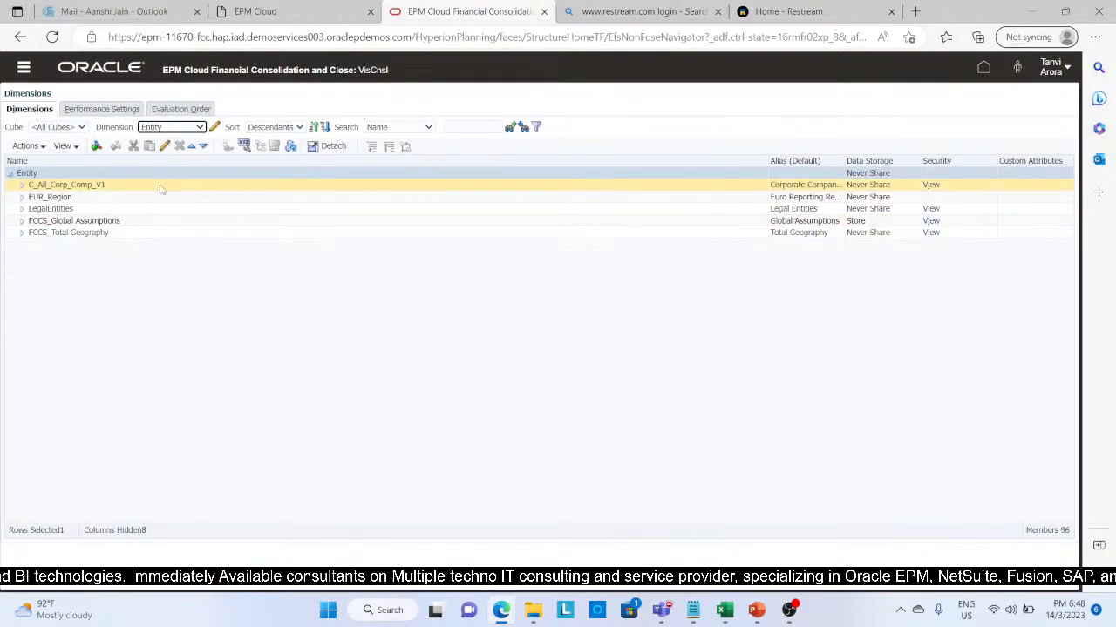
pyautogui.click(21, 233)
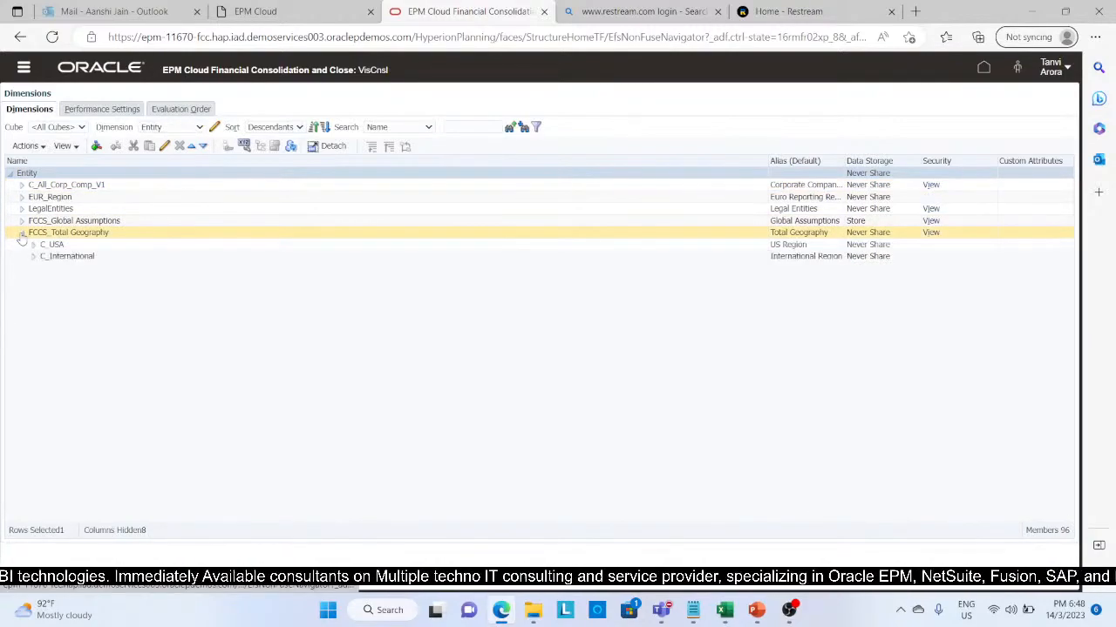
pyautogui.click(33, 258)
pyautogui.click(33, 257)
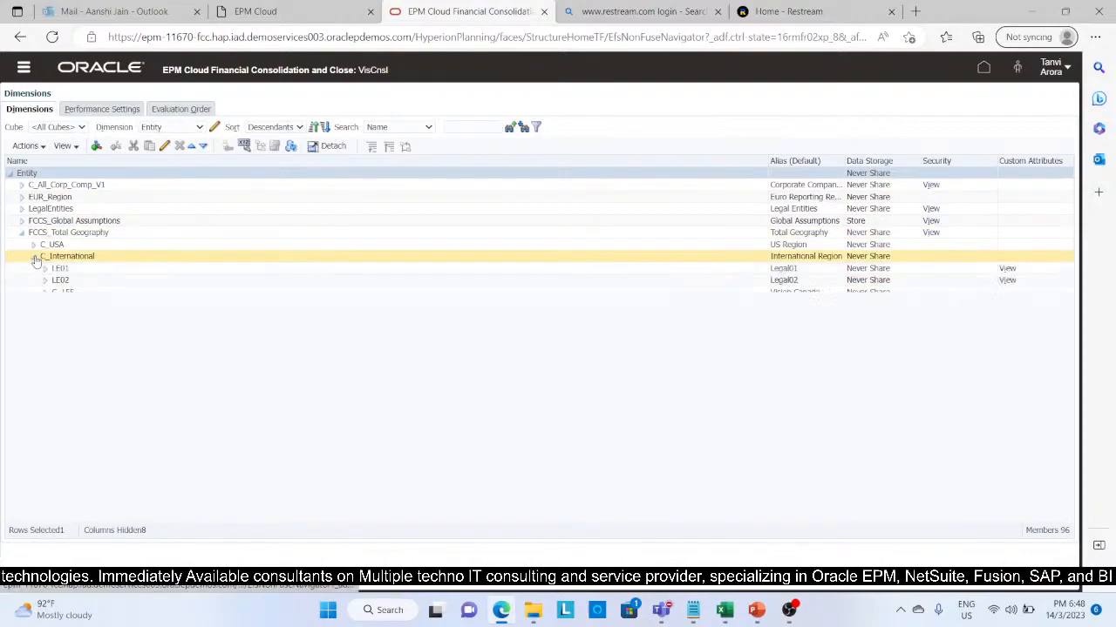
# Step: Check the attribute values assigned to entity LE01 and return to the Entity member list
pyautogui.click(54, 269)
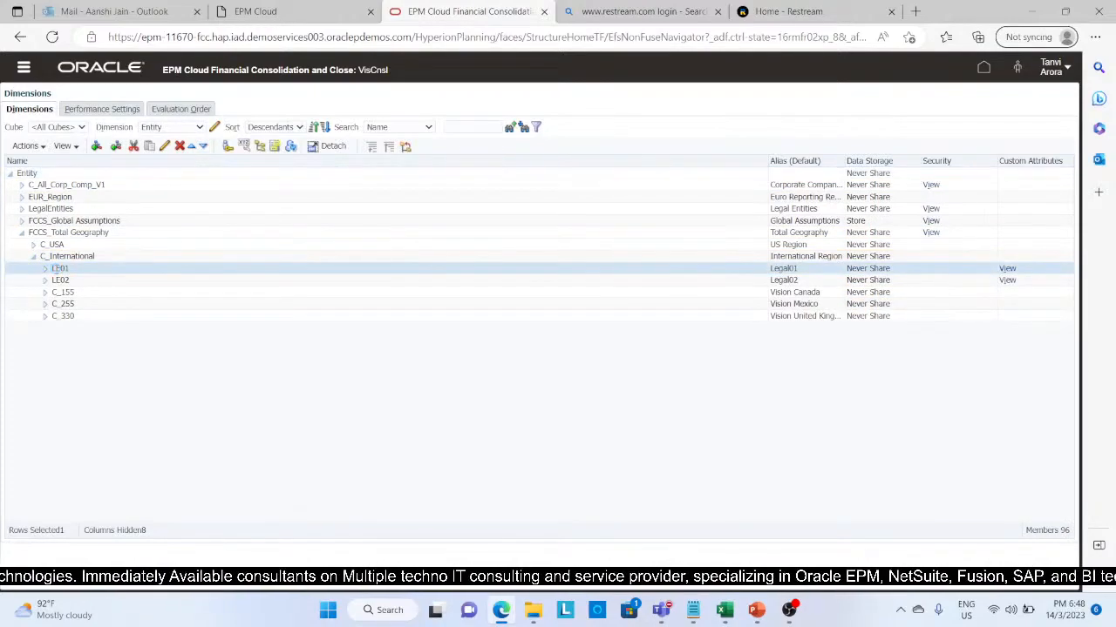
pyautogui.click(165, 146)
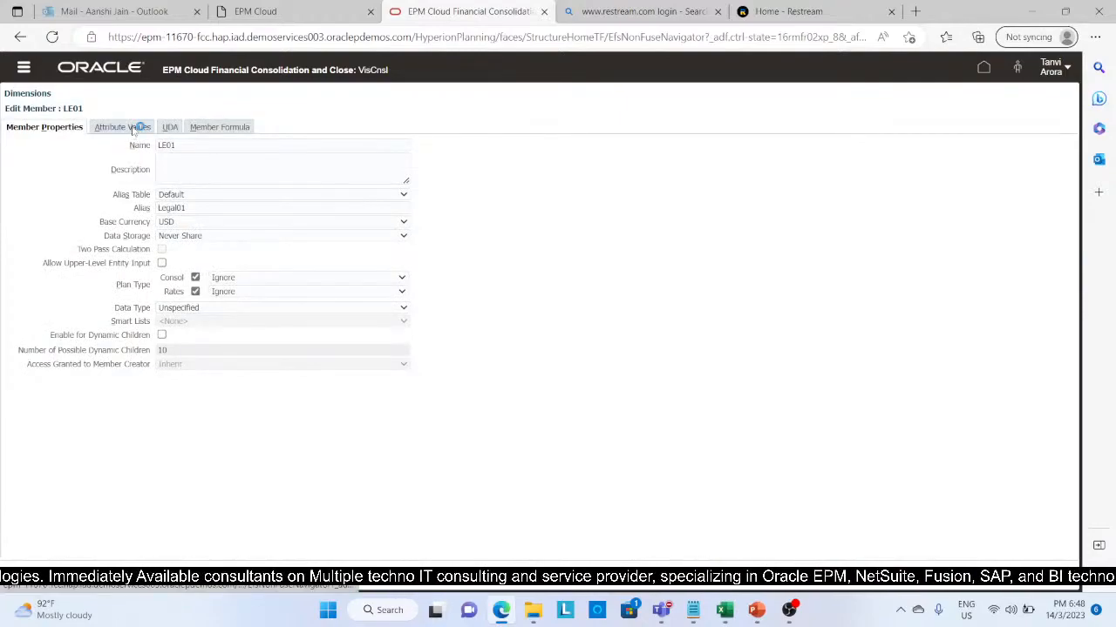
pyautogui.click(132, 129)
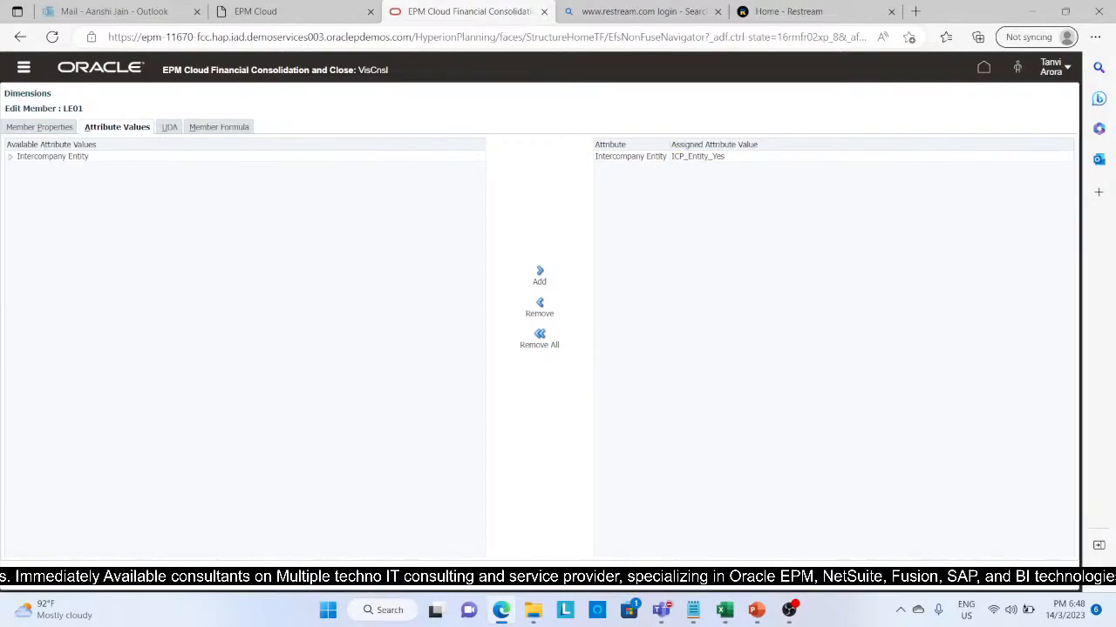
pyautogui.click(1025, 581)
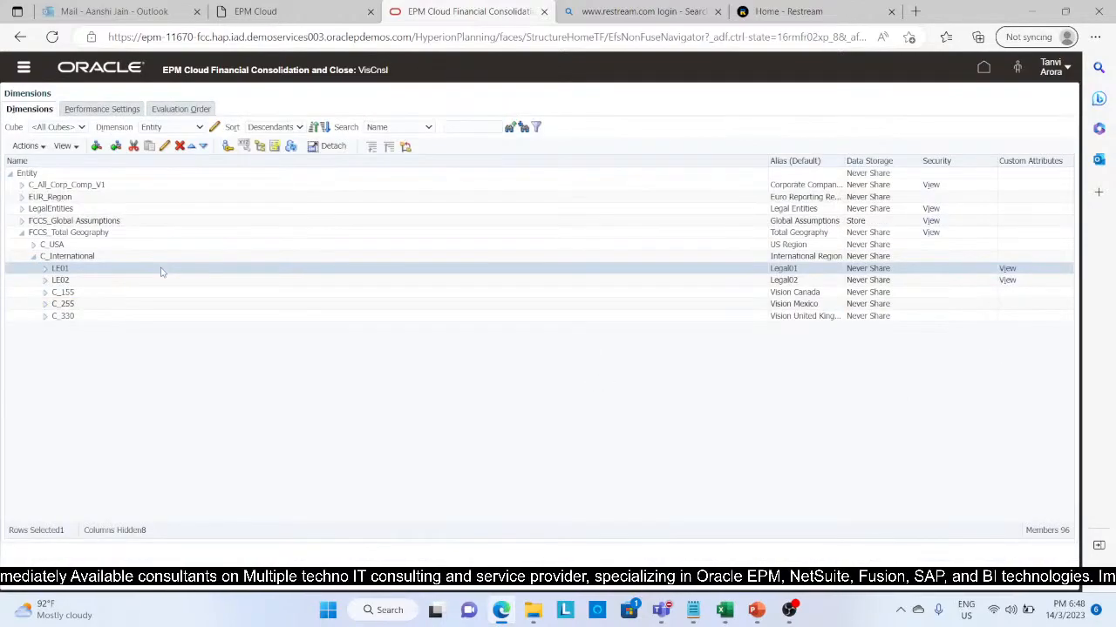
# Step: Check the attribute values assigned to entity LE02 and return to the Entity member list
pyautogui.click(162, 279)
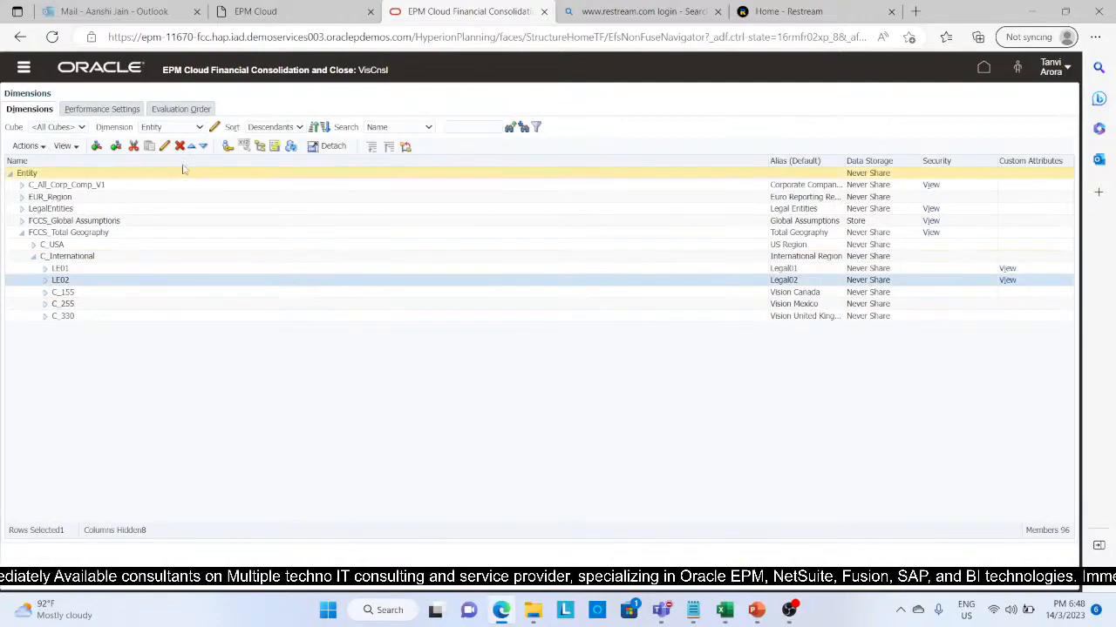
pyautogui.click(165, 146)
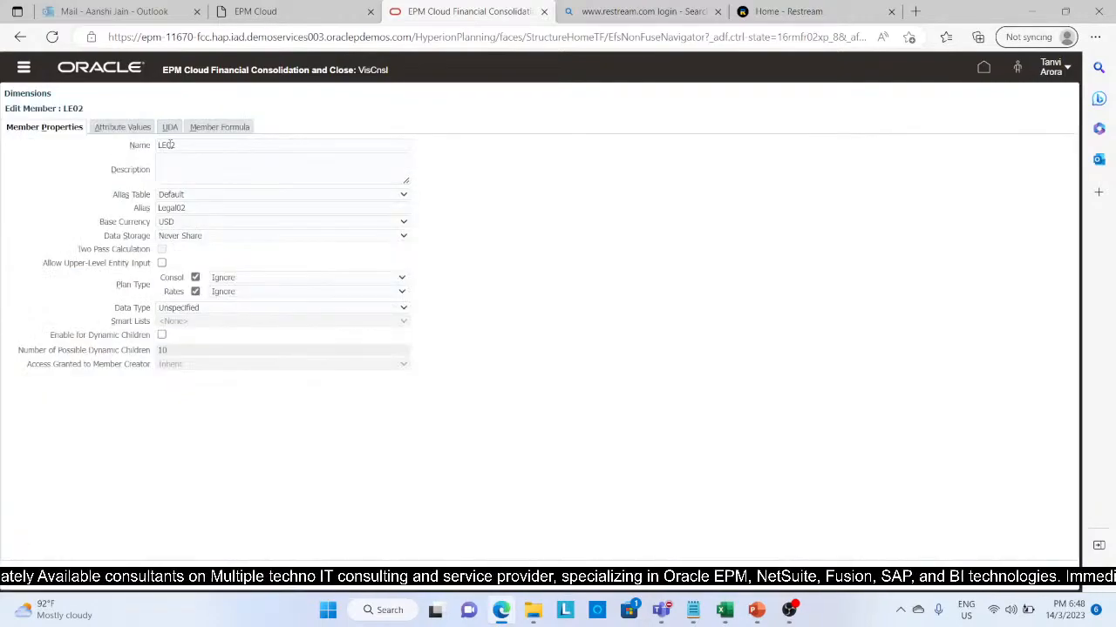
pyautogui.click(121, 128)
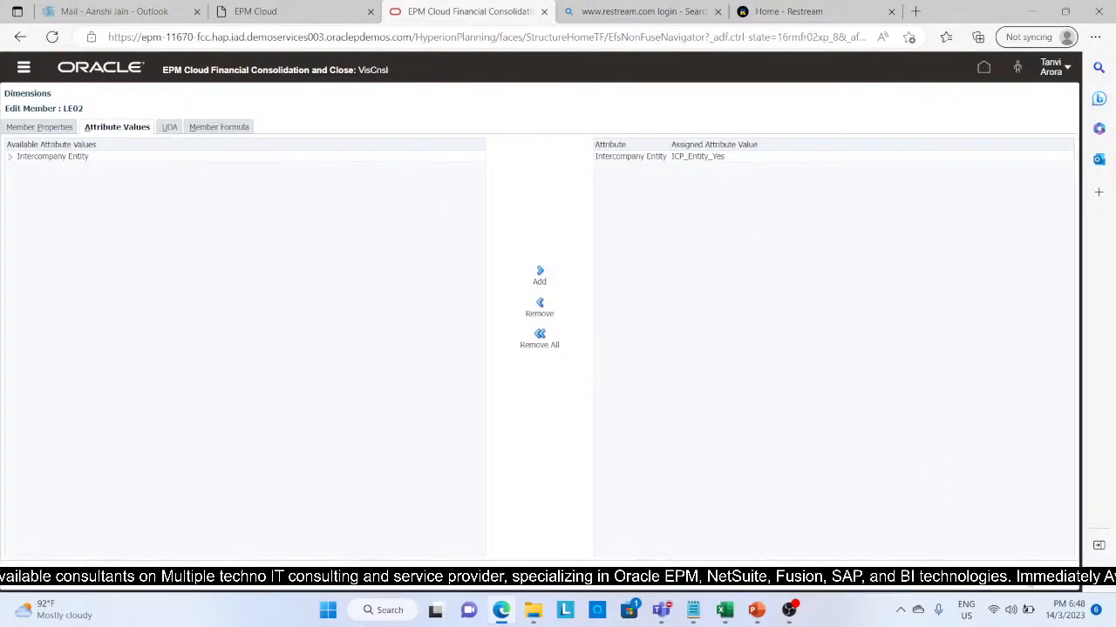
pyautogui.click(1029, 581)
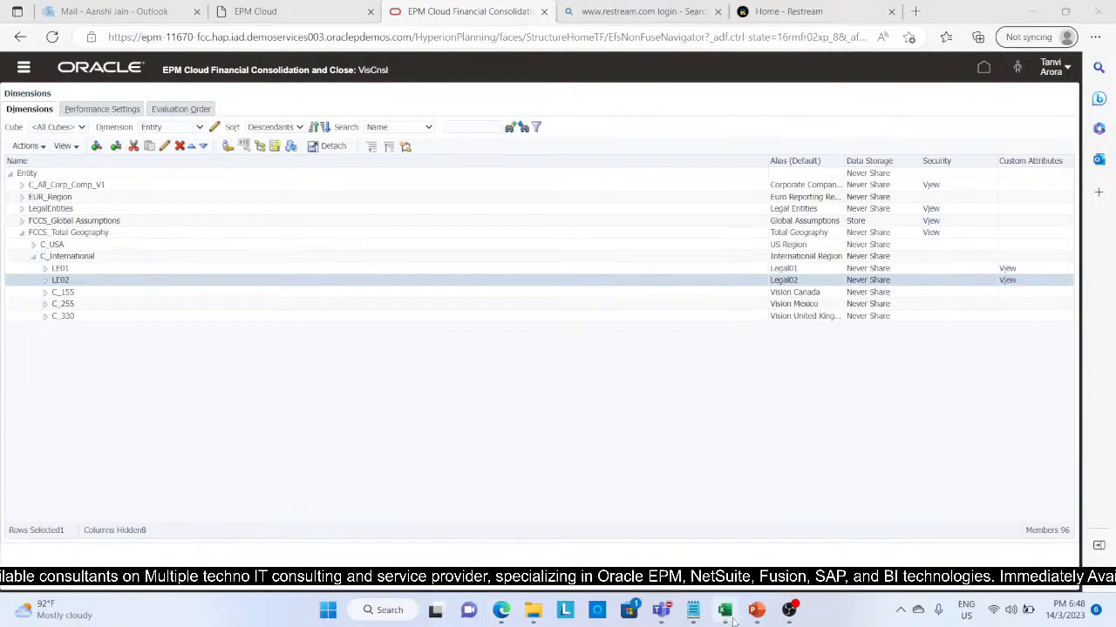
# Step: Switch to the Excel worksheet and submit the Legal01 and Legal02 input data through Smart View
pyautogui.click(726, 613)
pyautogui.click(400, 467)
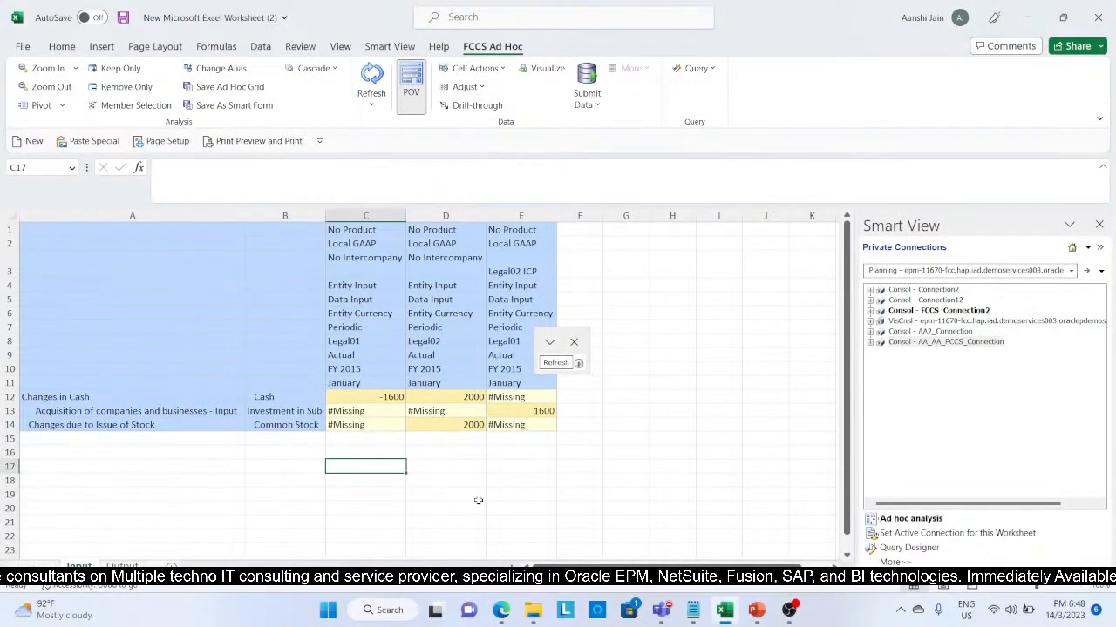
pyautogui.click(597, 94)
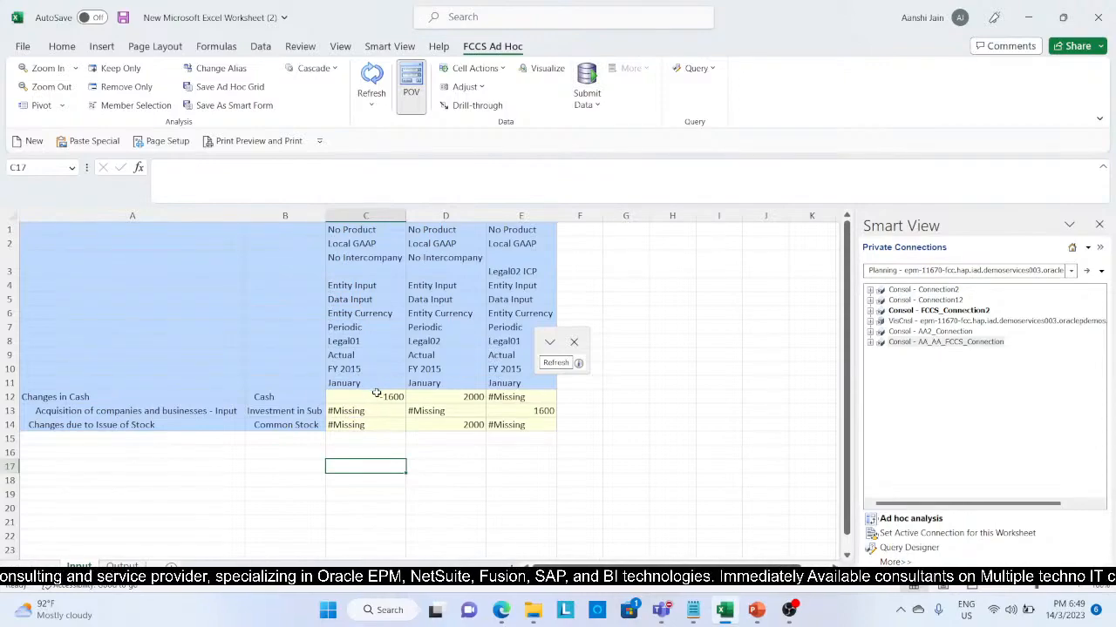
pyautogui.click(534, 414)
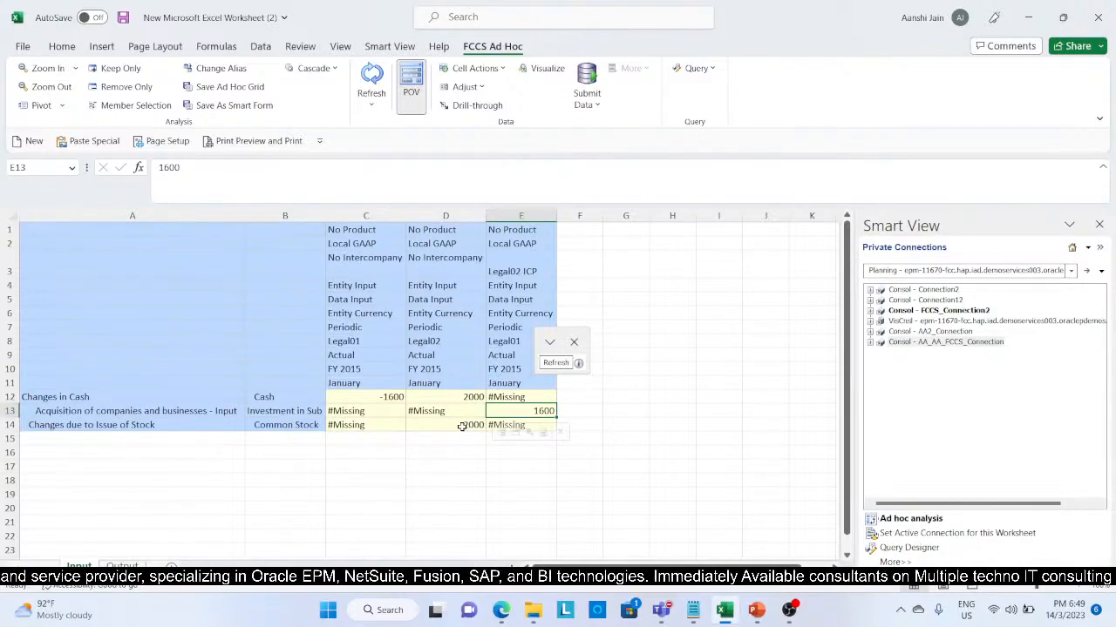
pyautogui.click(462, 427)
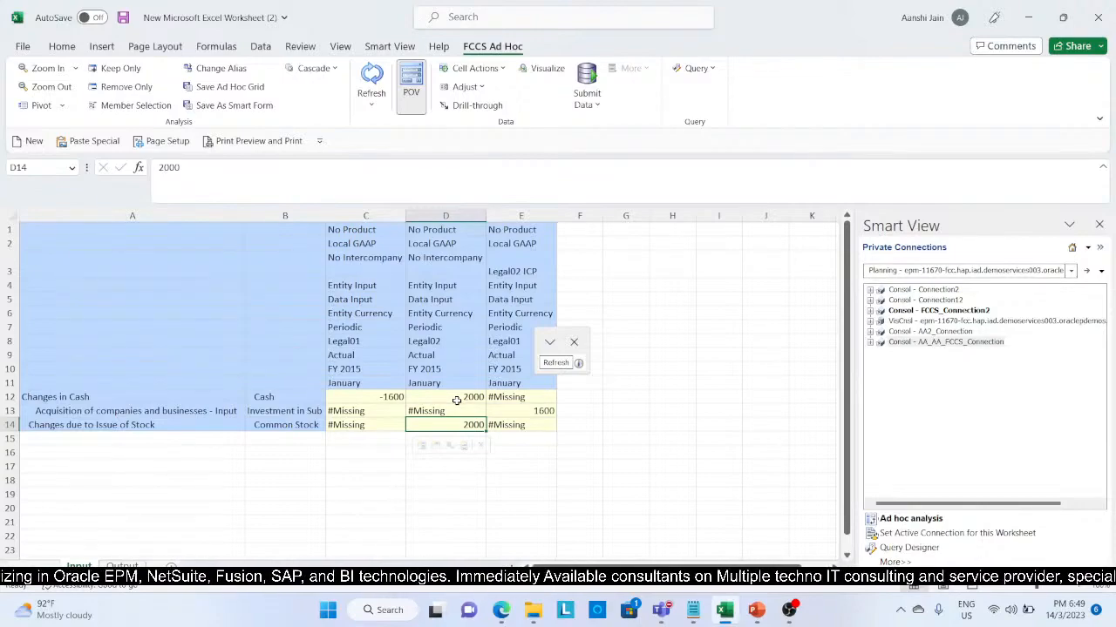
pyautogui.click(352, 342)
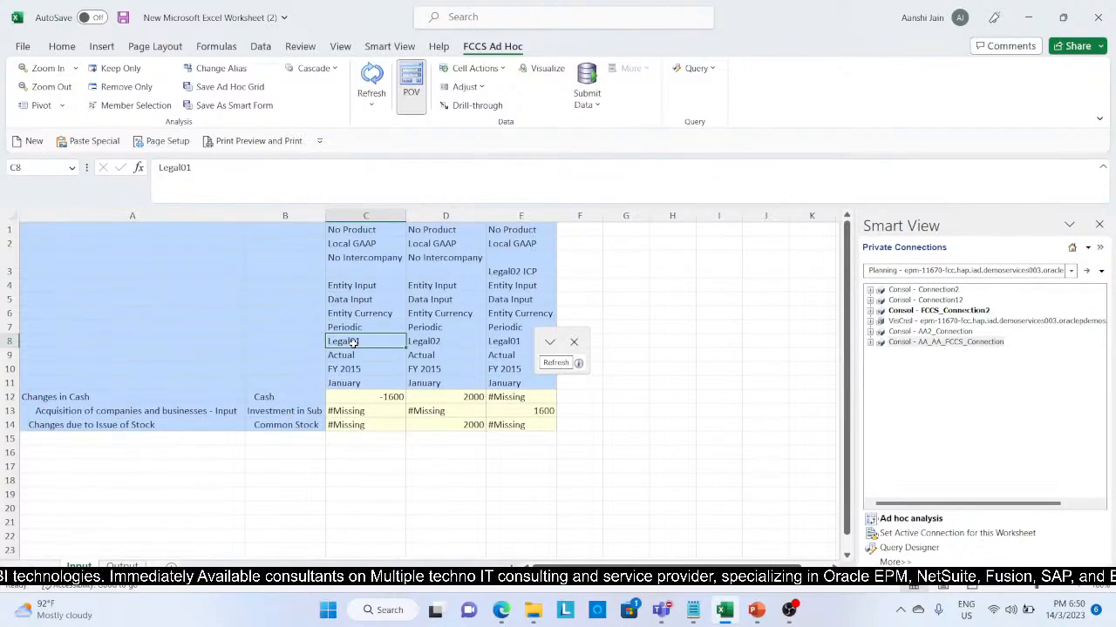
# Step: Add the heading "Calculation of Goodwill" in cell A19, below the input grid
pyautogui.click(42, 492)
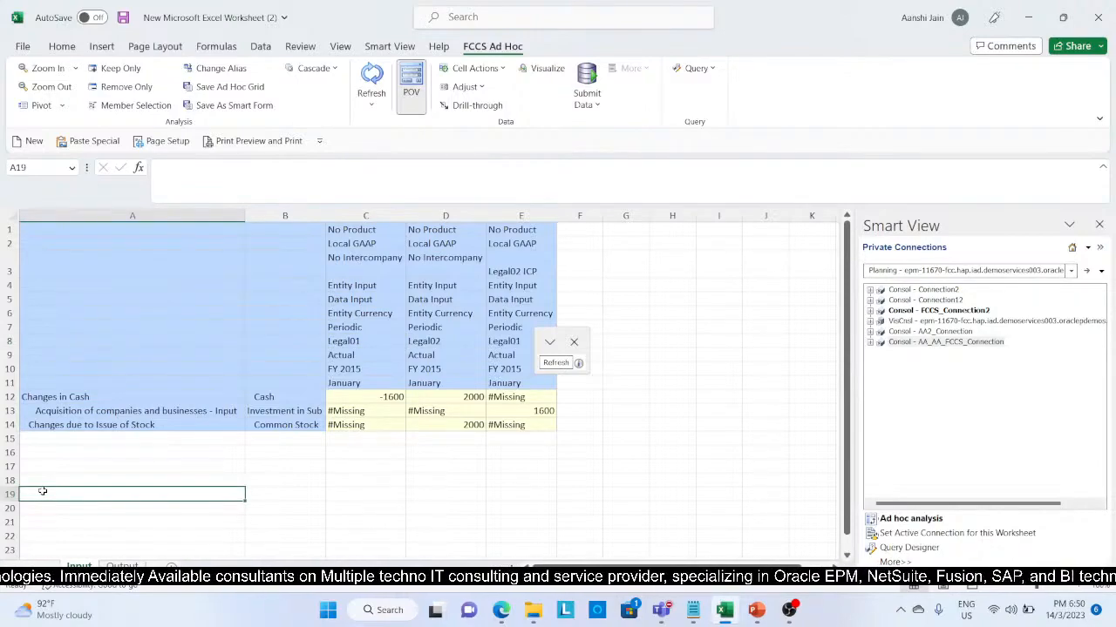
pyautogui.write('Calcu')
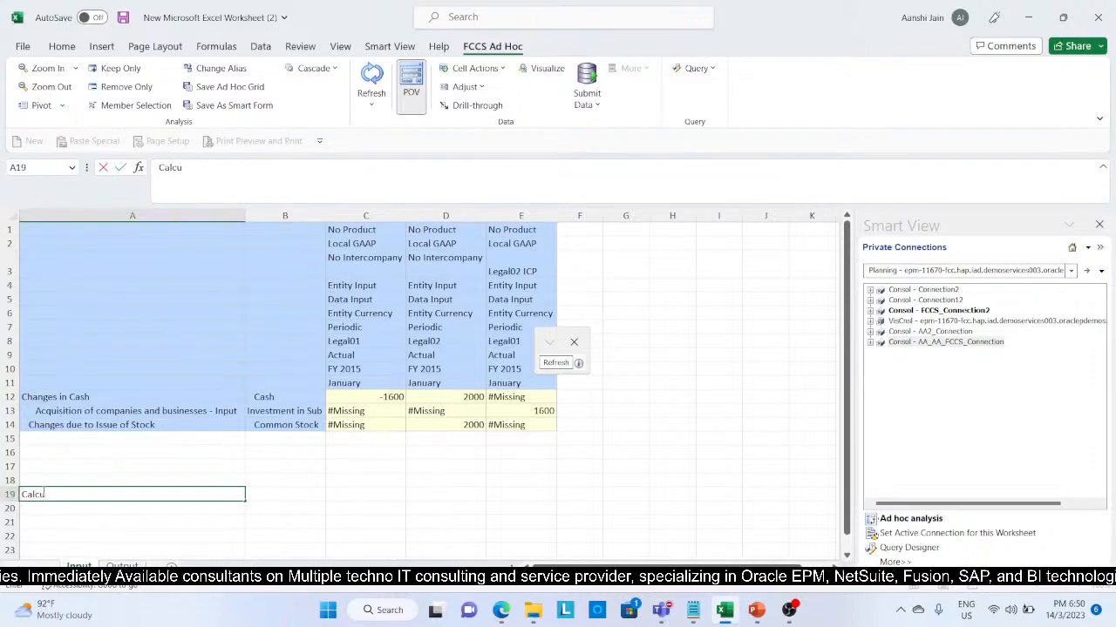
pyautogui.write('lation')
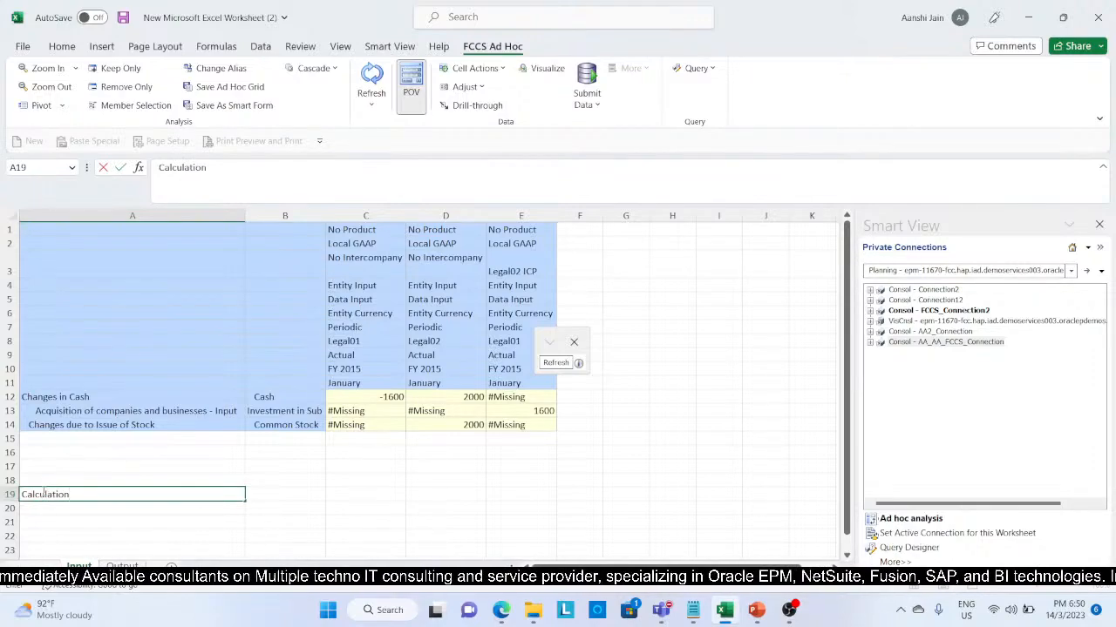
pyautogui.write(' of G')
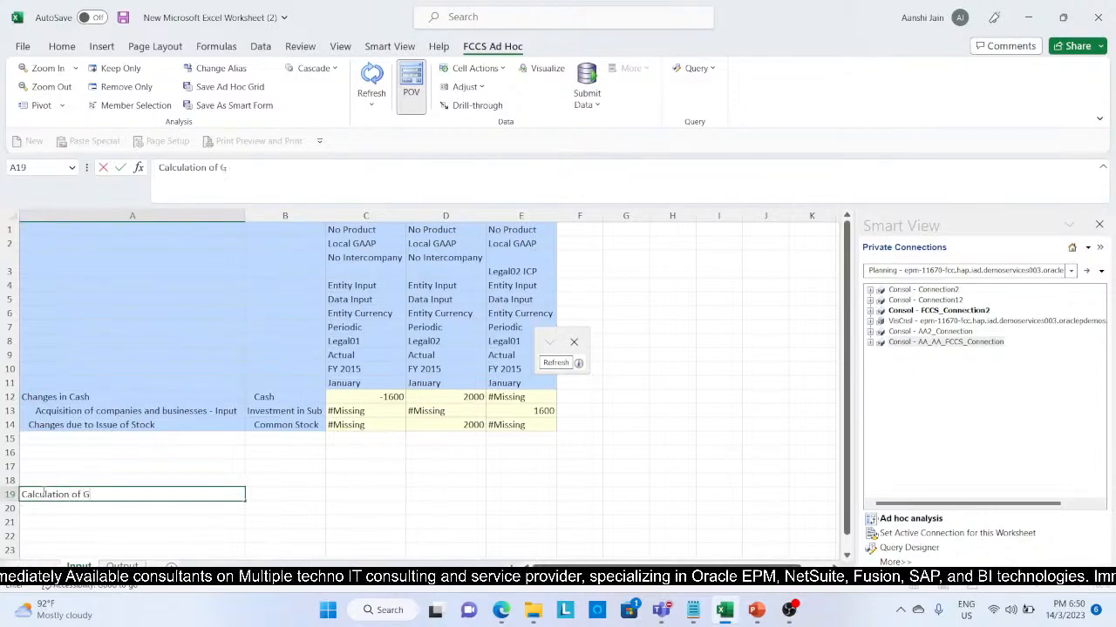
pyautogui.write('ood will')
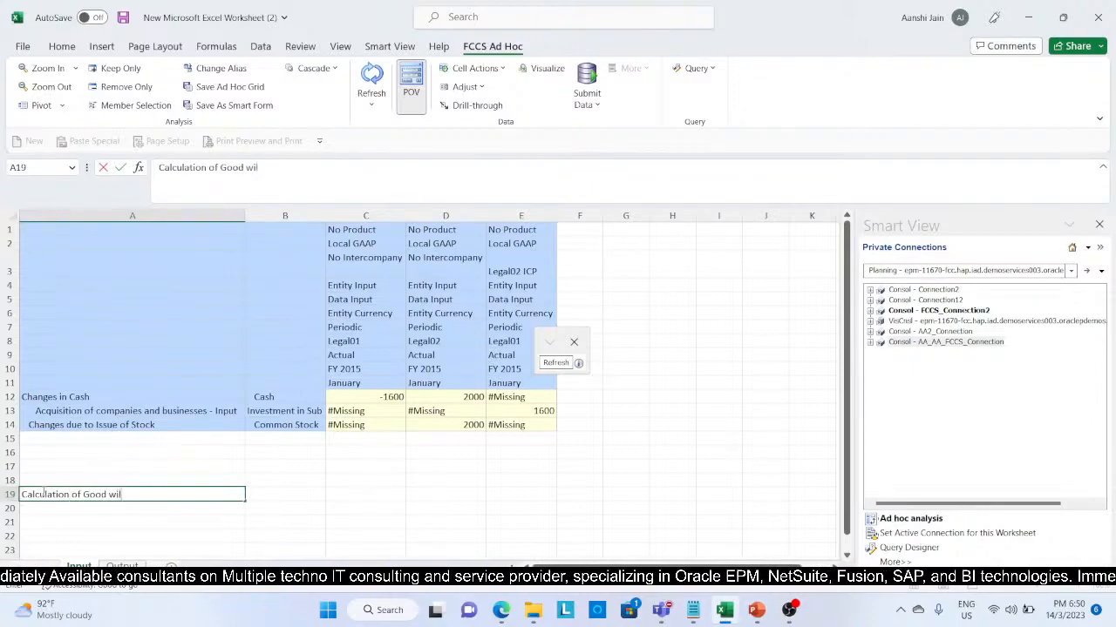
pyautogui.press('BackSpace')
pyautogui.press('BackSpace')
pyautogui.press('BackSpace')
pyautogui.press('BackSpace')
pyautogui.press('BackSpace')
pyautogui.write('will')
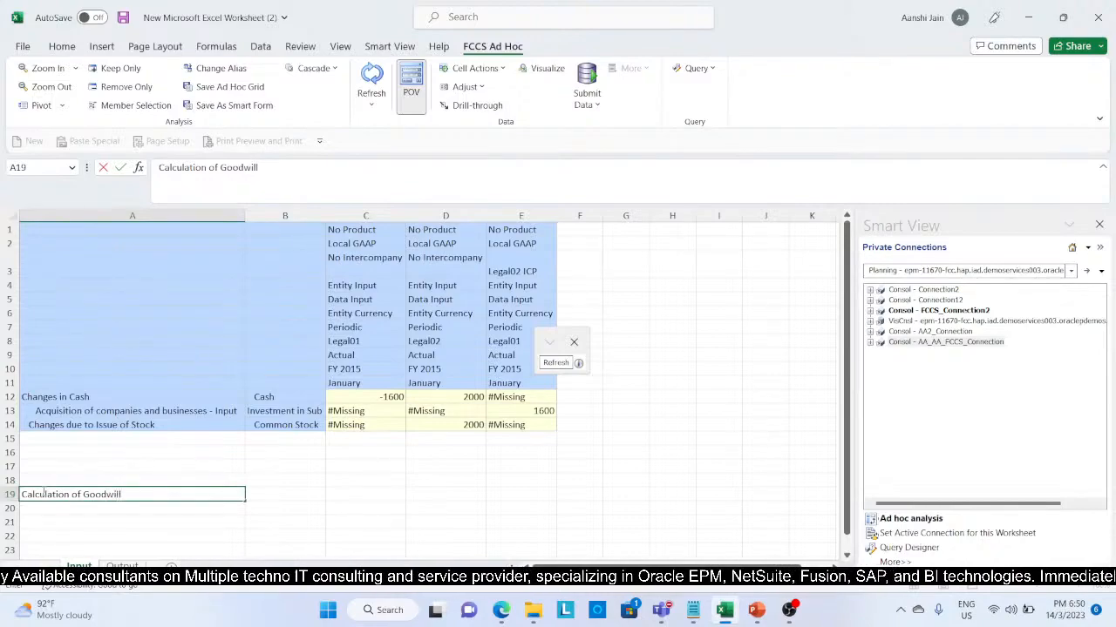
pyautogui.press('Return')
# Step: Add an "Investment" row in row 20 with the value 1600 in column B
pyautogui.write('In')
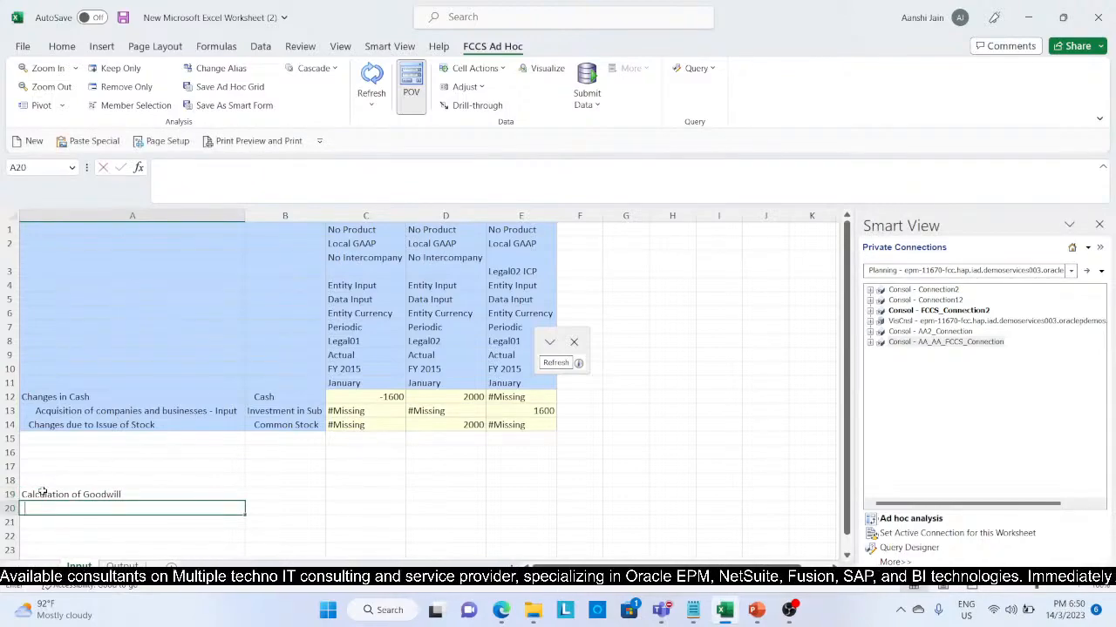
pyautogui.write('vest')
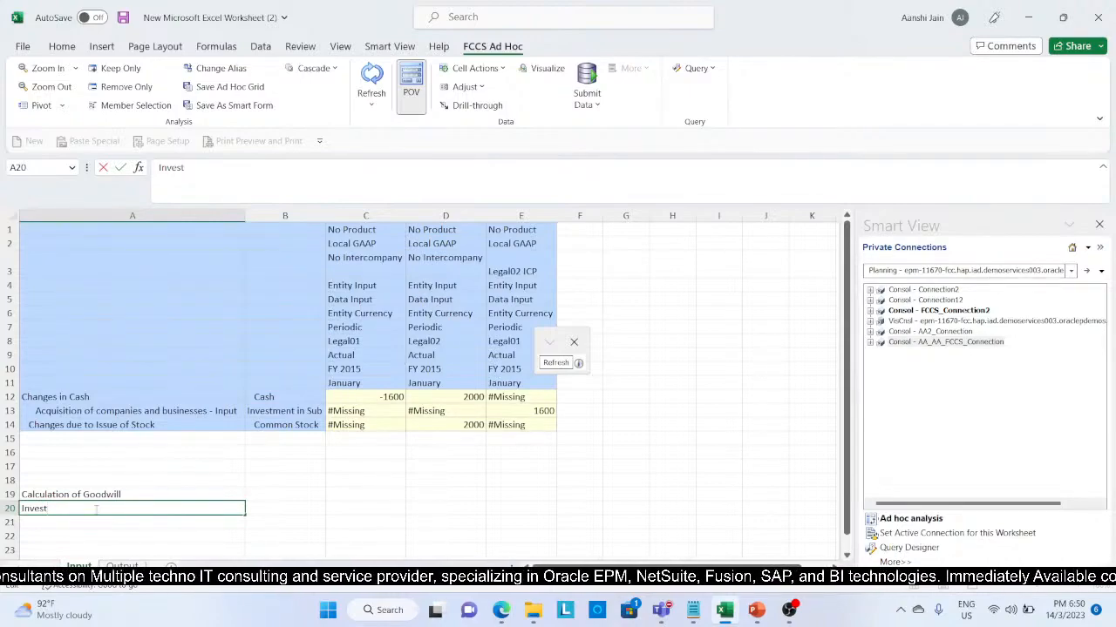
pyautogui.write('men')
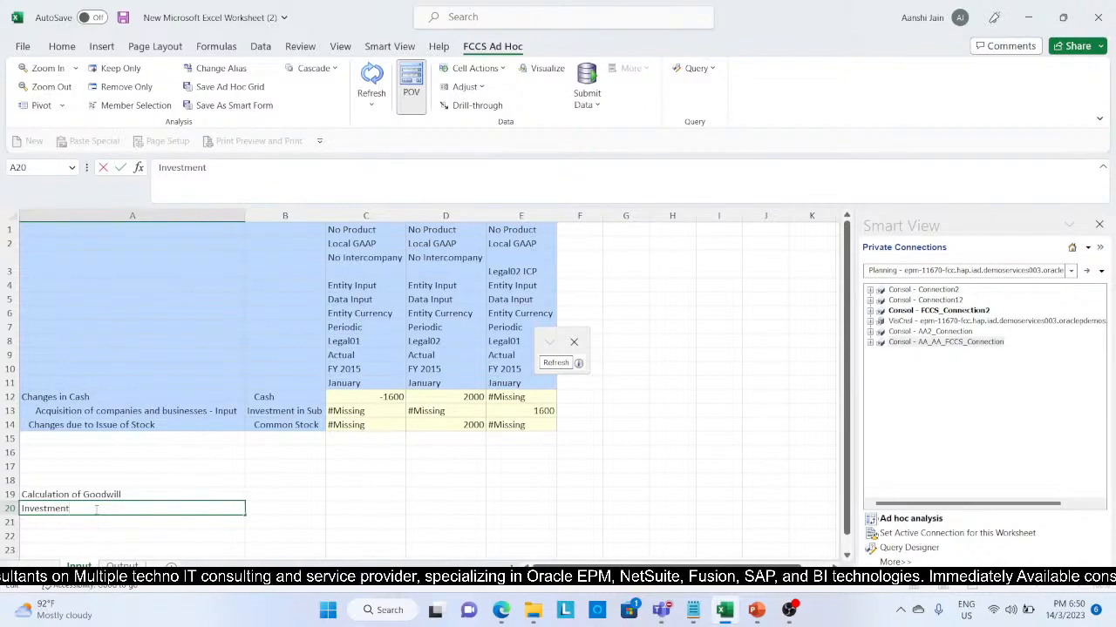
pyautogui.write('t')
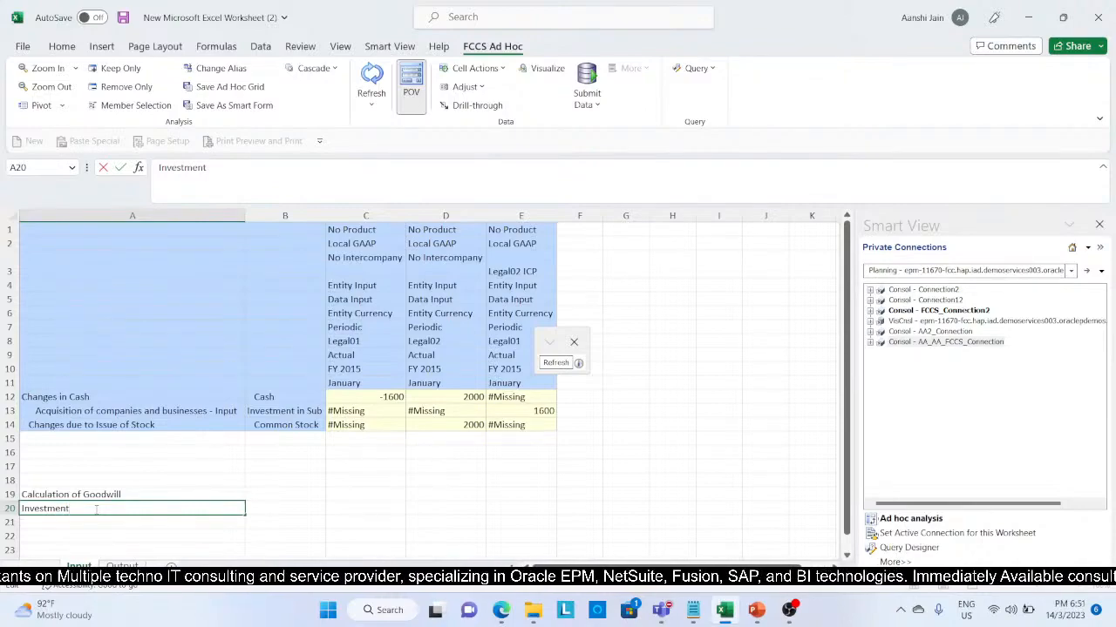
pyautogui.press('Tab')
pyautogui.write('1')
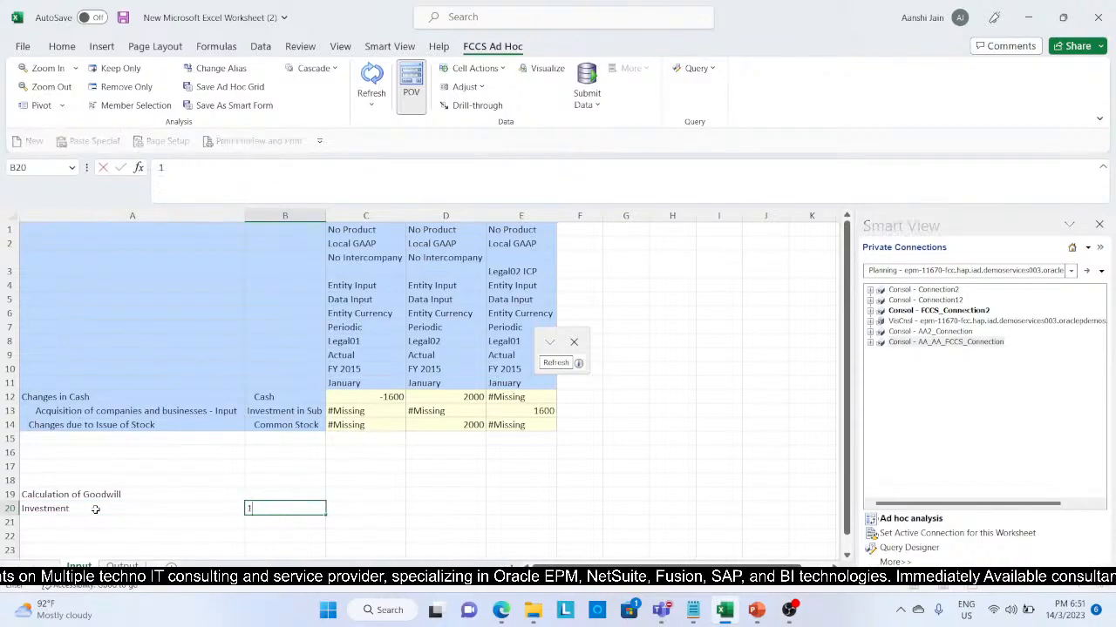
pyautogui.write('600')
pyautogui.press('Return')
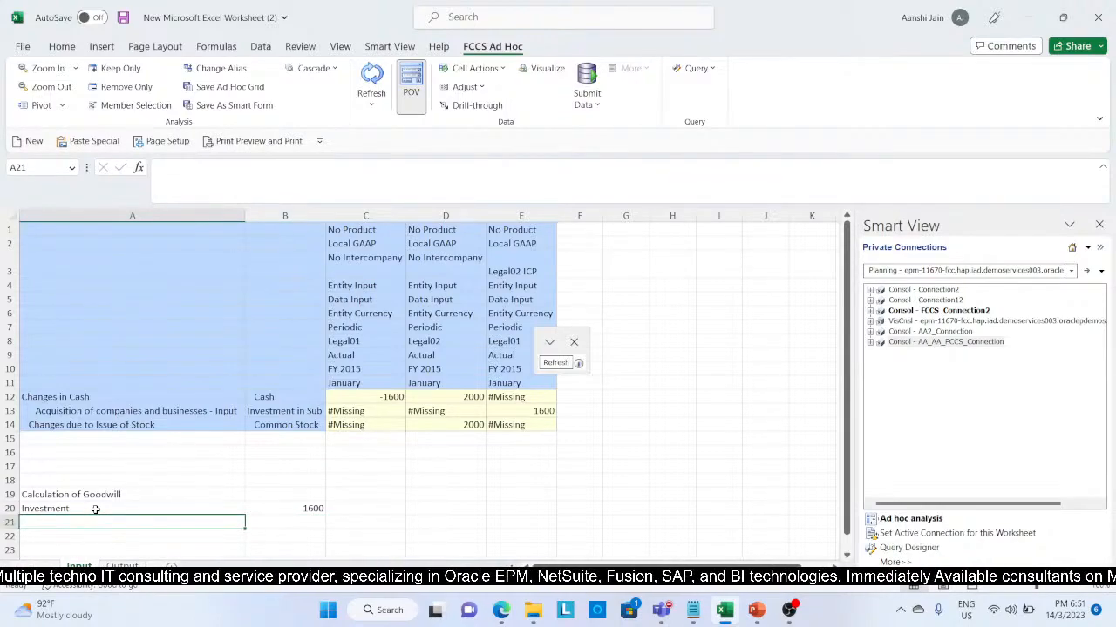
# Step: Add a "Net Assets of Subs" row in row 21 with the formula =D14*80% in column B
pyautogui.write('Net')
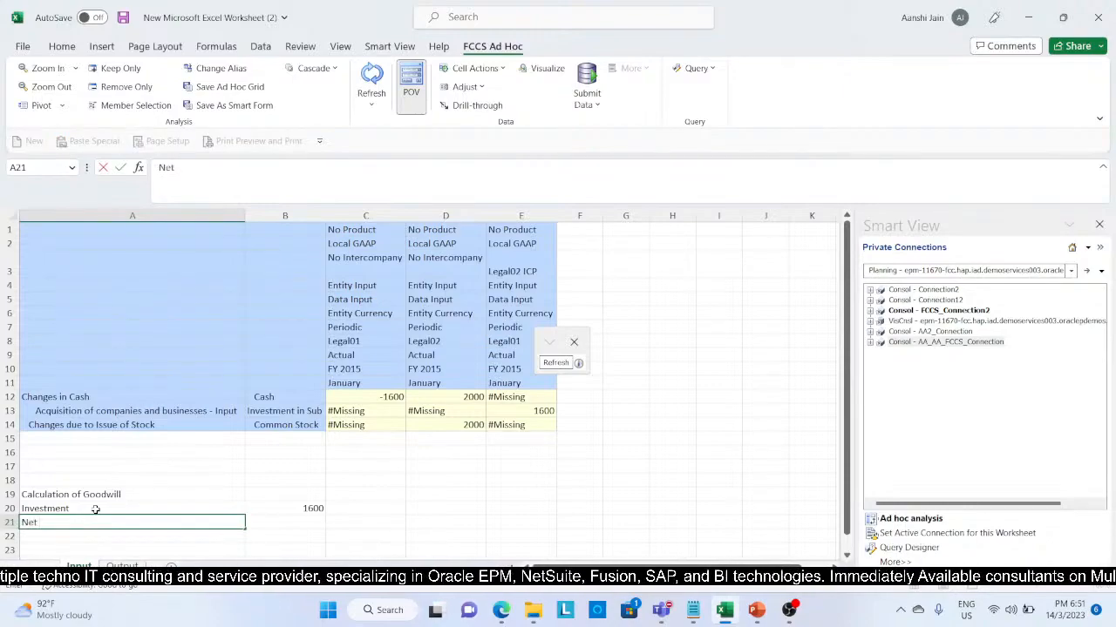
pyautogui.write(' Assets of ')
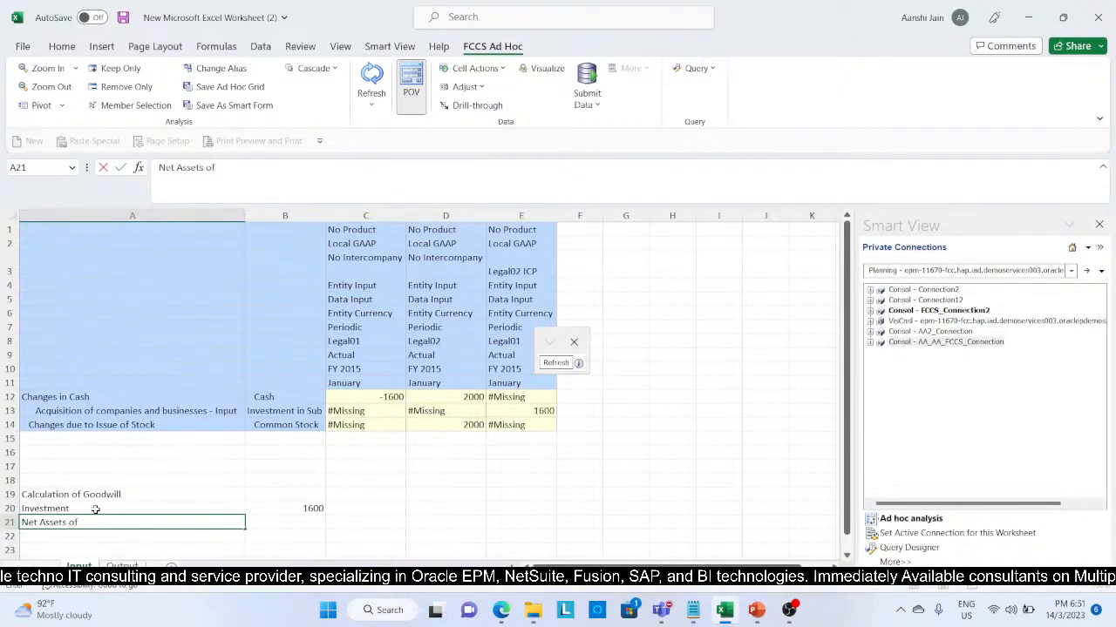
pyautogui.write('Subs')
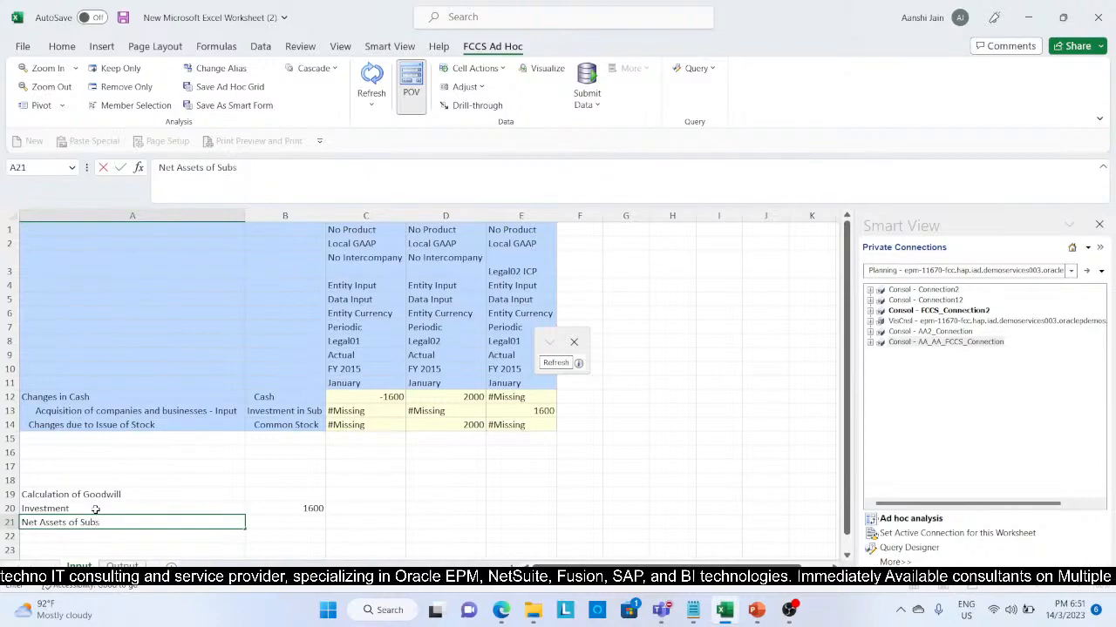
pyautogui.press('Tab')
pyautogui.write('=')
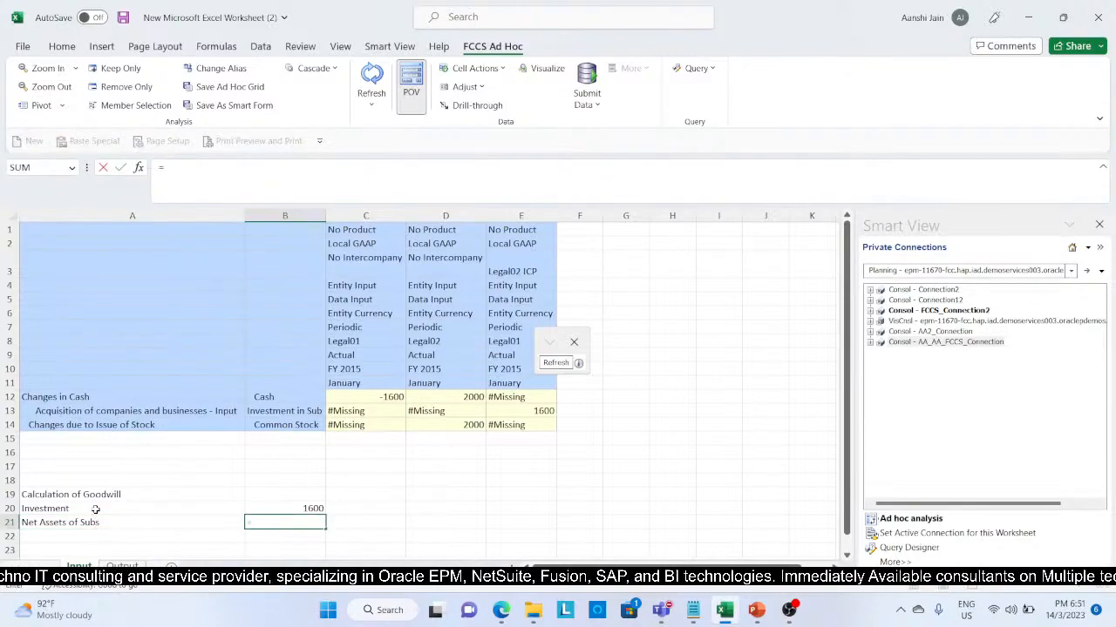
pyautogui.click(411, 428)
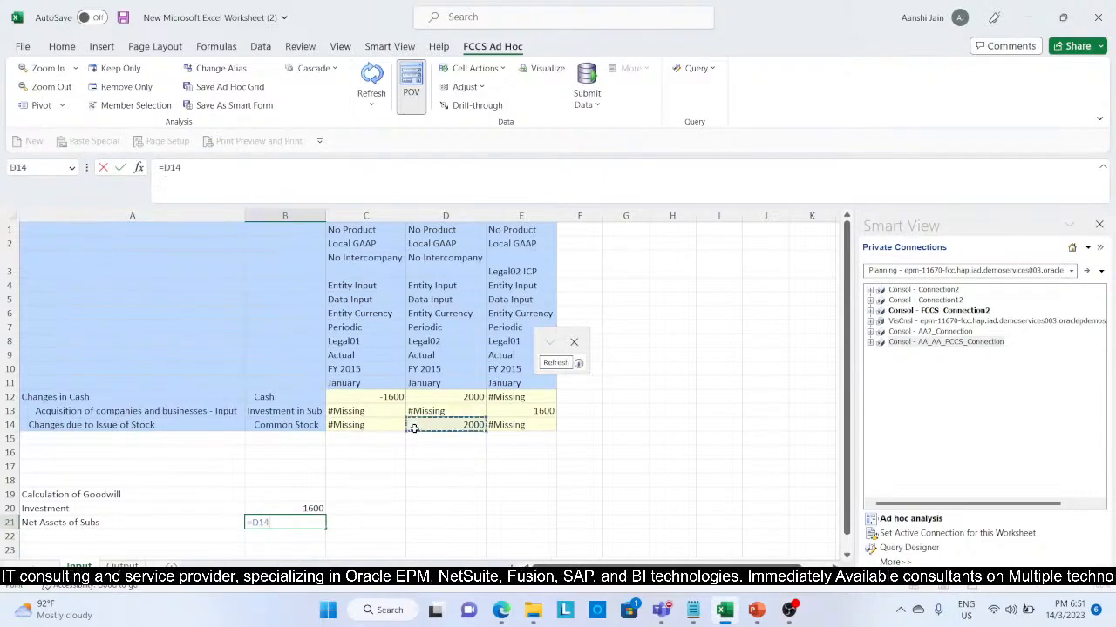
pyautogui.write('*')
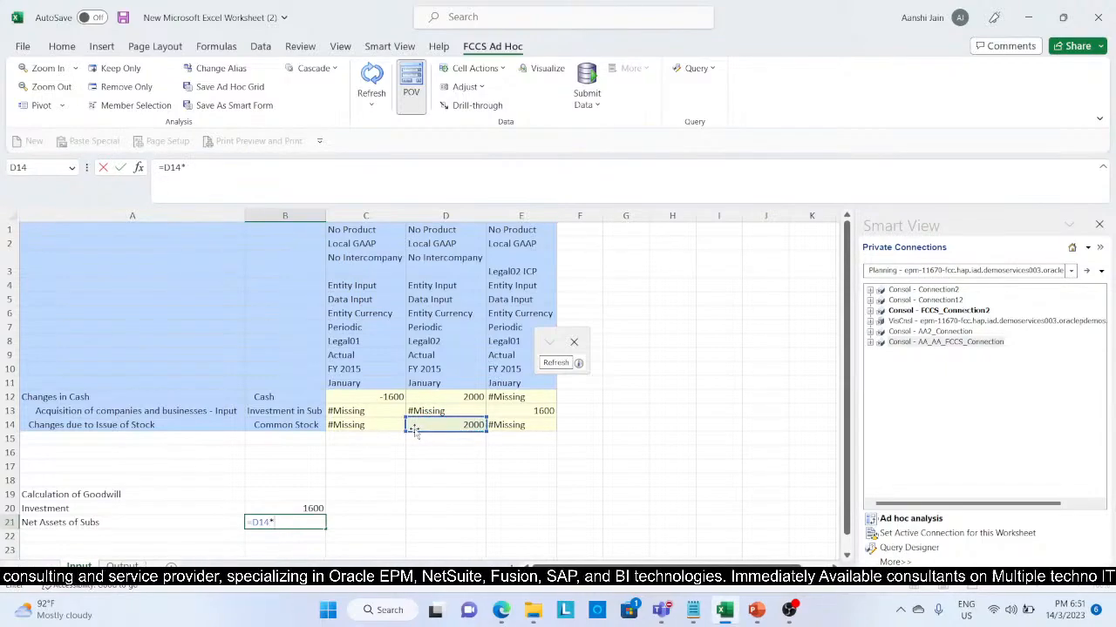
pyautogui.write('80%')
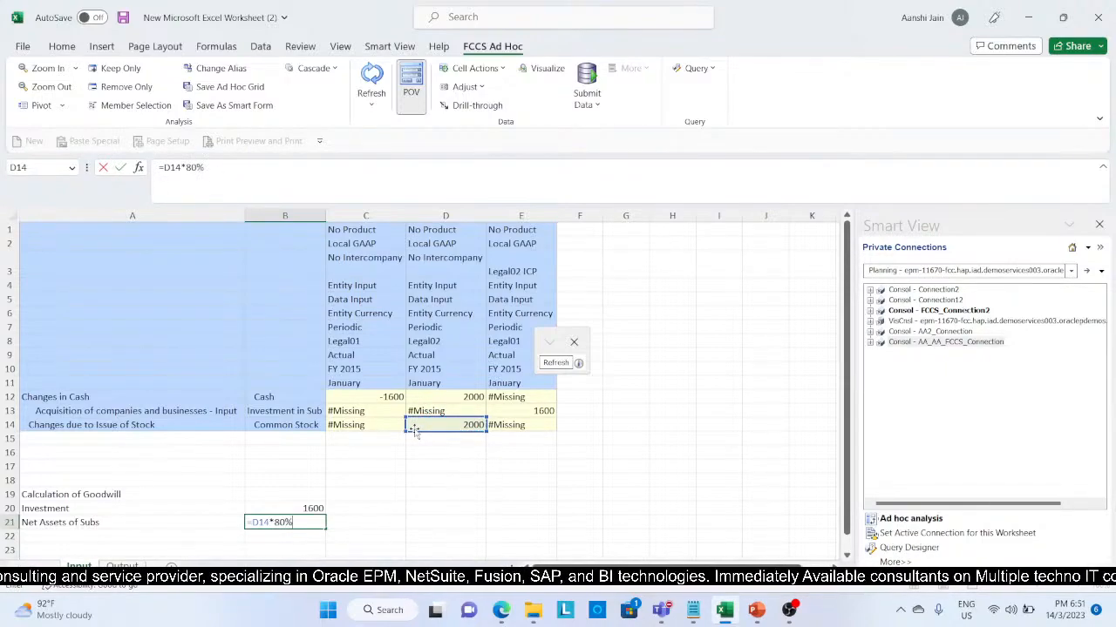
pyautogui.press('Return')
# Step: Add a "Goodwill" row in row 22 that subtracts the net assets in B21 from the investment in B20
pyautogui.press('Left')
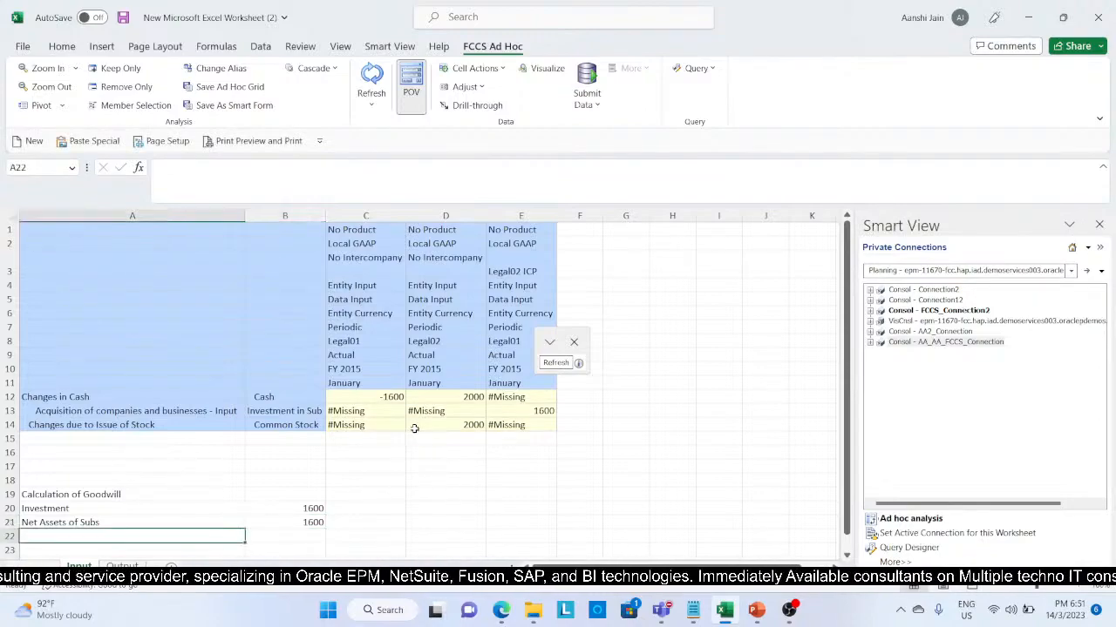
pyautogui.write('Good')
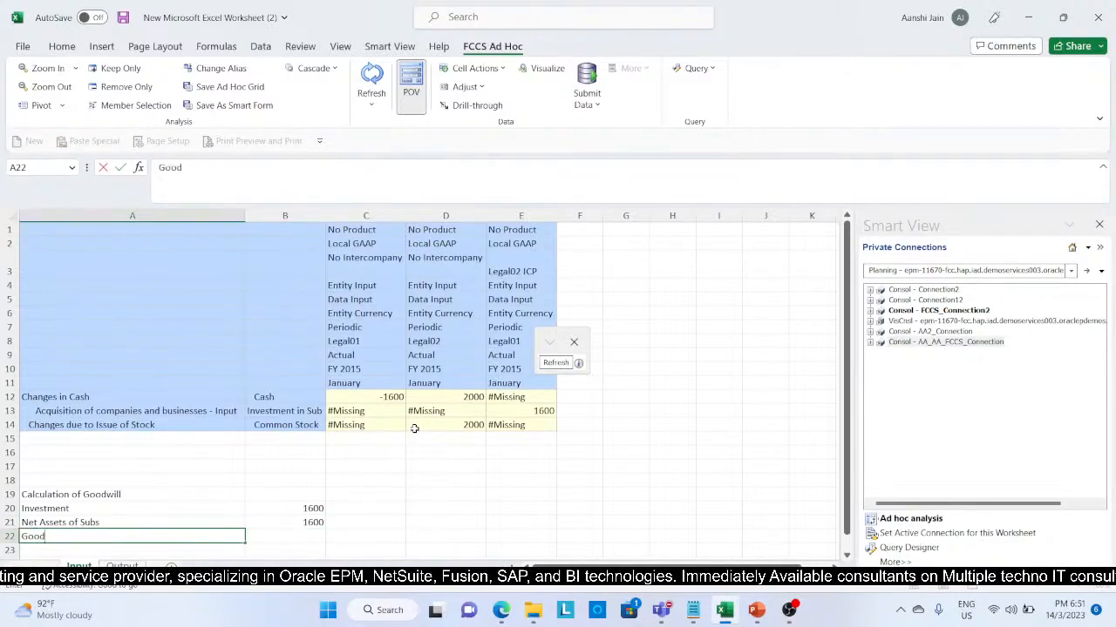
pyautogui.write('will')
pyautogui.press('Tab')
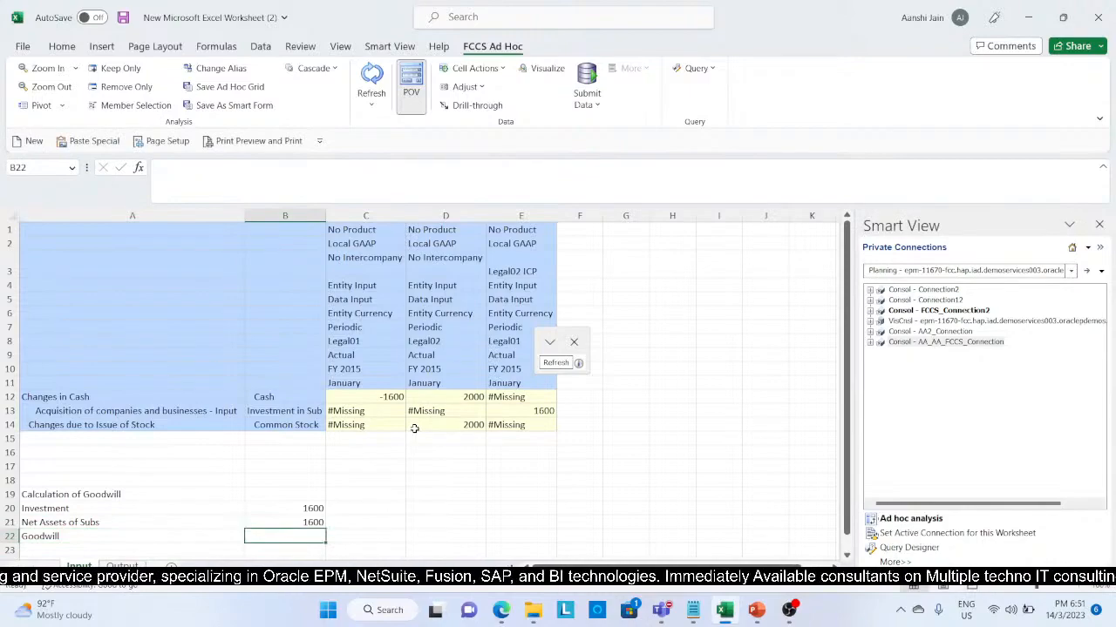
pyautogui.write('=')
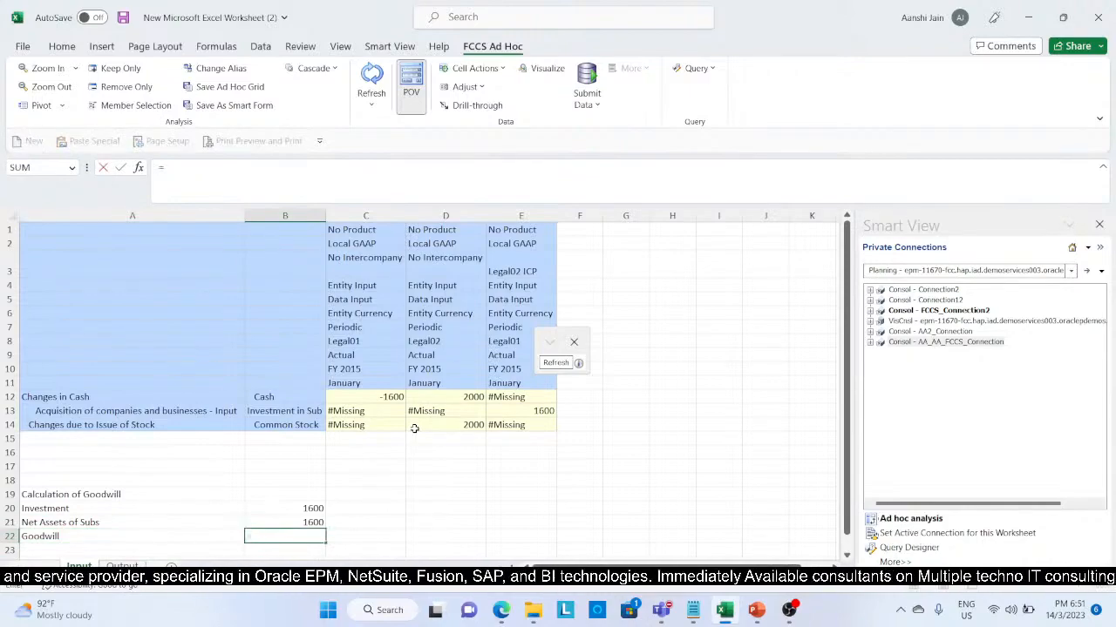
pyautogui.click(321, 508)
pyautogui.write('-')
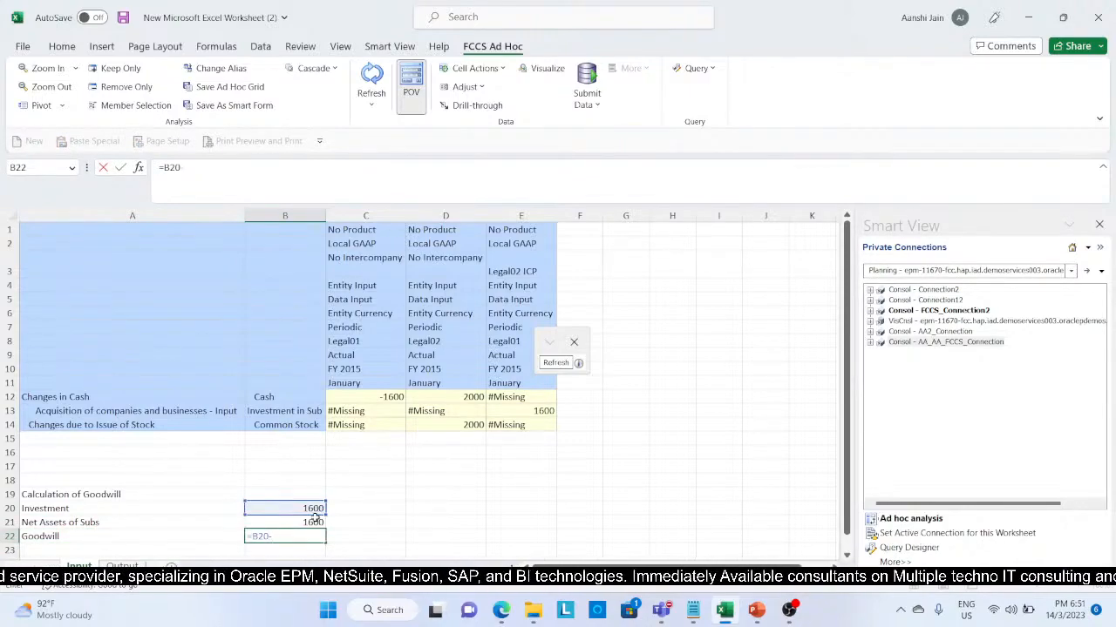
pyautogui.click(314, 520)
pyautogui.press('Return')
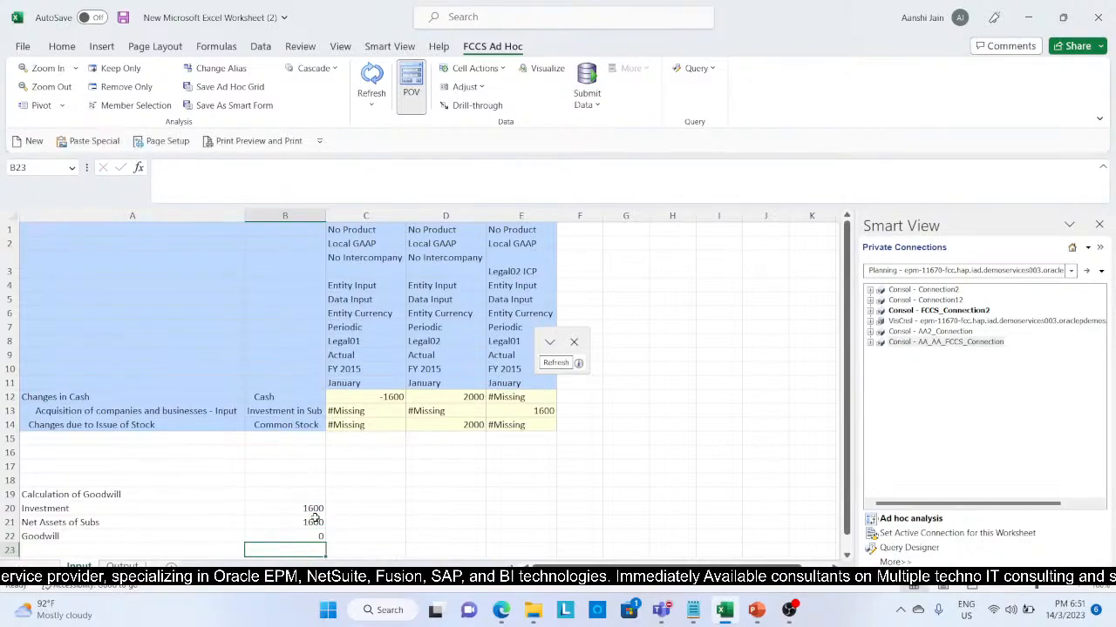
pyautogui.press('Down')
pyautogui.press('Left')
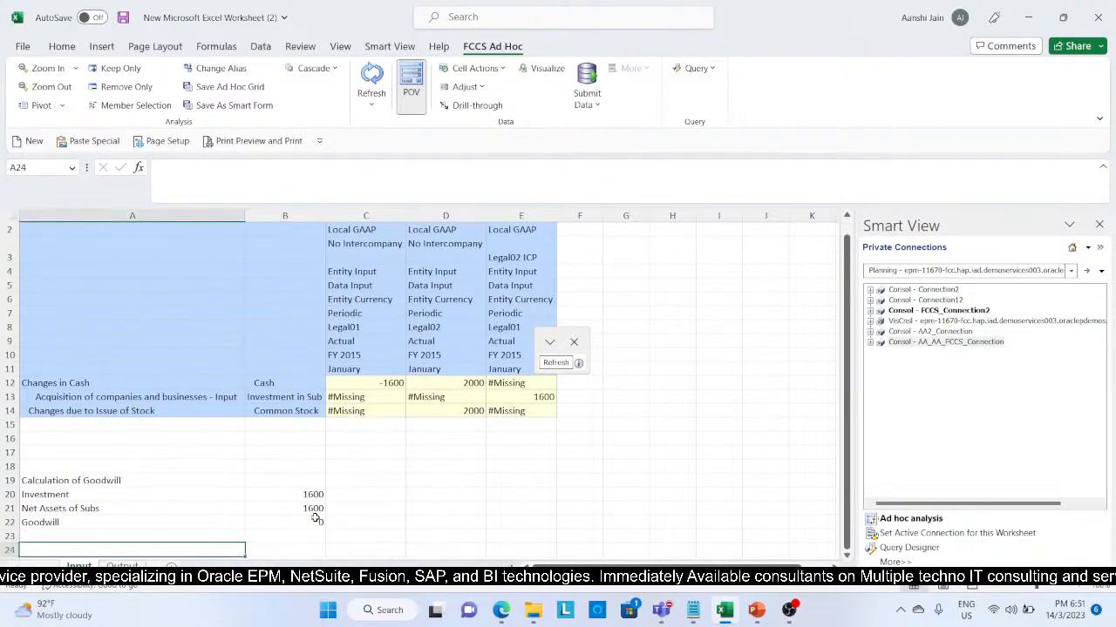
# Step: Add the heading "Minority Interest" in cell A24, below the goodwill calculation
pyautogui.write('Minorit')
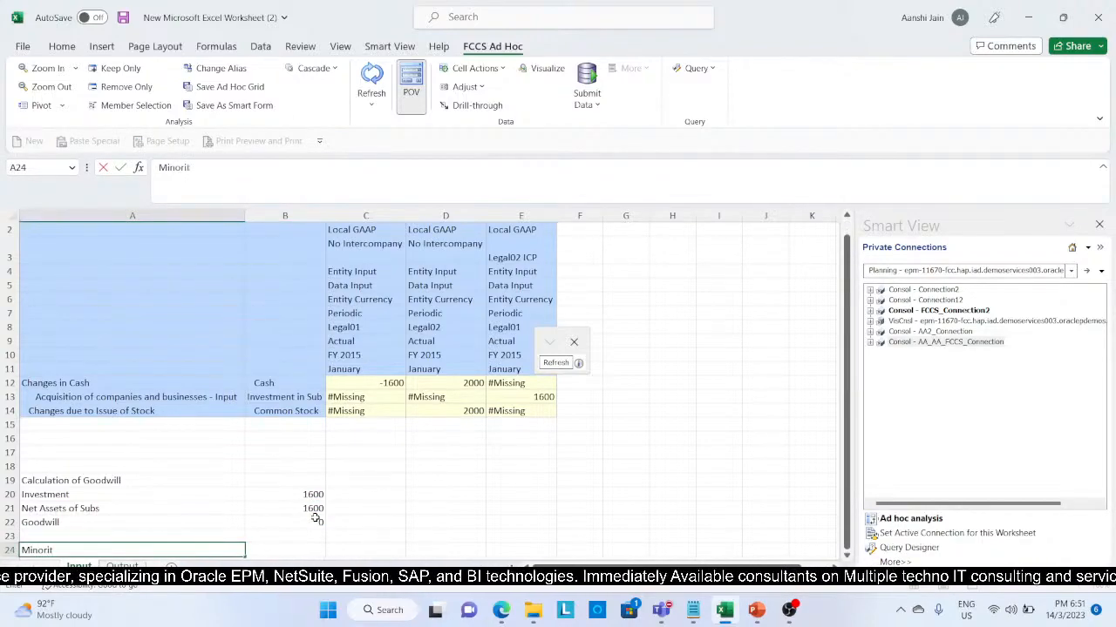
pyautogui.write('y Interest')
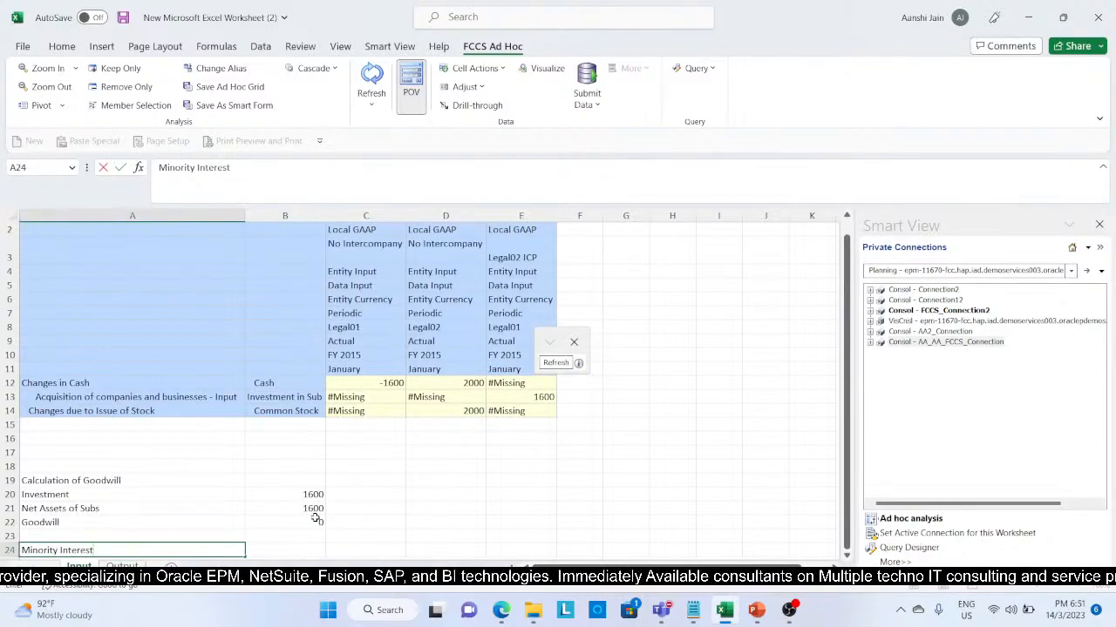
pyautogui.press('Return')
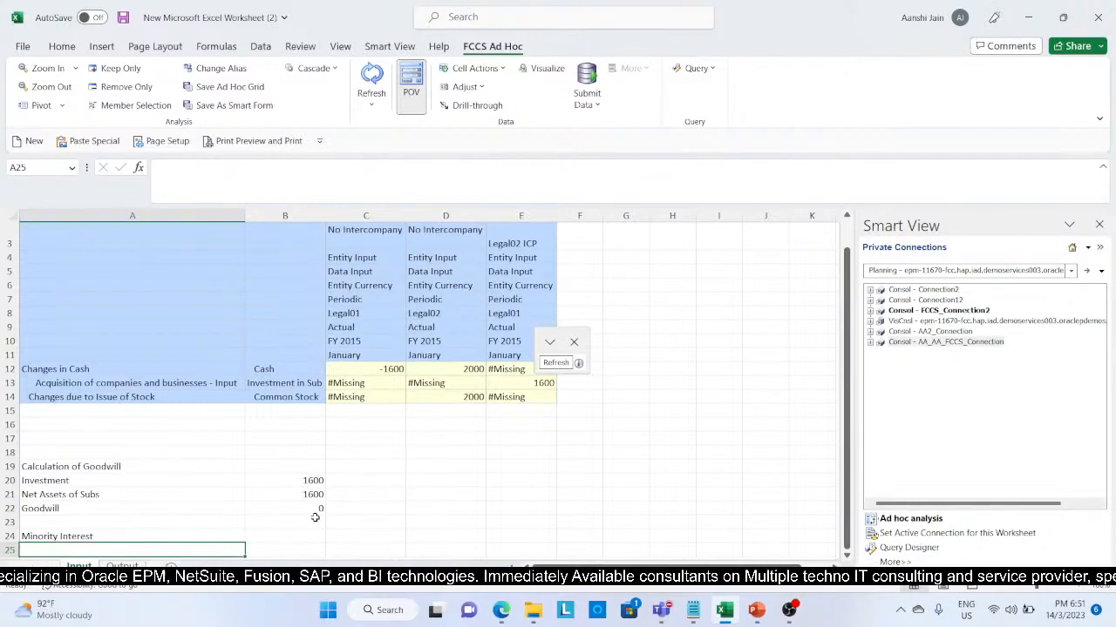
# Step: Add a "Common stock of Subs" row in row 25 with the formula =D14*20% in column B
pyautogui.write('Co')
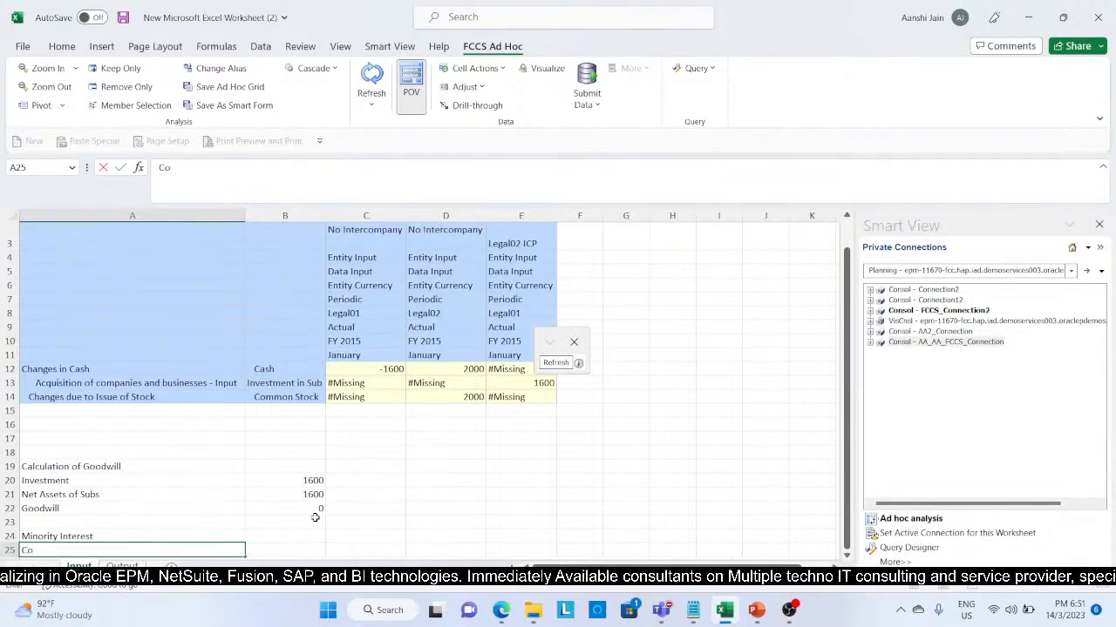
pyautogui.write('mmon s')
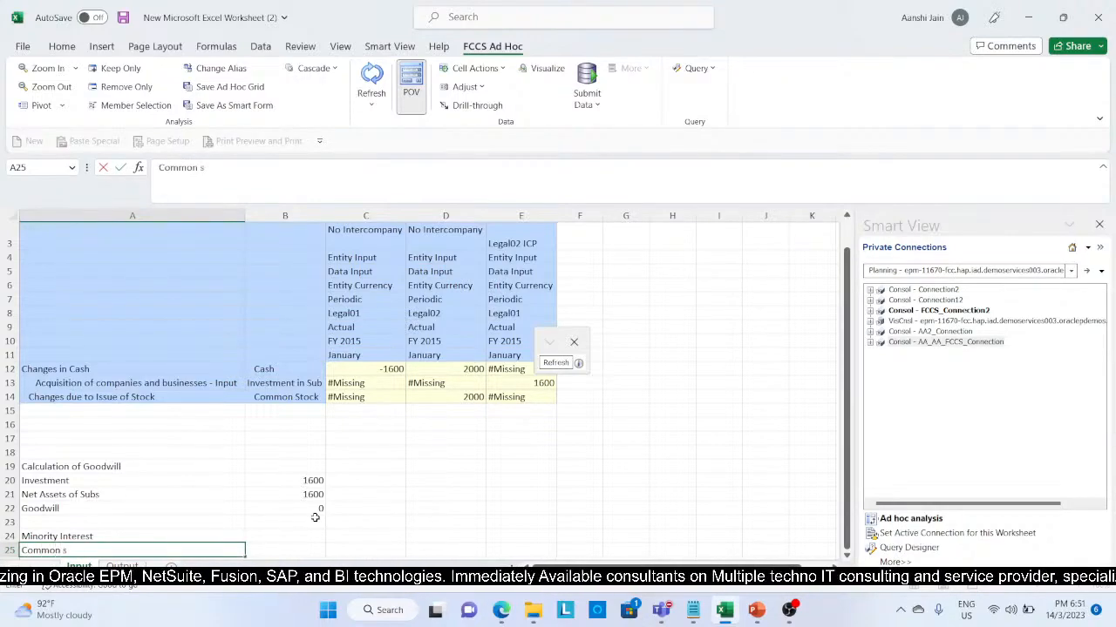
pyautogui.write('tock o')
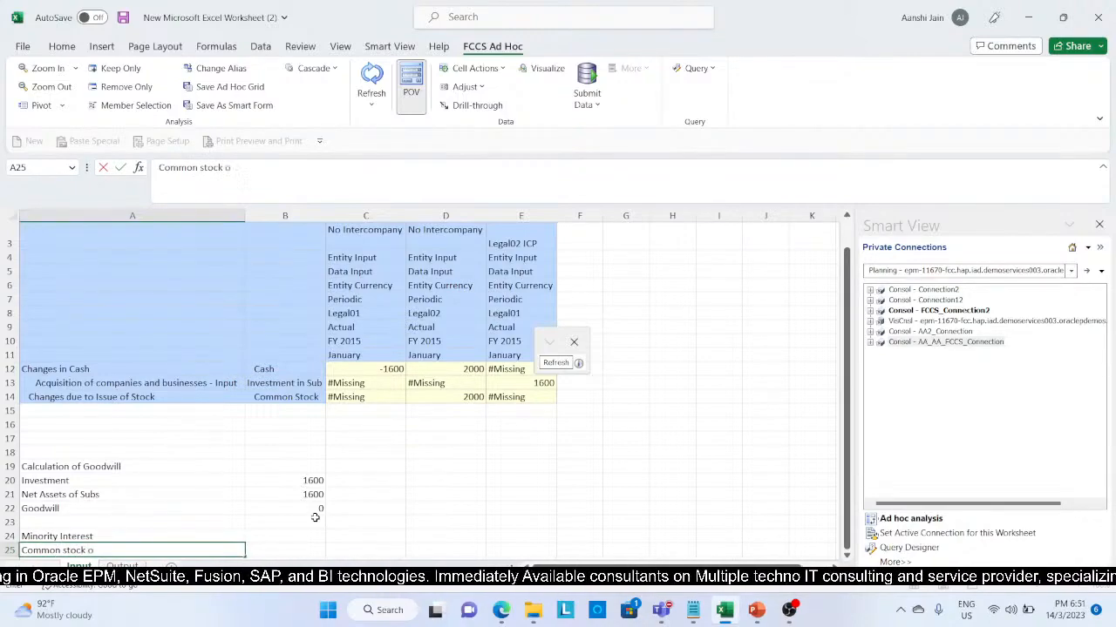
pyautogui.write('f Sub')
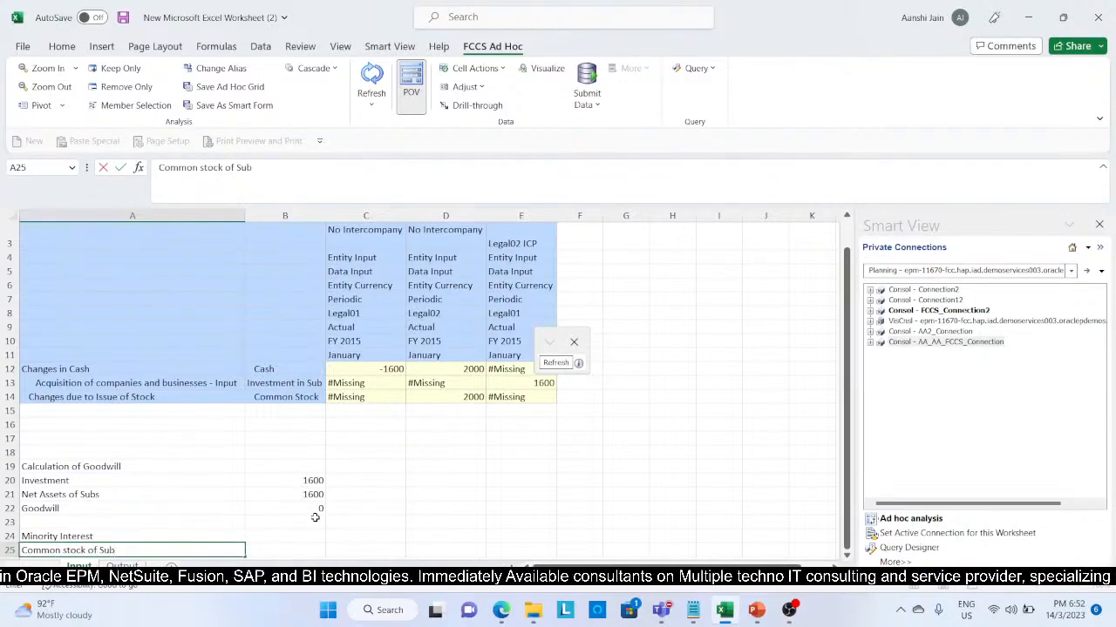
pyautogui.write('s')
pyautogui.press('Tab')
pyautogui.write('=')
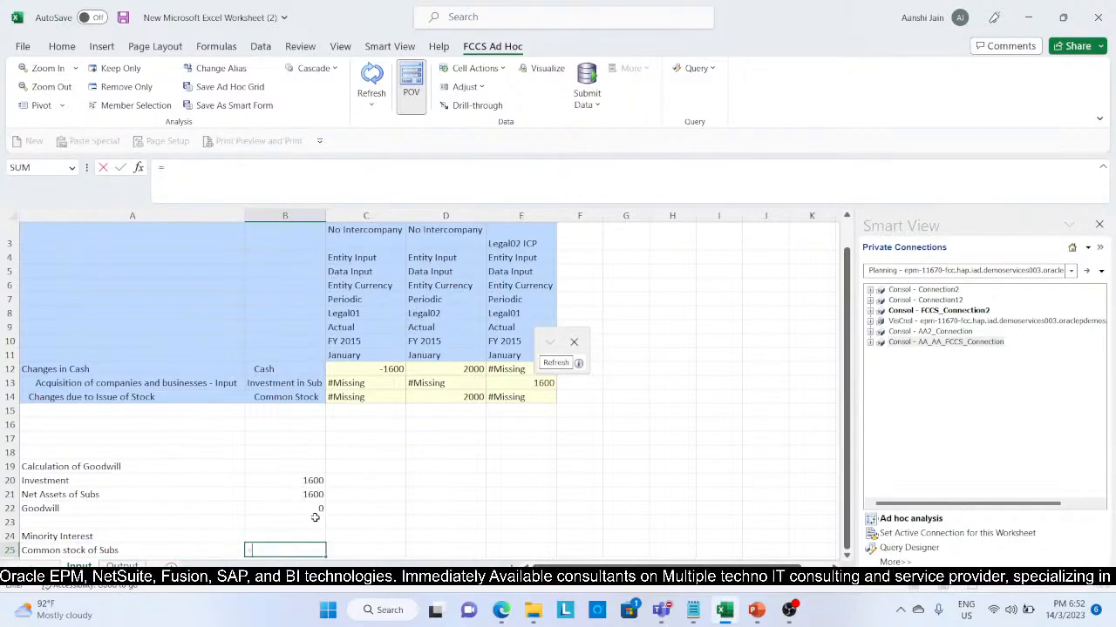
pyautogui.click(432, 402)
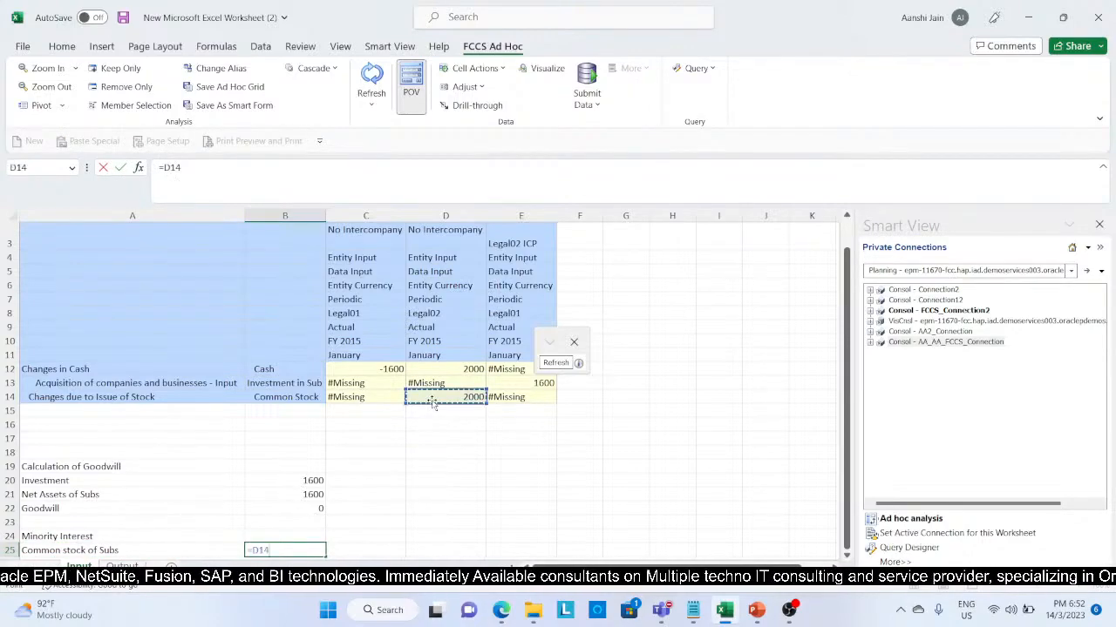
pyautogui.write('*20%')
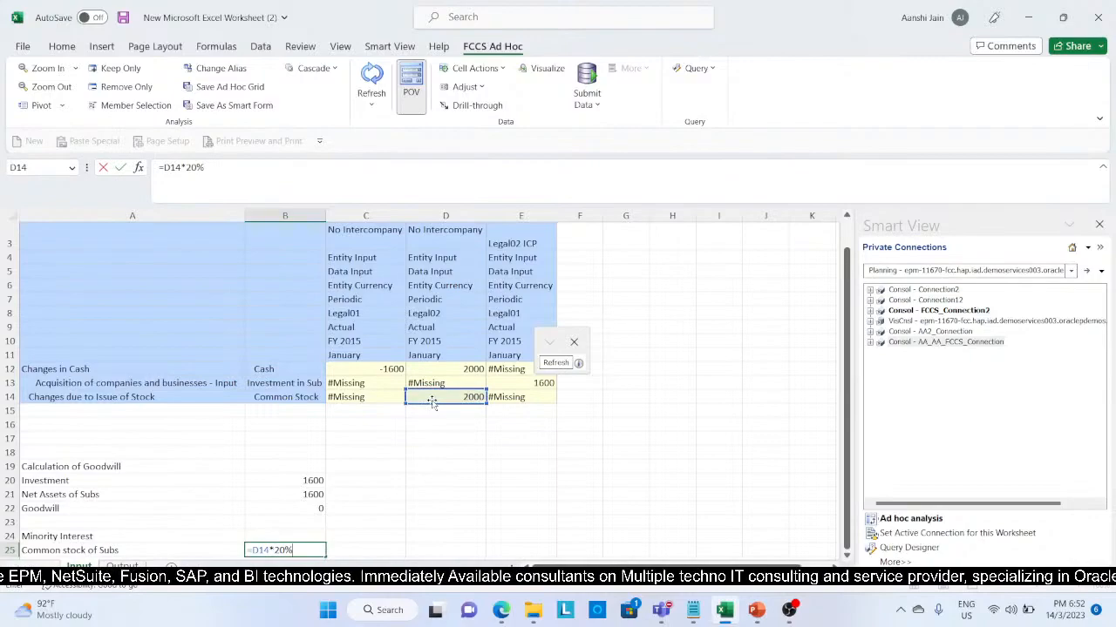
pyautogui.press('Return')
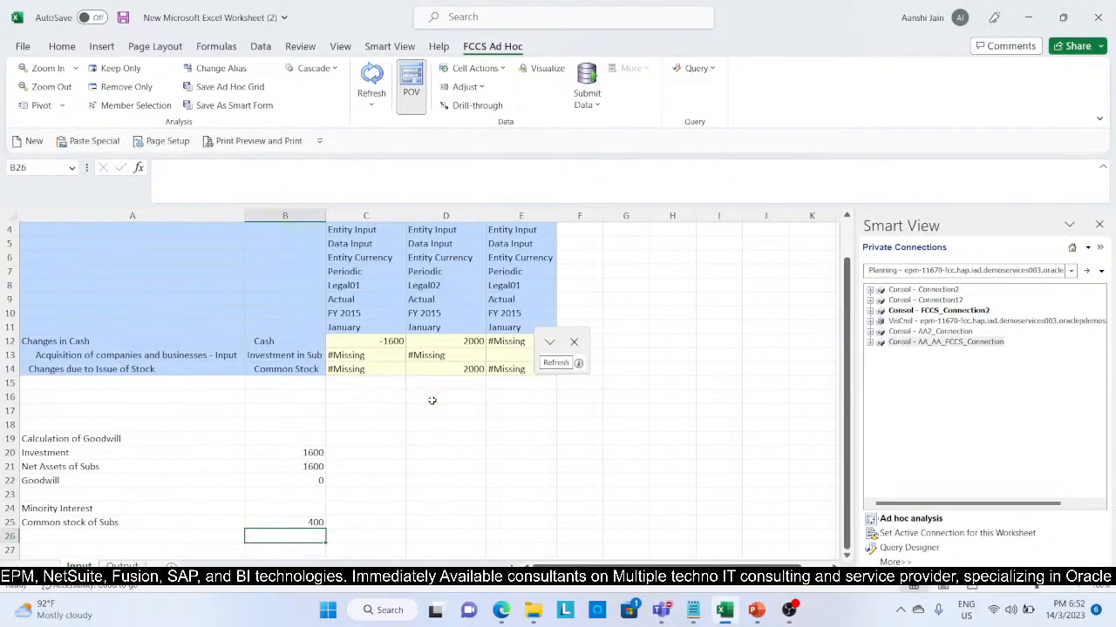
pyautogui.click(518, 396)
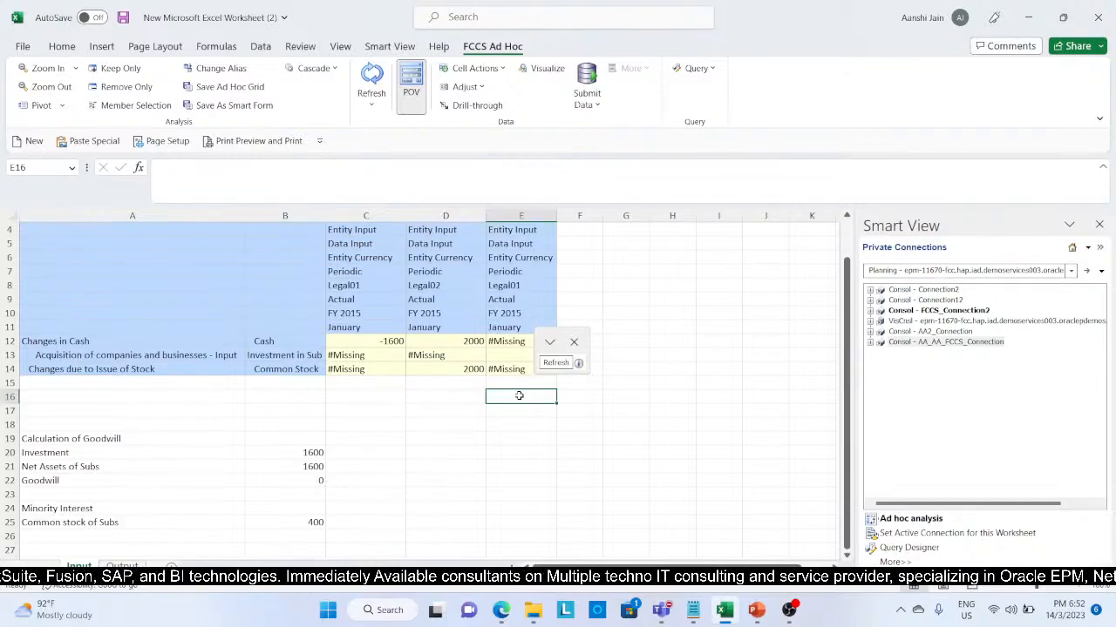
# Step: Switch to the Oracle FCCS application in the browser and open Manage Ownership in the Consolidation settings
pyautogui.click(503, 611)
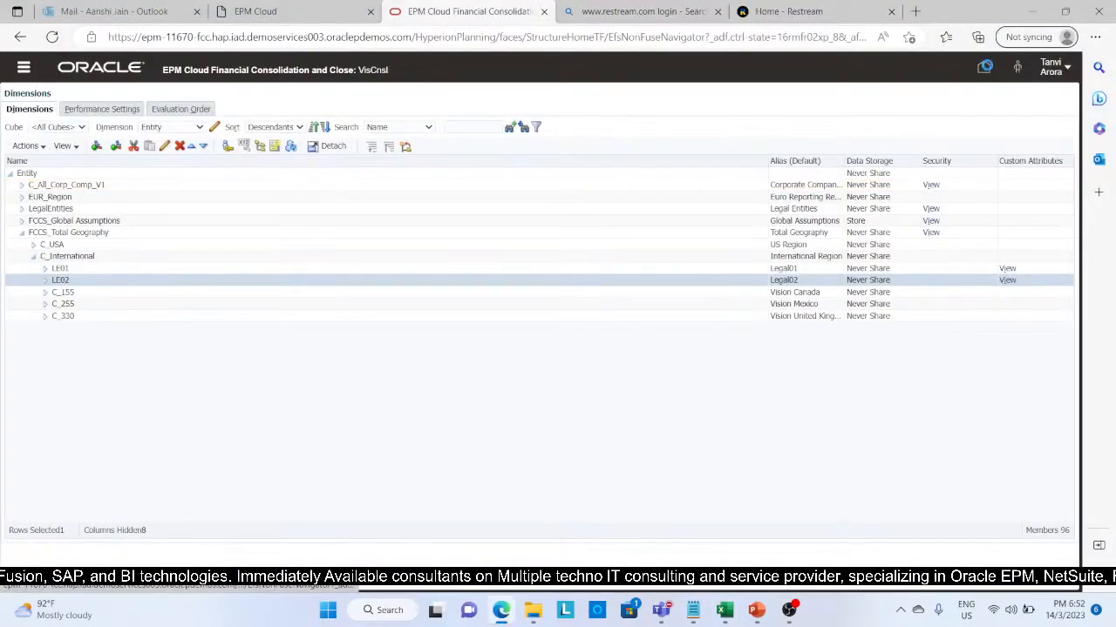
pyautogui.click(984, 66)
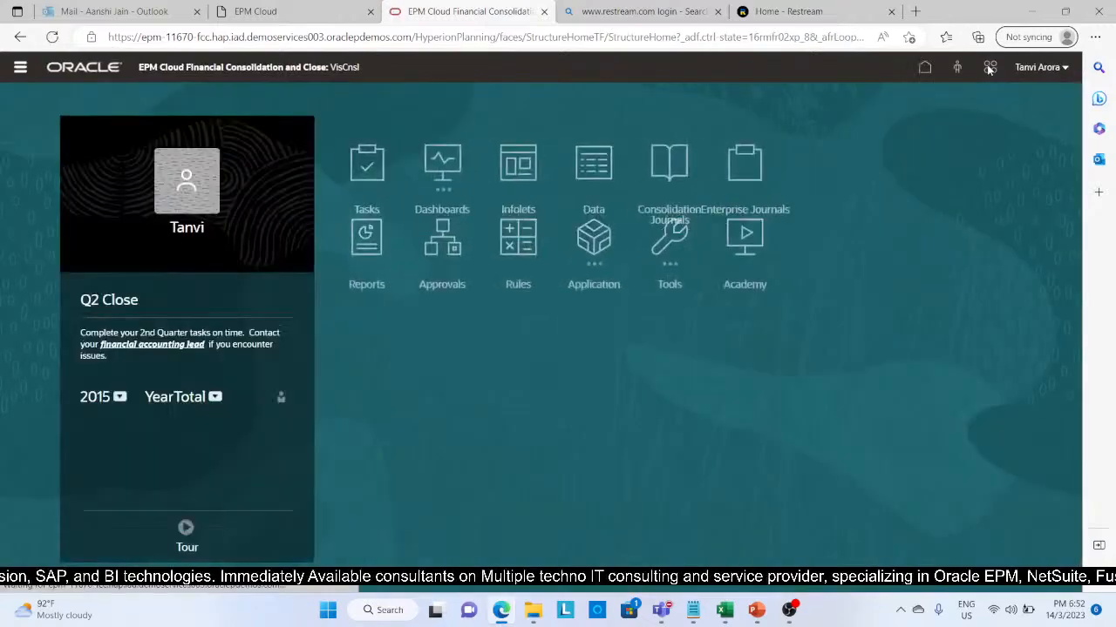
pyautogui.click(711, 284)
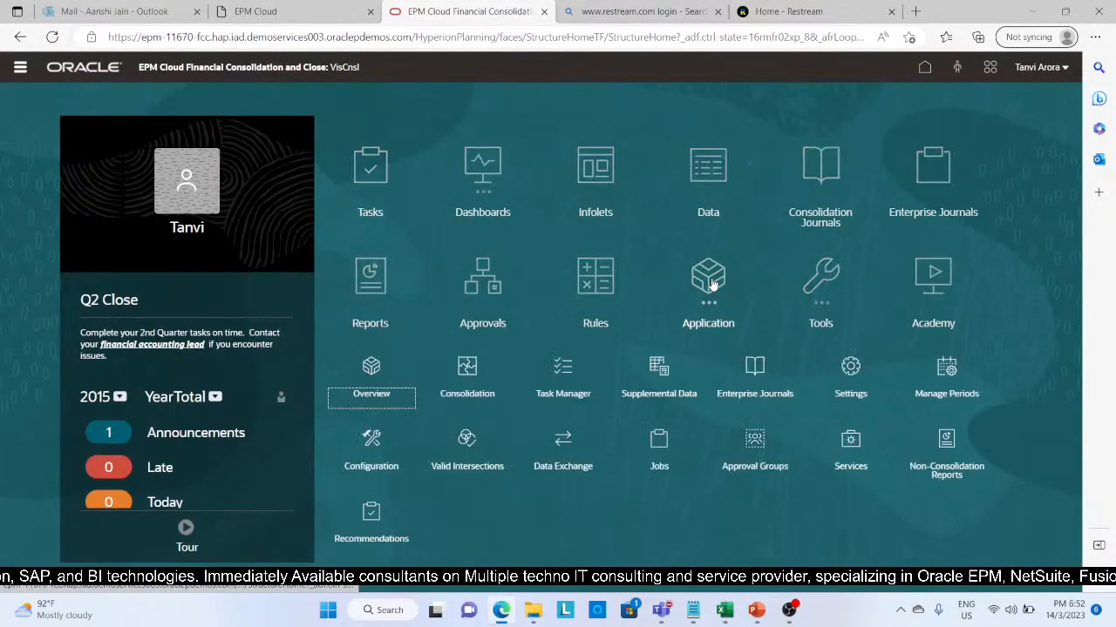
pyautogui.click(468, 368)
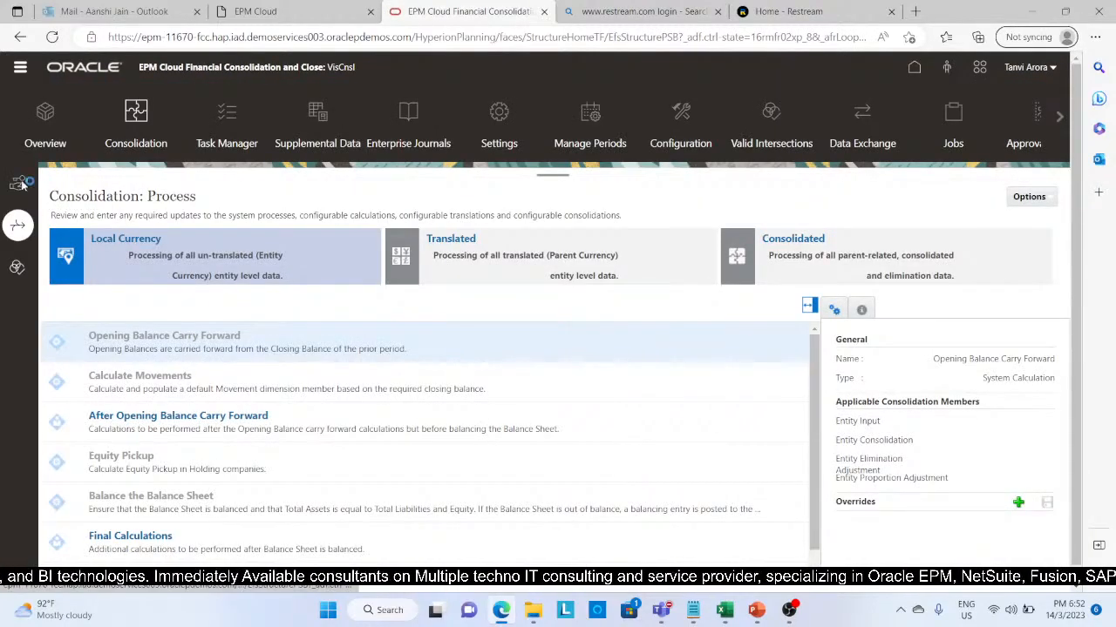
pyautogui.click(23, 183)
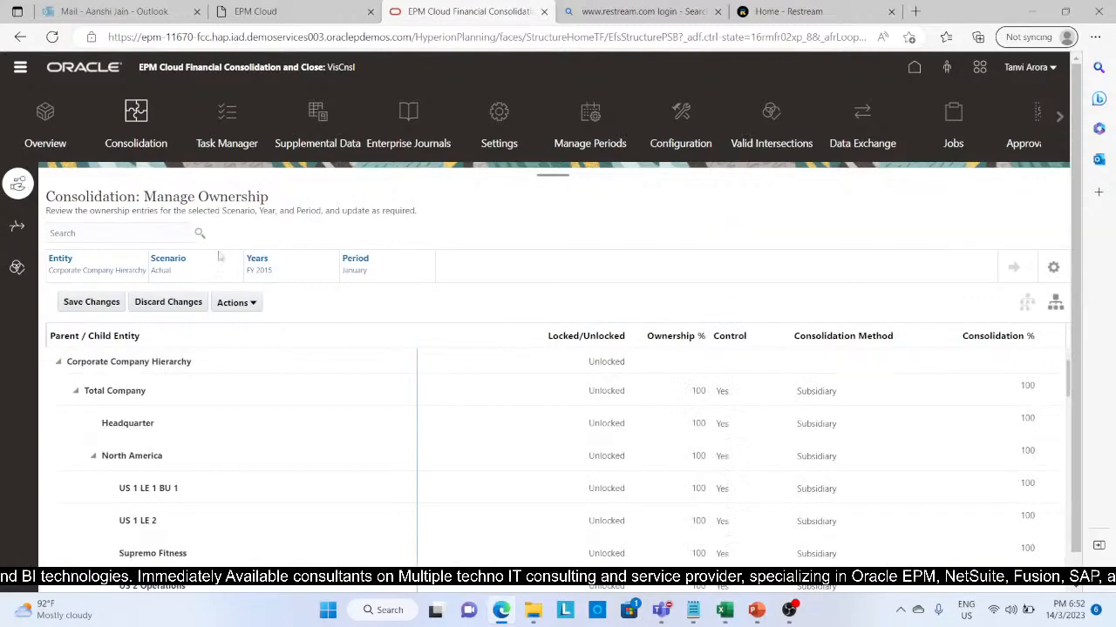
# Step: Set the ownership view's entity to International Region under Total Geography and load its entries
pyautogui.click(60, 261)
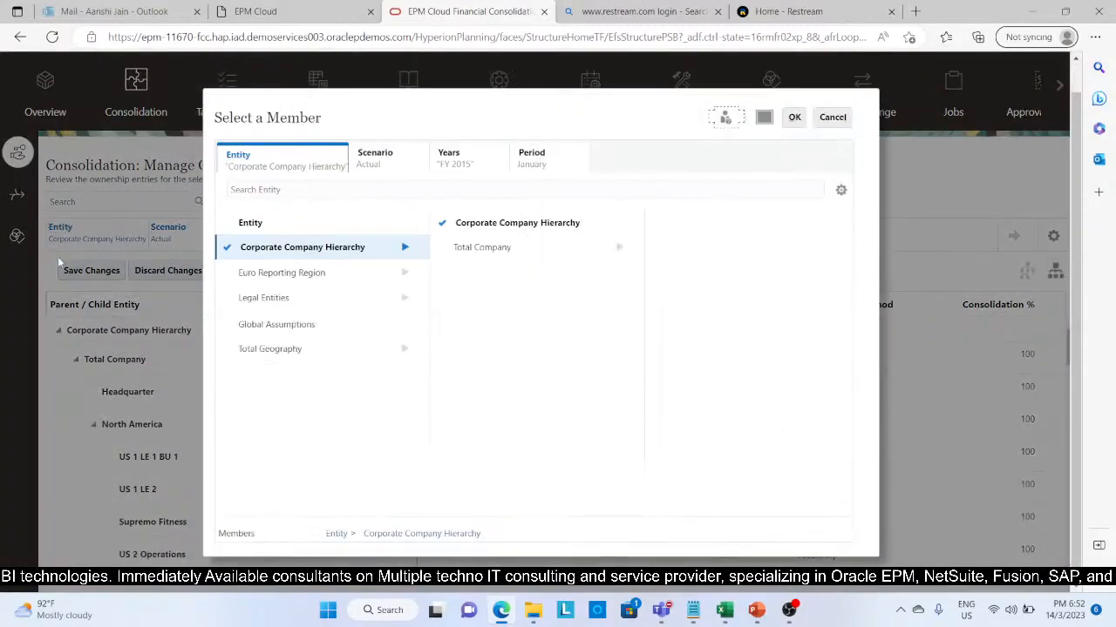
pyautogui.click(406, 349)
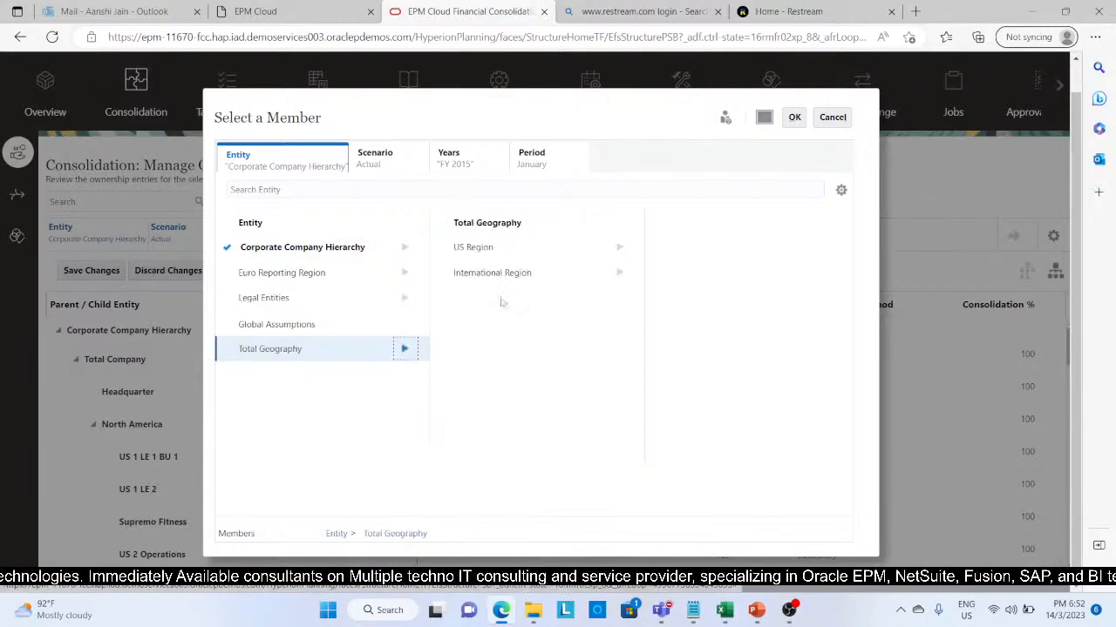
pyautogui.click(619, 276)
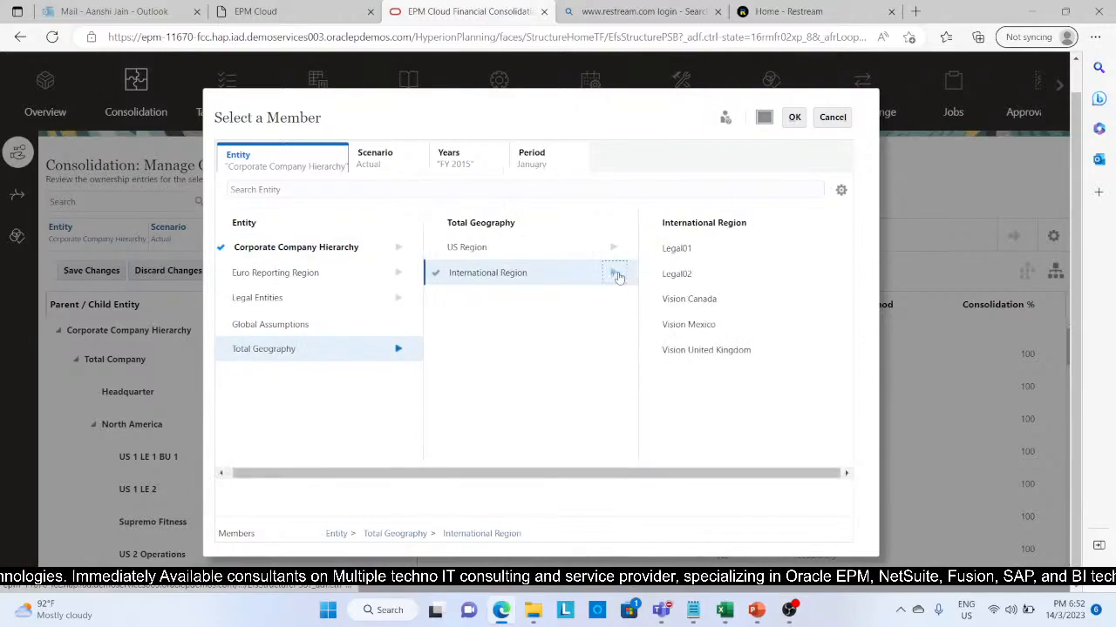
pyautogui.click(471, 275)
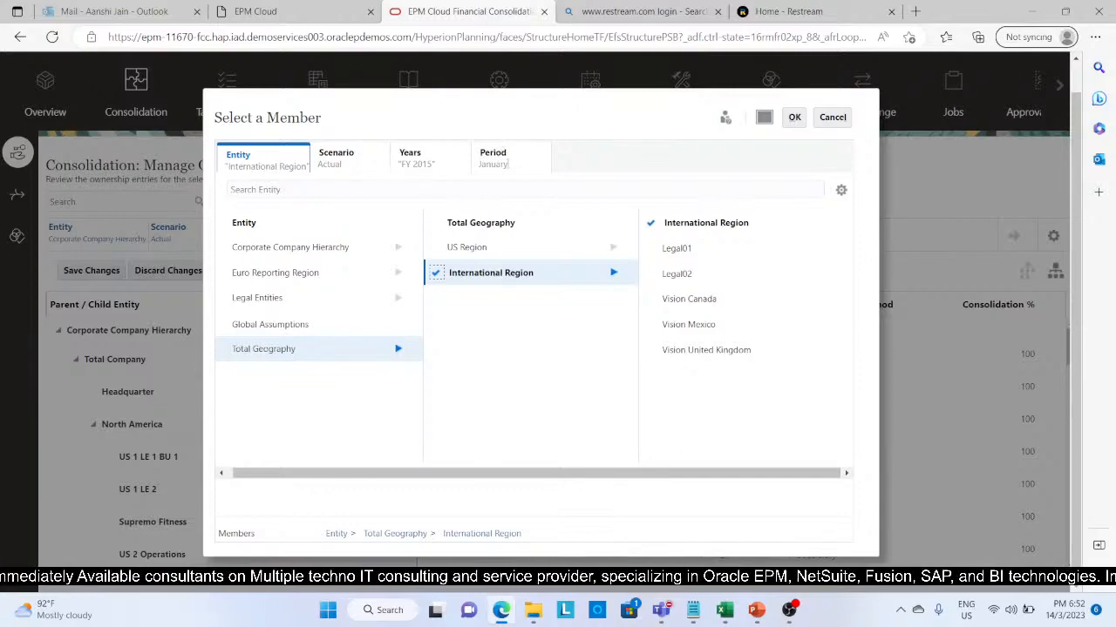
pyautogui.click(791, 121)
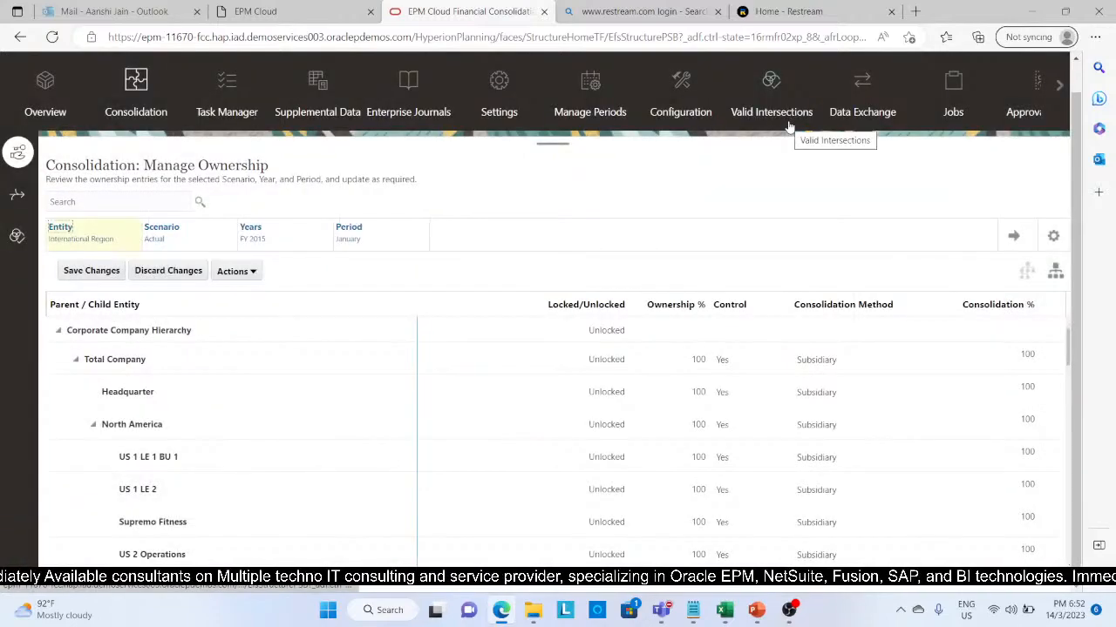
pyautogui.click(1014, 235)
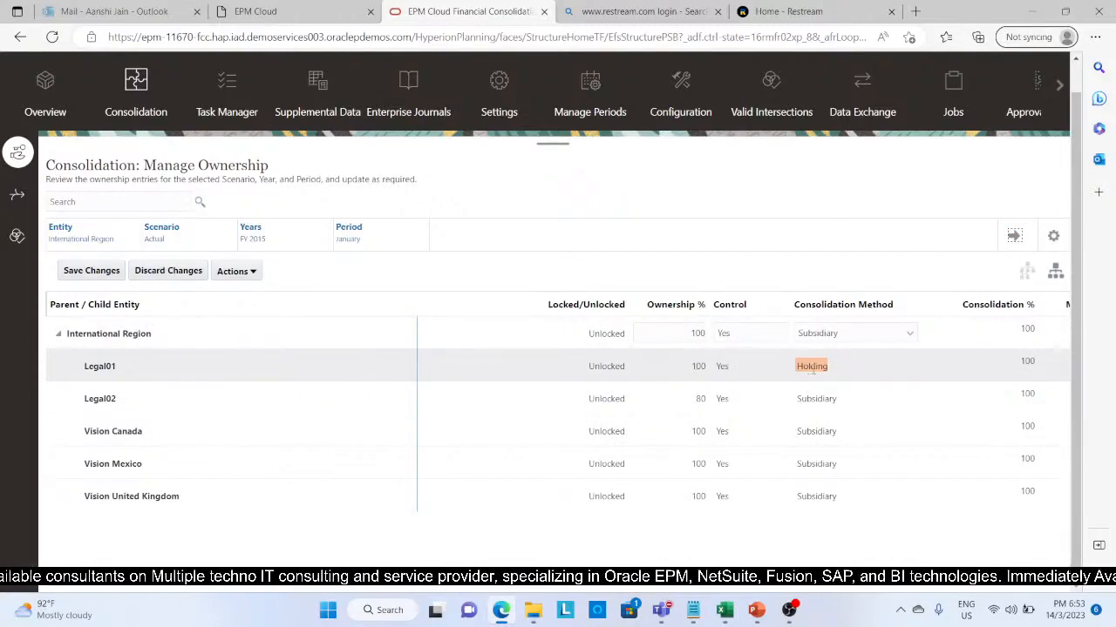
# Step: Set Legal01's consolidation method to Holding
pyautogui.click(846, 366)
pyautogui.click(909, 369)
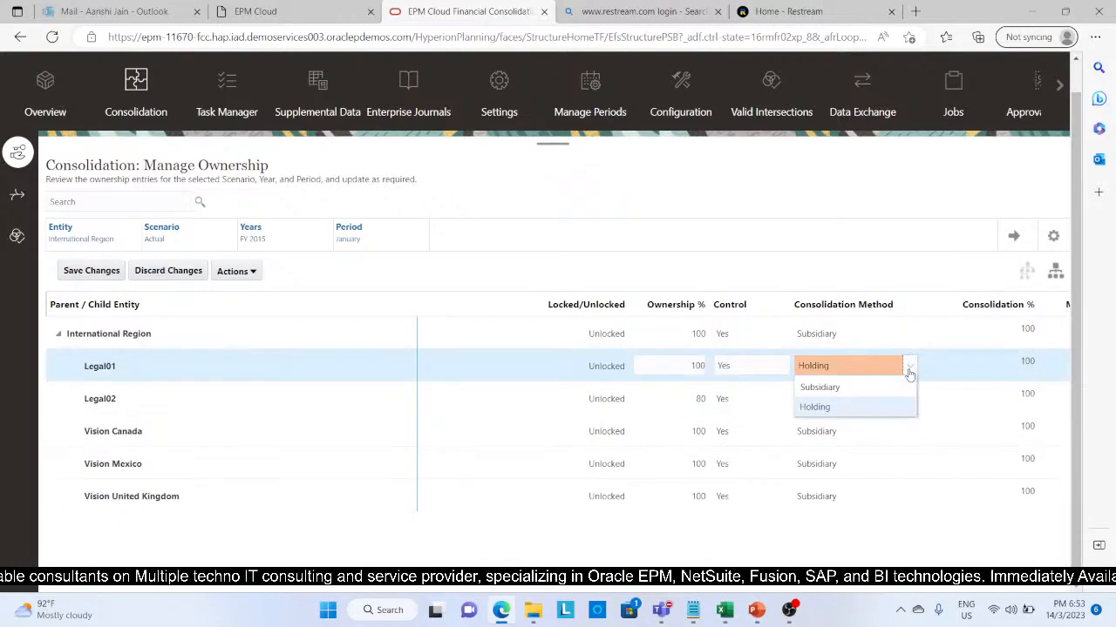
pyautogui.click(887, 407)
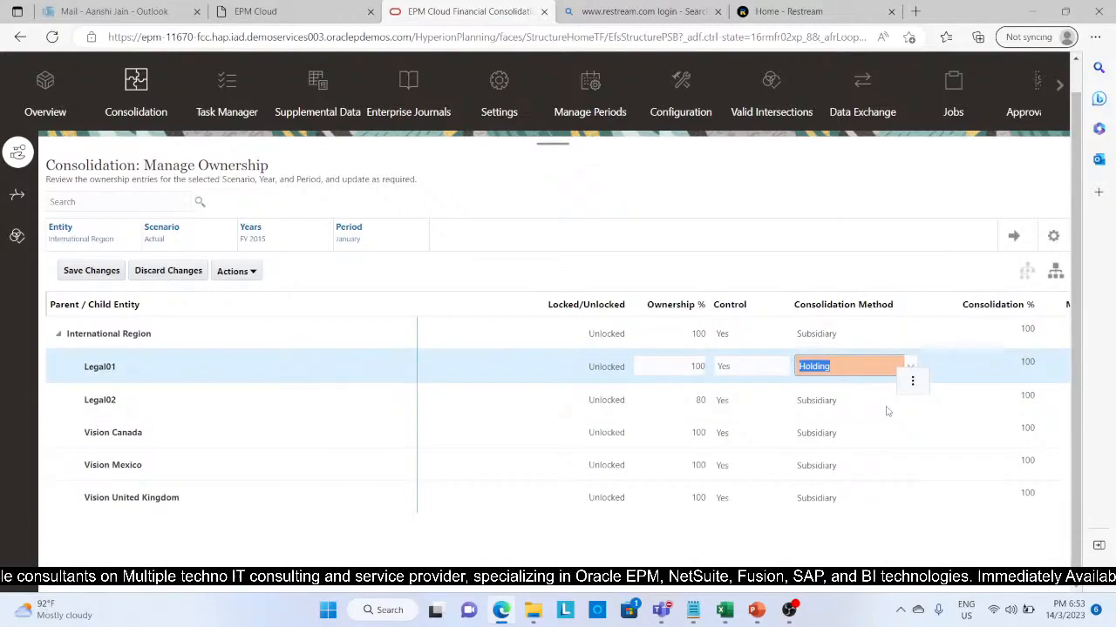
# Step: Set Legal02's ownership to 80% with the Subsidiary consolidation method and save the ownership changes
pyautogui.click(700, 400)
pyautogui.press('BackSpace')
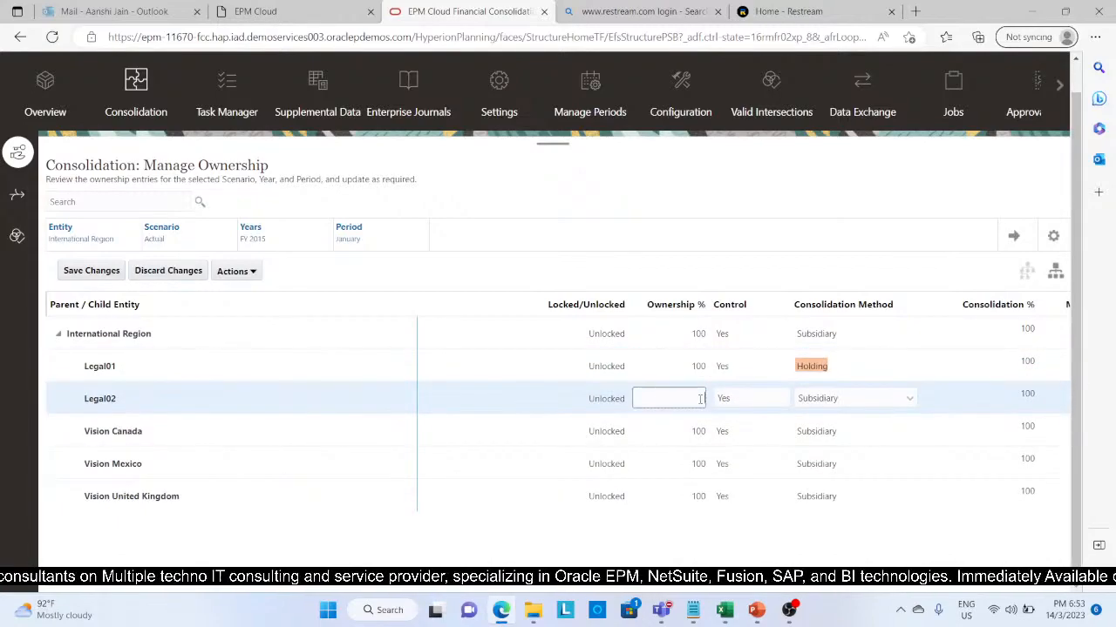
pyautogui.write('80')
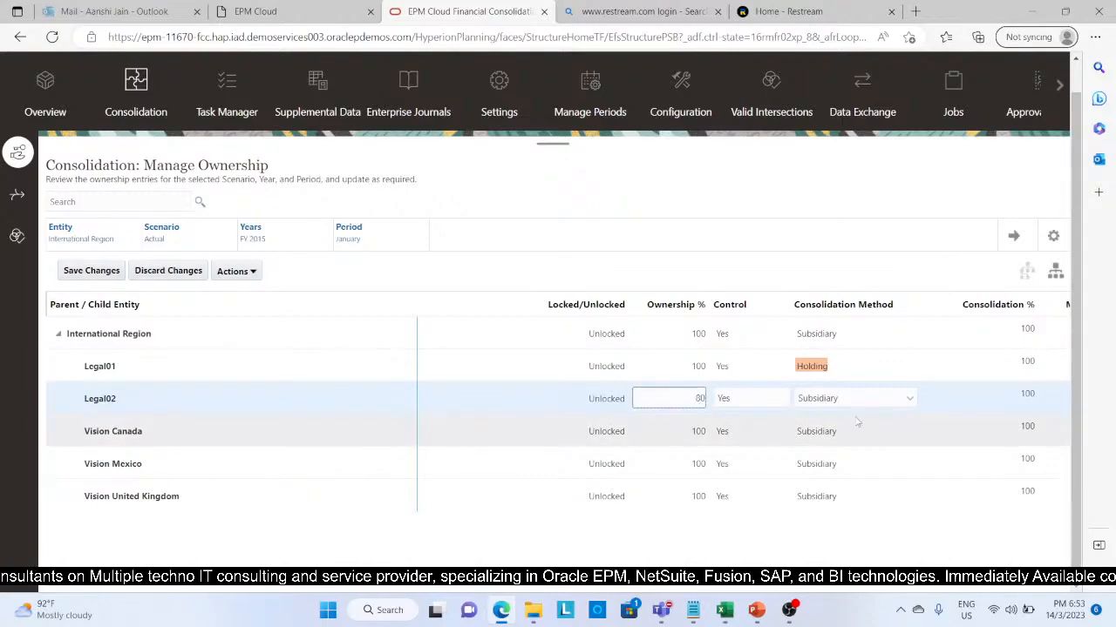
pyautogui.click(909, 400)
pyautogui.click(902, 424)
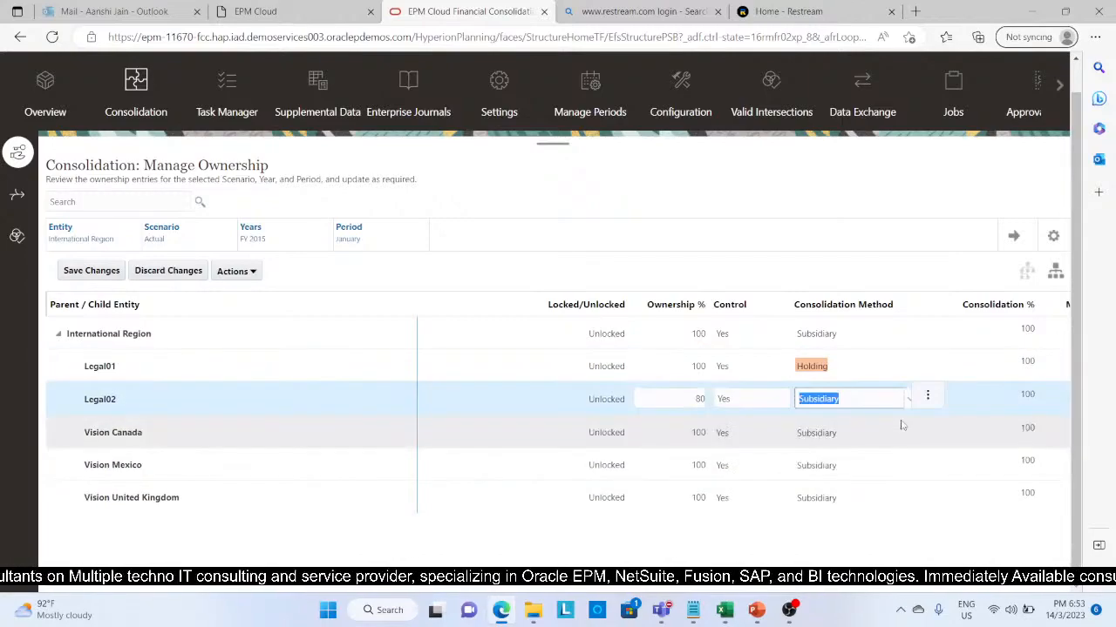
pyautogui.click(571, 546)
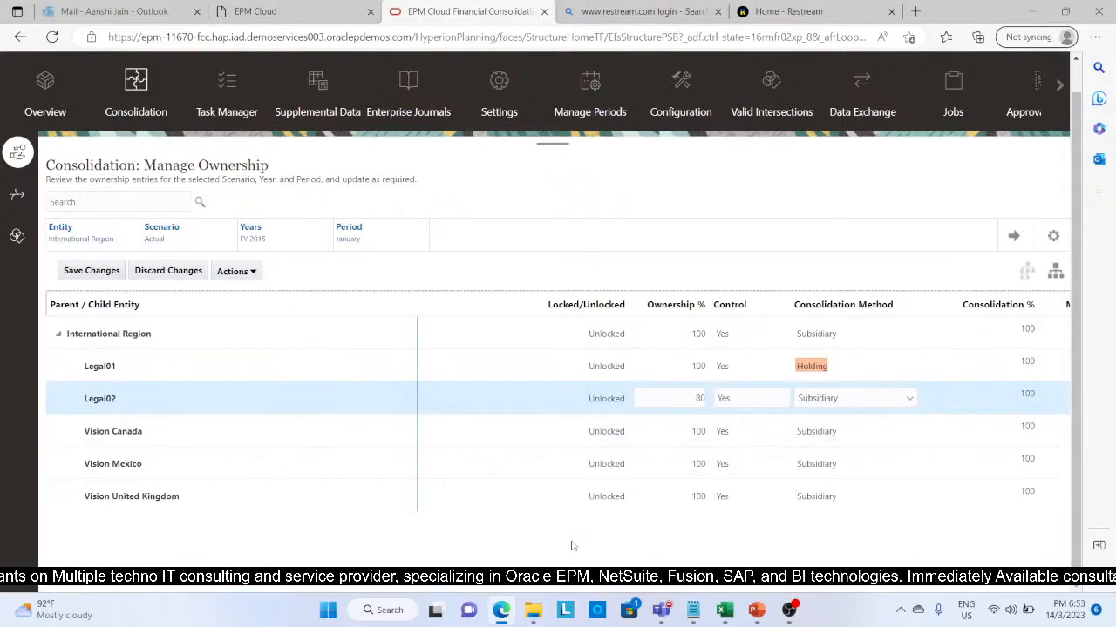
pyautogui.click(93, 271)
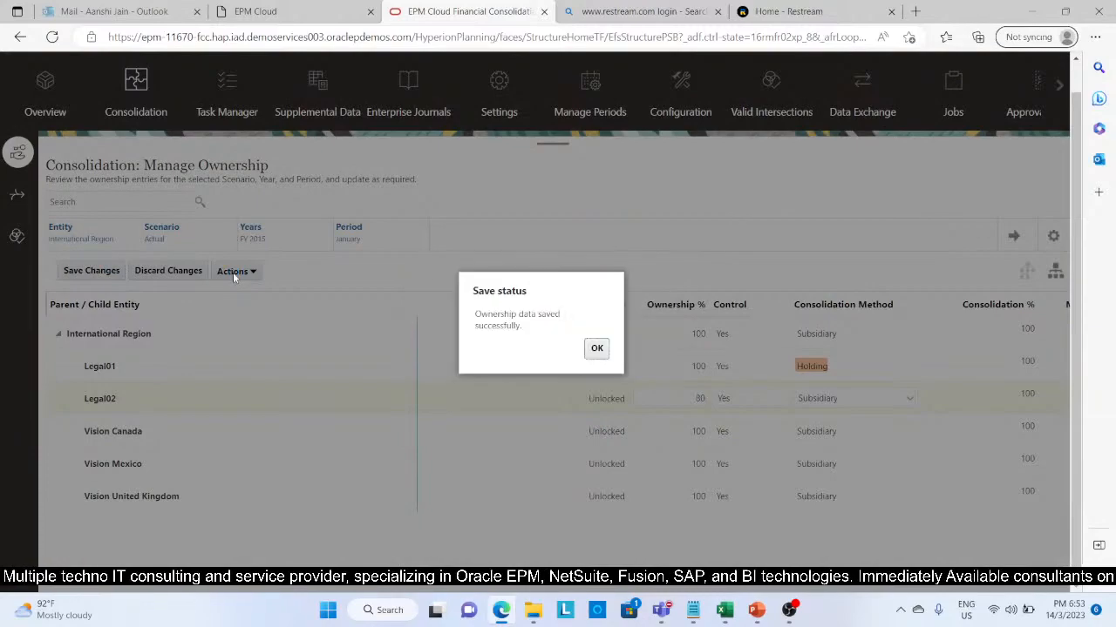
pyautogui.click(597, 349)
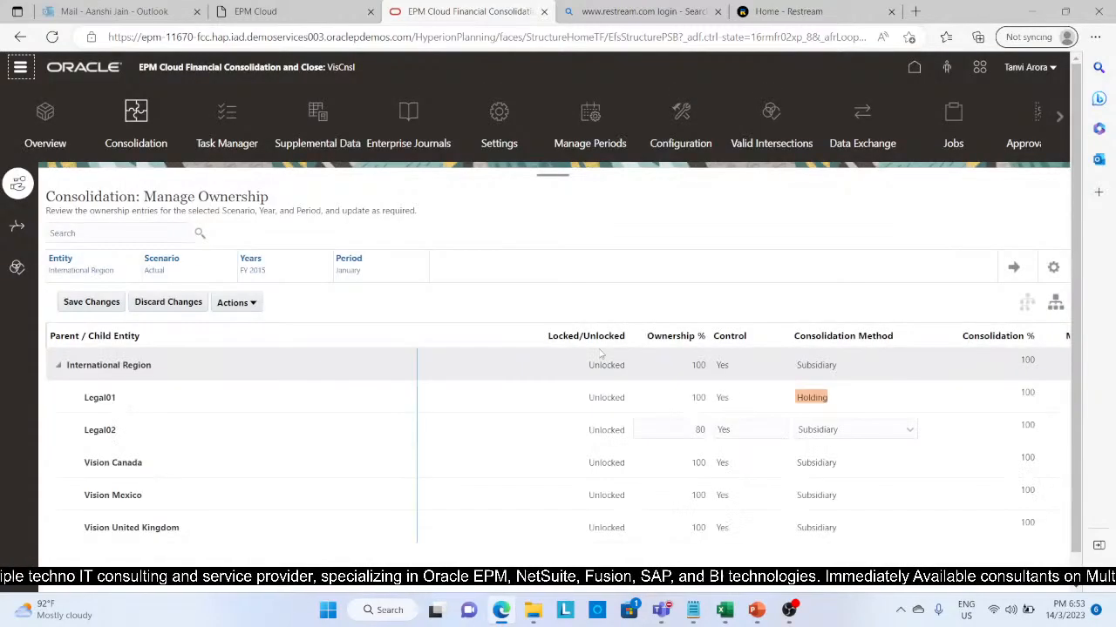
# Step: Recompute the ownership data for scenario Actual, year FY 2015, starting from January
pyautogui.click(251, 309)
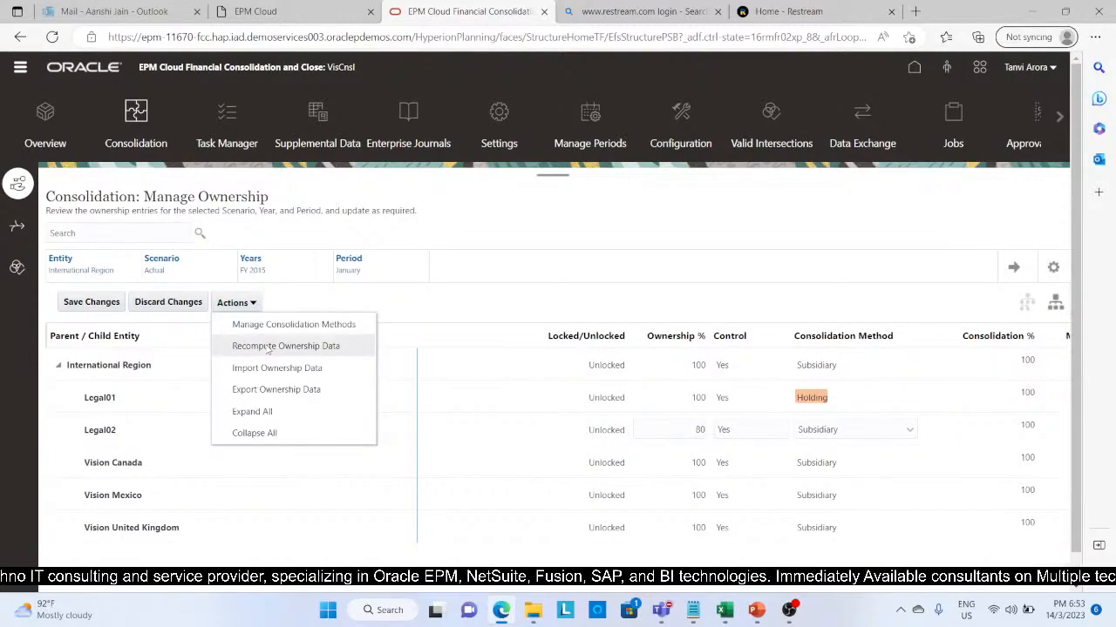
pyautogui.click(269, 347)
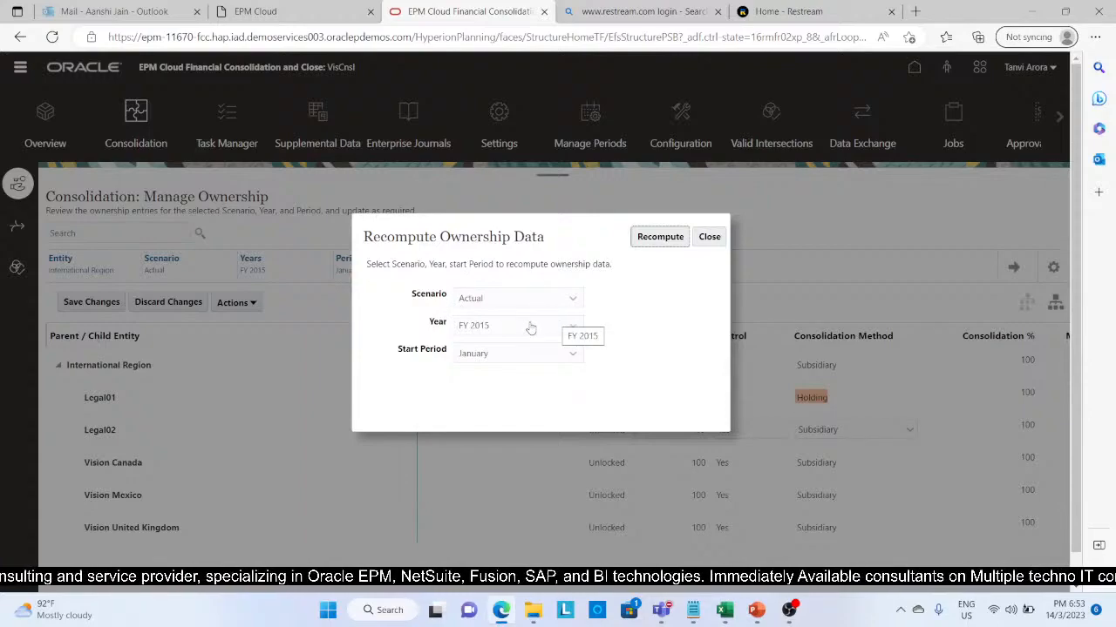
pyautogui.click(667, 238)
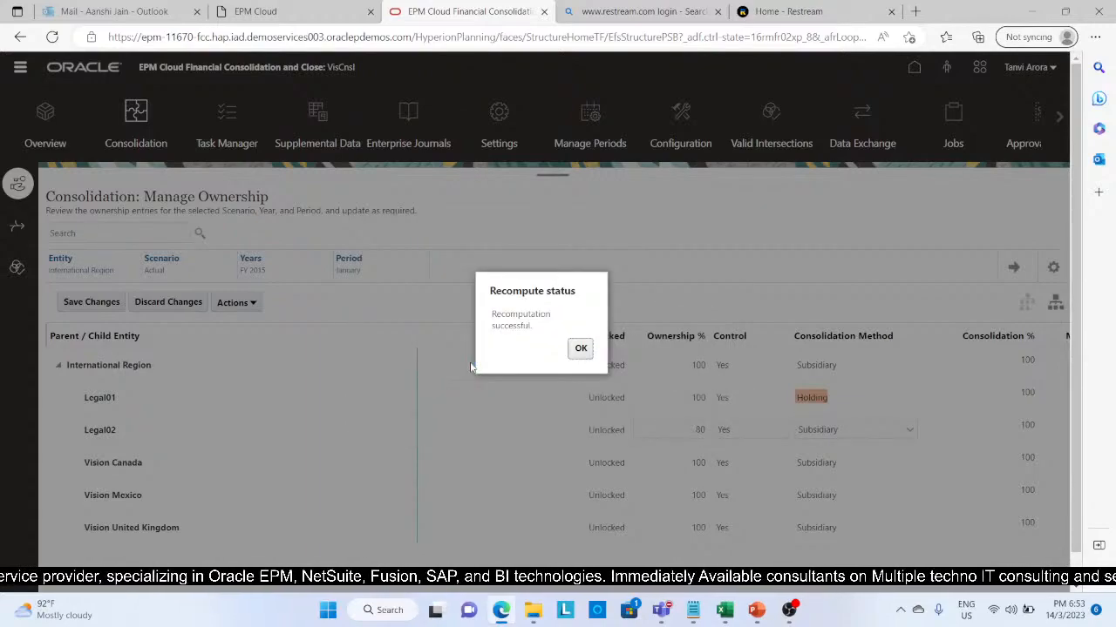
pyautogui.click(584, 353)
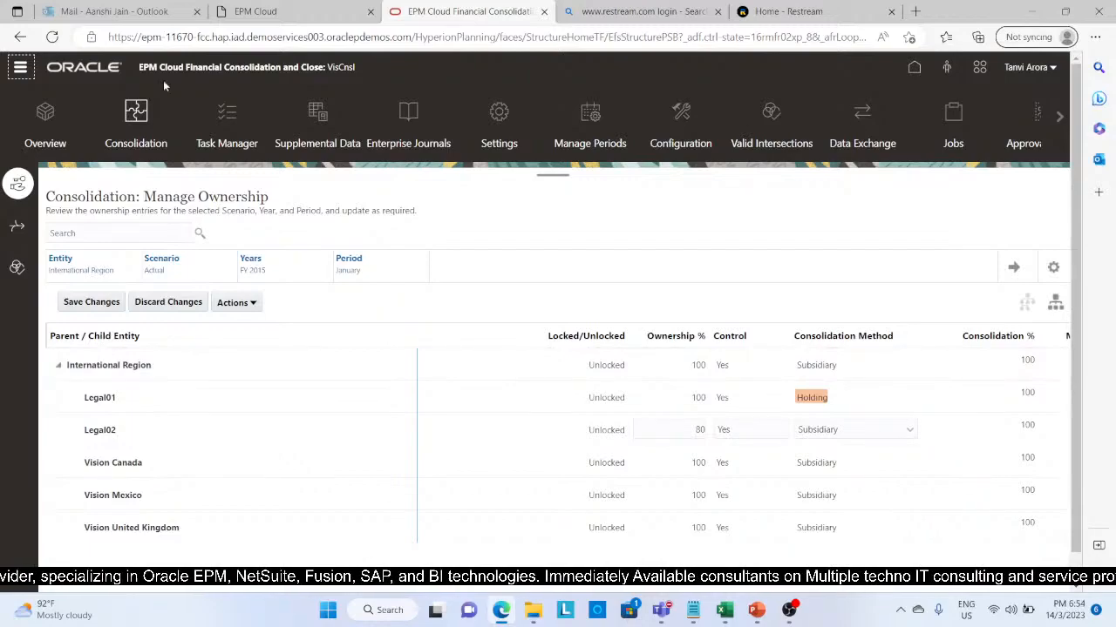
# Step: Run the Consolidate business rule for entity LE01, scenario Actual, period Jan, year FY15
pyautogui.click(20, 70)
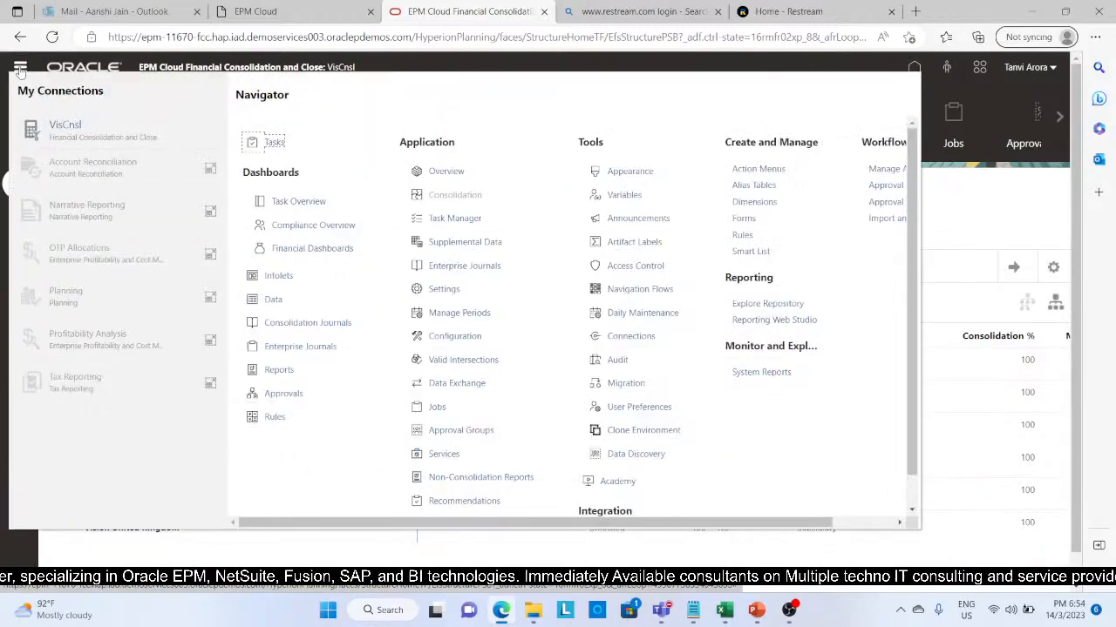
pyautogui.click(275, 418)
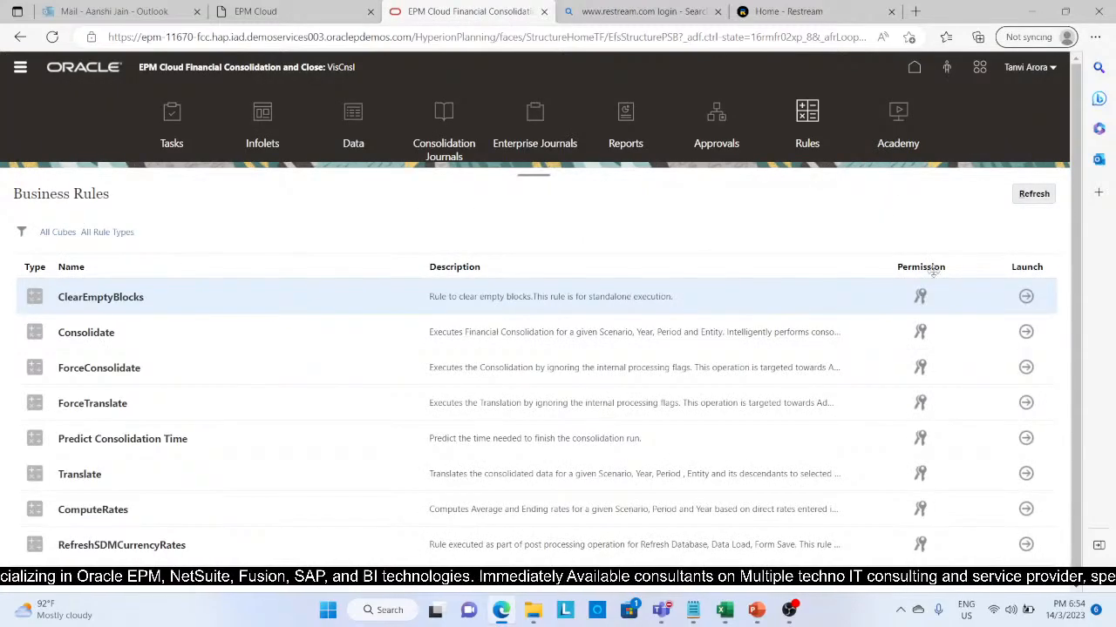
pyautogui.click(1027, 332)
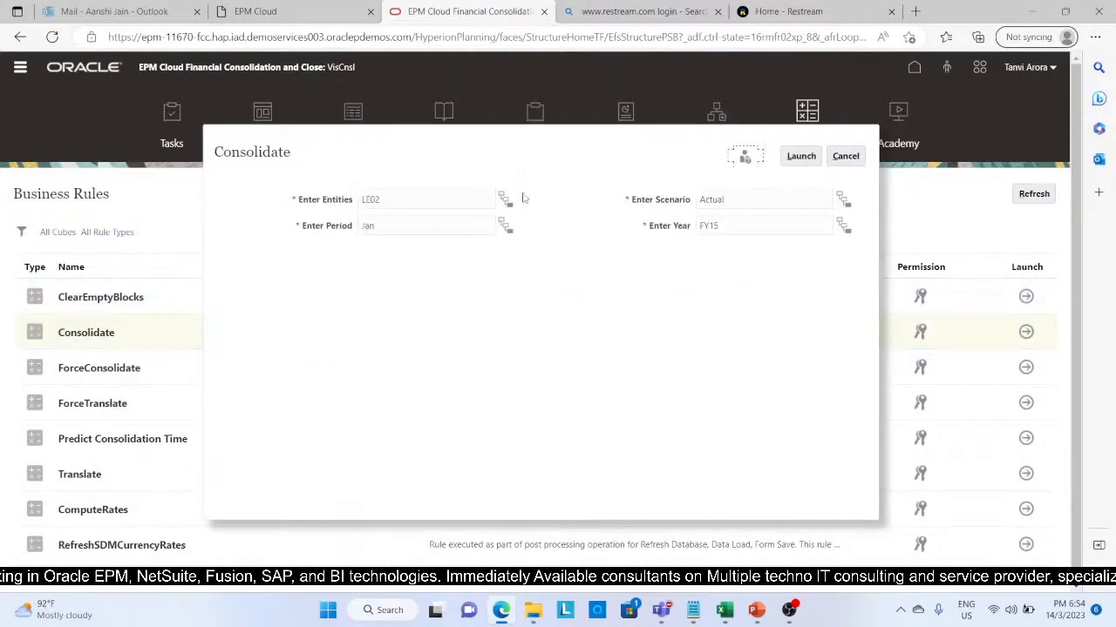
pyautogui.click(450, 199)
pyautogui.press('BackSpace')
pyautogui.write('1')
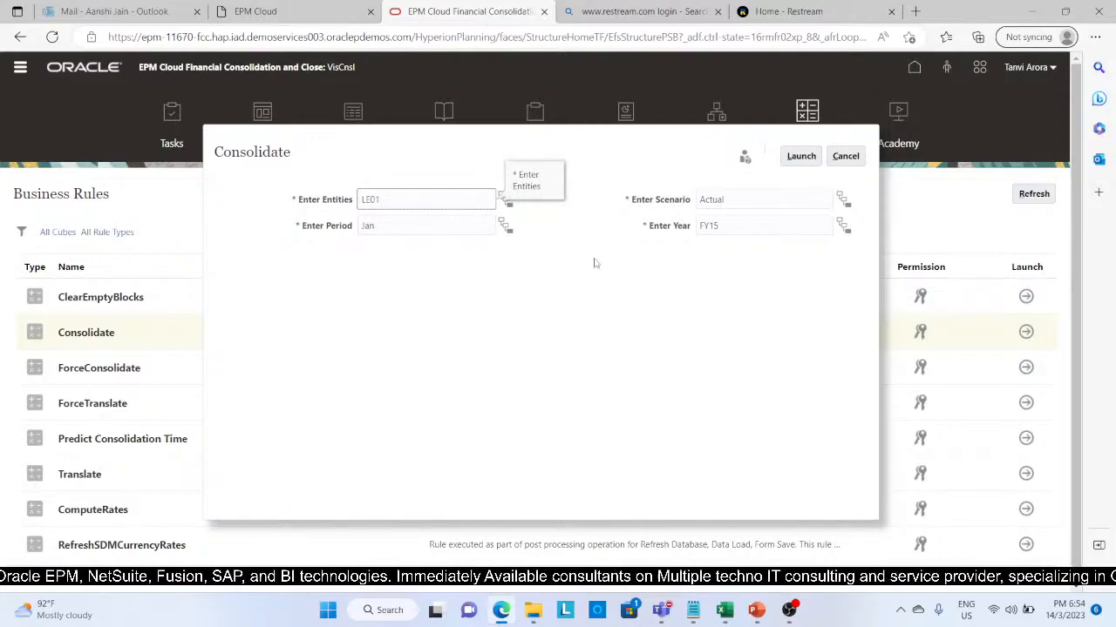
pyautogui.click(798, 161)
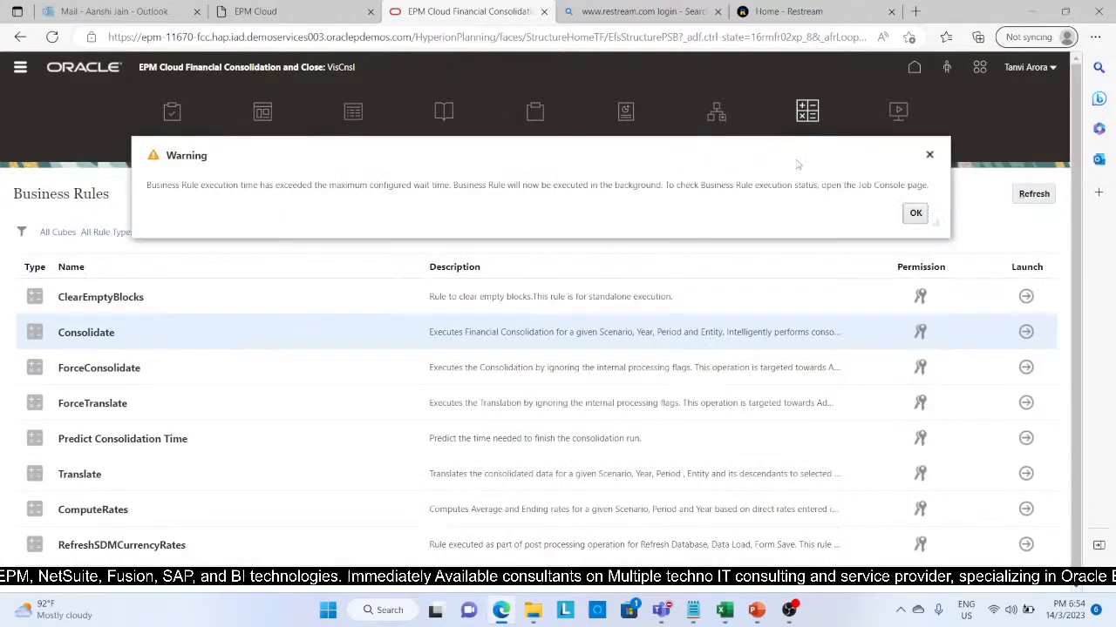
pyautogui.click(916, 214)
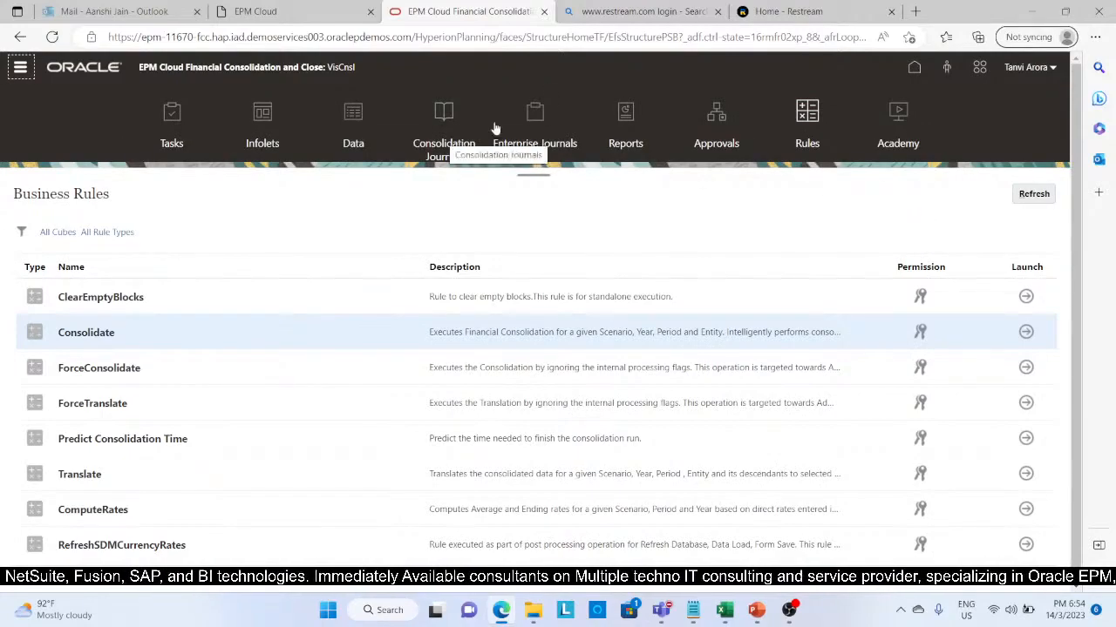
# Step: Check the Consolidate run's status in the application's recent job activity and refresh the list
pyautogui.click(915, 68)
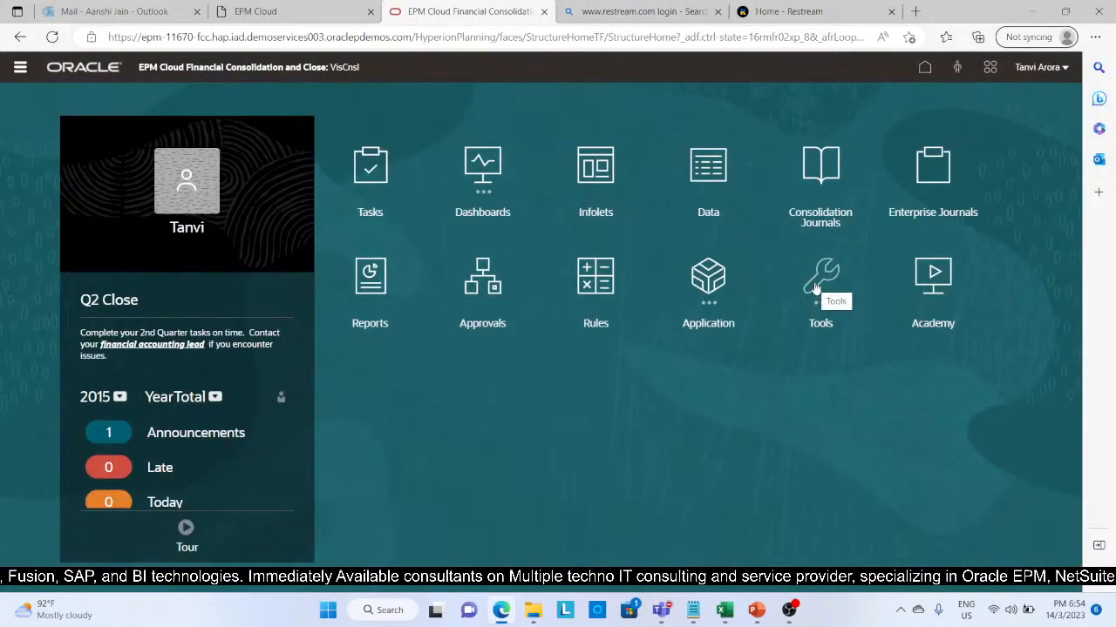
pyautogui.click(816, 287)
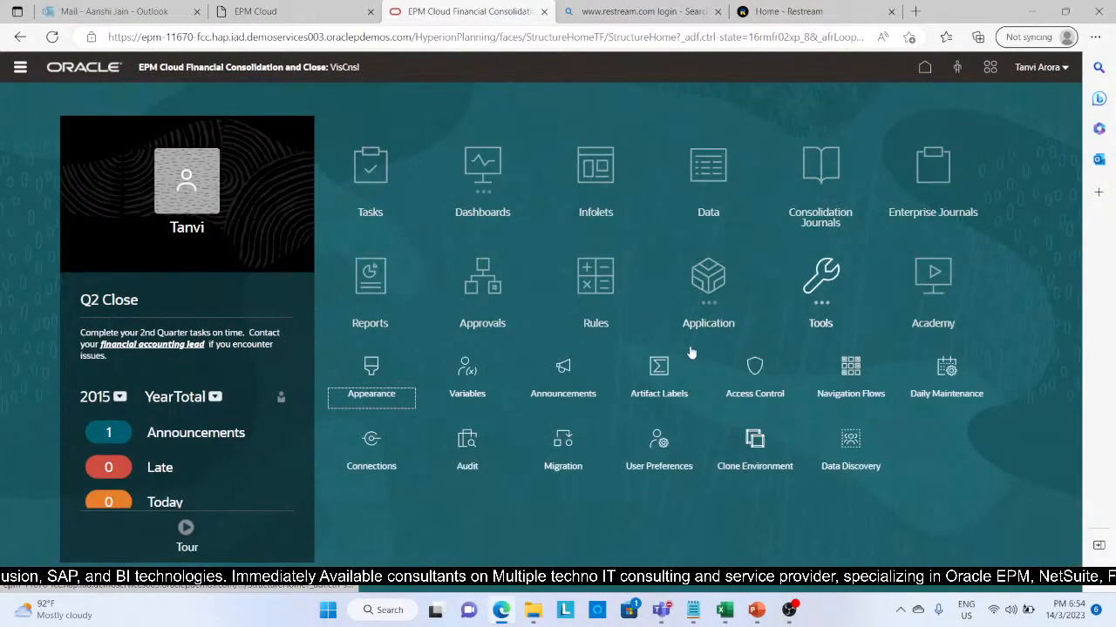
pyautogui.click(711, 292)
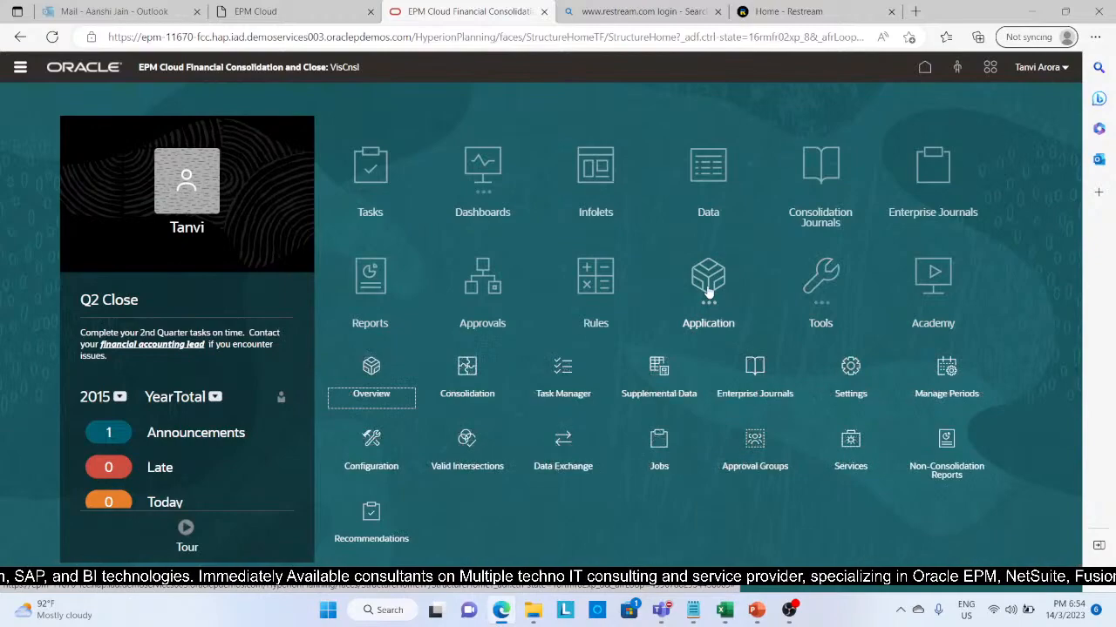
pyautogui.click(660, 450)
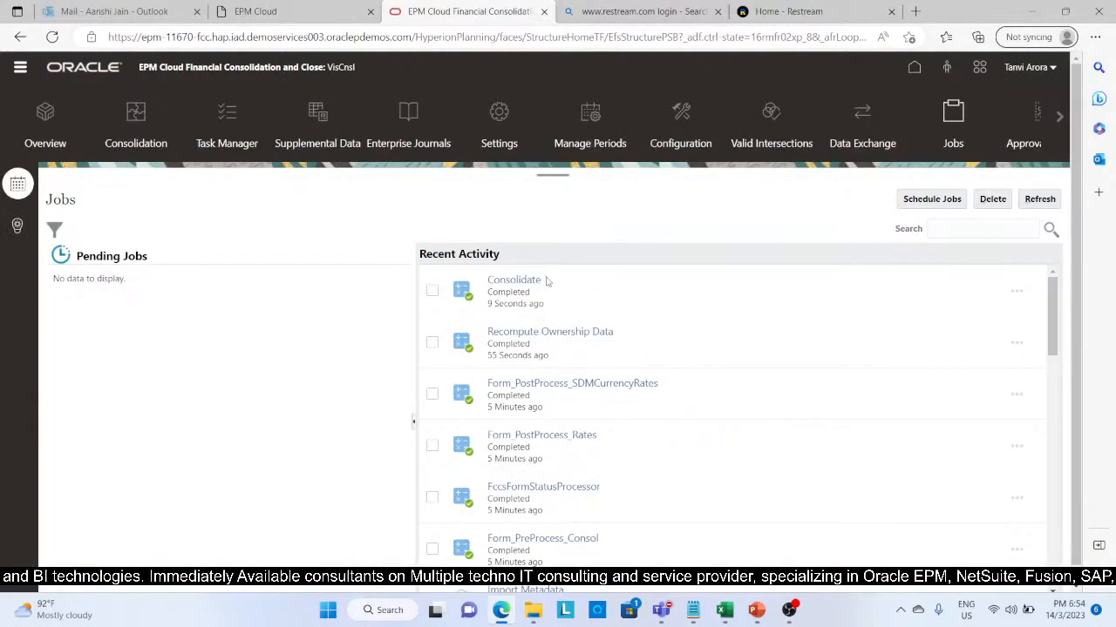
pyautogui.click(1044, 202)
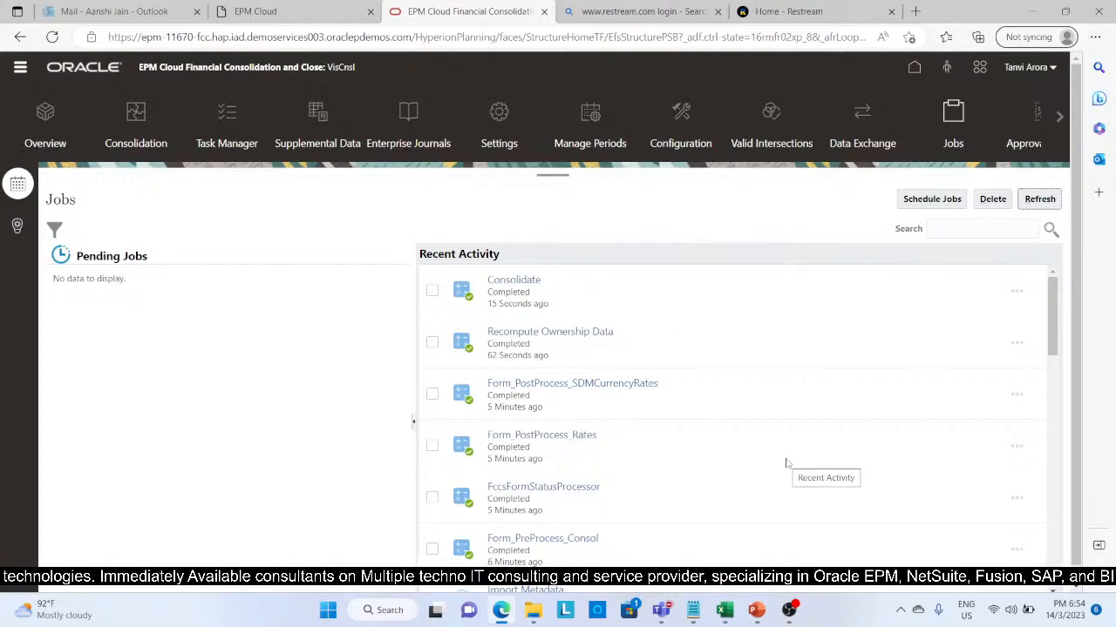
# Step: Switch to the Excel workbook and review the dimension members heading column C of the Output sheet, from Local GAAP to January
pyautogui.moveTo(725, 612)
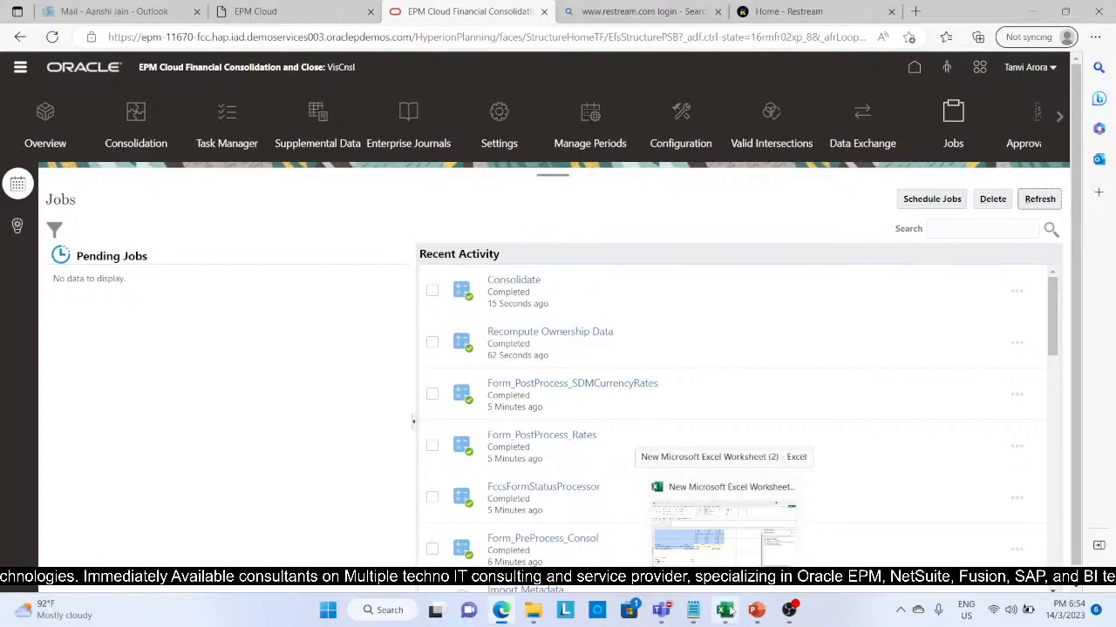
pyautogui.click(726, 612)
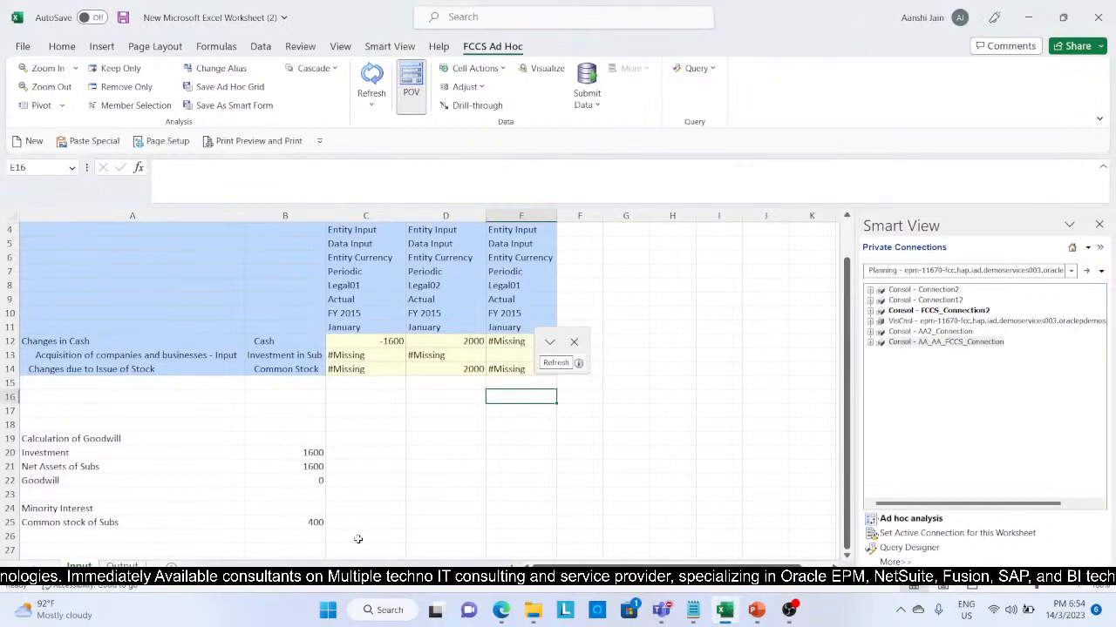
pyautogui.click(131, 566)
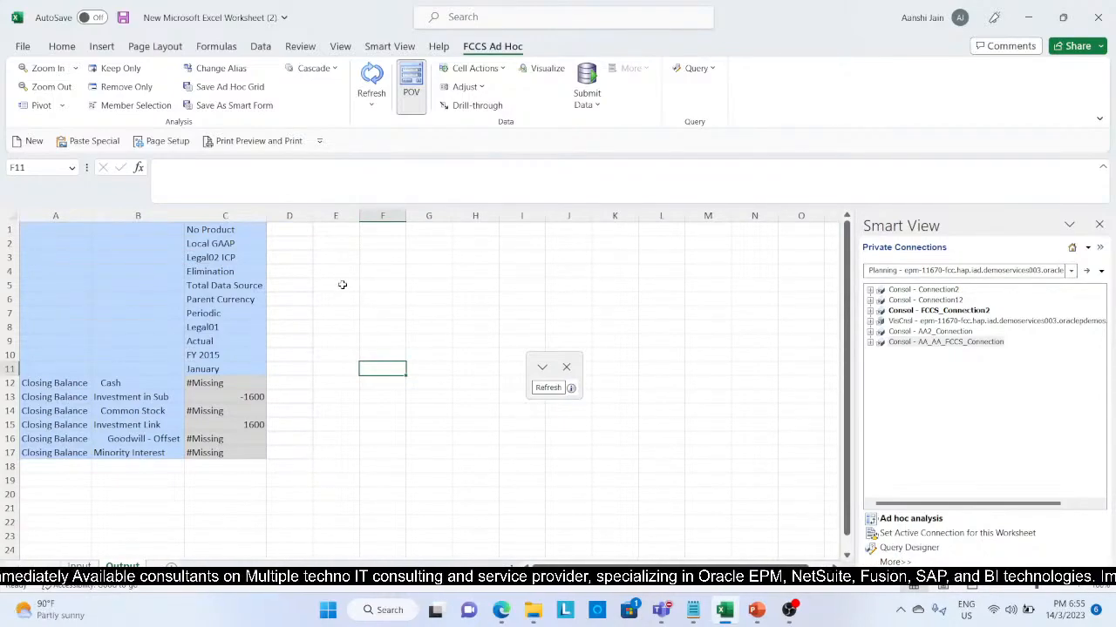
pyautogui.click(236, 243)
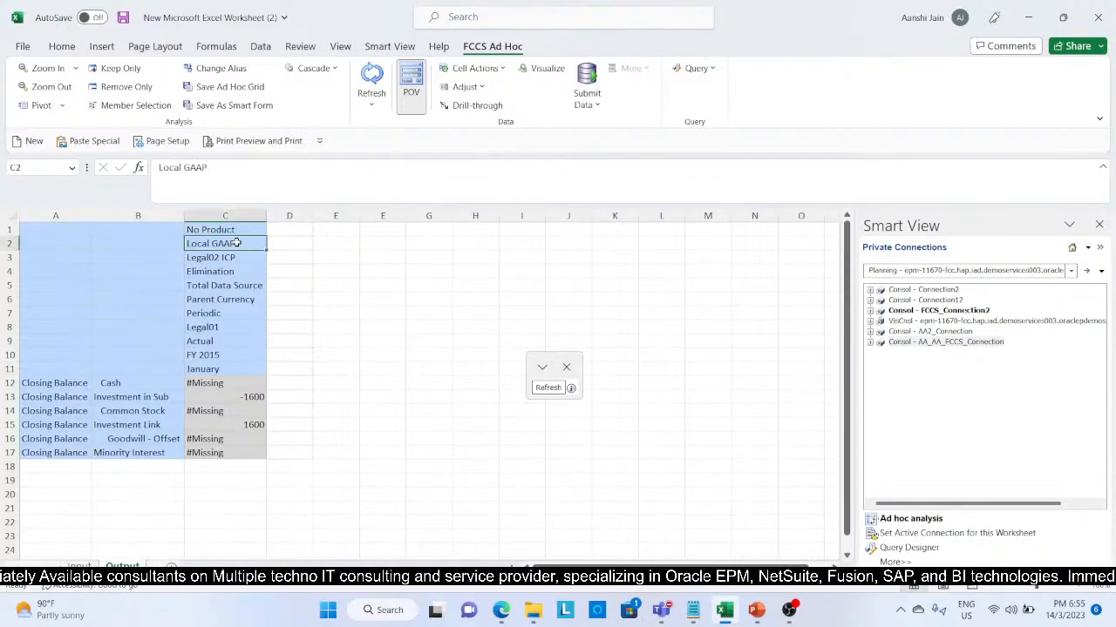
pyautogui.click(234, 257)
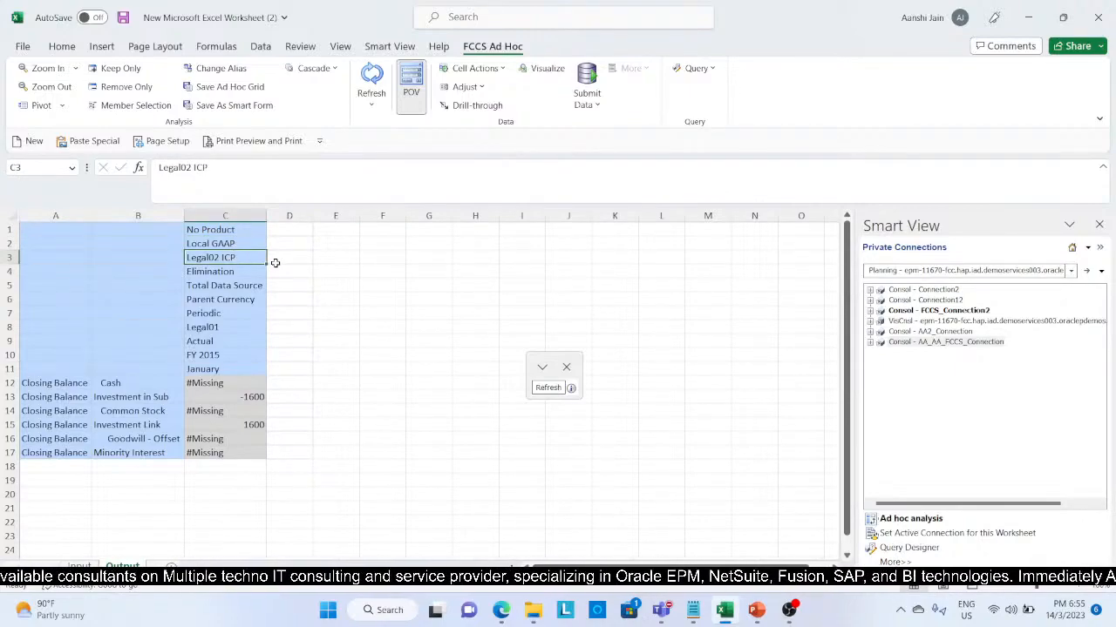
pyautogui.click(253, 271)
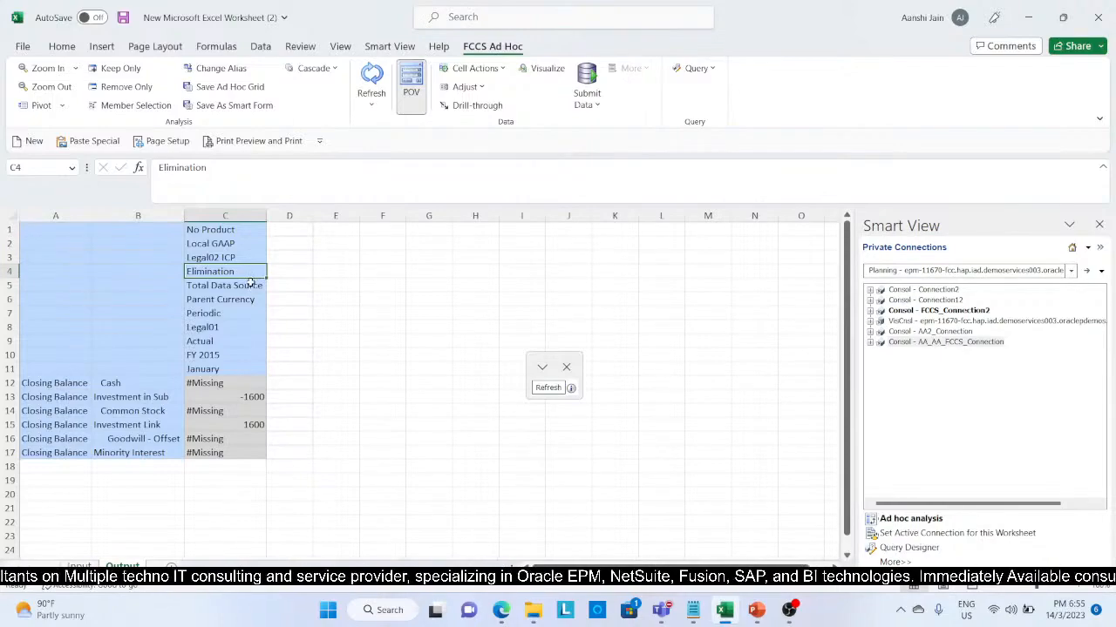
pyautogui.click(250, 284)
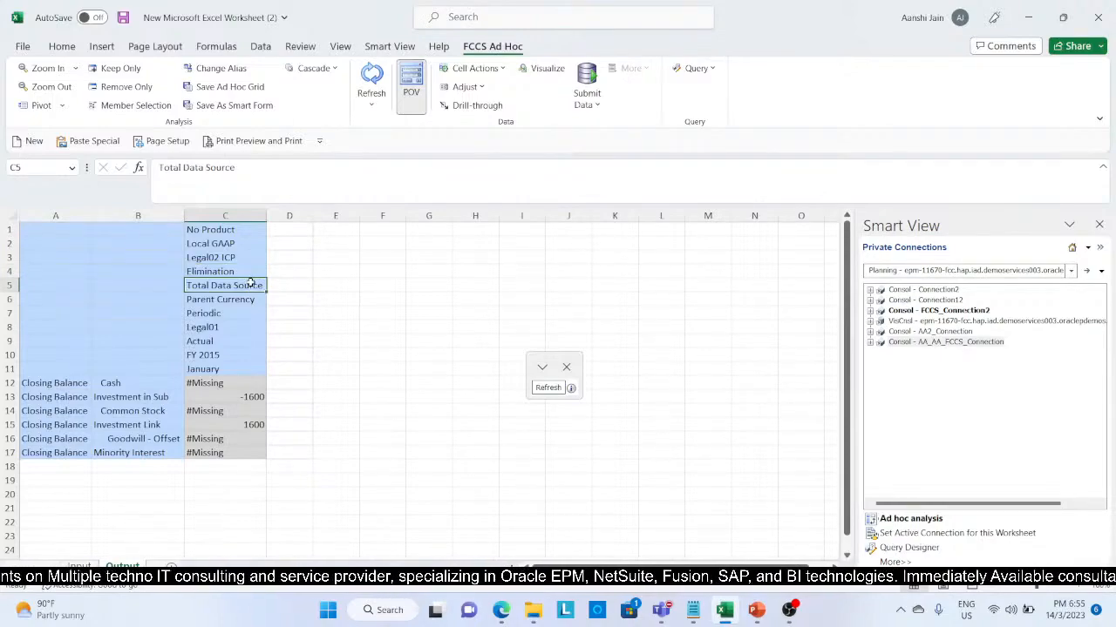
pyautogui.click(249, 300)
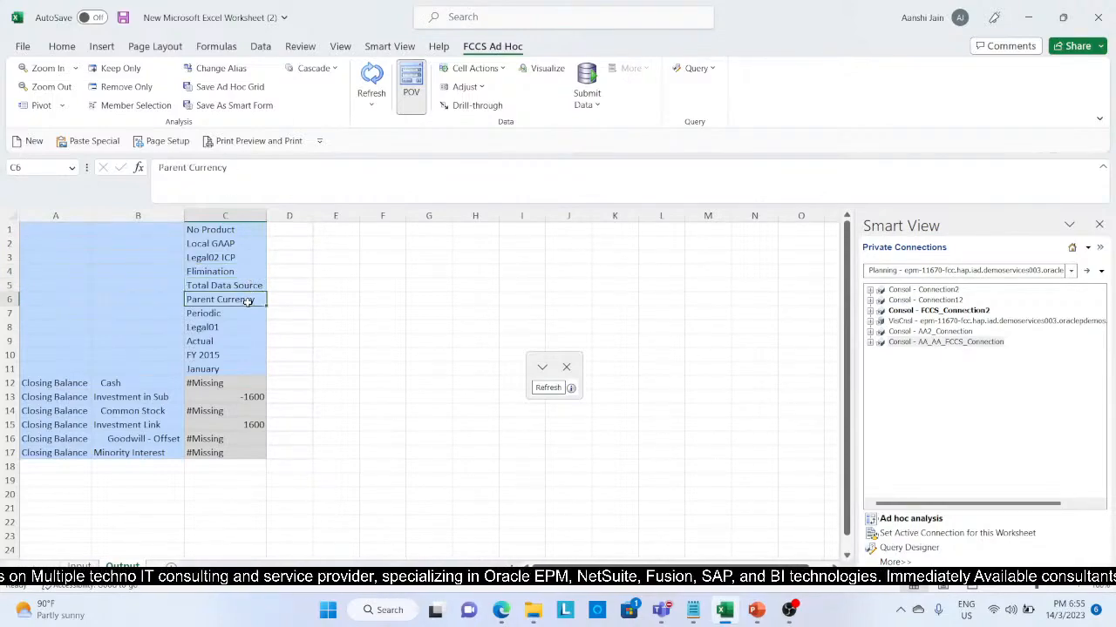
pyautogui.click(246, 311)
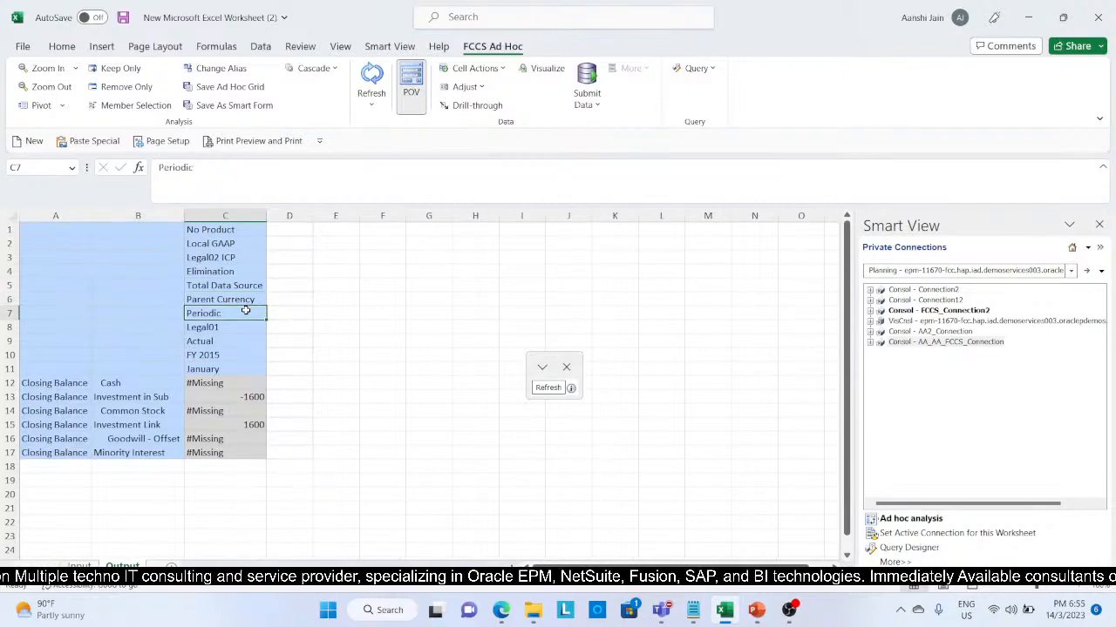
pyautogui.click(237, 328)
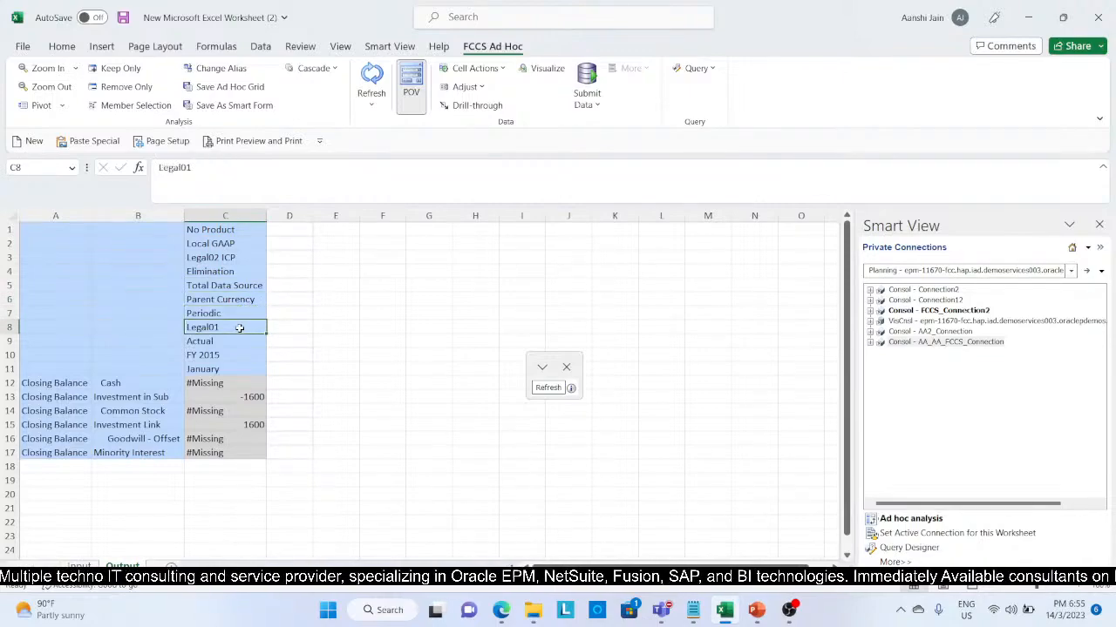
pyautogui.click(235, 340)
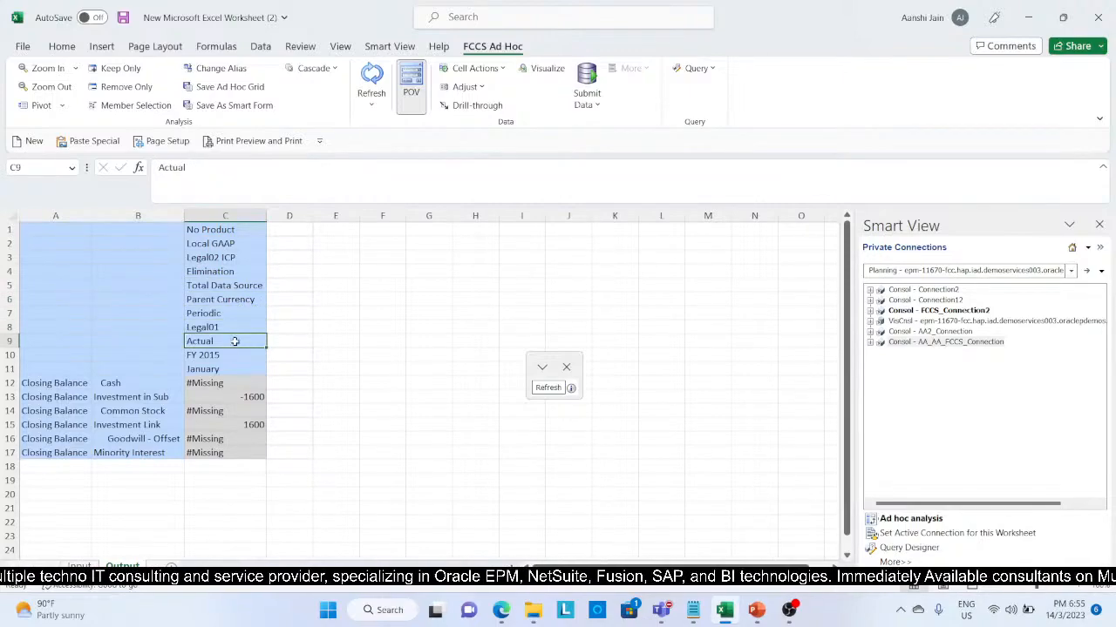
pyautogui.click(229, 351)
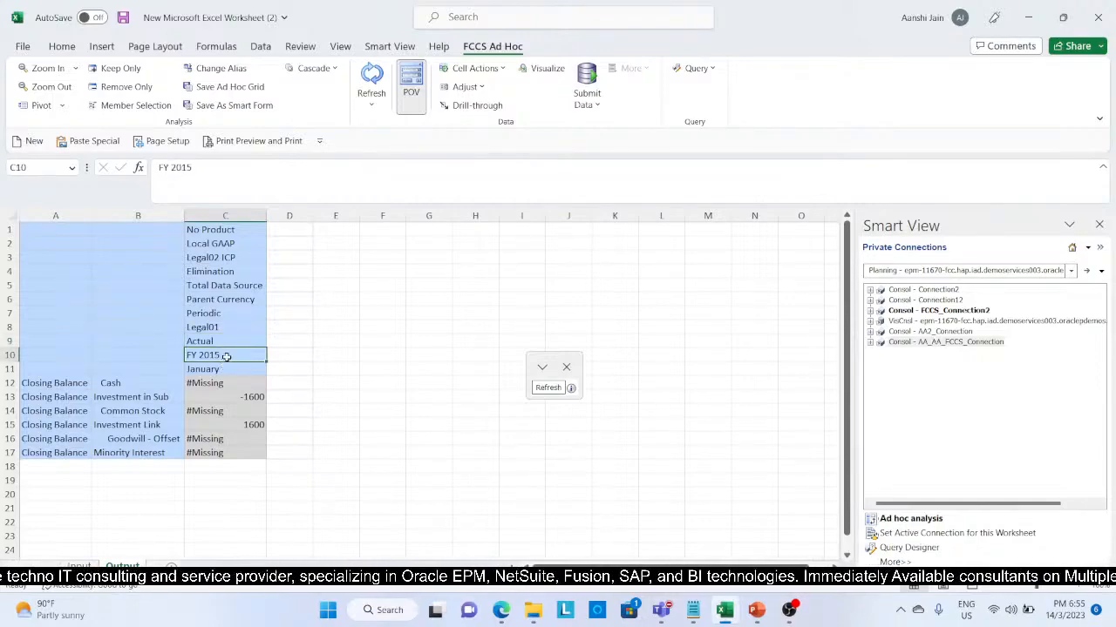
pyautogui.click(220, 369)
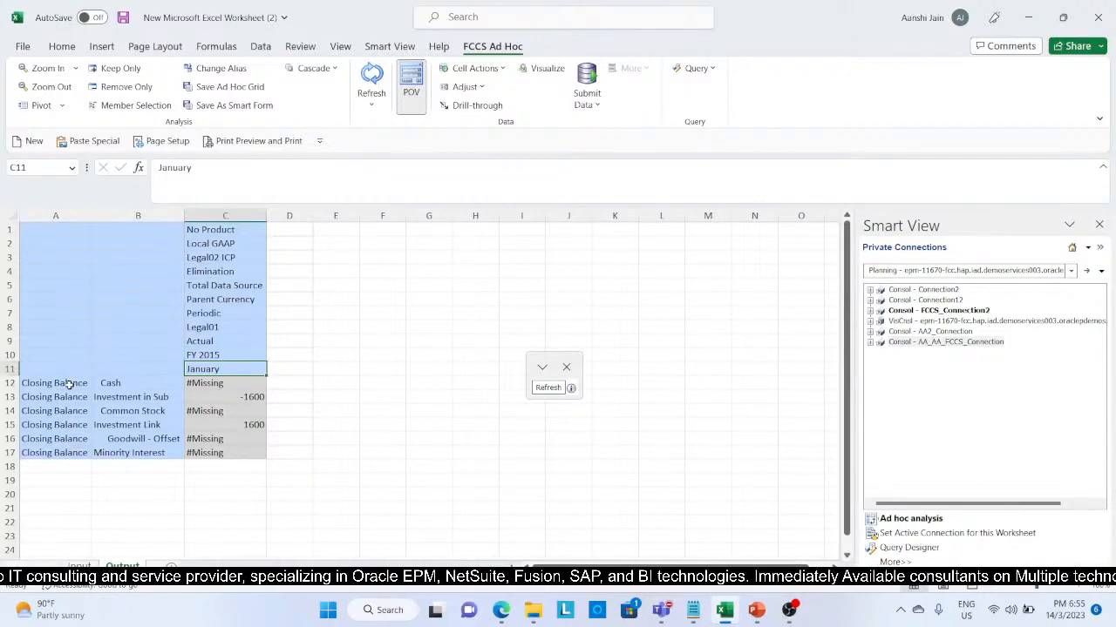
# Step: Review the Output sheet's account rows from Cash and Investment in Sub through Goodwill - Offset and Minority Interest
pyautogui.click(138, 381)
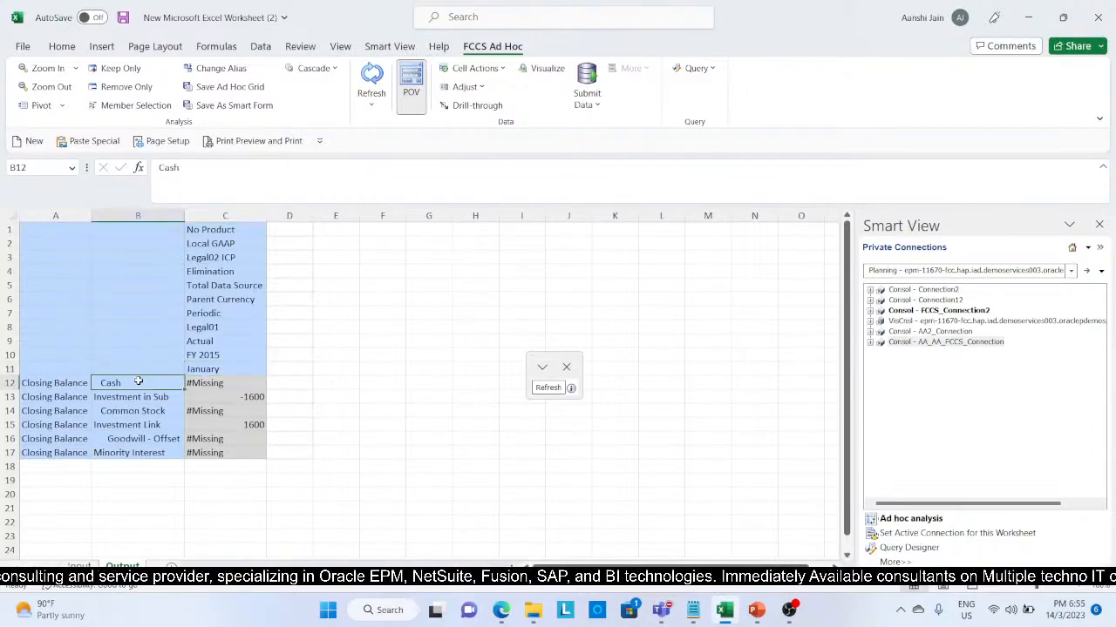
pyautogui.click(139, 397)
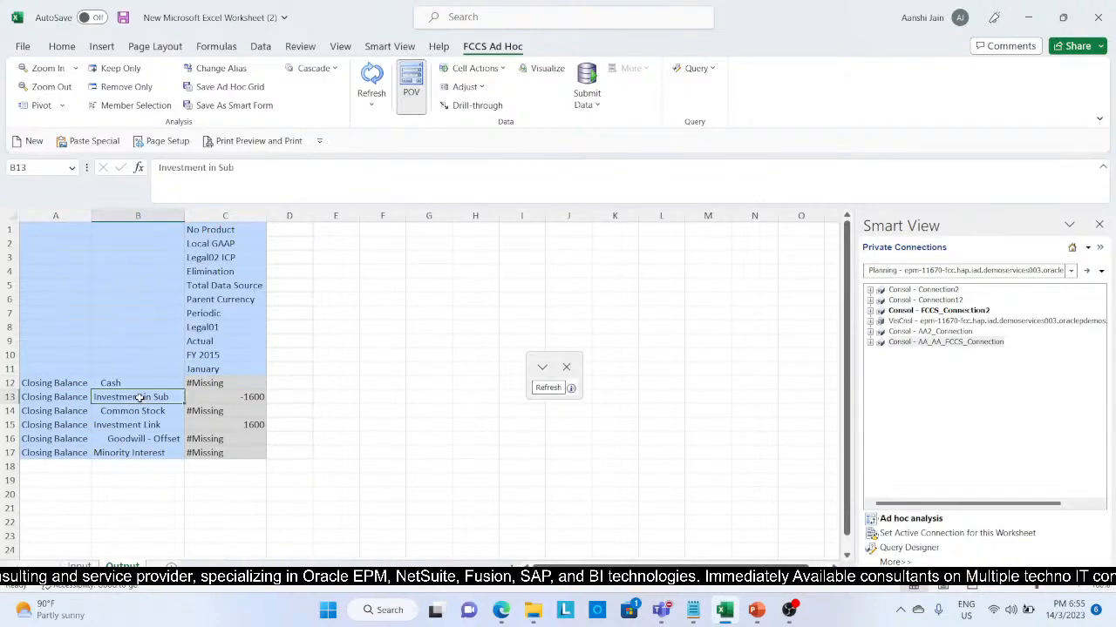
pyautogui.click(137, 411)
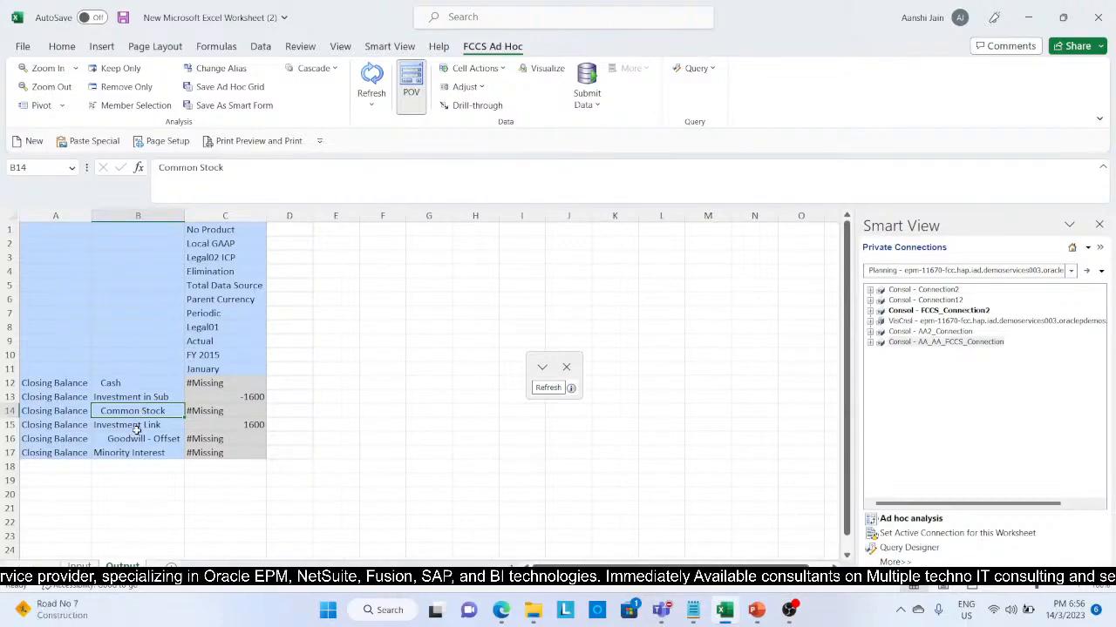
pyautogui.click(136, 429)
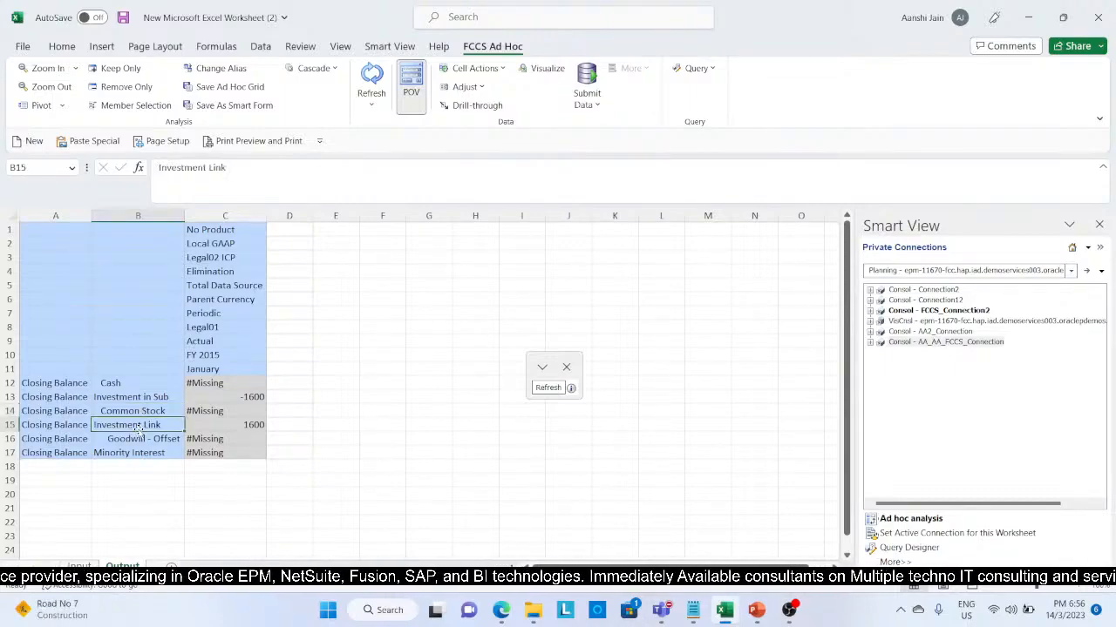
pyautogui.click(137, 440)
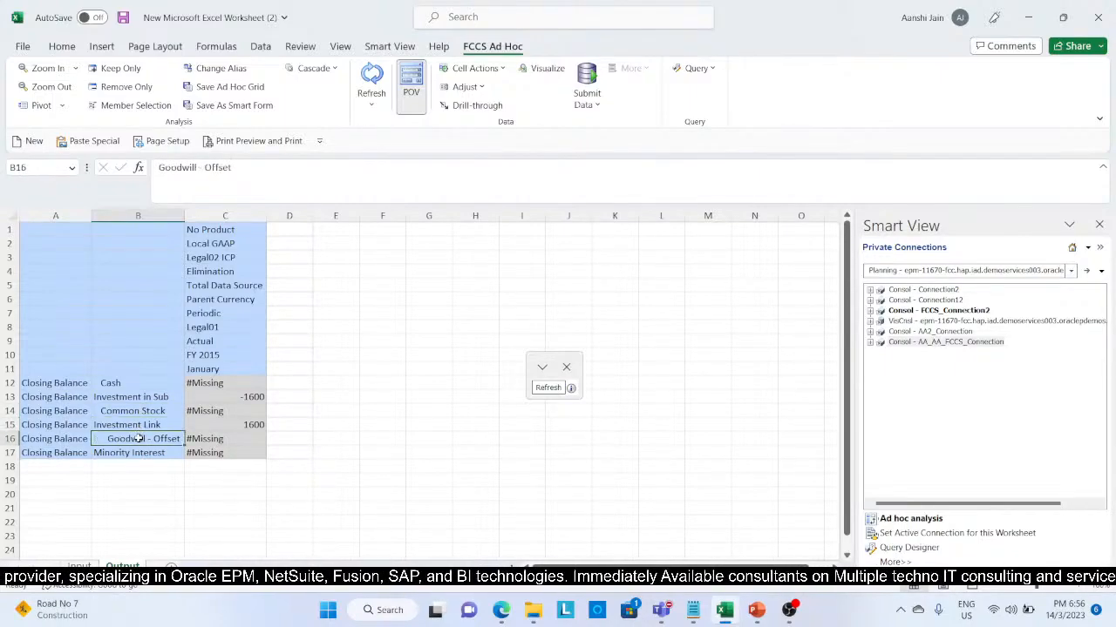
pyautogui.click(137, 451)
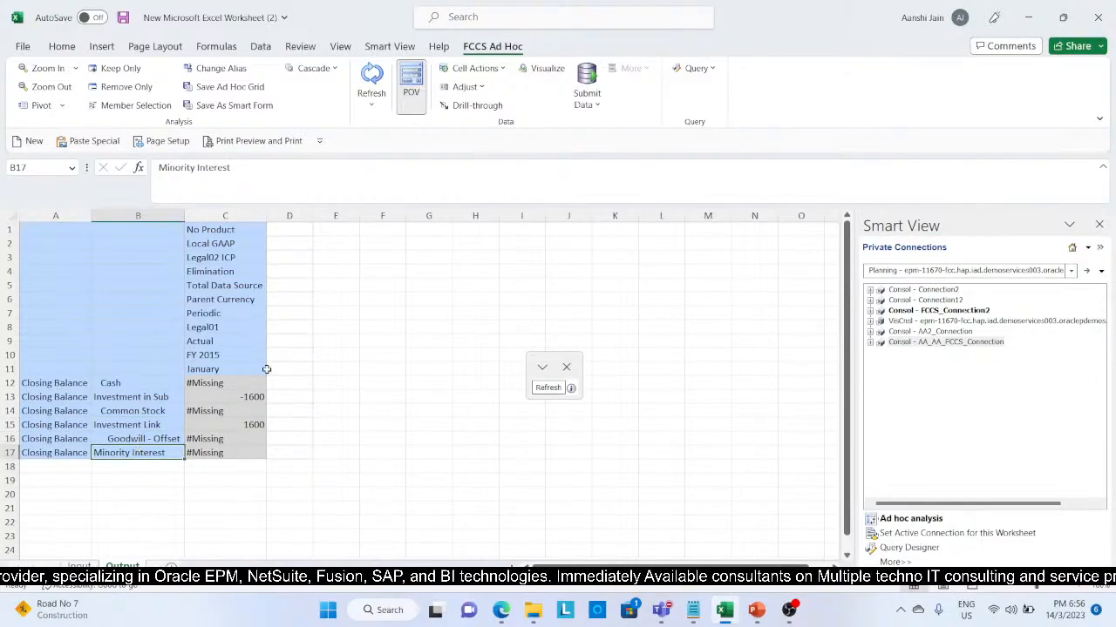
# Step: Copy the Output grid's column C, rows 1 to 17, into column D and fit the new column's width to its contents
pyautogui.click(223, 233)
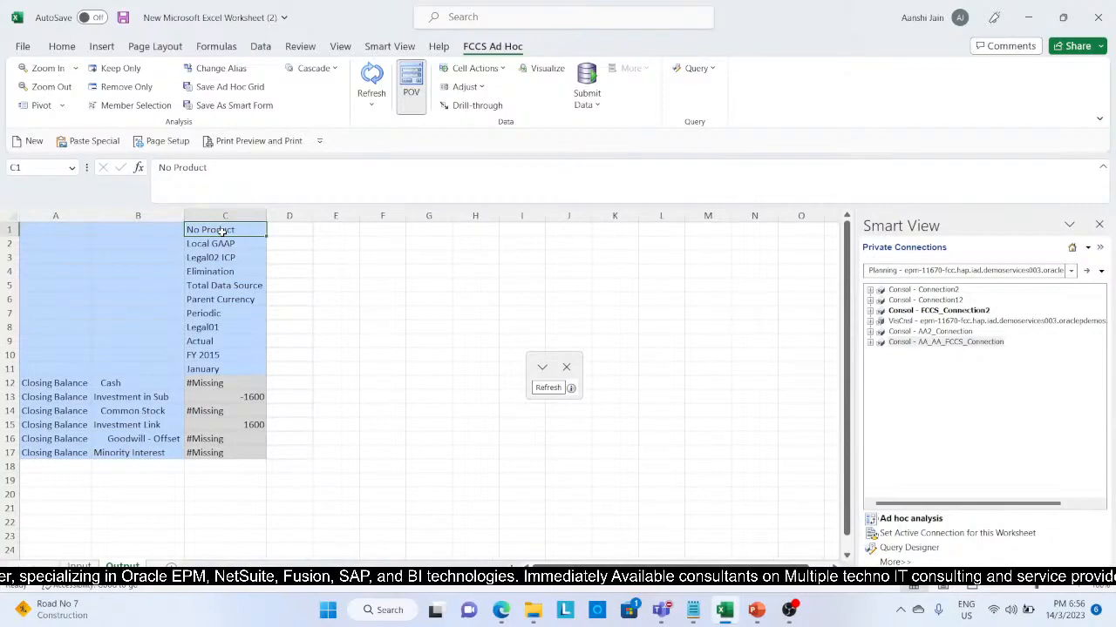
pyautogui.hotkey('shift', 'Down')
pyautogui.hotkey('shift', 'Down')
pyautogui.hotkey('shift', 'Down')
pyautogui.hotkey('shift', 'Down')
pyautogui.hotkey('shift', 'Down')
pyautogui.hotkey('shift', 'Down')
pyautogui.hotkey('shift', 'Down')
pyautogui.hotkey('shift', 'Down')
pyautogui.hotkey('shift', 'Down')
pyautogui.hotkey('shift', 'Down')
pyautogui.hotkey('shift', 'Down')
pyautogui.hotkey('shift', 'Down')
pyautogui.hotkey('shift', 'Down')
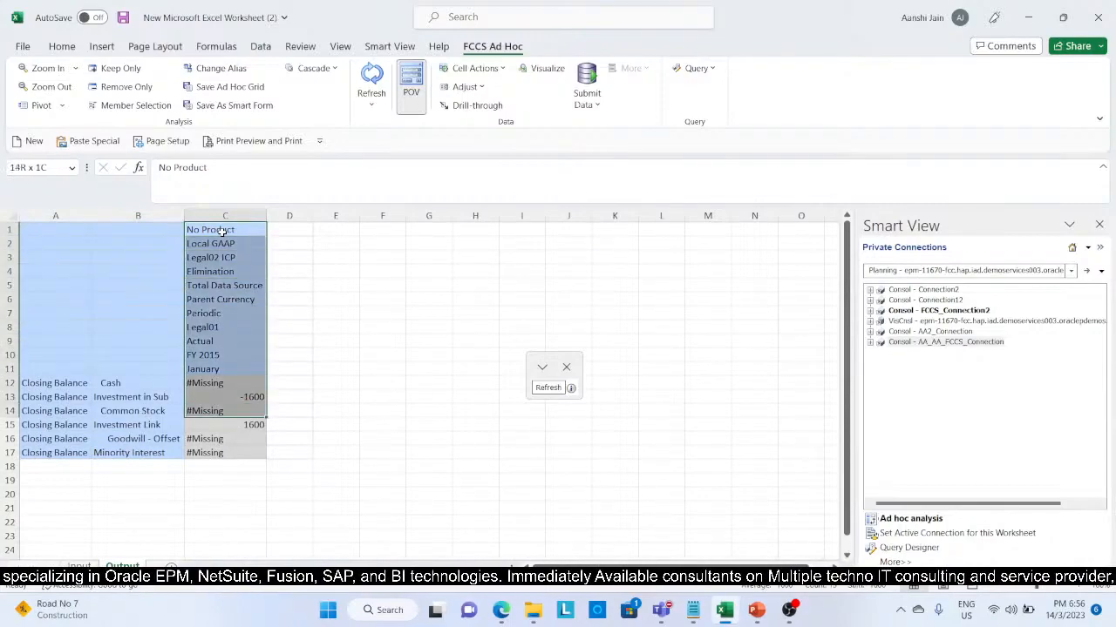
pyautogui.hotkey('shift', 'Down')
pyautogui.hotkey('shift', 'Down')
pyautogui.hotkey('shift', 'Down')
pyautogui.hotkey('ctrl', 'c')
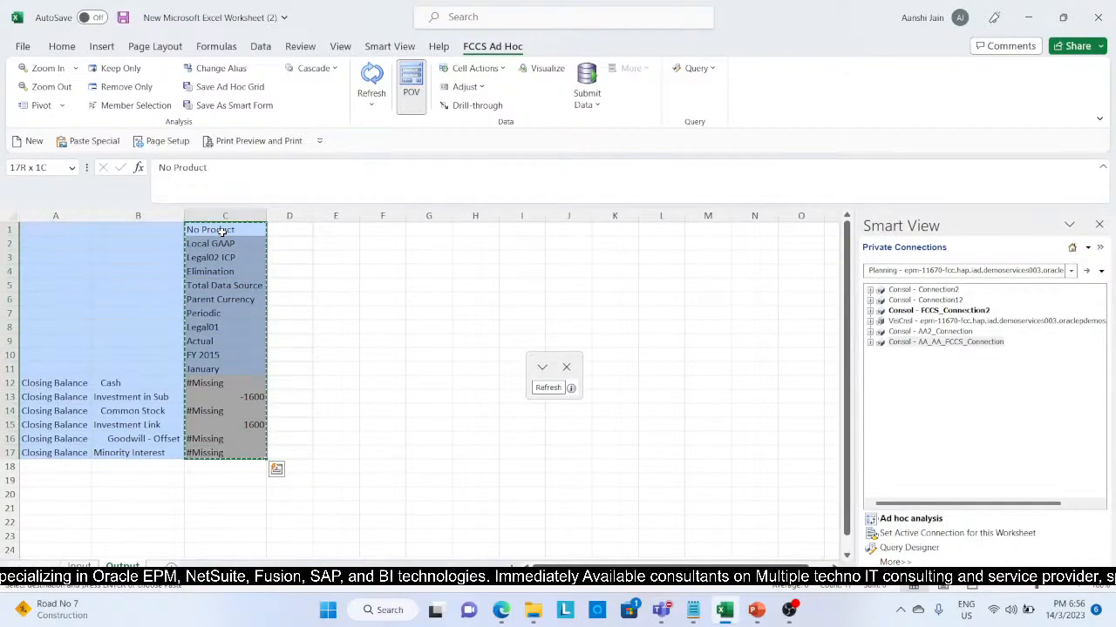
pyautogui.click(294, 229)
pyautogui.hotkey('ctrl', 'v')
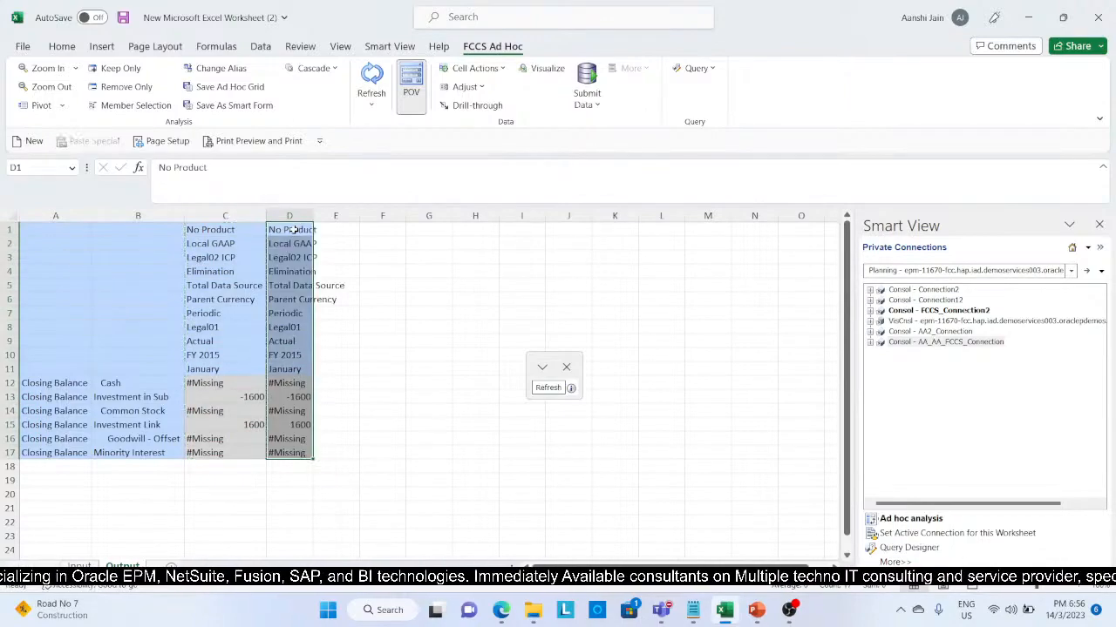
pyautogui.doubleClick(314, 215)
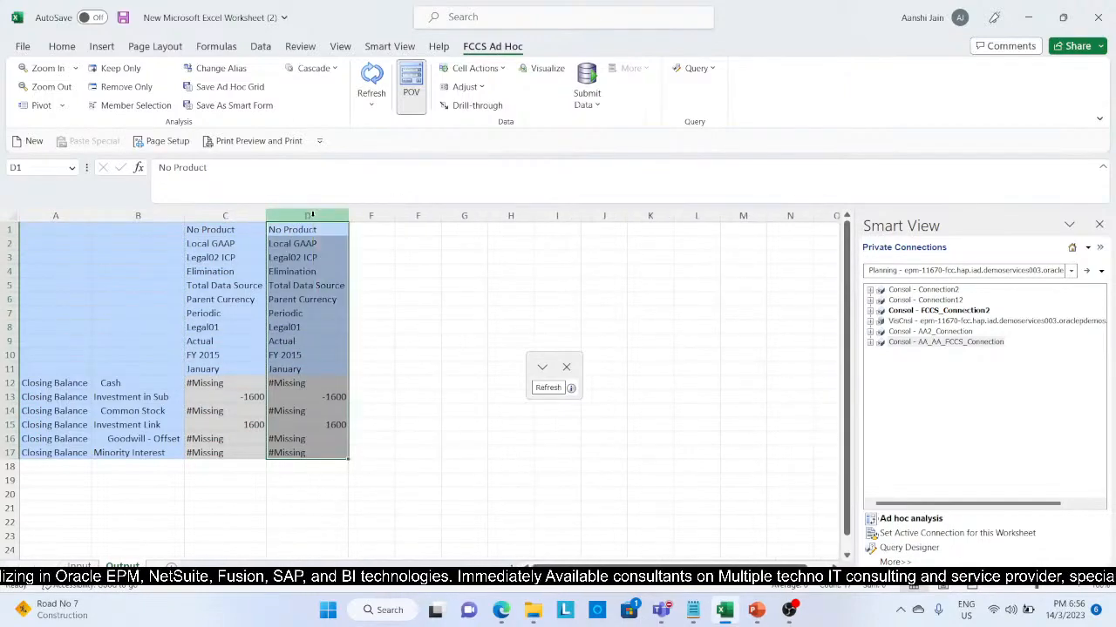
# Step: Change the entity member in cell D8 of the Output grid's column D to Legal02
pyautogui.click(311, 327)
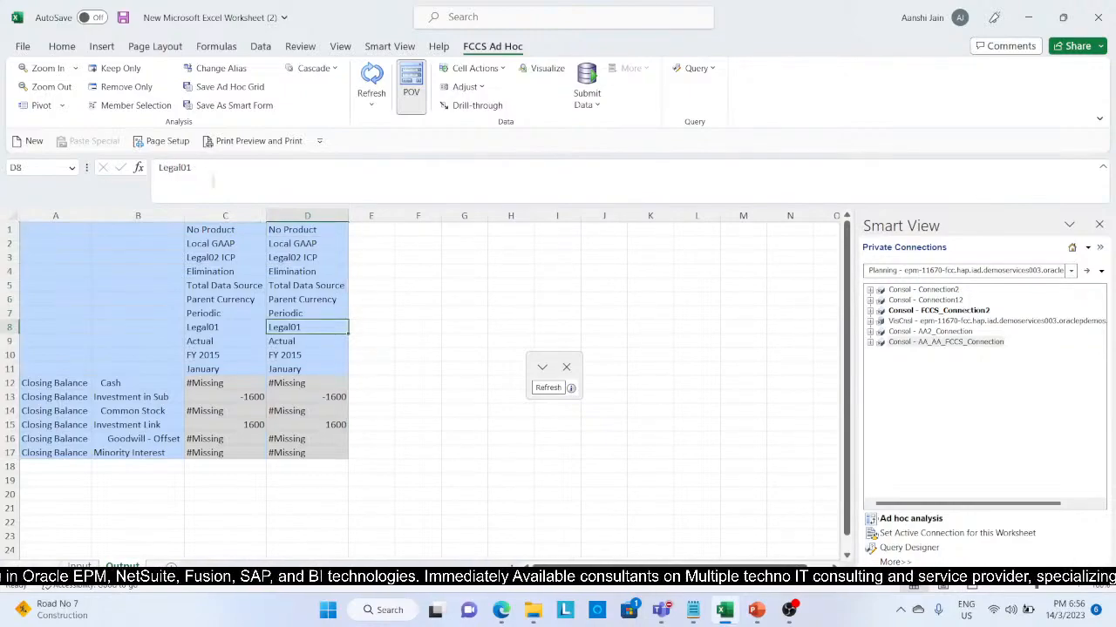
pyautogui.click(202, 160)
pyautogui.press('BackSpace')
pyautogui.write('2 ICP')
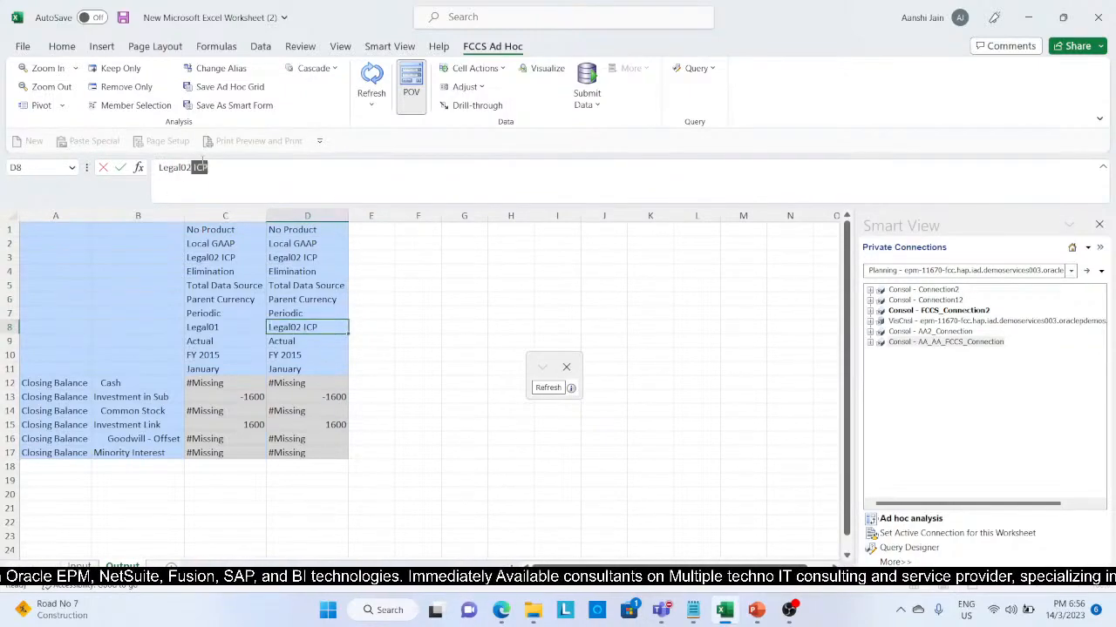
pyautogui.press('Return')
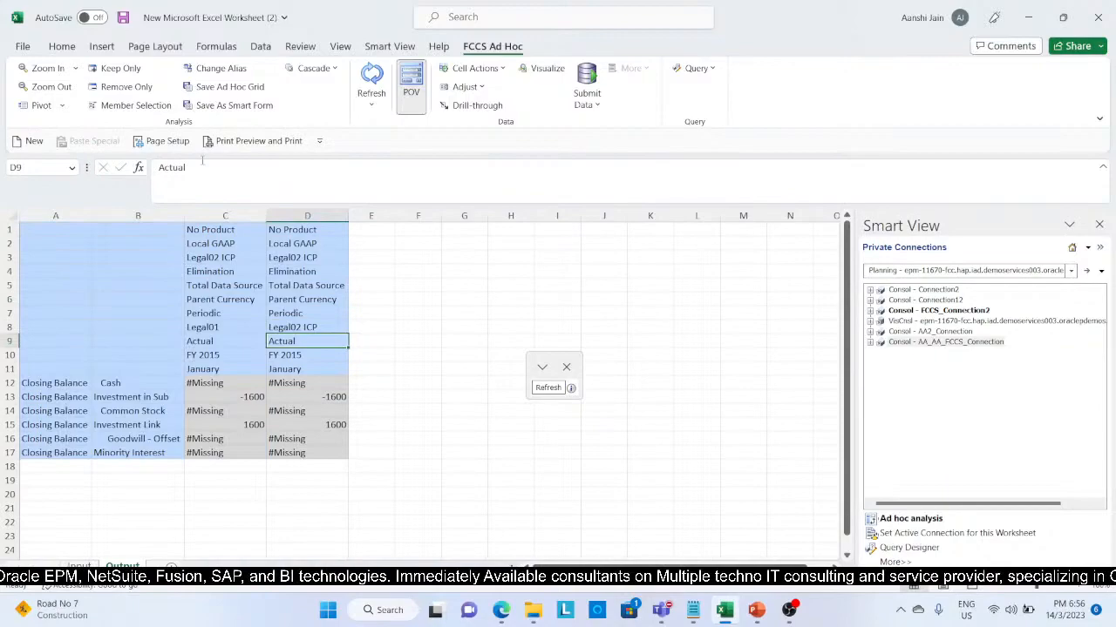
pyautogui.click(287, 325)
pyautogui.click(238, 168)
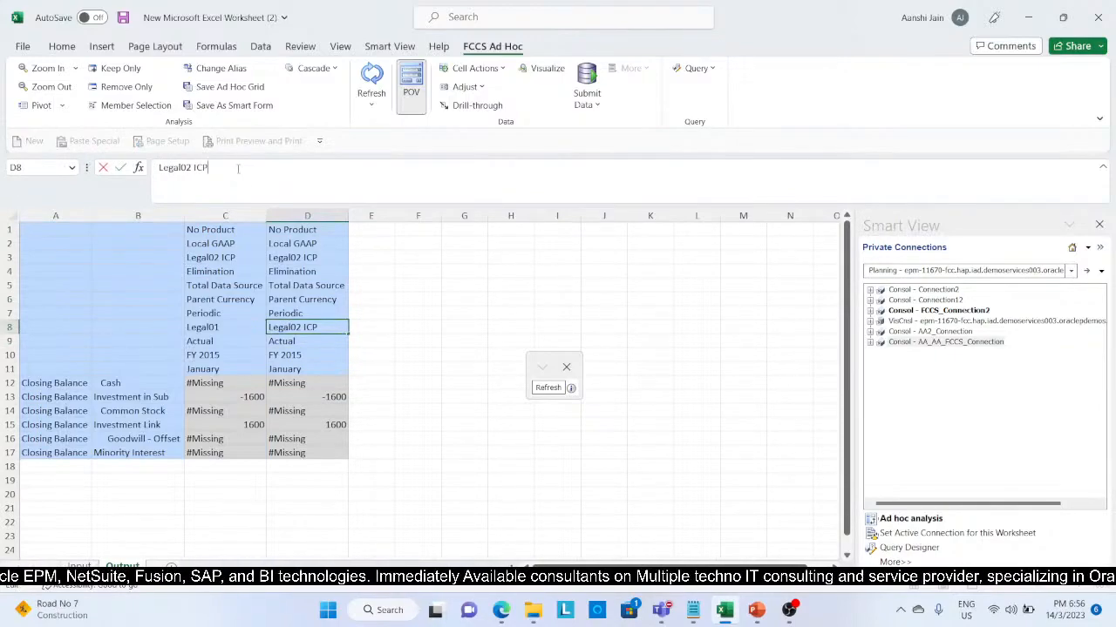
pyautogui.press('BackSpace')
pyautogui.press('BackSpace')
pyautogui.press('BackSpace')
pyautogui.press('BackSpace')
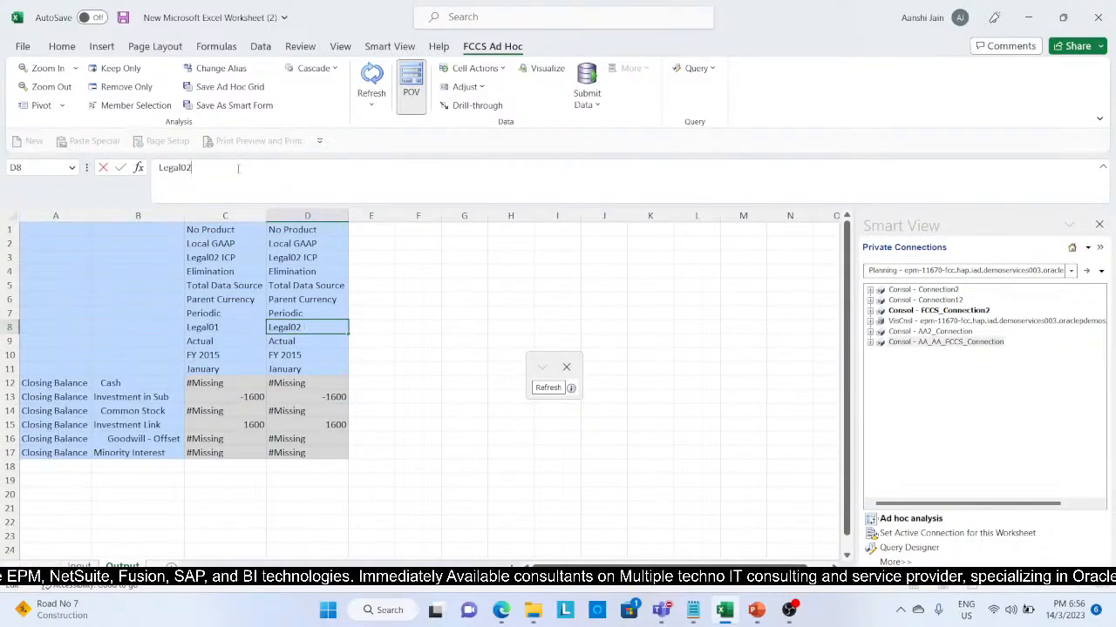
pyautogui.press('Return')
# Step: Change the intercompany member in cell D3 to Legal01 ICP
pyautogui.press('Up')
pyautogui.press('Up')
pyautogui.press('Up')
pyautogui.press('Up')
pyautogui.press('Up')
pyautogui.press('Up')
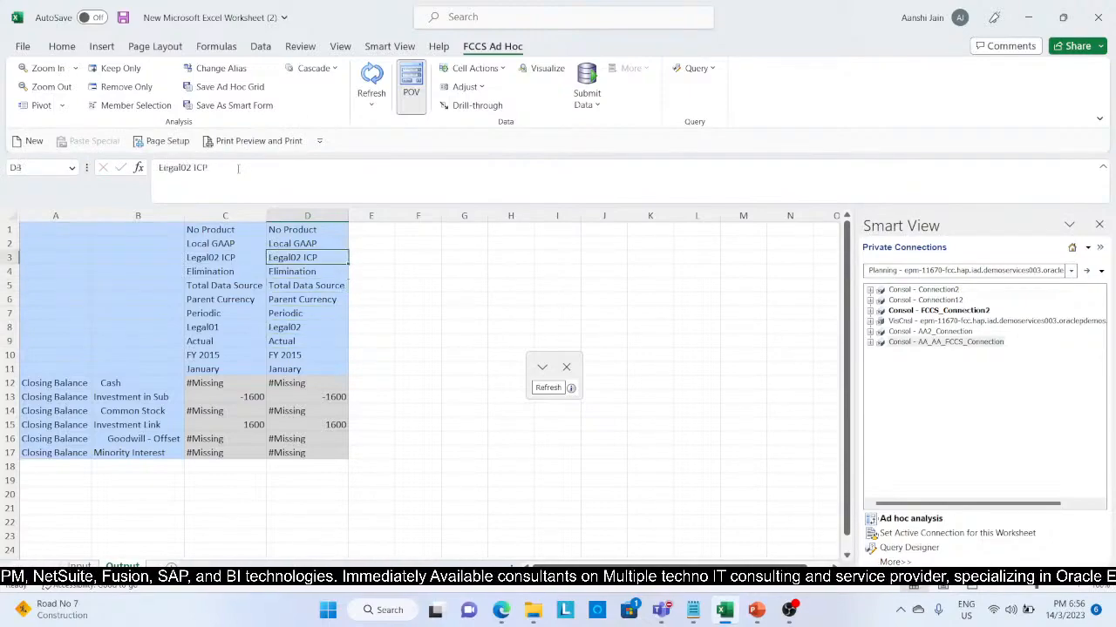
pyautogui.click(191, 168)
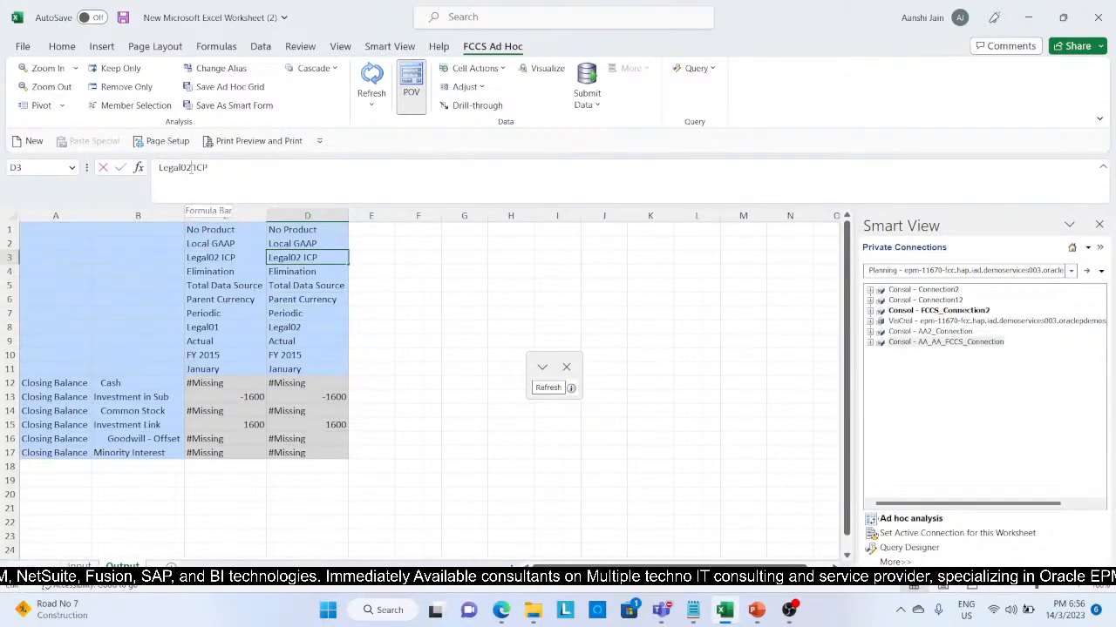
pyautogui.press('BackSpace')
pyautogui.write('1')
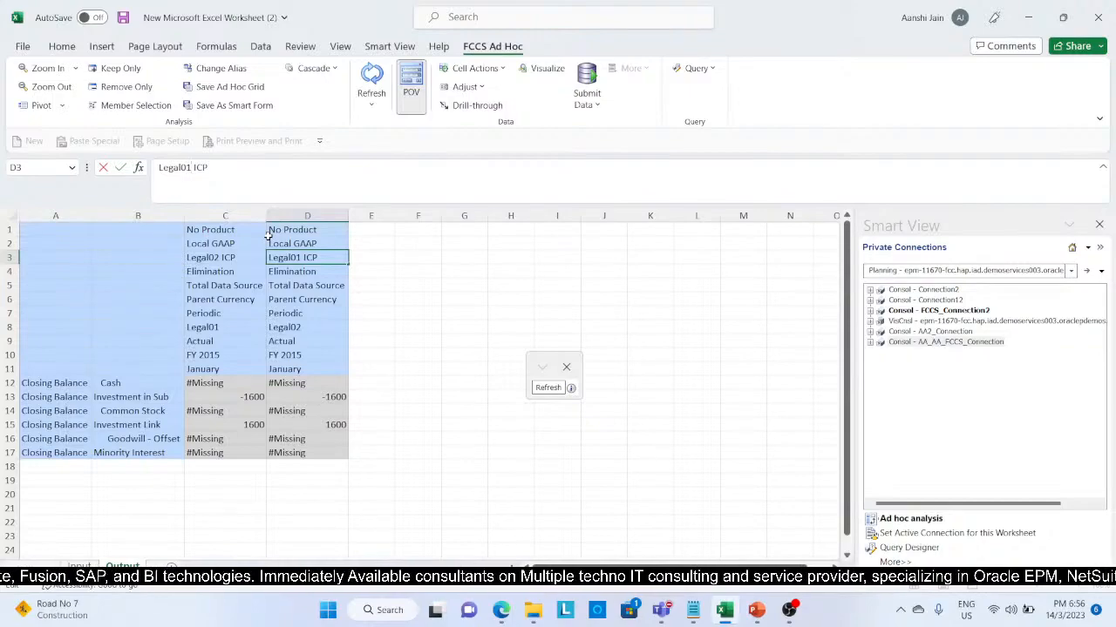
pyautogui.click(224, 287)
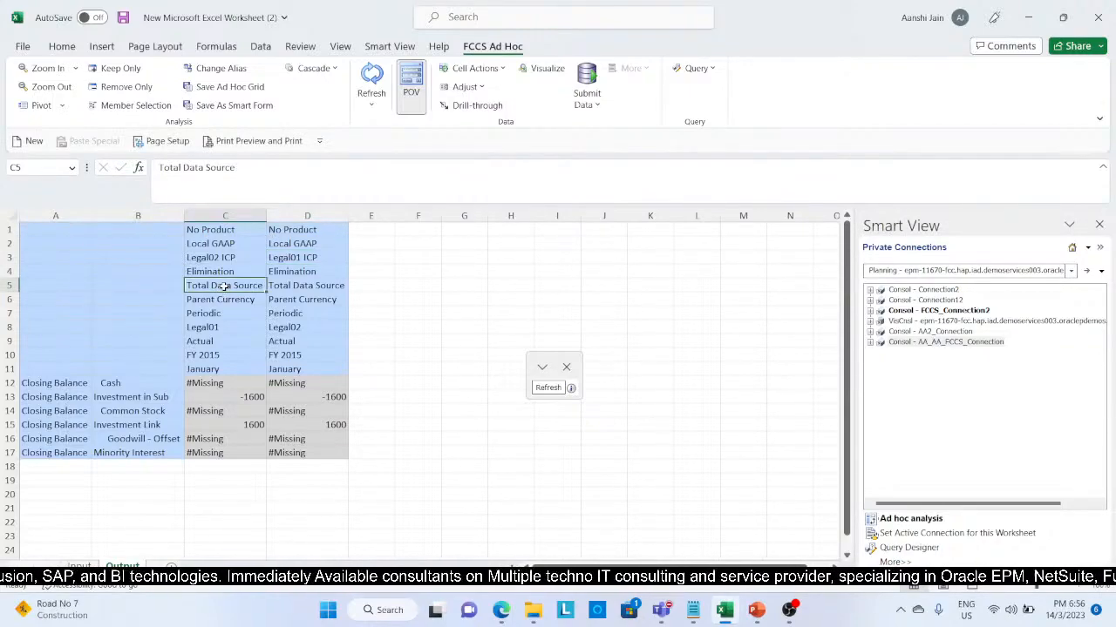
# Step: Replace the data source member in cell D5 with Partner Eliminations and refresh the Output grid's data
pyautogui.press('Right')
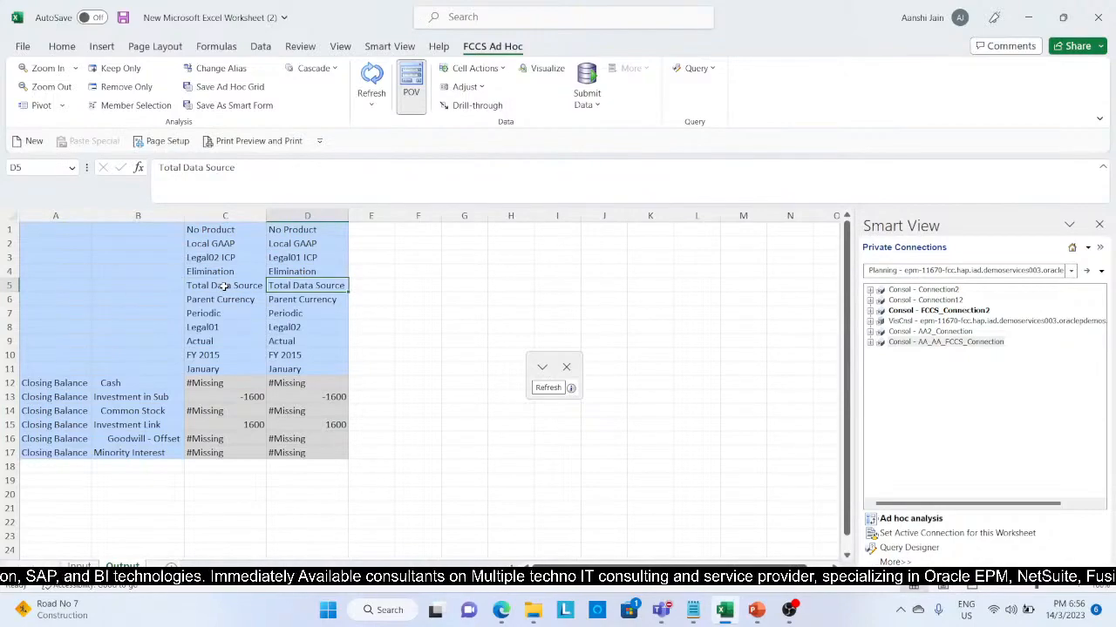
pyautogui.write('Partn')
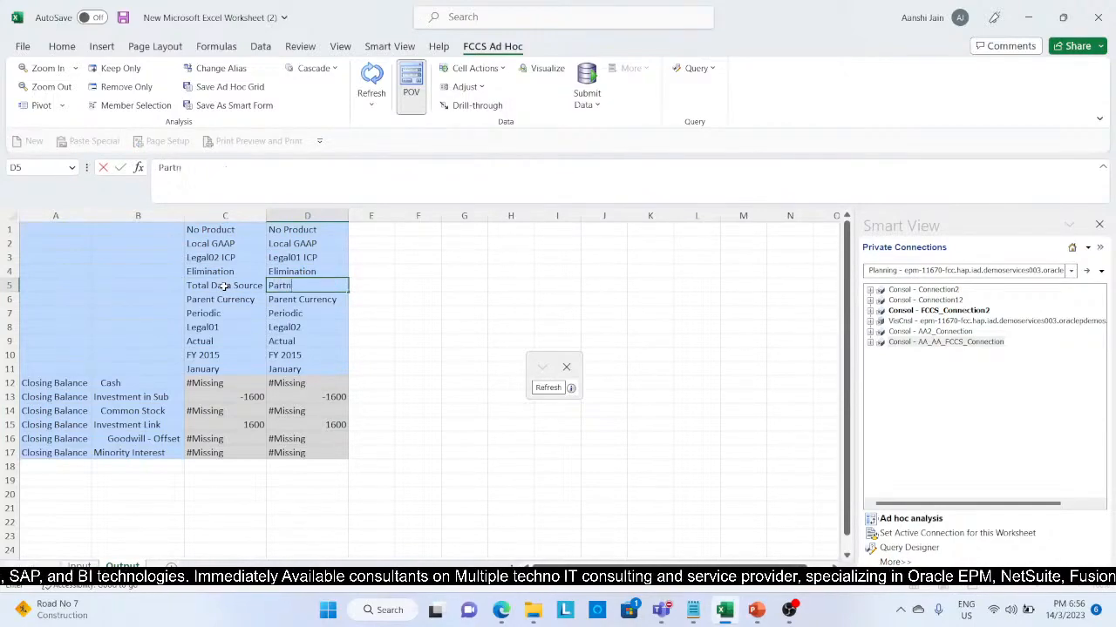
pyautogui.write('er E')
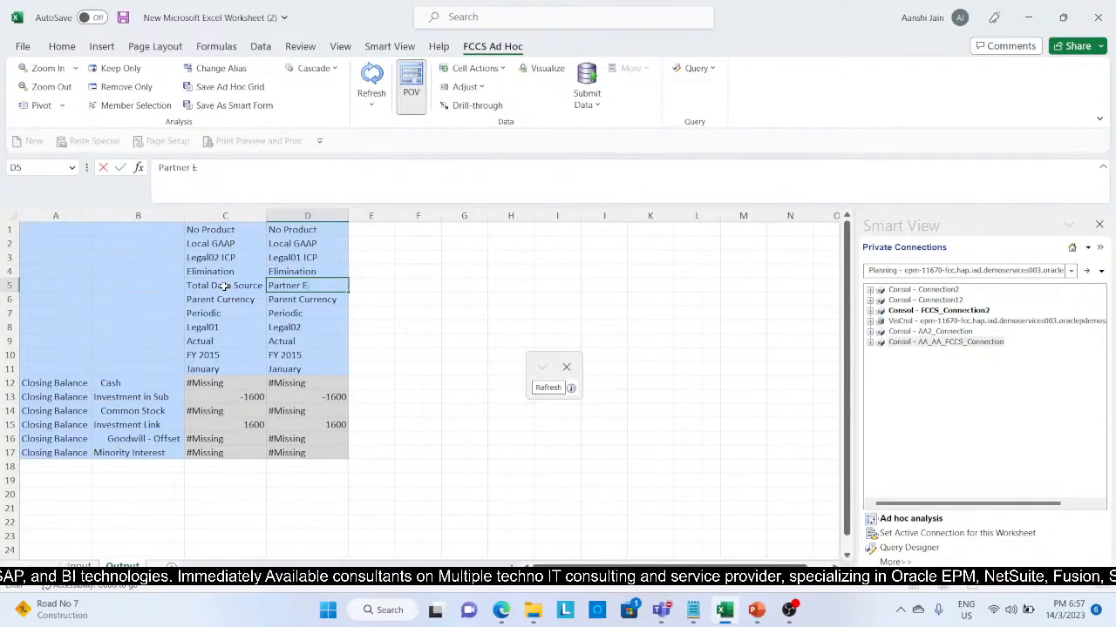
pyautogui.write('liminations')
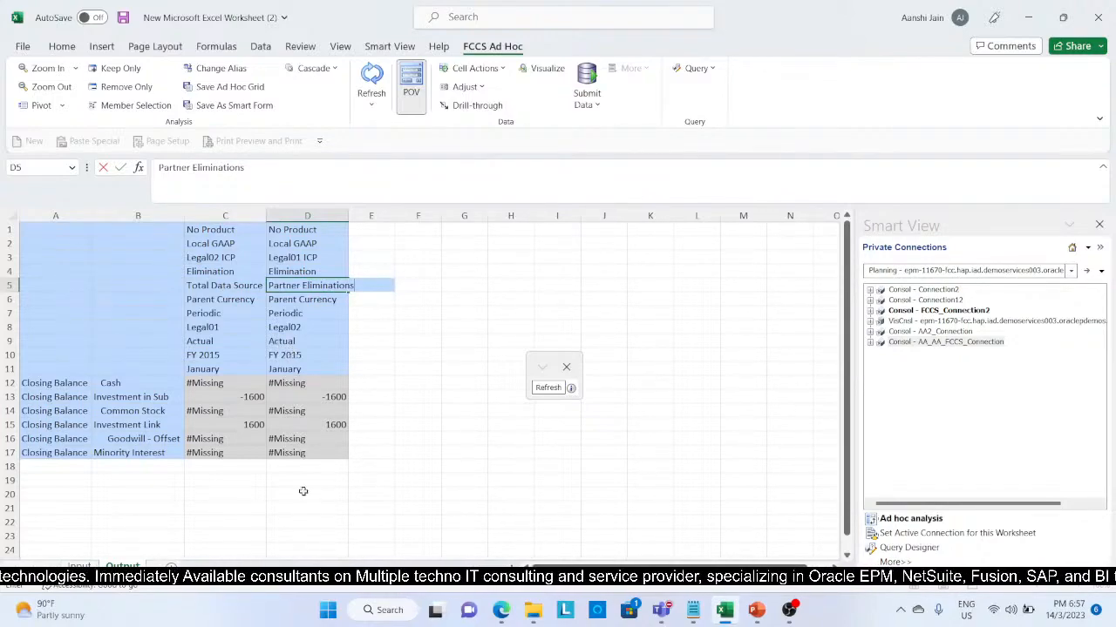
pyautogui.click(312, 540)
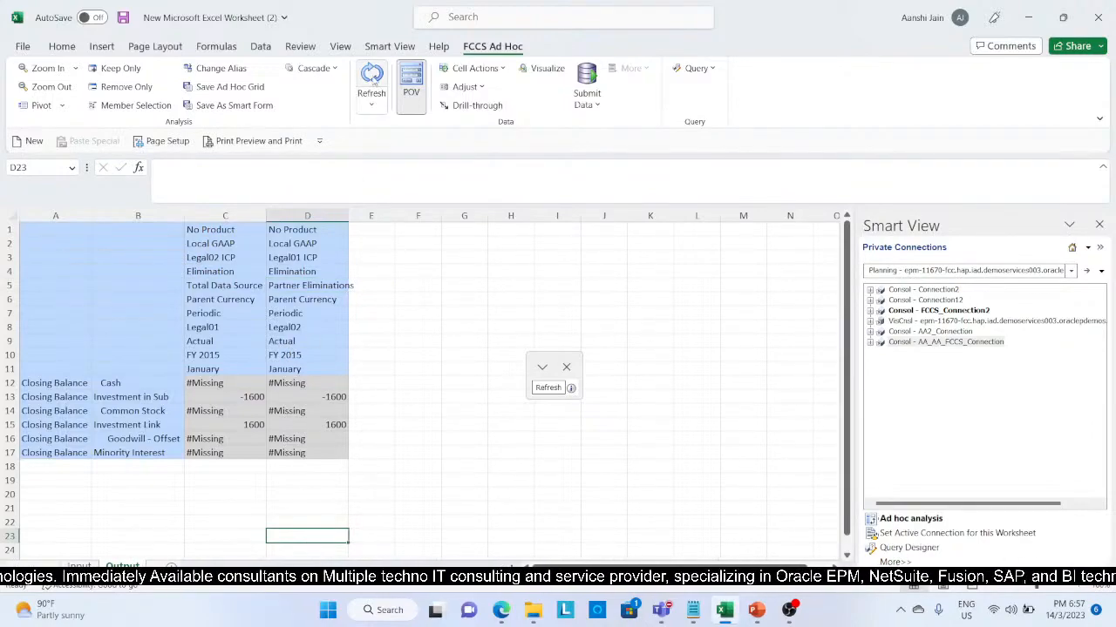
pyautogui.click(372, 77)
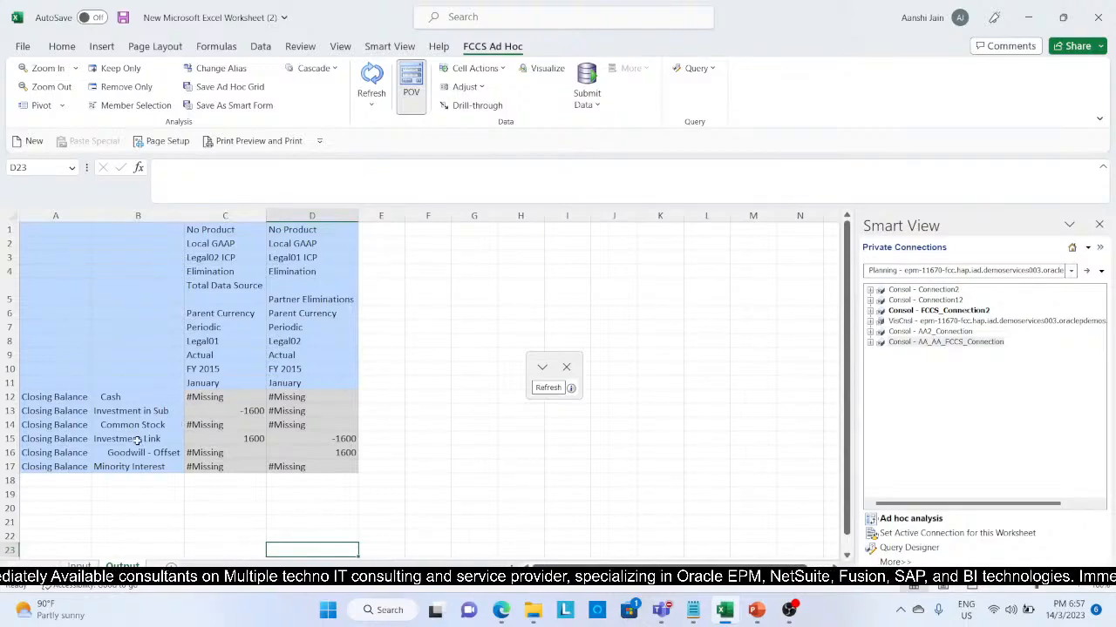
# Step: Compare the Investment Link amount in the Legal01 column with the Goodwill - Offset amount in the Legal02 column
pyautogui.click(209, 437)
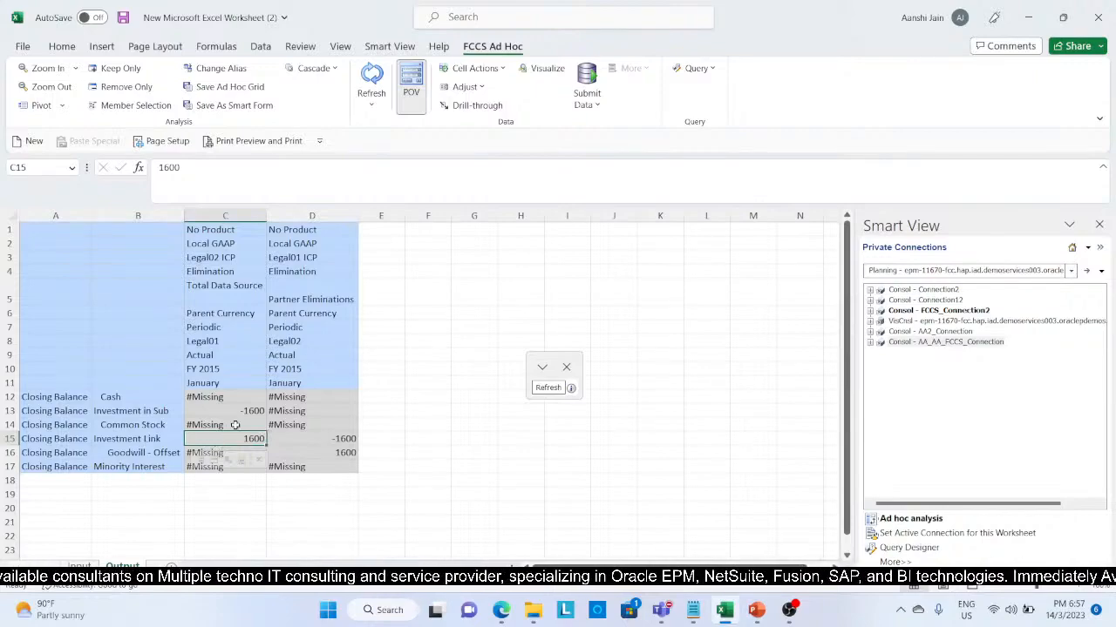
pyautogui.click(324, 452)
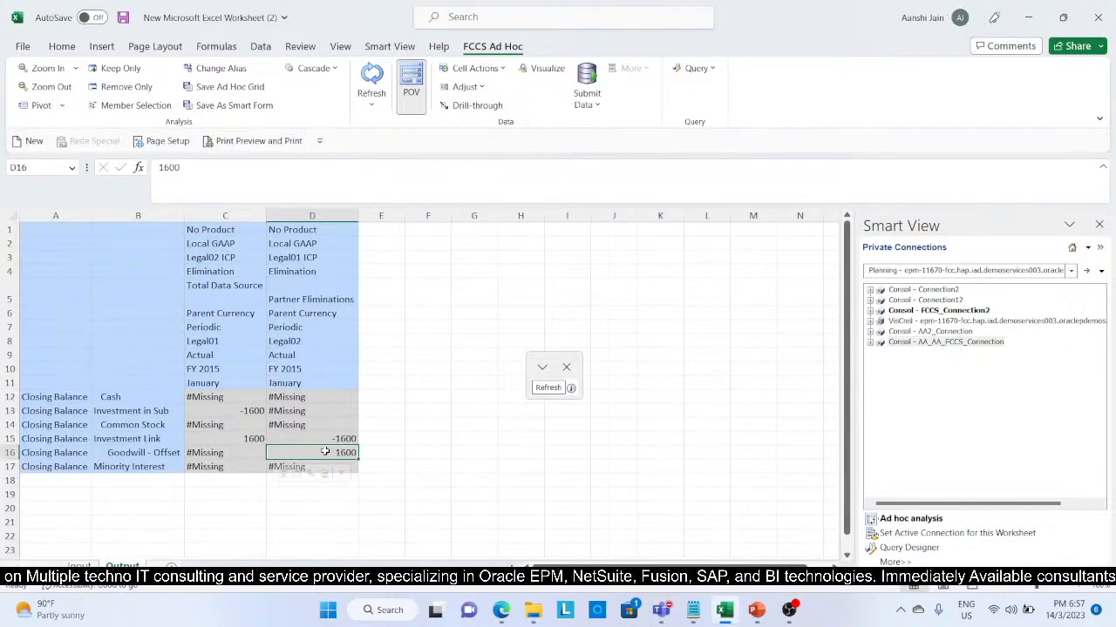
pyautogui.click(199, 441)
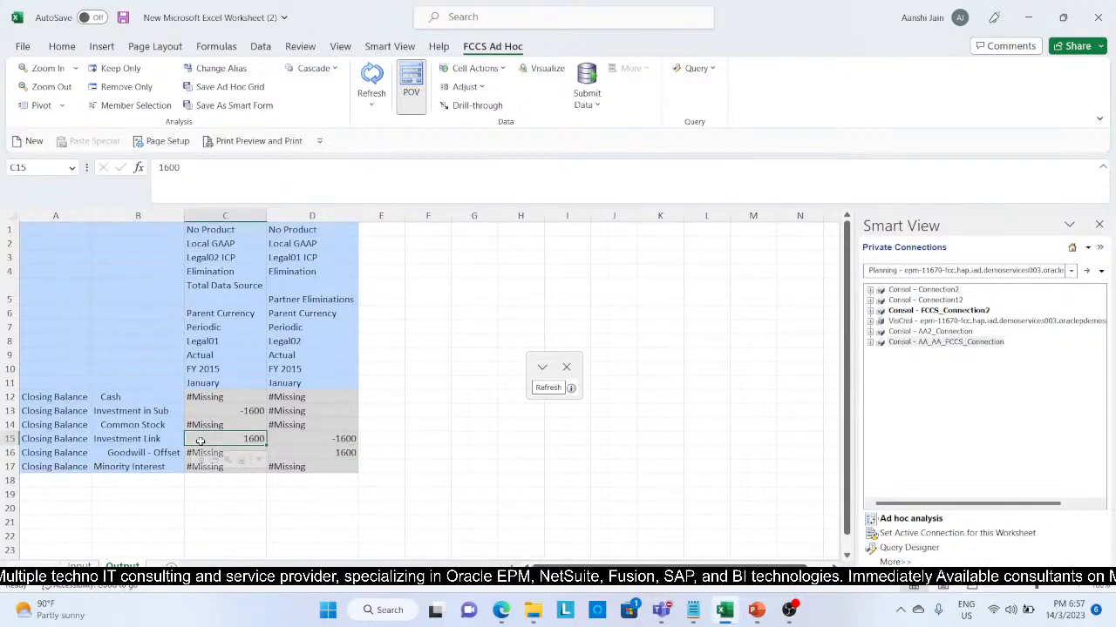
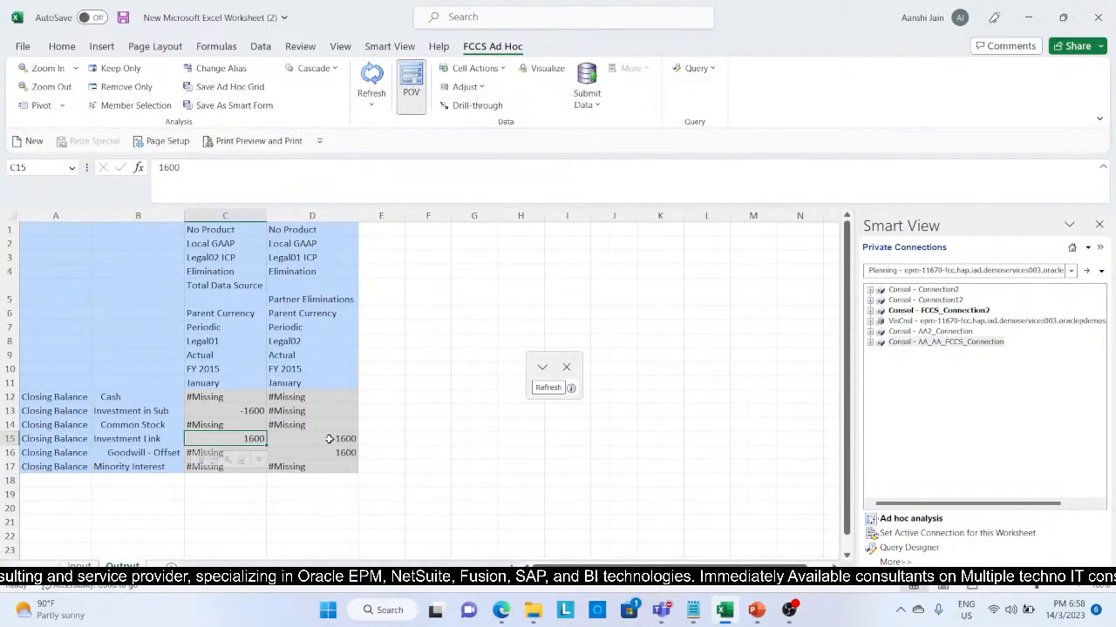
# Step: Copy the full Legal01 column from C1:C17 of the Output grid into columns F and G
pyautogui.click(238, 232)
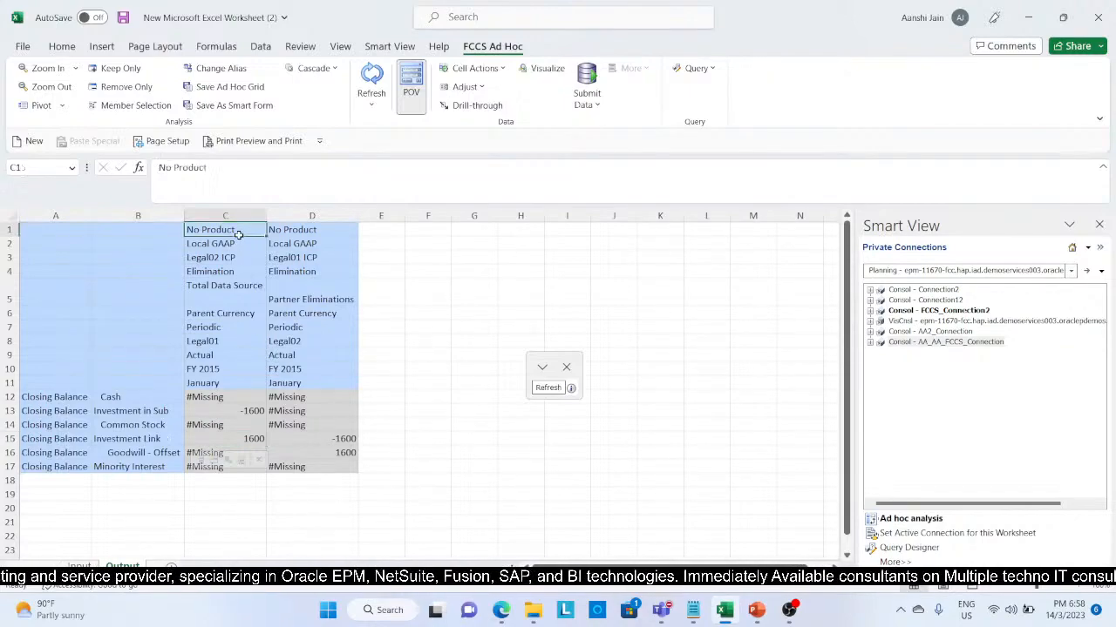
pyautogui.hotkey('shift', 'Down')
pyautogui.hotkey('shift', 'Down')
pyautogui.hotkey('shift', 'Down')
pyautogui.hotkey('shift', 'Down')
pyautogui.hotkey('shift', 'Down')
pyautogui.hotkey('shift', 'Down')
pyautogui.hotkey('shift', 'Down')
pyautogui.hotkey('shift', 'Down')
pyautogui.hotkey('shift', 'Down')
pyautogui.hotkey('shift', 'Down')
pyautogui.hotkey('shift', 'Down')
pyautogui.hotkey('shift', 'Down')
pyautogui.hotkey('shift', 'Down')
pyautogui.hotkey('shift', 'Down')
pyautogui.hotkey('shift', 'Down')
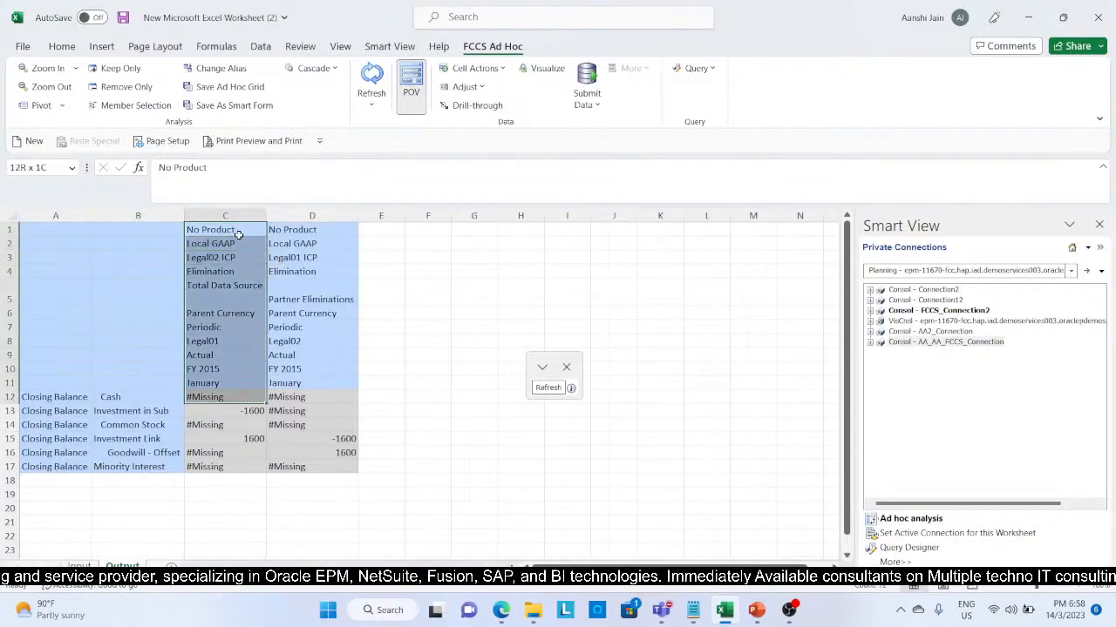
pyautogui.hotkey('shift', 'Down')
pyautogui.hotkey('ctrl', 'c')
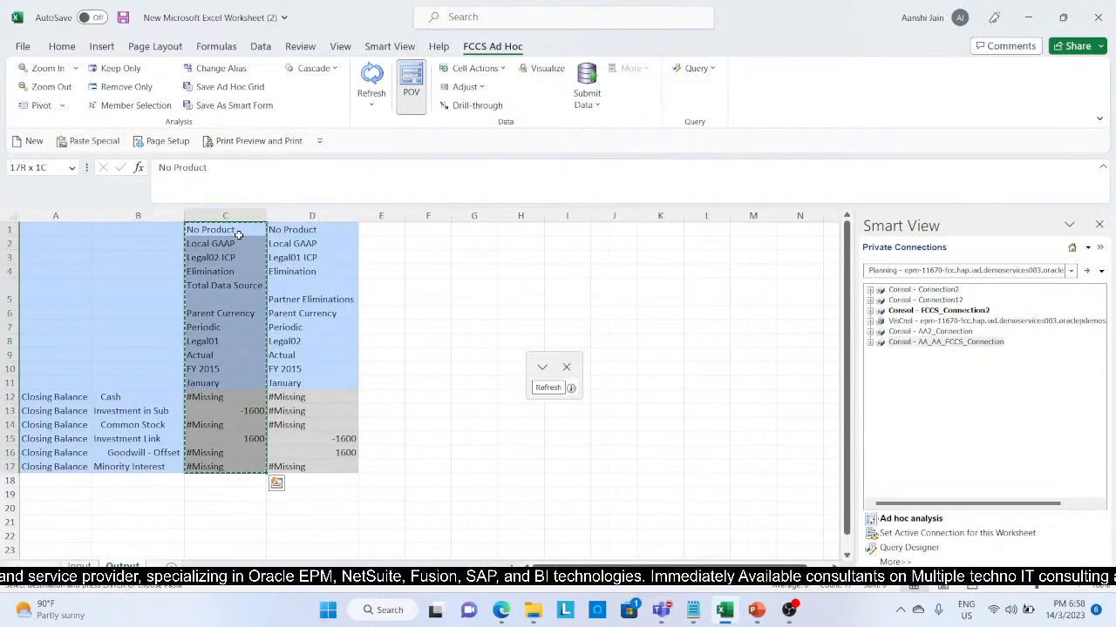
pyautogui.click(442, 227)
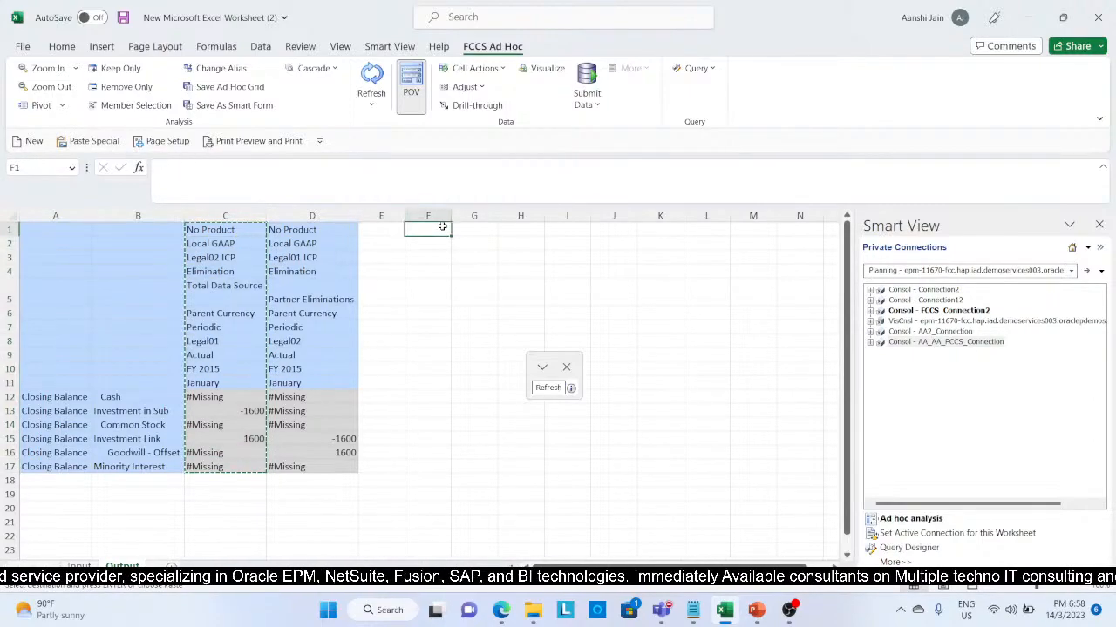
pyautogui.hotkey('shift', 'Right')
pyautogui.hotkey('ctrl', 'v')
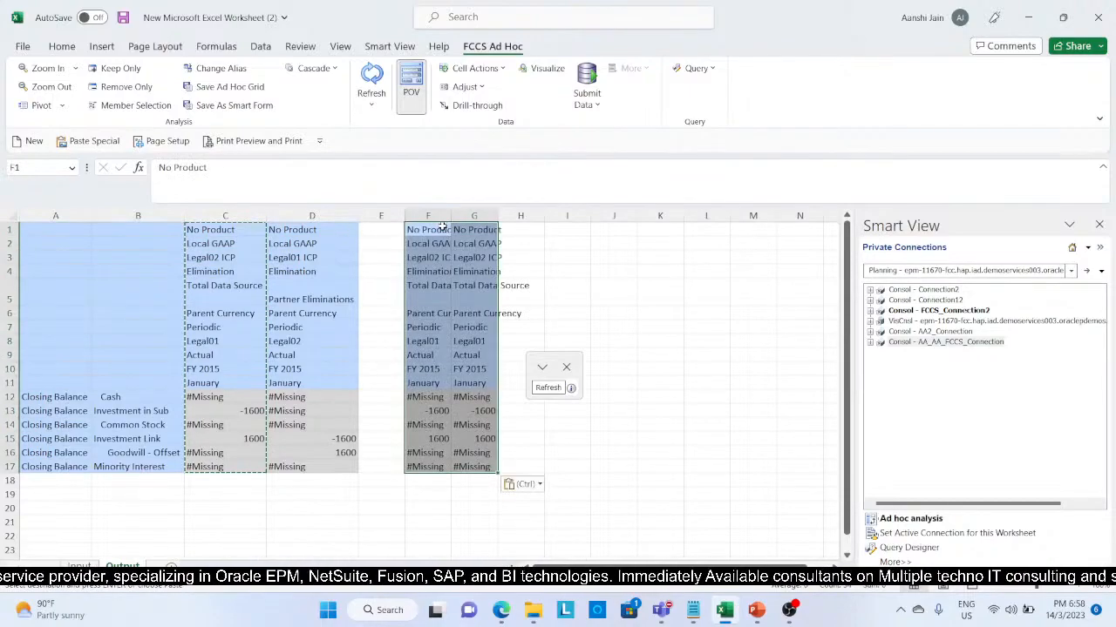
# Step: Fit the widths of columns F and G to their contents
pyautogui.doubleClick(451, 215)
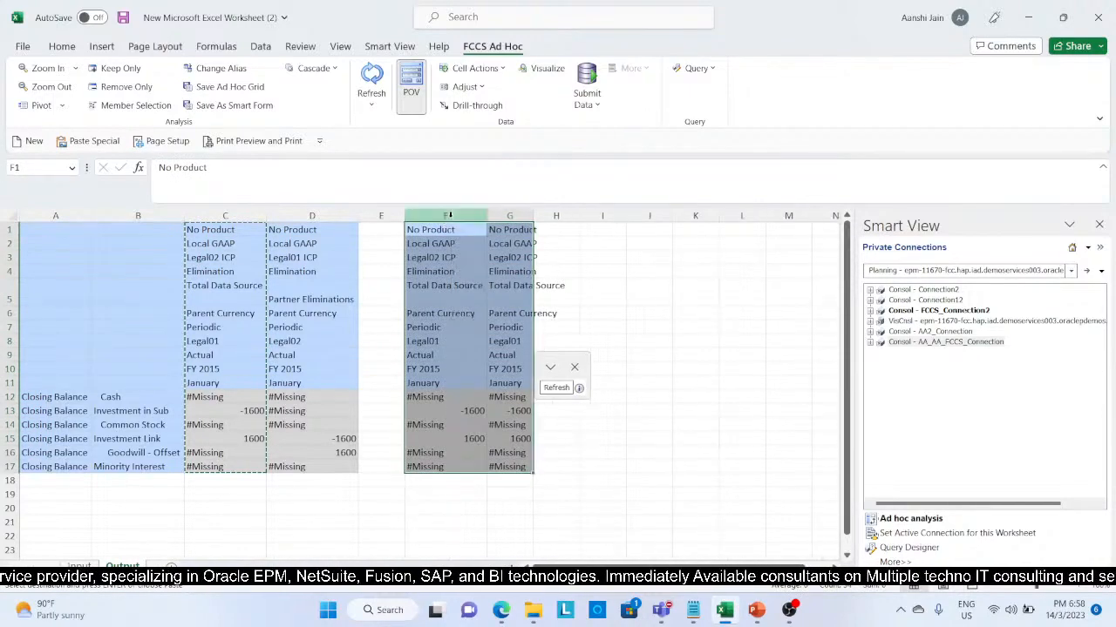
pyautogui.doubleClick(535, 215)
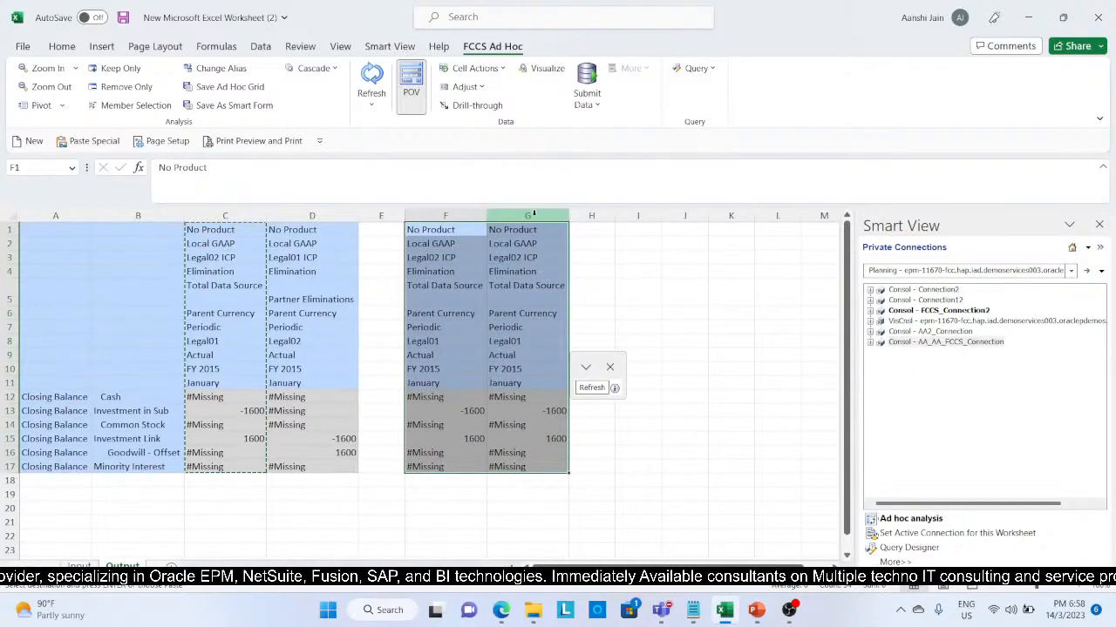
pyautogui.click(646, 317)
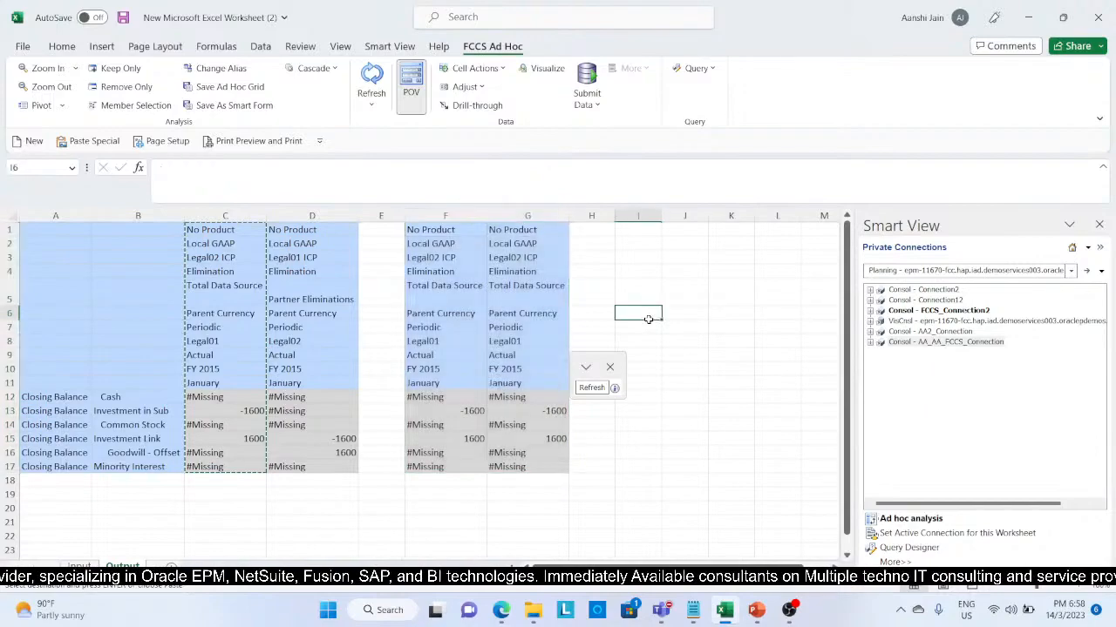
# Step: Replace the data source member in cell F5 with Intercompany Eliminations
pyautogui.click(462, 259)
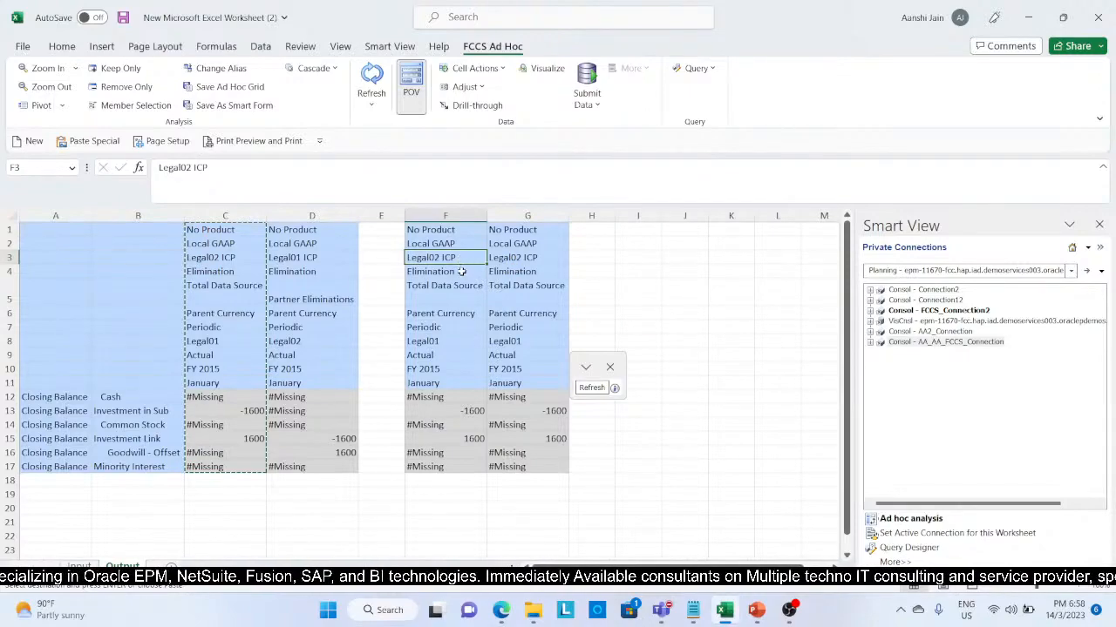
pyautogui.click(462, 272)
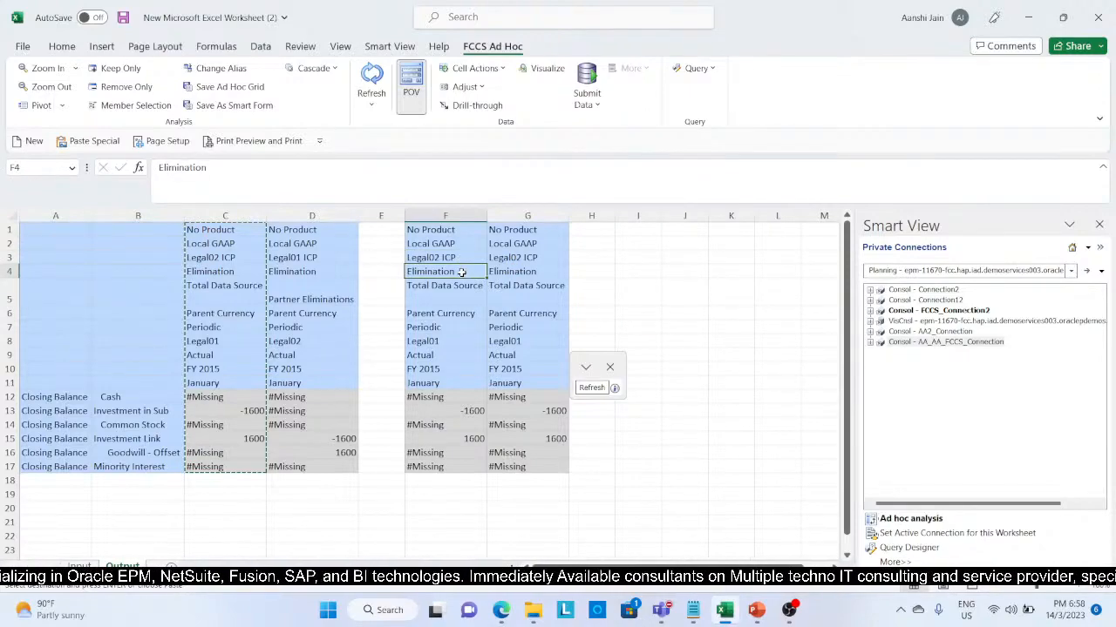
pyautogui.click(459, 288)
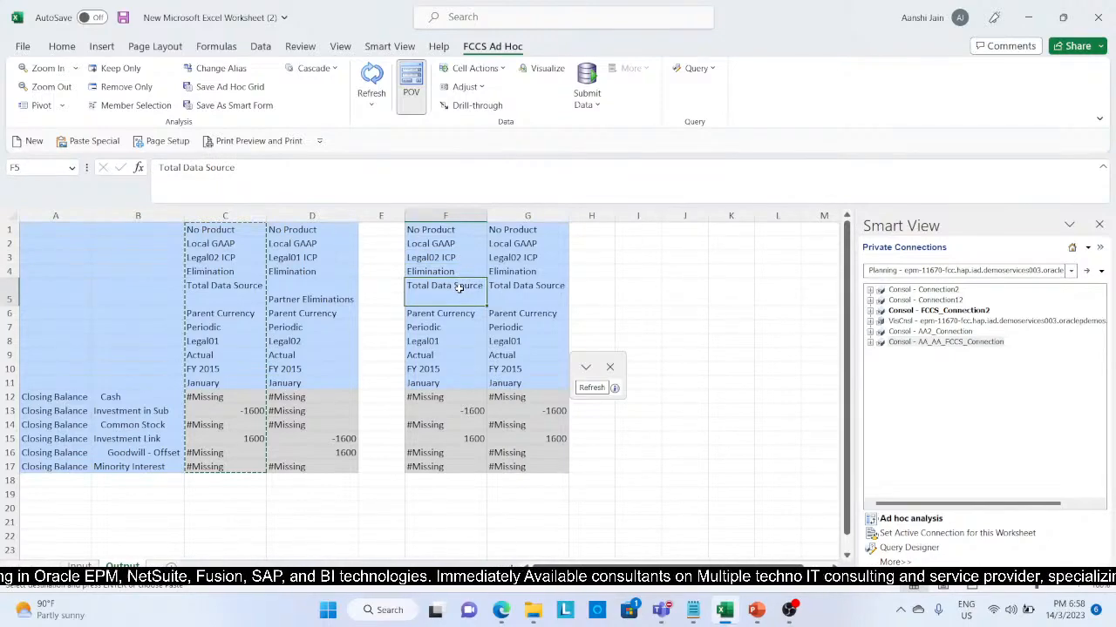
pyautogui.moveTo(459, 287)
pyautogui.mouseDown()
pyautogui.moveTo(271, 169)
pyautogui.moveTo(438, 280)
pyautogui.mouseUp()
pyautogui.click(272, 167)
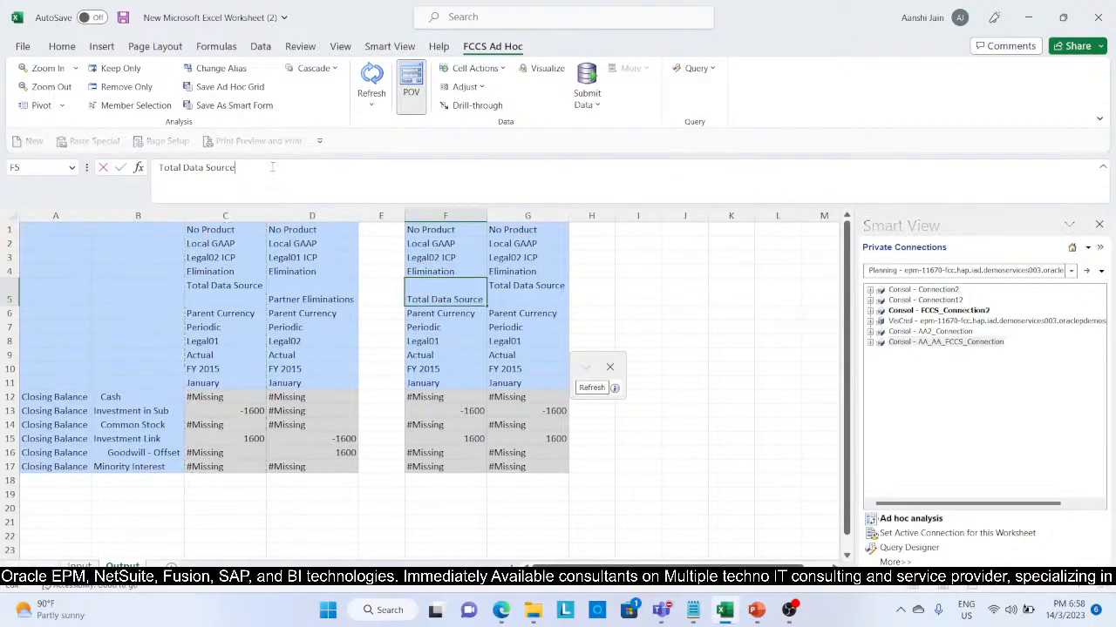
pyautogui.press('BackSpace')
pyautogui.press('BackSpace')
pyautogui.press('BackSpace')
pyautogui.press('BackSpace')
pyautogui.press('BackSpace')
pyautogui.press('BackSpace')
pyautogui.press('BackSpace')
pyautogui.press('BackSpace')
pyautogui.press('BackSpace')
pyautogui.press('BackSpace')
pyautogui.press('BackSpace')
pyautogui.press('BackSpace')
pyautogui.press('BackSpace')
pyautogui.press('BackSpace')
pyautogui.press('BackSpace')
pyautogui.press('BackSpace')
pyautogui.press('BackSpace')
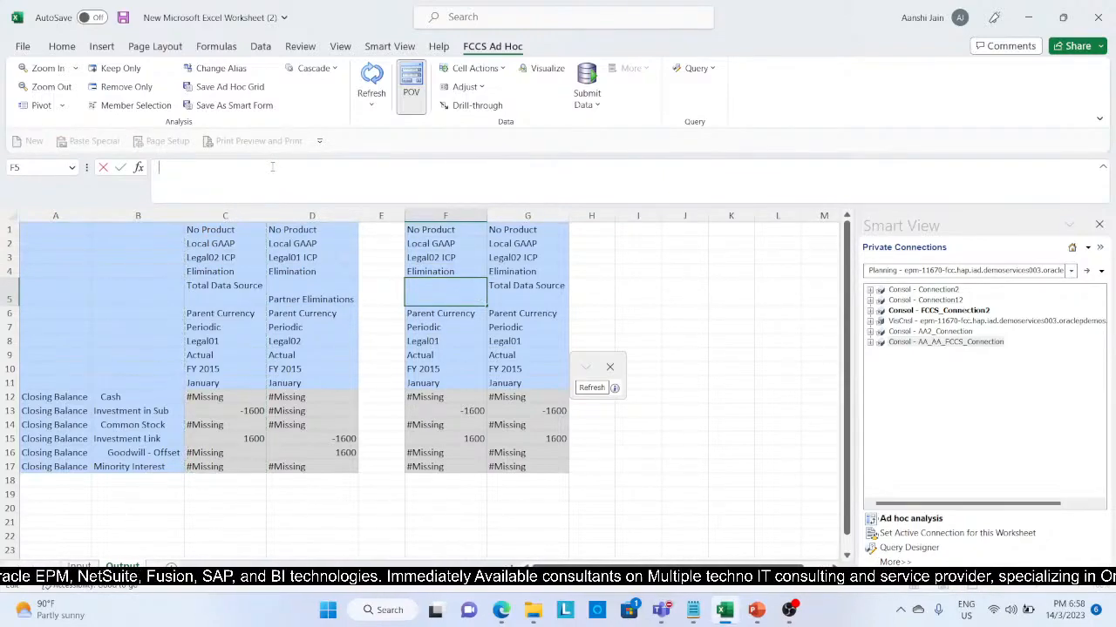
pyautogui.write('Inter')
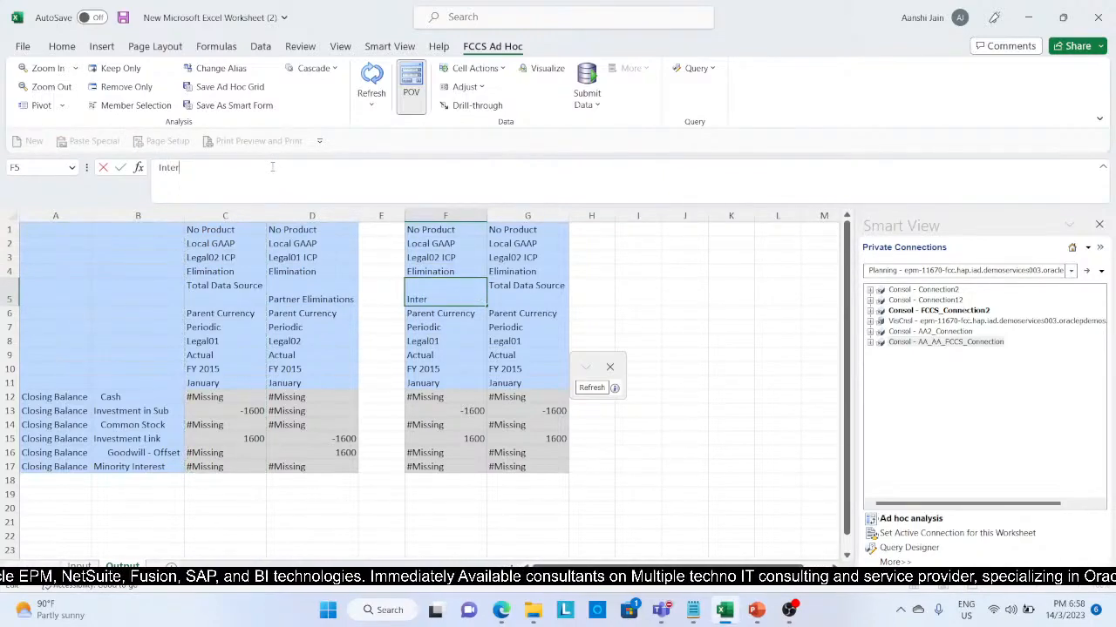
pyautogui.write('compoa')
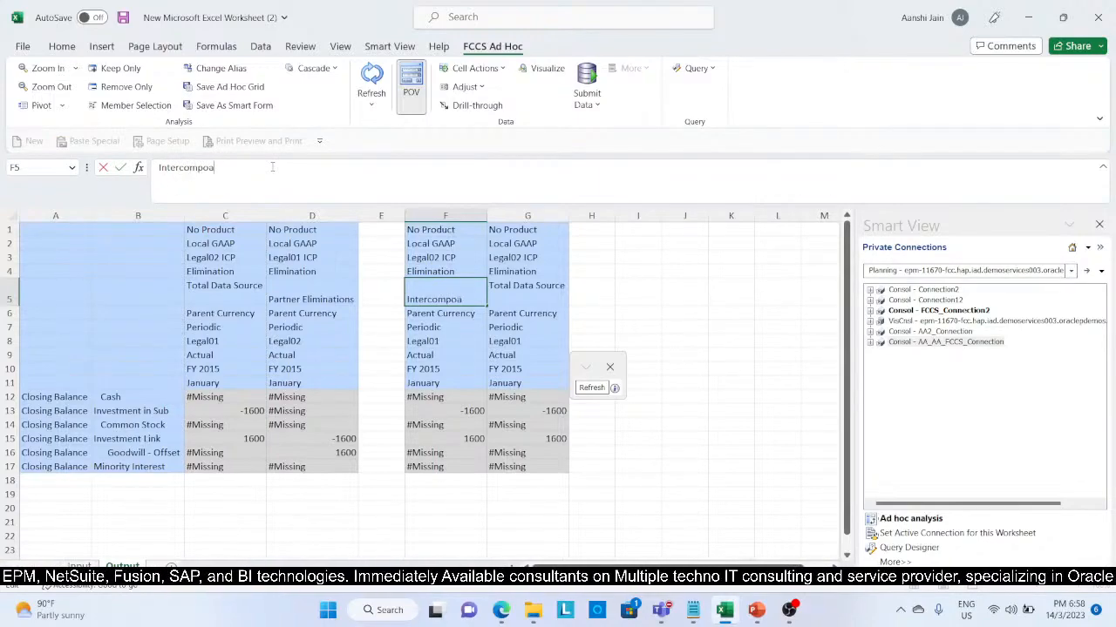
pyautogui.press('BackSpace')
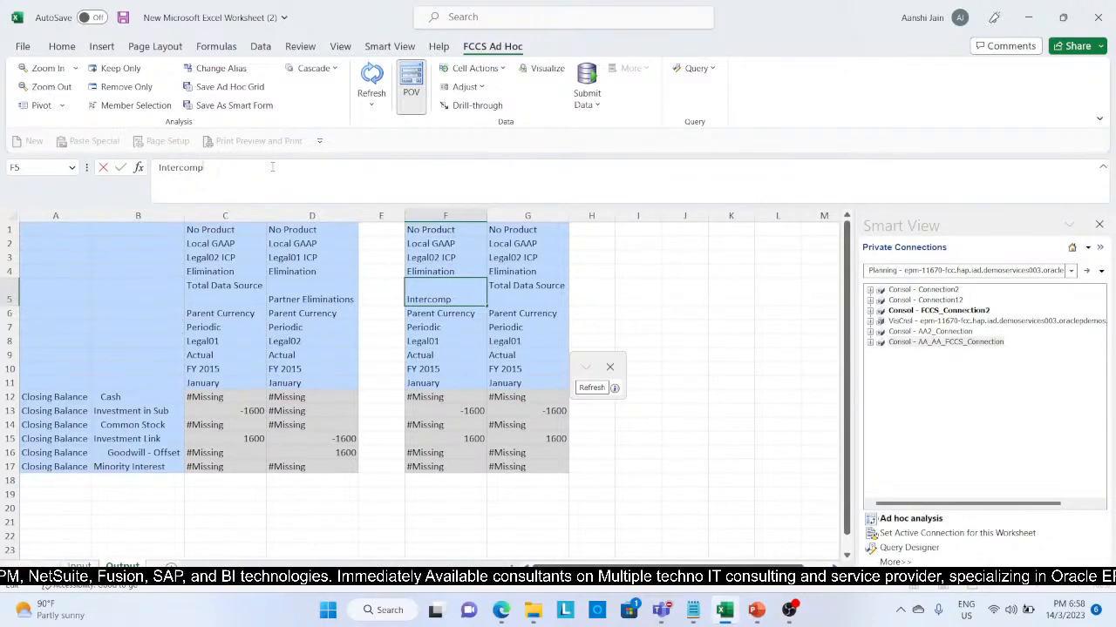
pyautogui.write('ny')
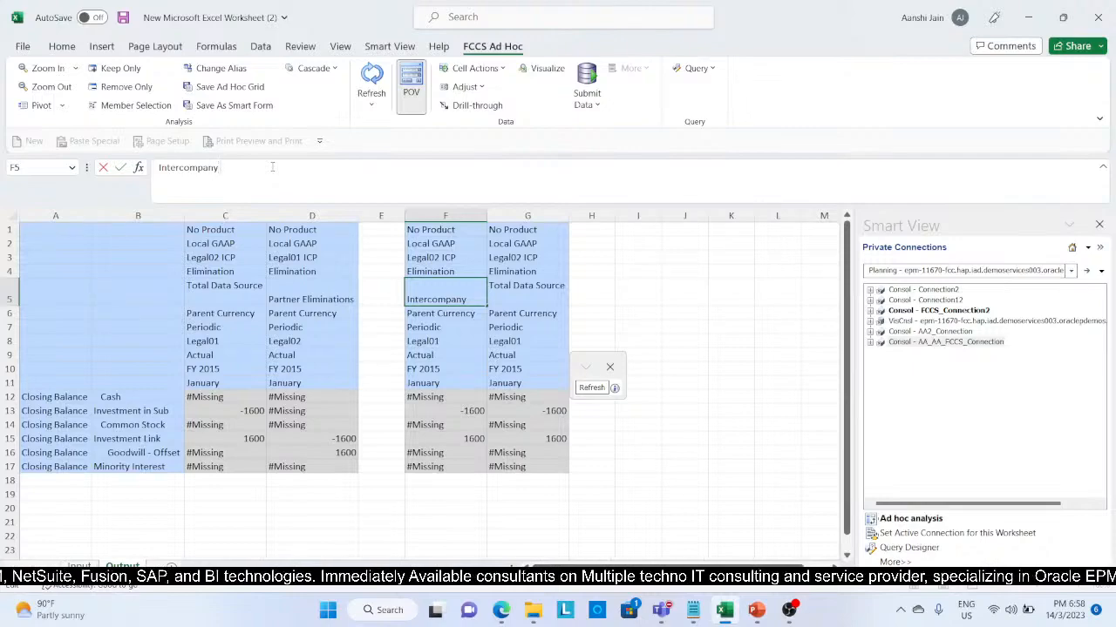
pyautogui.write(' Elimin')
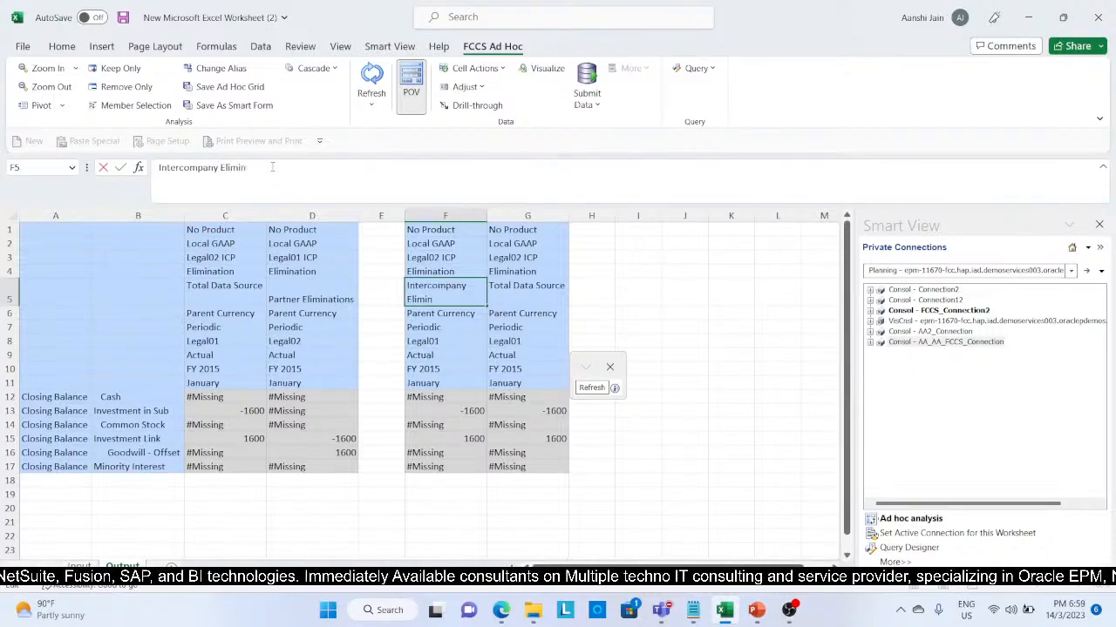
pyautogui.write('ation')
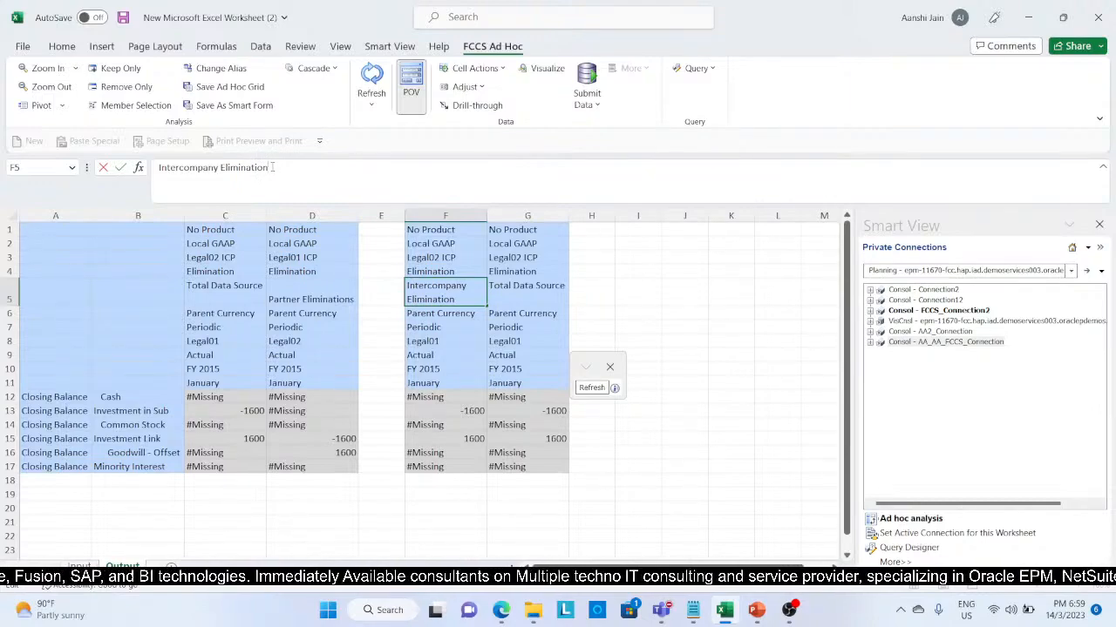
pyautogui.write('s')
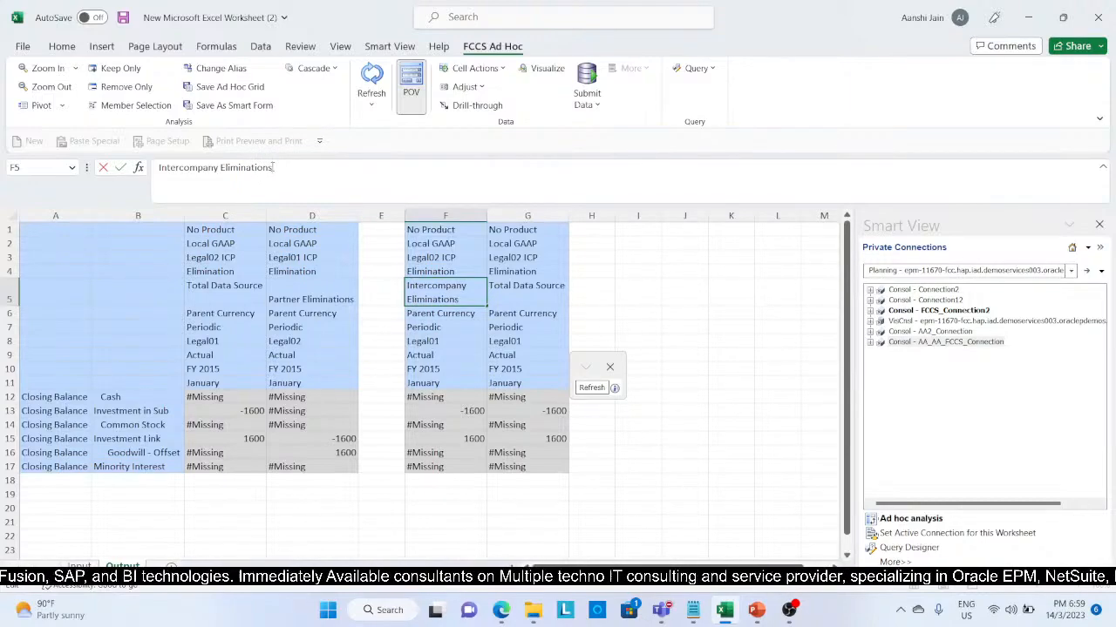
pyautogui.press('Return')
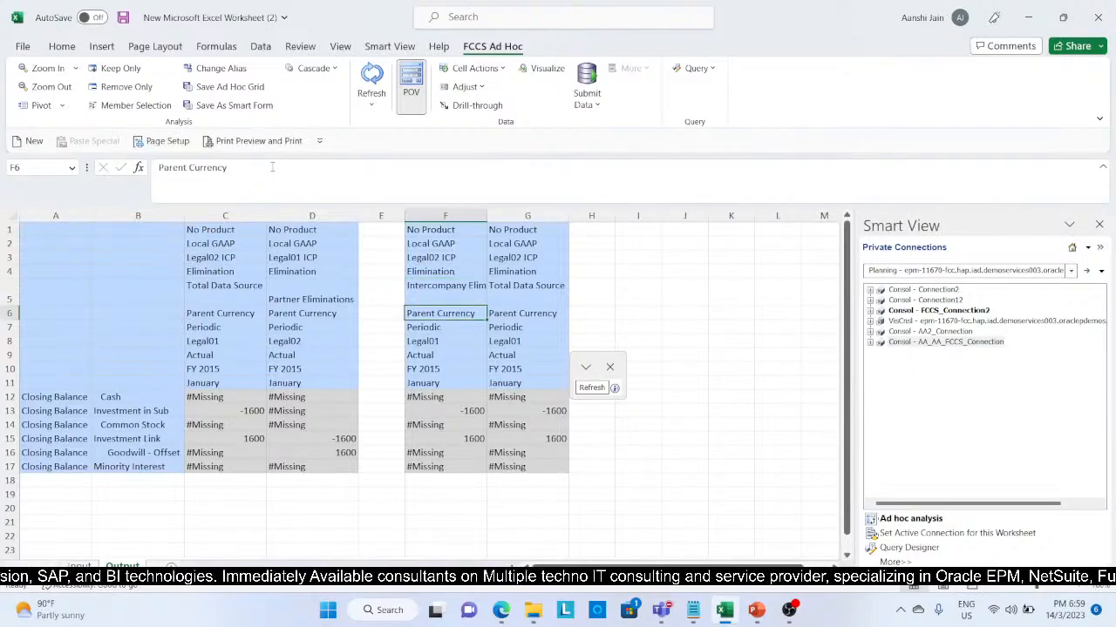
# Step: Change the entity member in cell F8 to Legal02, without an ICP suffix
pyautogui.press('Down')
pyautogui.press('Down')
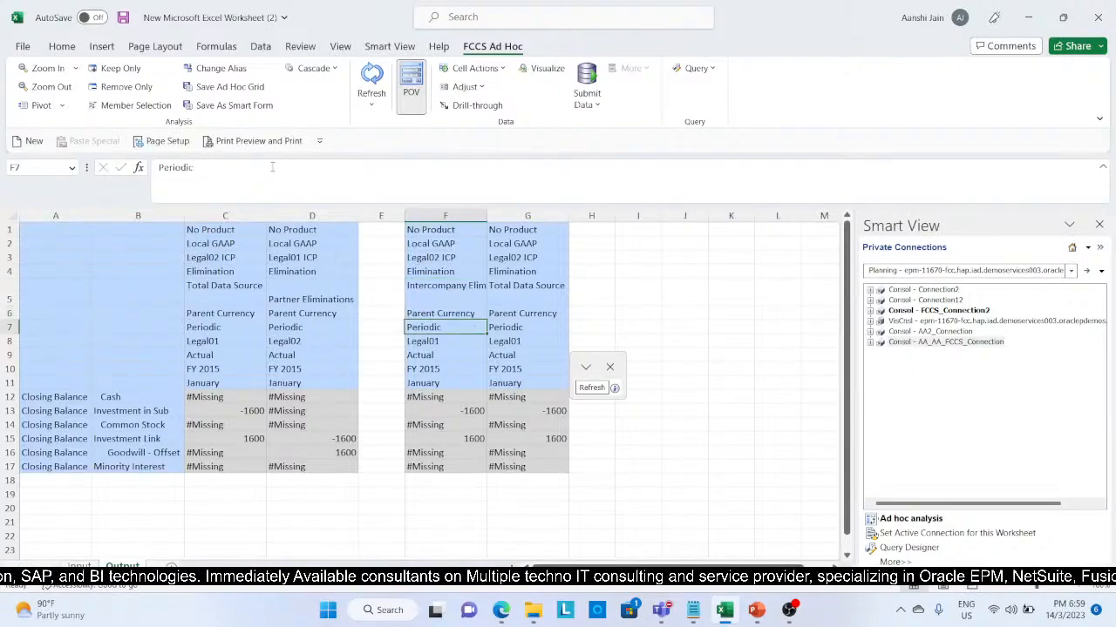
pyautogui.click(226, 166)
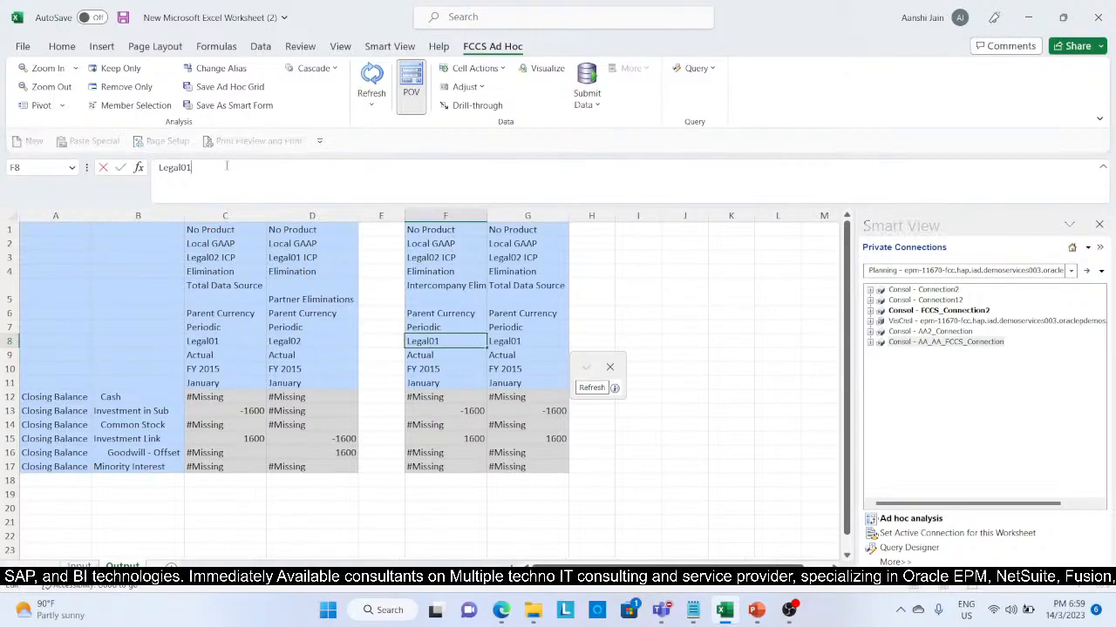
pyautogui.press('BackSpace')
pyautogui.write('2 ICP')
pyautogui.press('Return')
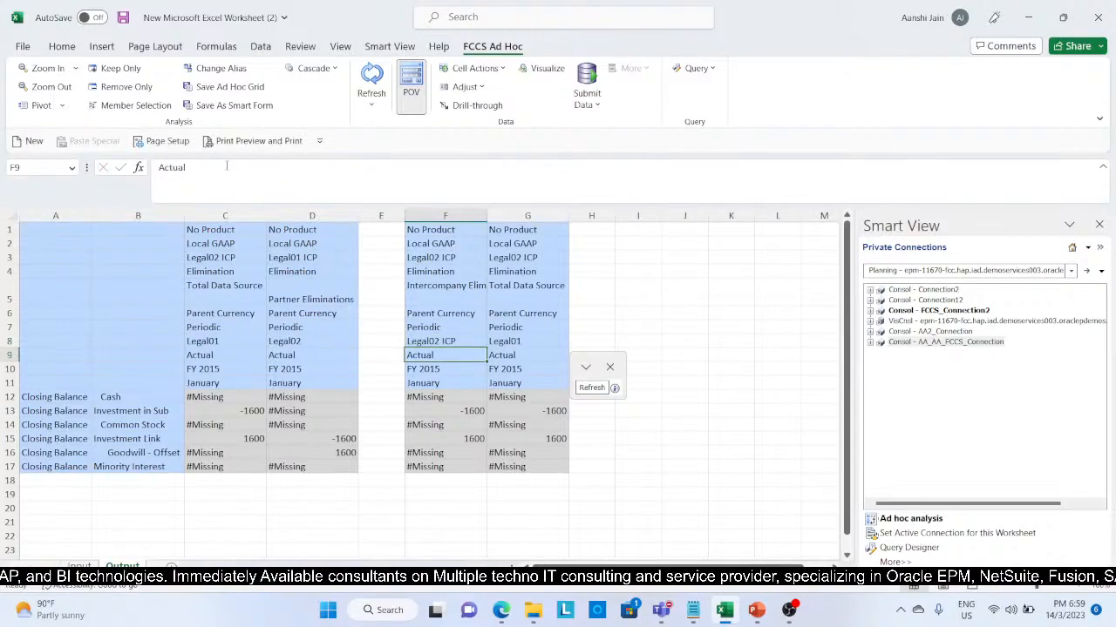
pyautogui.click(437, 344)
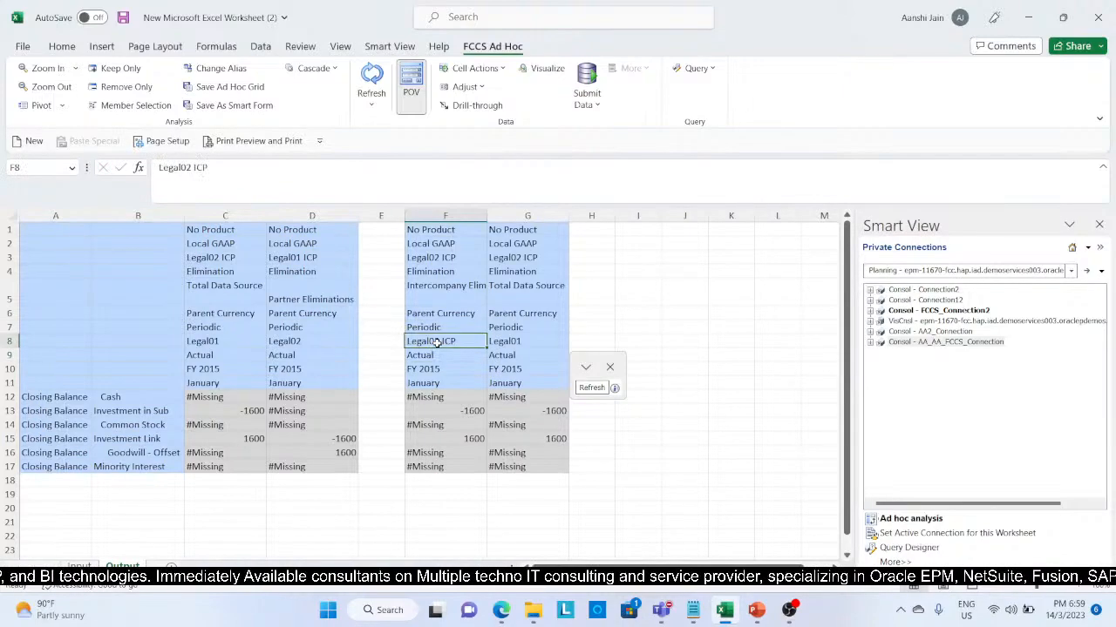
pyautogui.click(251, 164)
pyautogui.press('BackSpace')
pyautogui.press('BackSpace')
pyautogui.press('BackSpace')
pyautogui.press('BackSpace')
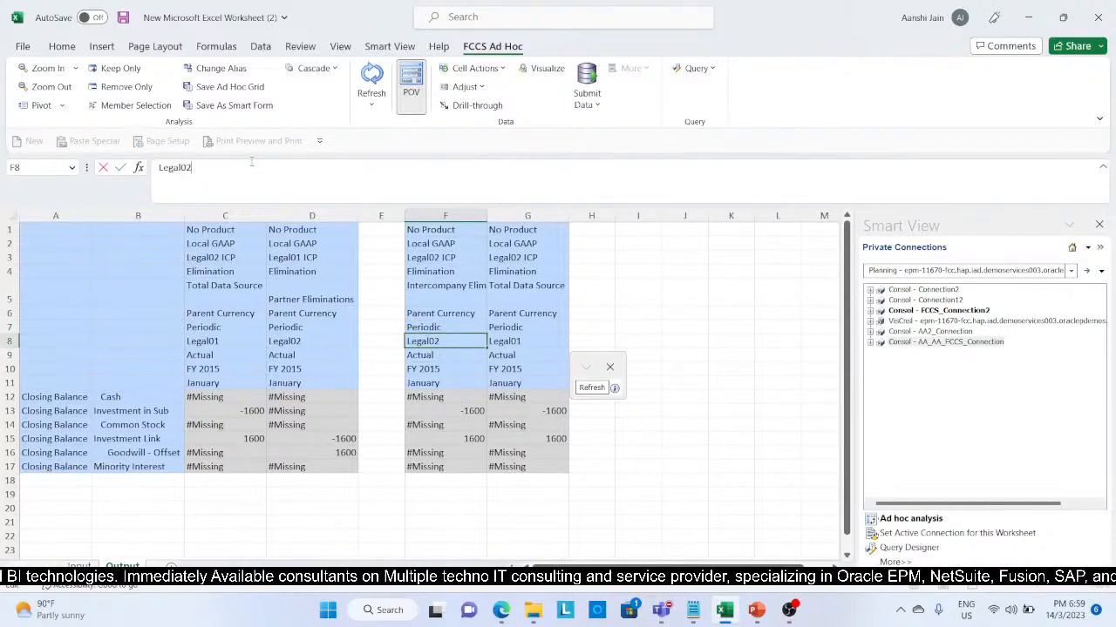
pyautogui.click(440, 356)
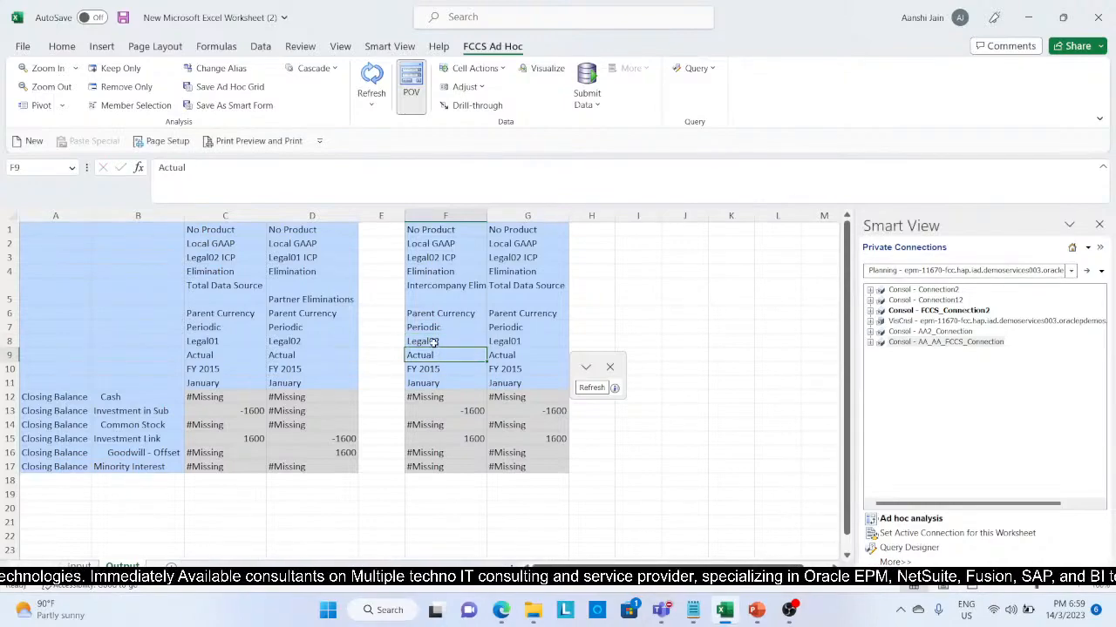
pyautogui.click(433, 342)
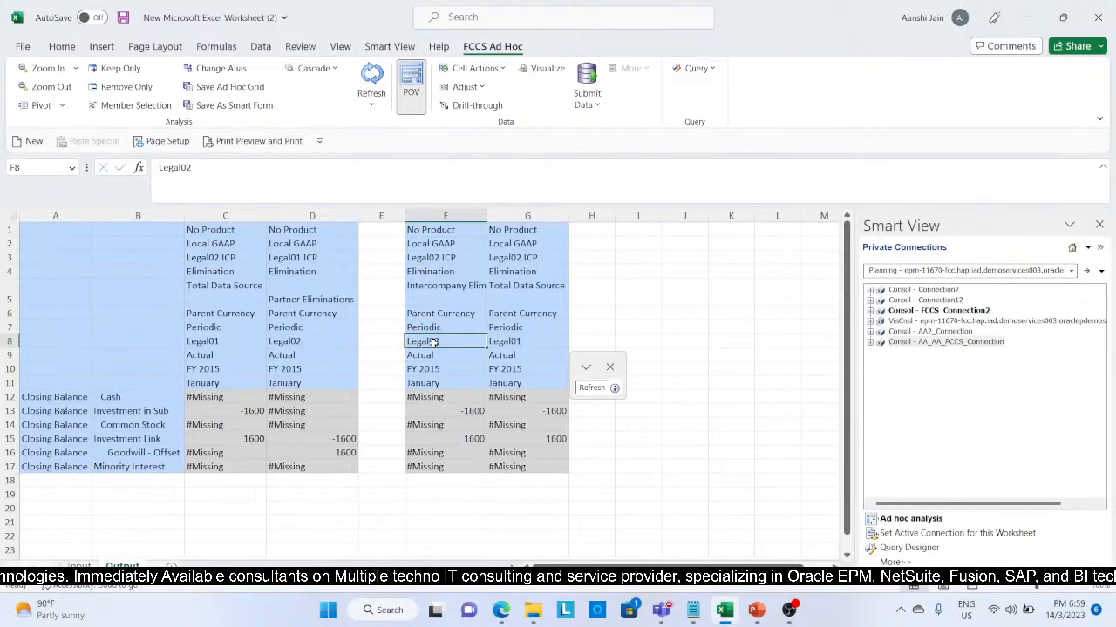
pyautogui.click(454, 258)
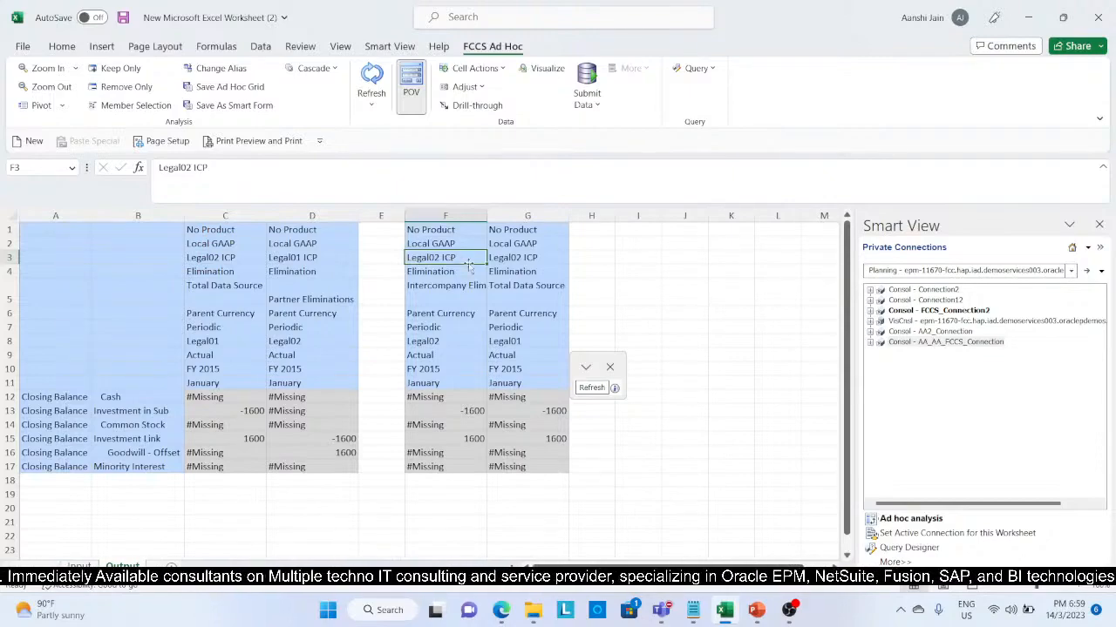
# Step: Change the entity member in cell G8 to Legal02 ICP
pyautogui.click(534, 338)
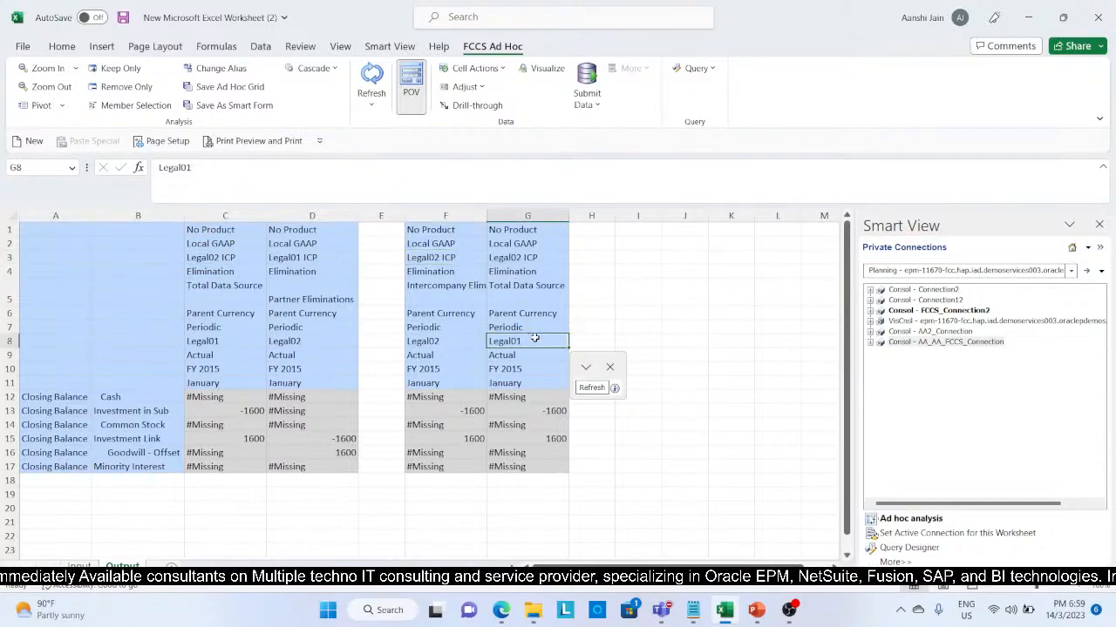
pyautogui.click(263, 165)
pyautogui.press('BackSpace')
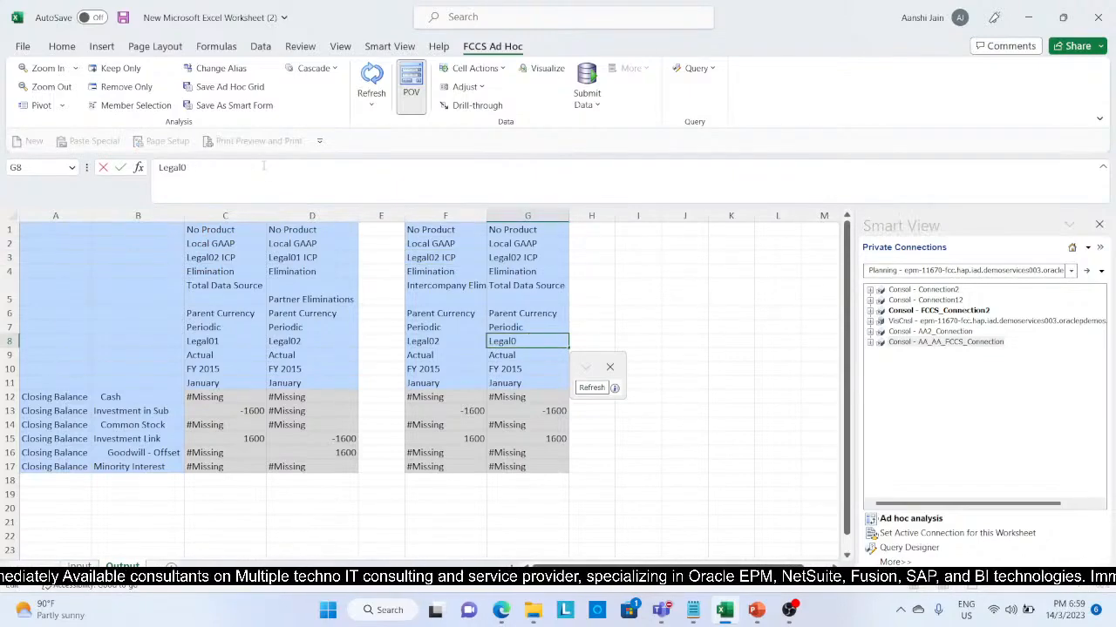
pyautogui.write('2 ICP')
pyautogui.press('Return')
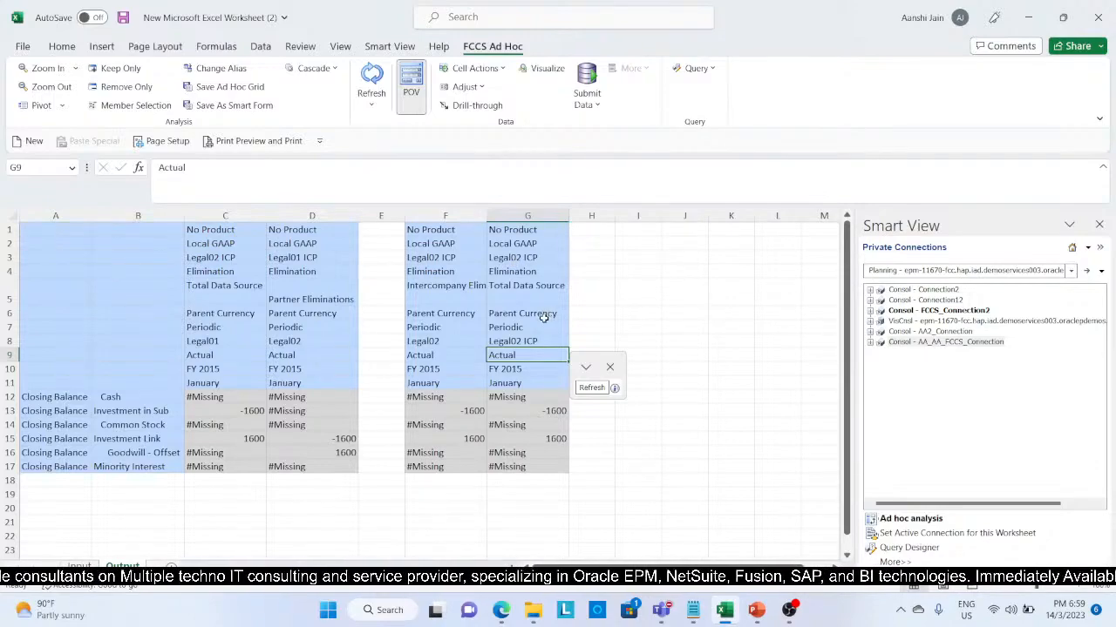
# Step: Change the intercompany member in cell G3 to Legal01 ICP
pyautogui.click(525, 260)
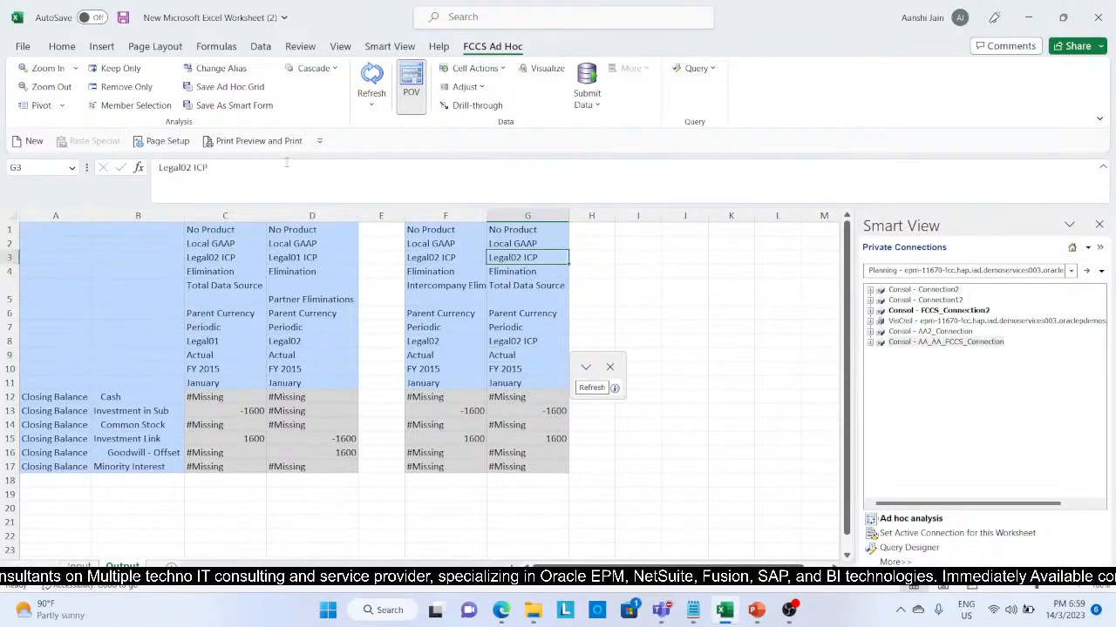
pyautogui.click(185, 167)
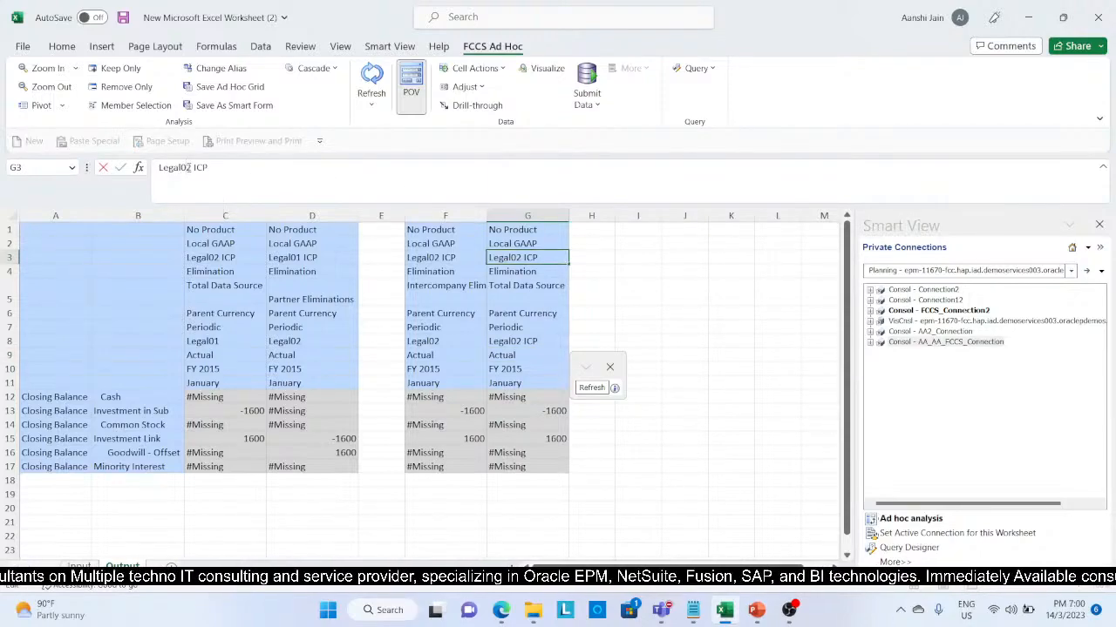
pyautogui.press('BackSpace')
pyautogui.write('1')
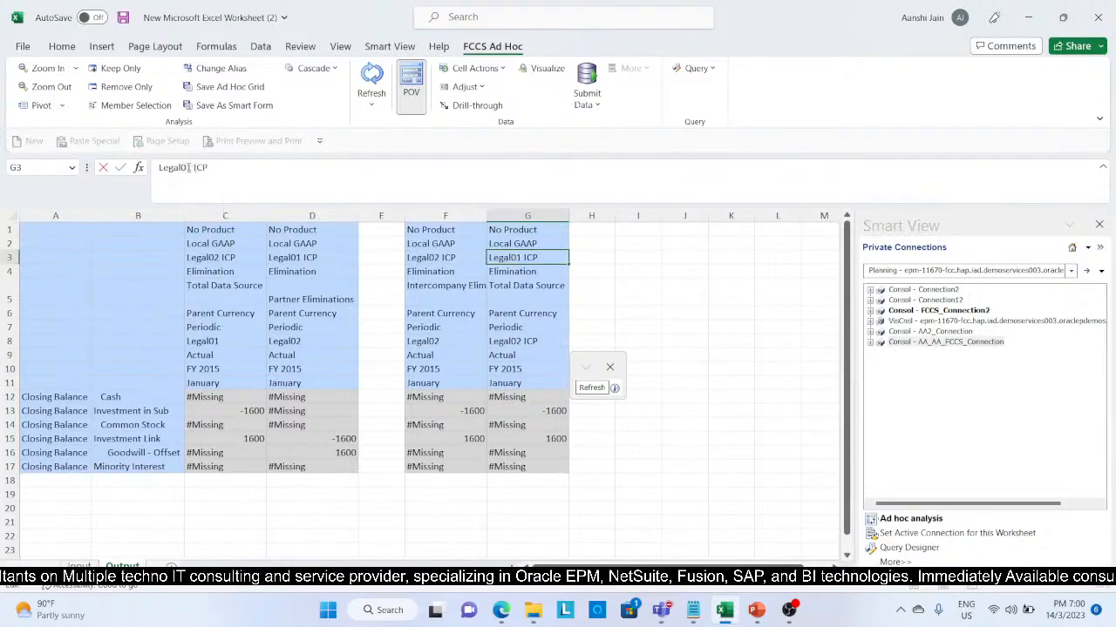
# Step: Replace the data source member in cell G5 with Partner Eliminations copied from cell D5
pyautogui.click(520, 299)
pyautogui.press('Delete')
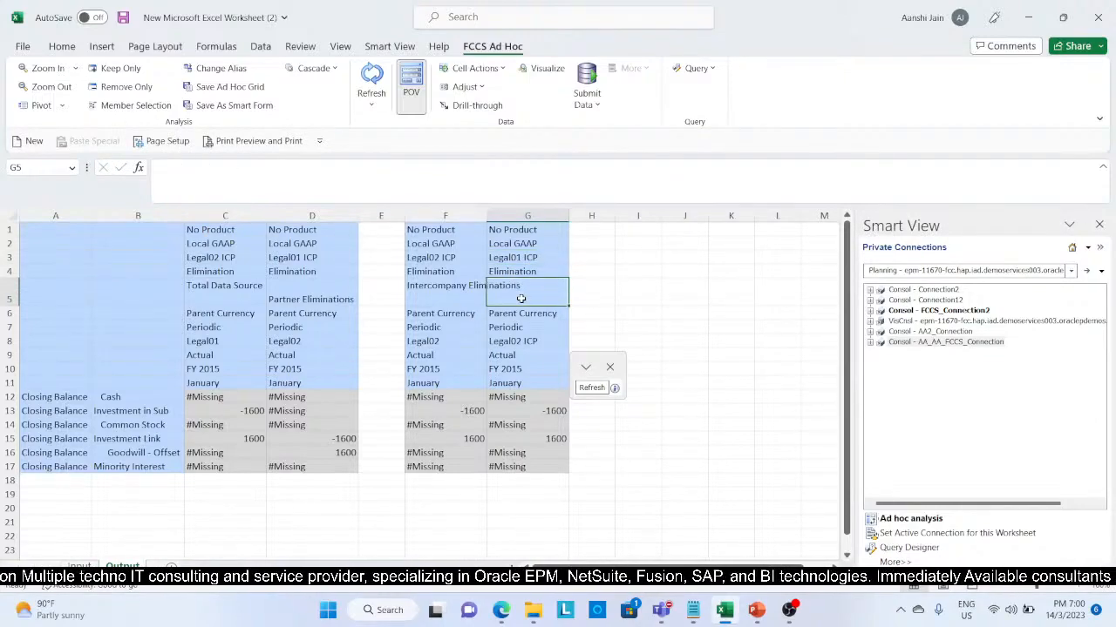
pyautogui.click(331, 287)
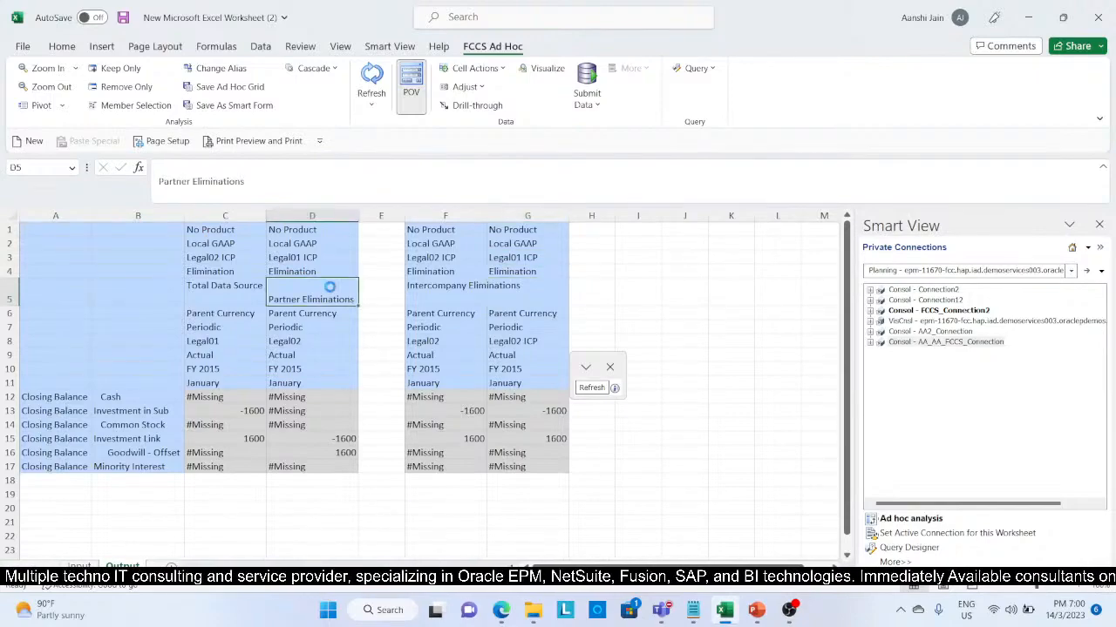
pyautogui.hotkey('ctrl', 'c')
pyautogui.click(536, 293)
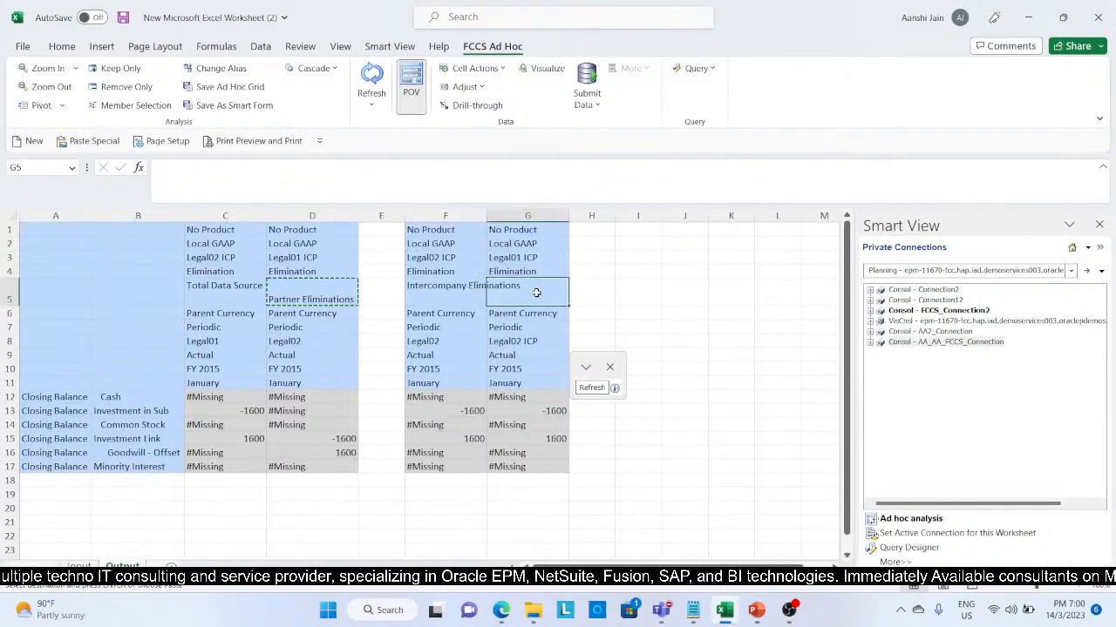
pyautogui.hotkey('ctrl', 'v')
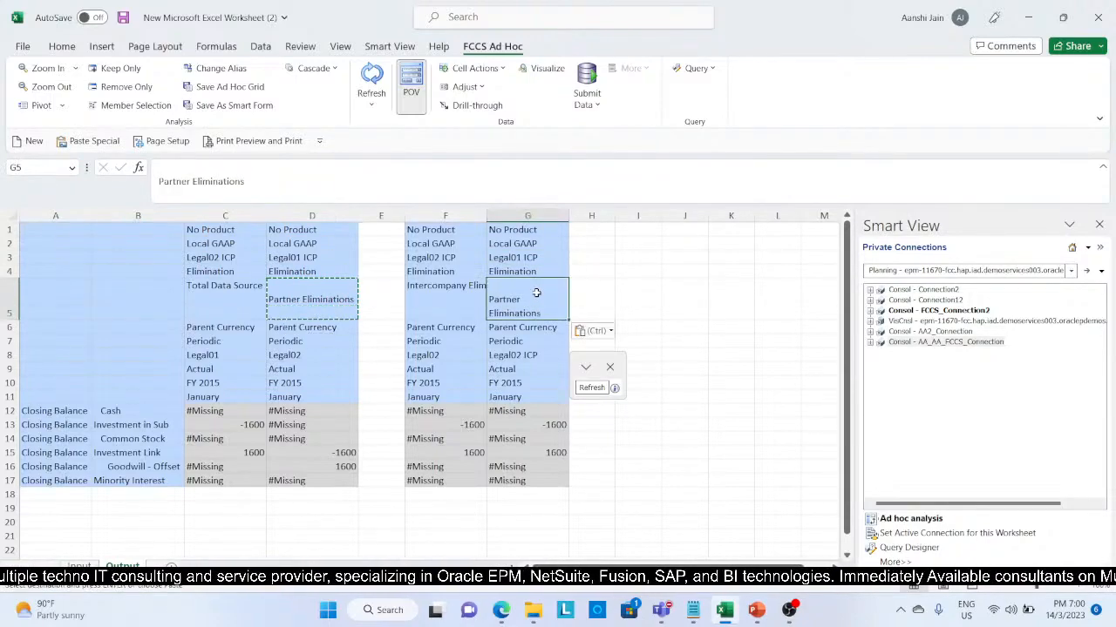
# Step: Change the entity member in cell G8 to Legal02, without the ICP suffix, and refresh the ad hoc grid
pyautogui.click(543, 355)
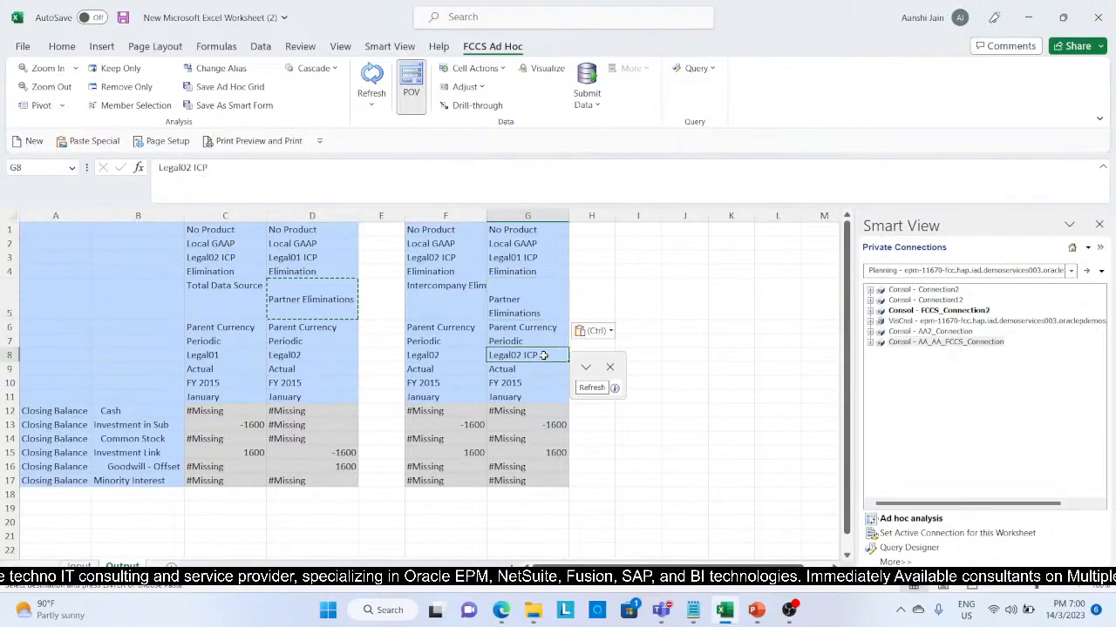
pyautogui.click(241, 176)
pyautogui.press('BackSpace')
pyautogui.press('BackSpace')
pyautogui.press('BackSpace')
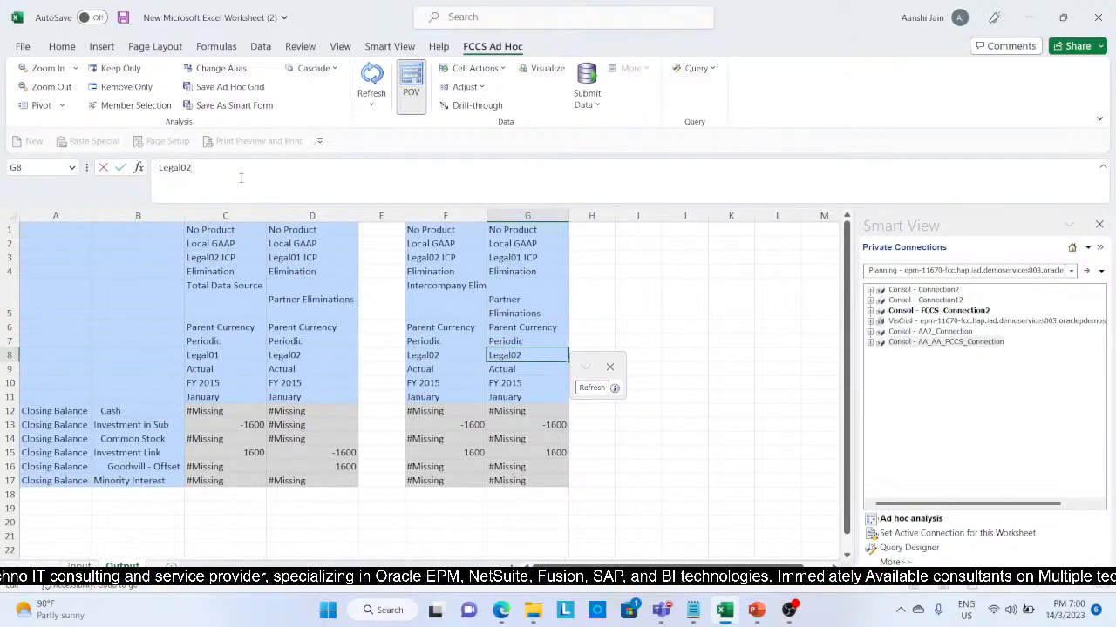
pyautogui.press('Return')
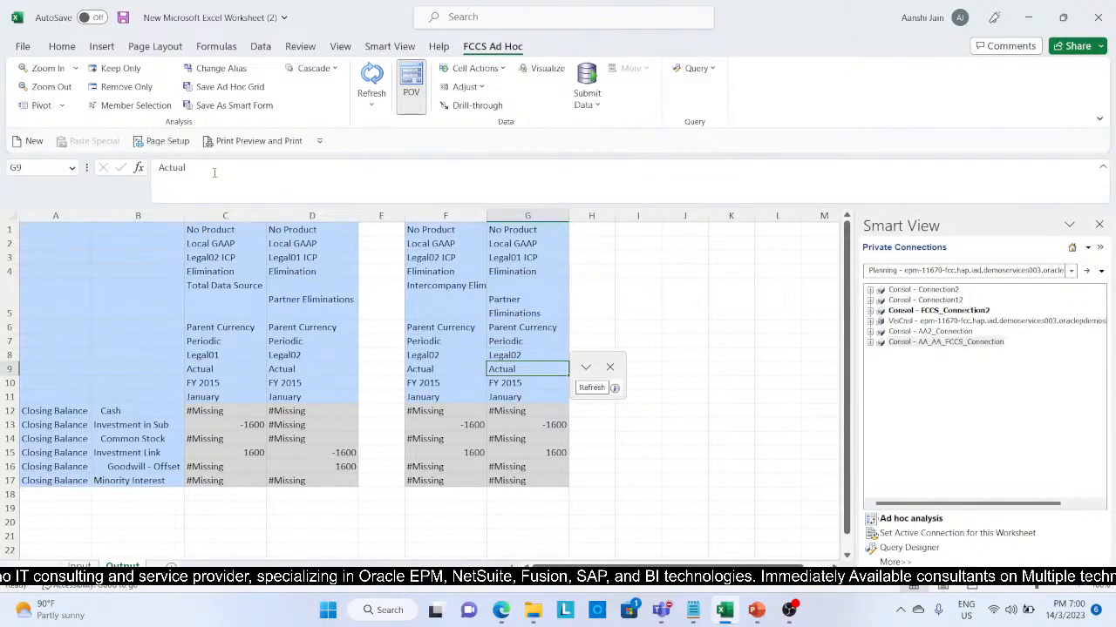
pyautogui.click(697, 443)
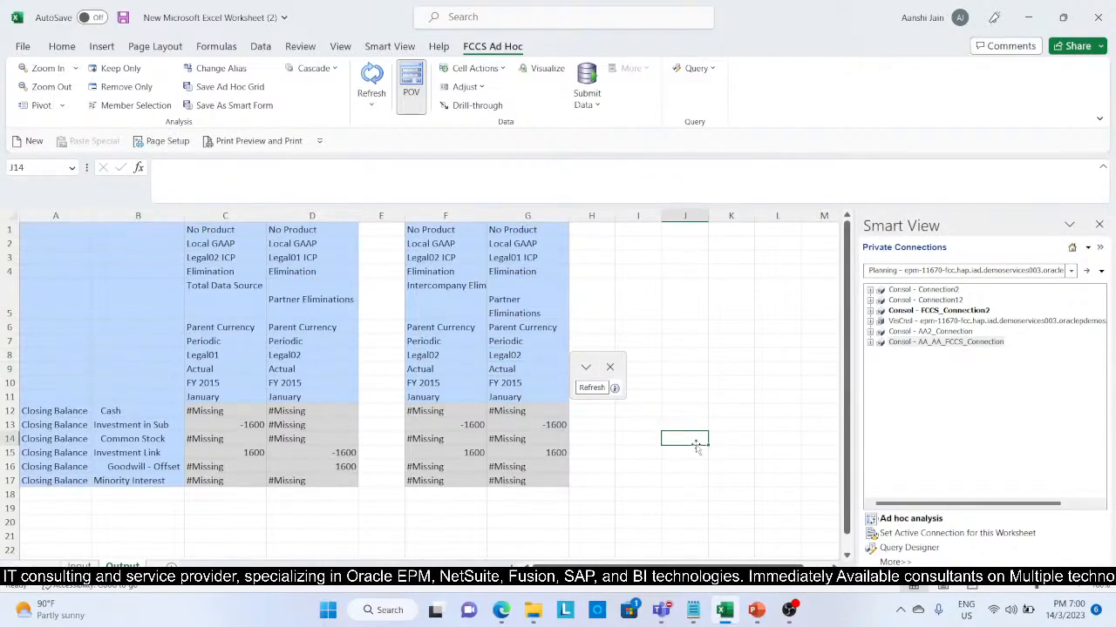
pyautogui.click(373, 80)
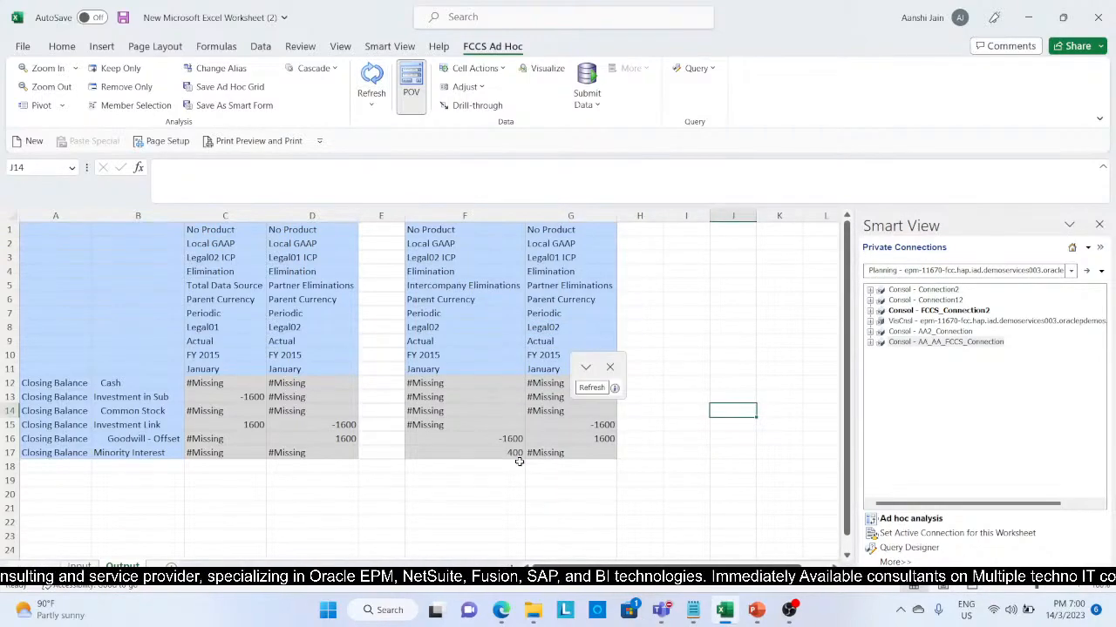
# Step: Switch to Oracle FCCS in the Edge browser and open the Business Rules list
pyautogui.click(502, 611)
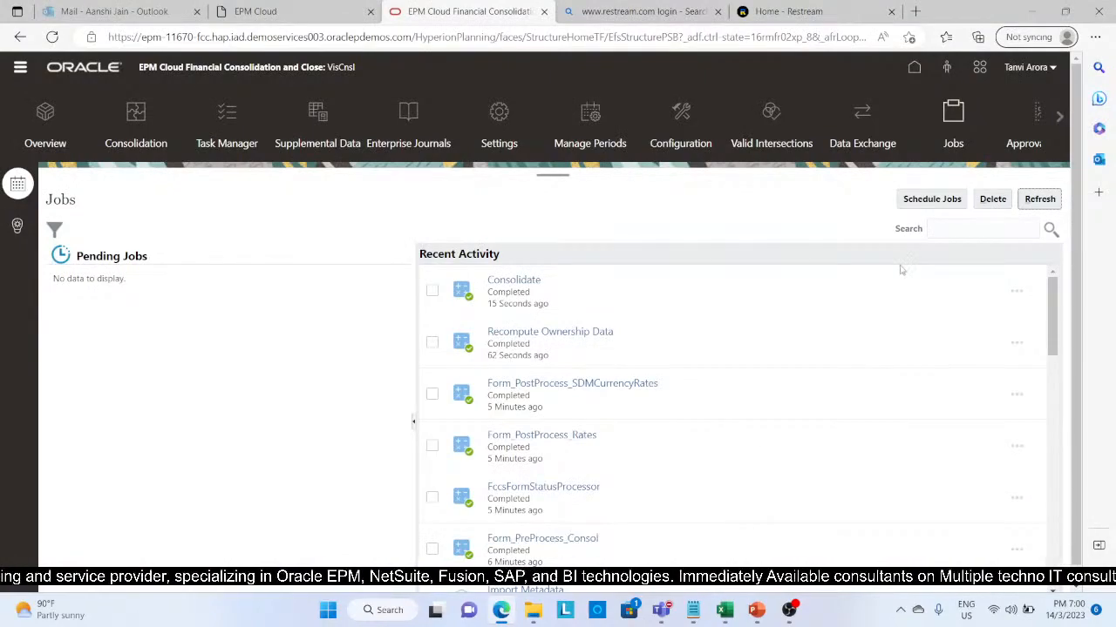
pyautogui.click(915, 69)
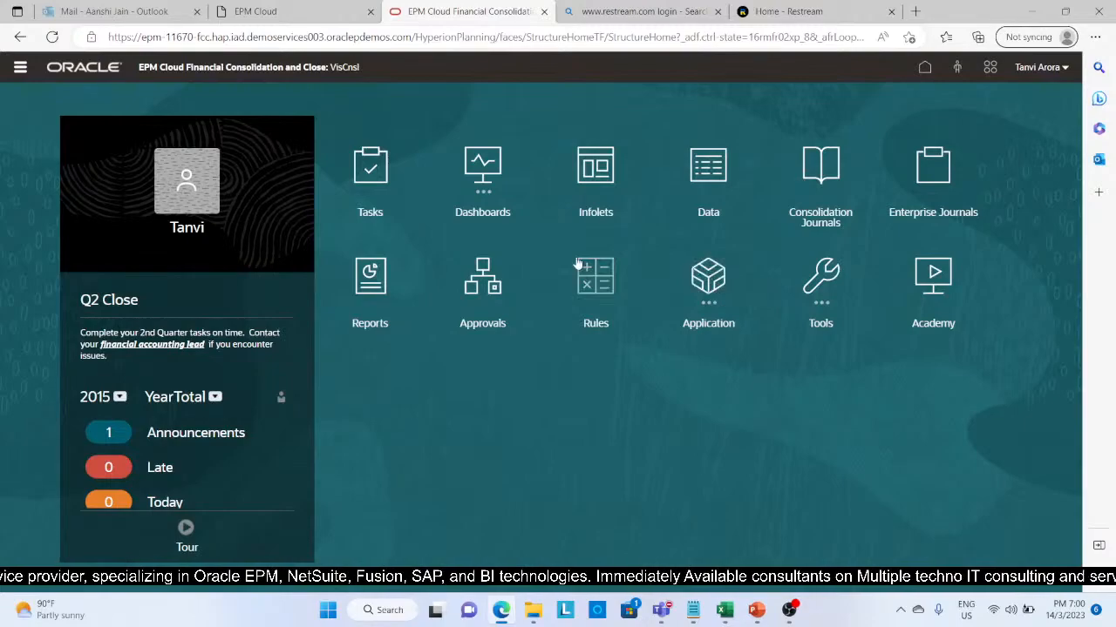
pyautogui.click(20, 70)
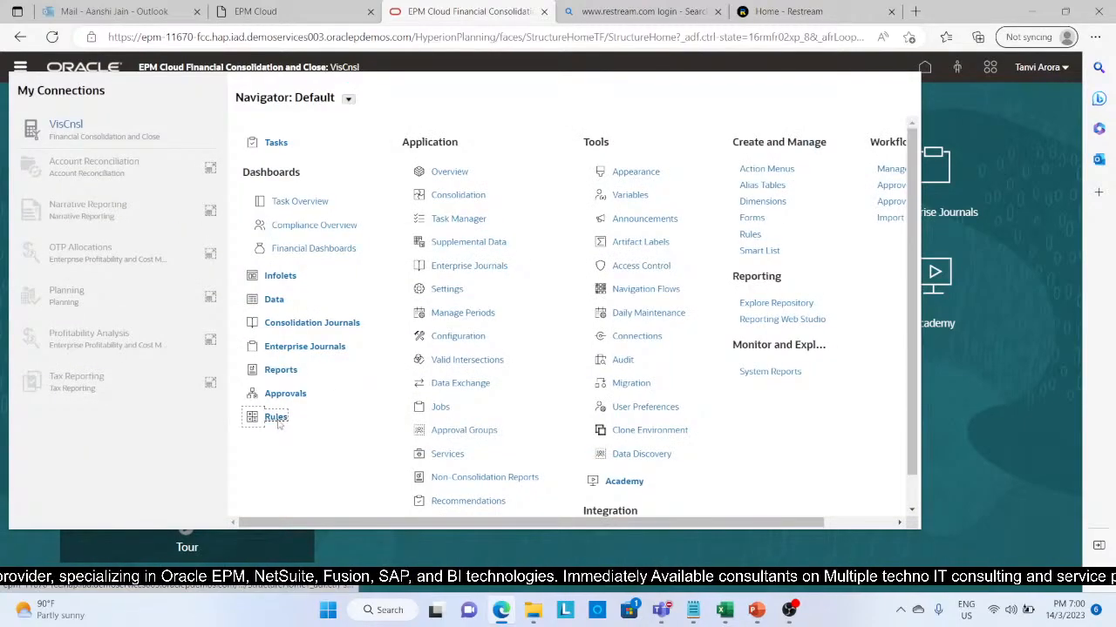
pyautogui.click(275, 417)
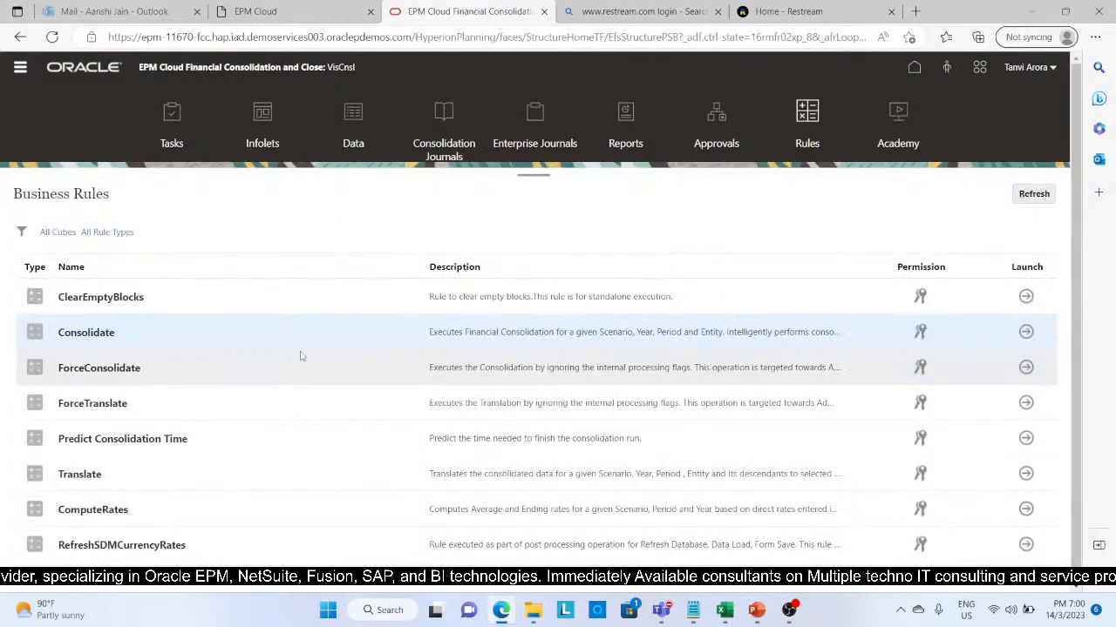
# Step: Launch the Consolidate rule with the entity set to LE02 and dismiss the background execution warning
pyautogui.click(1025, 333)
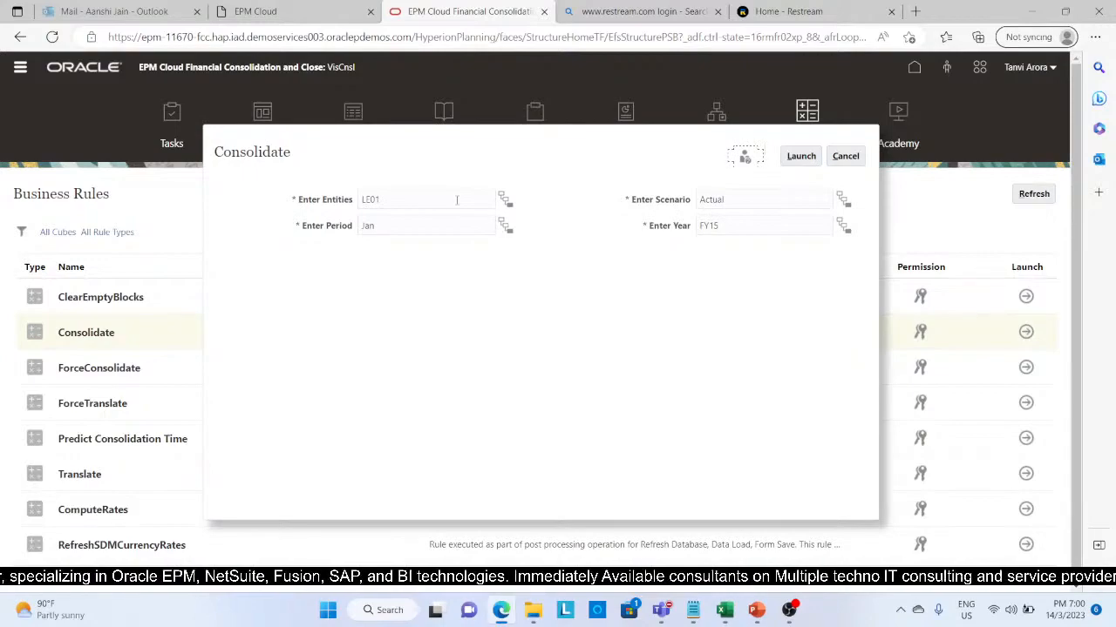
pyautogui.click(456, 199)
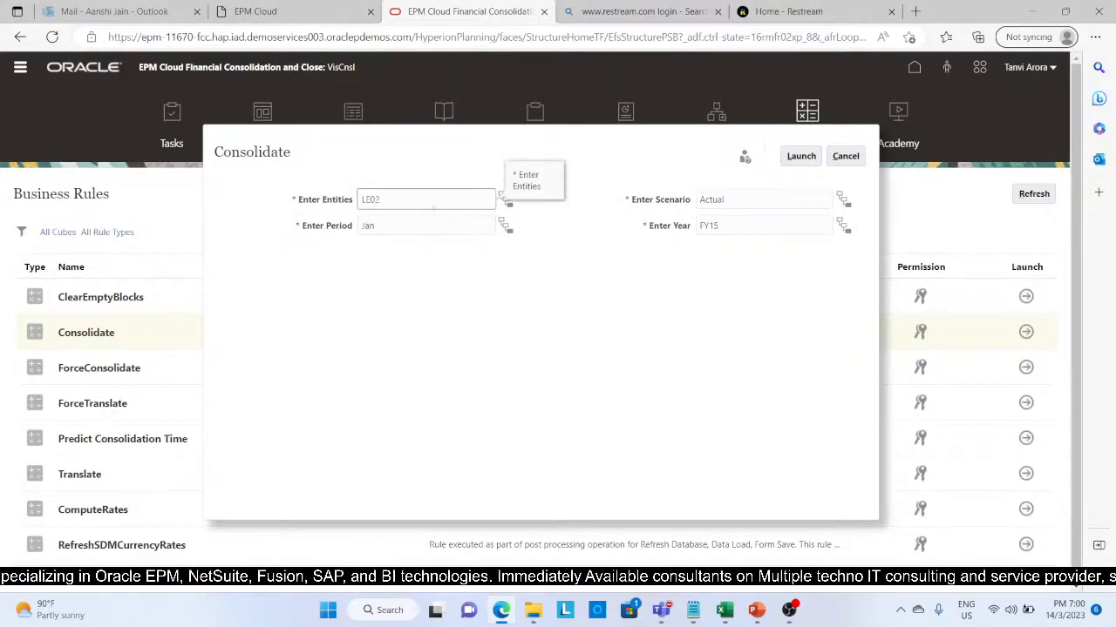
pyautogui.press('BackSpace')
pyautogui.write('3')
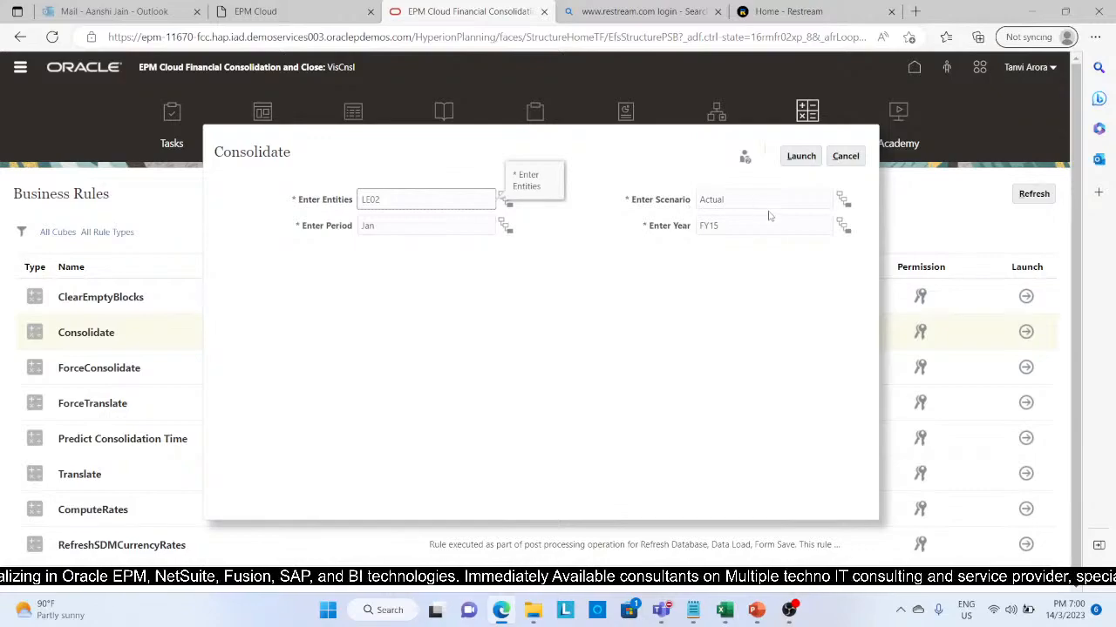
pyautogui.click(802, 156)
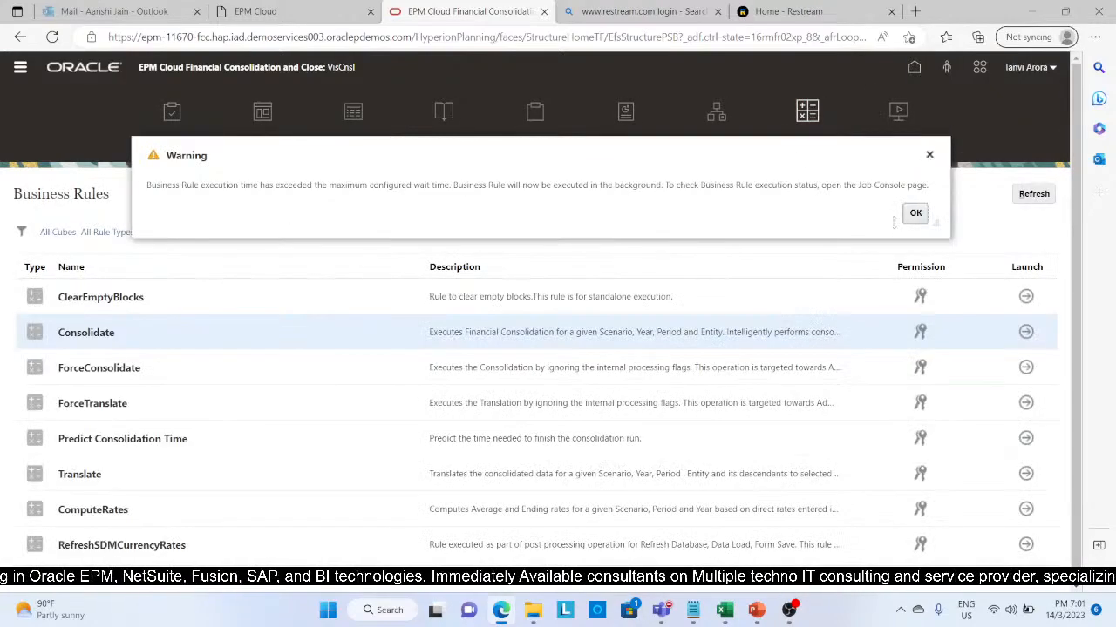
pyautogui.click(924, 218)
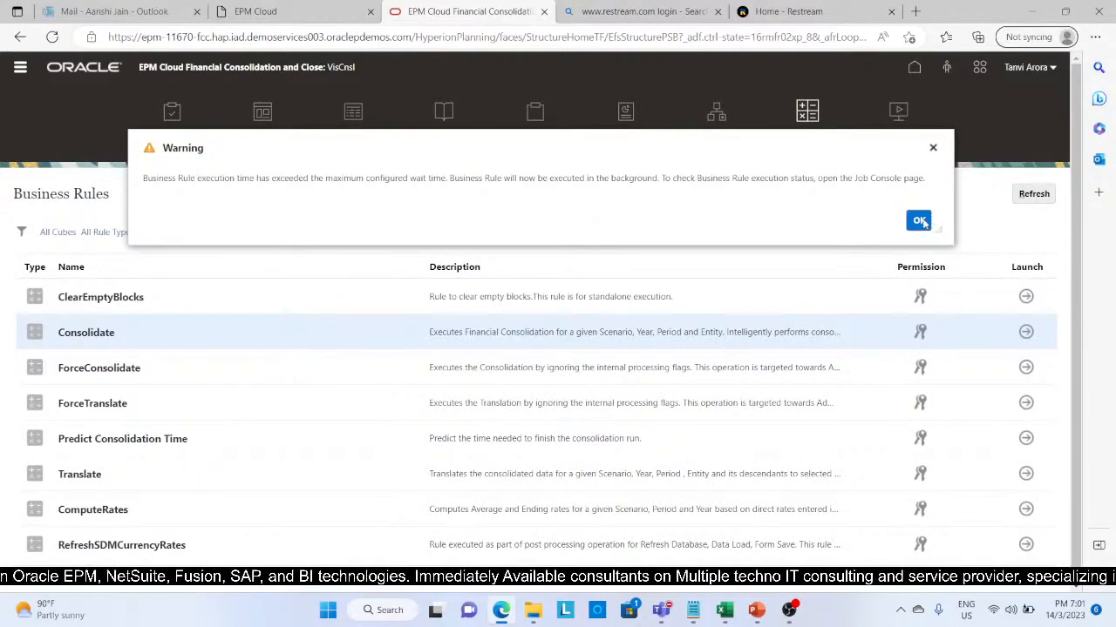
# Step: Open the application's Jobs page and refresh it to check the status of the latest Consolidate job
pyautogui.click(911, 69)
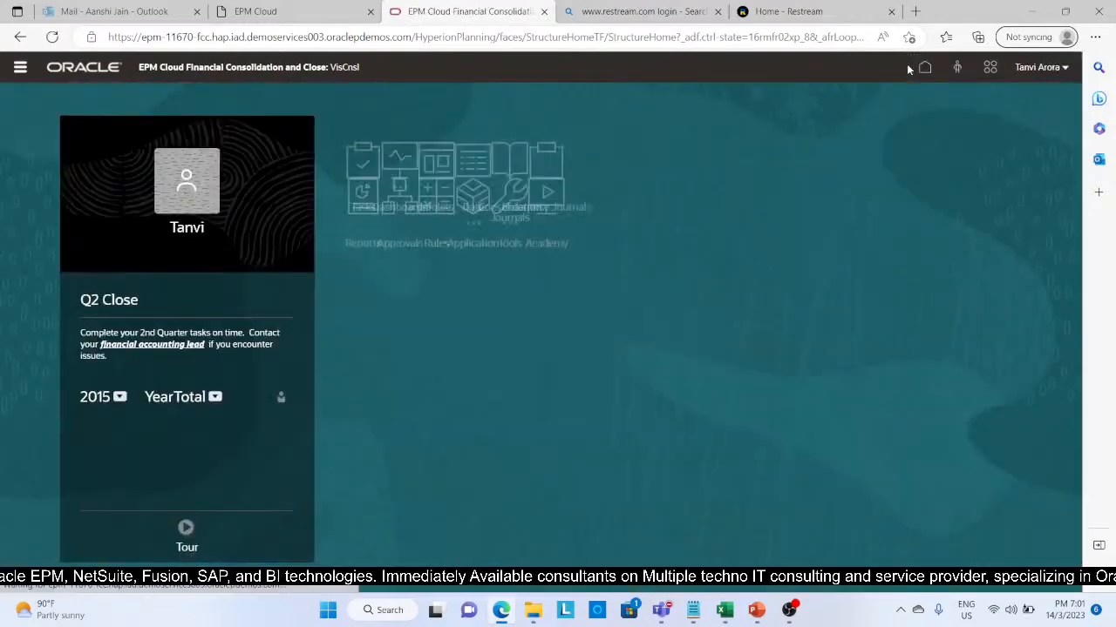
pyautogui.click(709, 276)
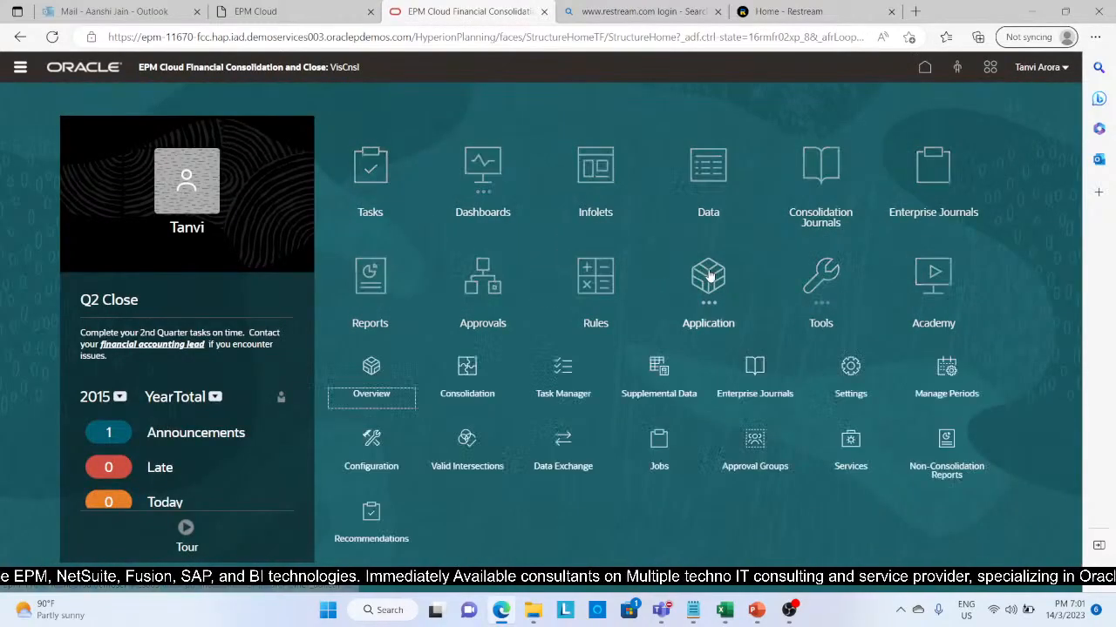
pyautogui.click(658, 440)
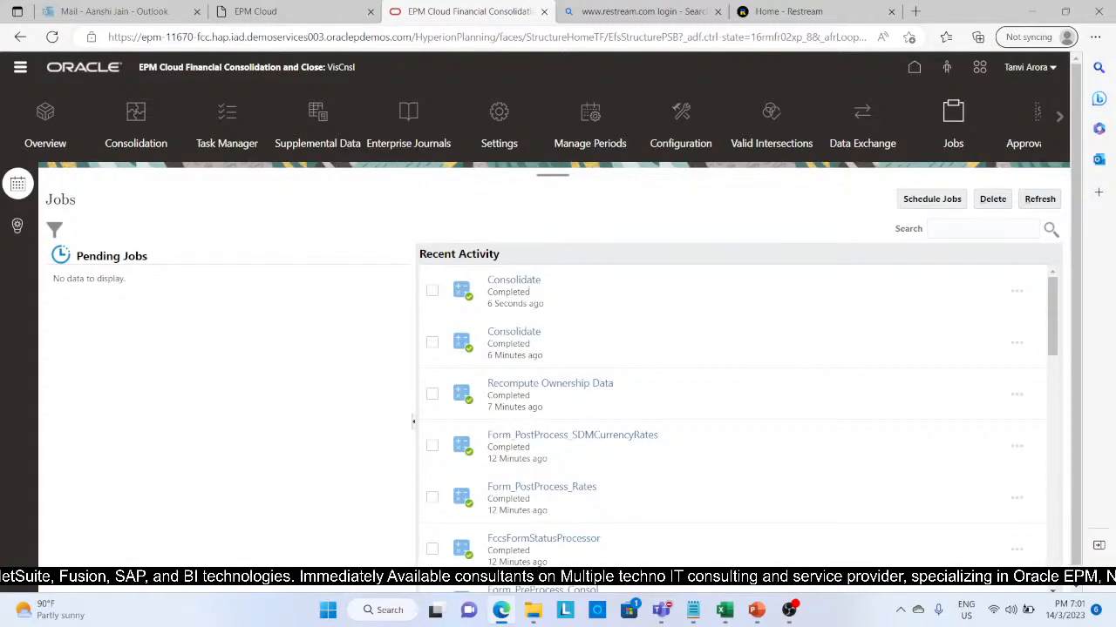
pyautogui.click(1040, 198)
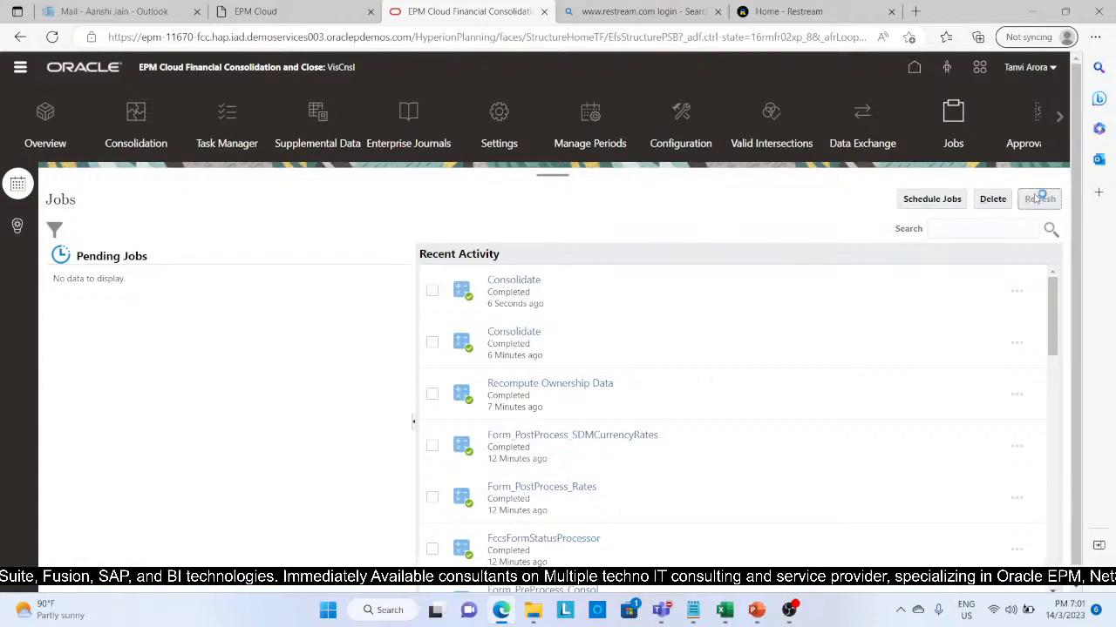
pyautogui.click(1039, 199)
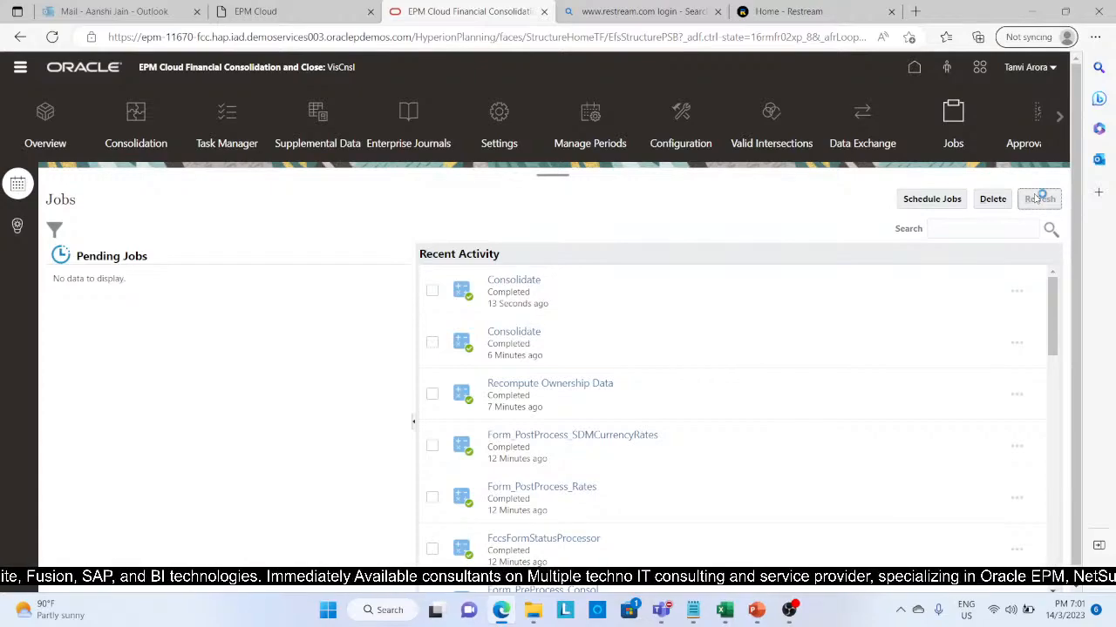
# Step: Switch back to the Excel workbook and refresh the Output sheet's ad hoc grid with the consolidated data
pyautogui.click(726, 609)
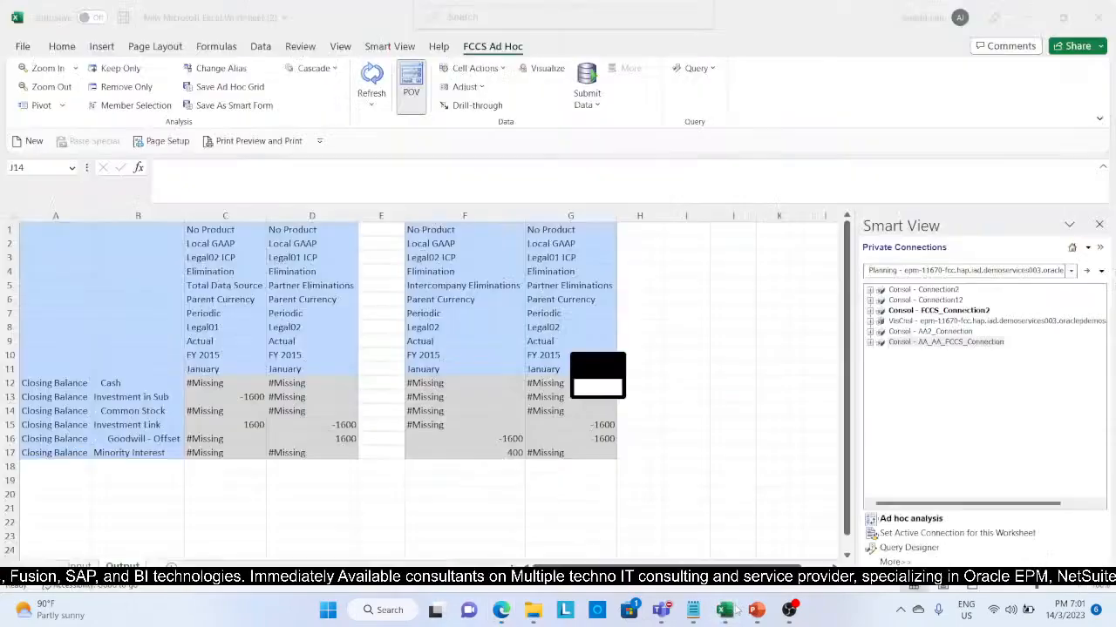
pyautogui.click(372, 87)
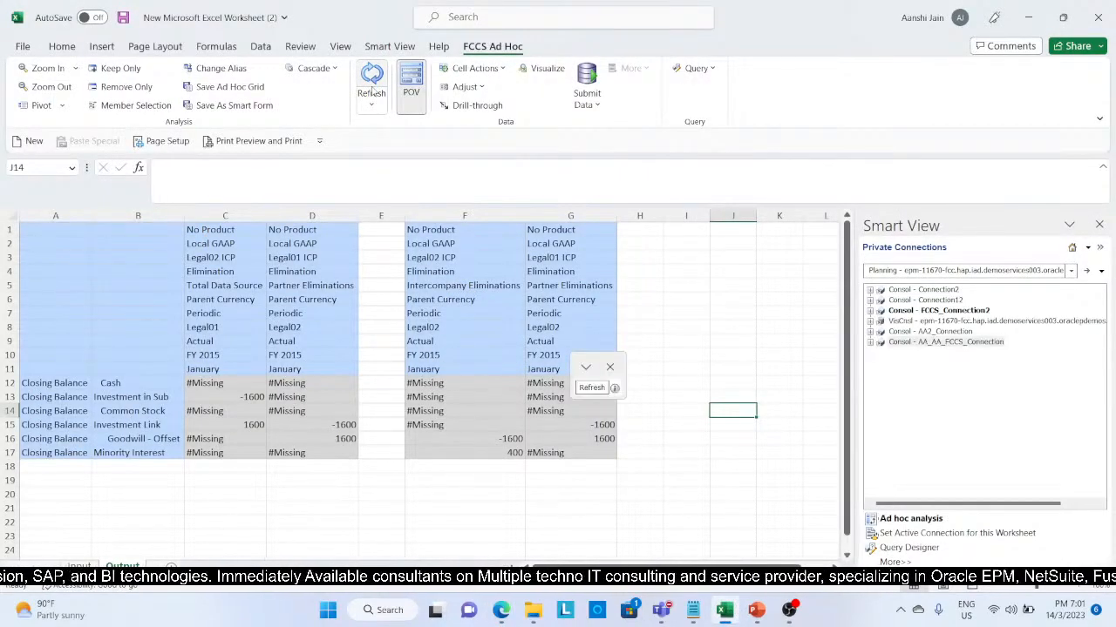
pyautogui.click(371, 87)
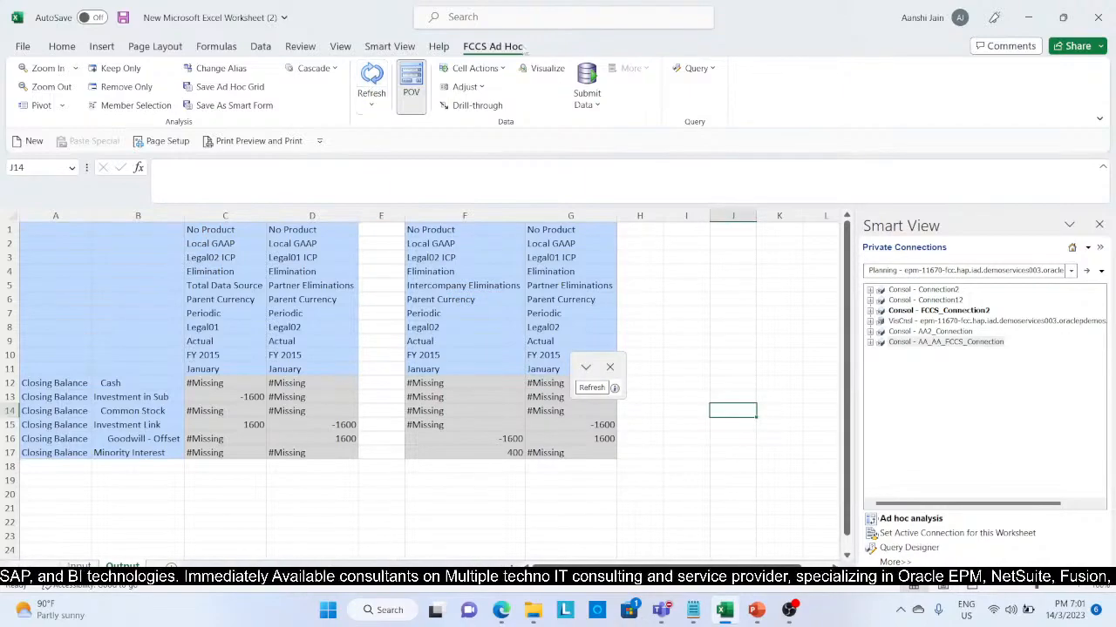
# Step: Examine the Legal02 Investment Link, Goodwill - Offset and Minority Interest results against the goodwill and minority interest calculations on the Input sheet
pyautogui.click(491, 441)
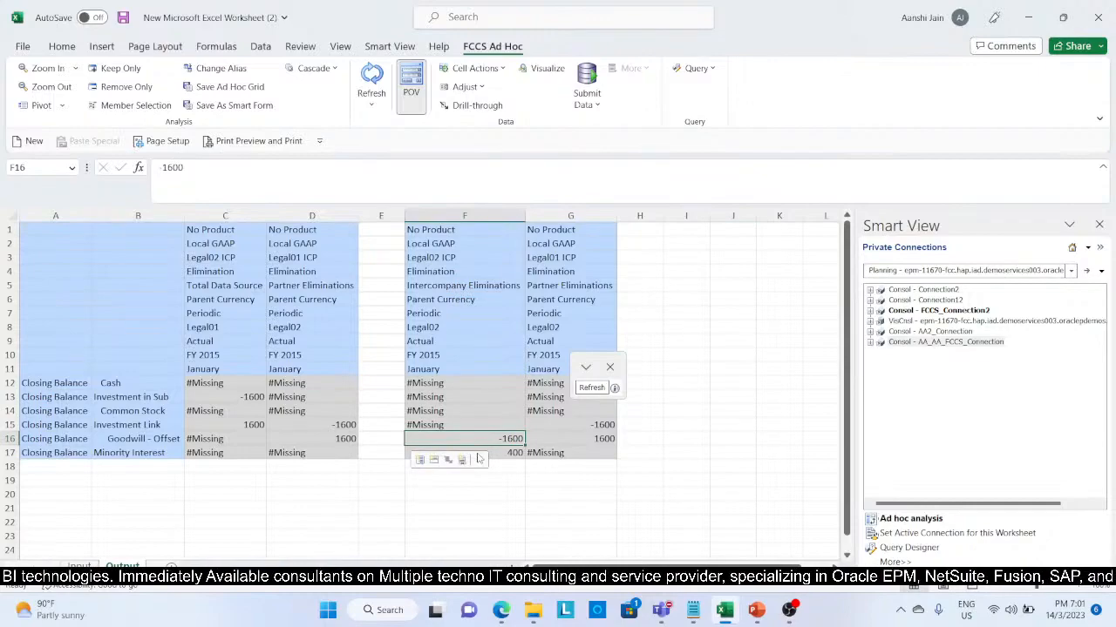
pyautogui.click(79, 565)
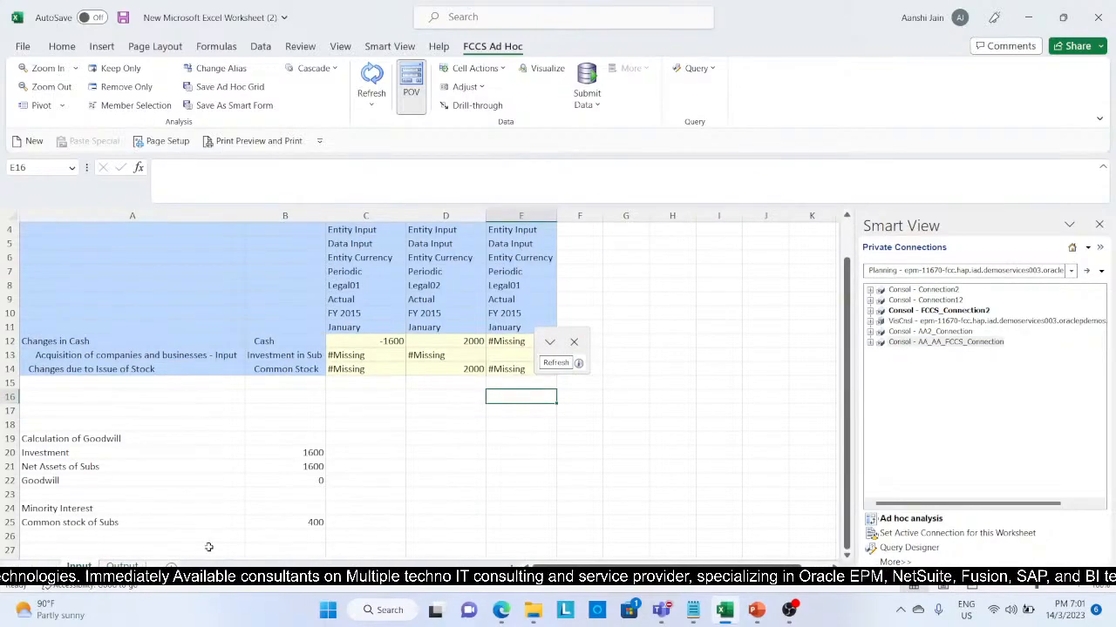
pyautogui.click(123, 566)
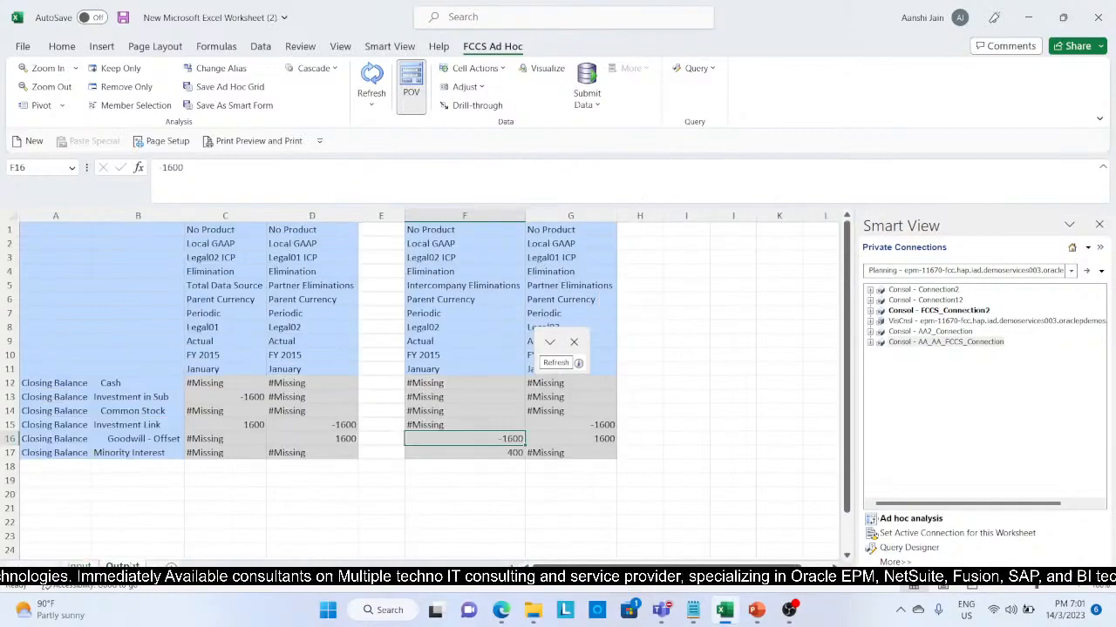
pyautogui.click(568, 425)
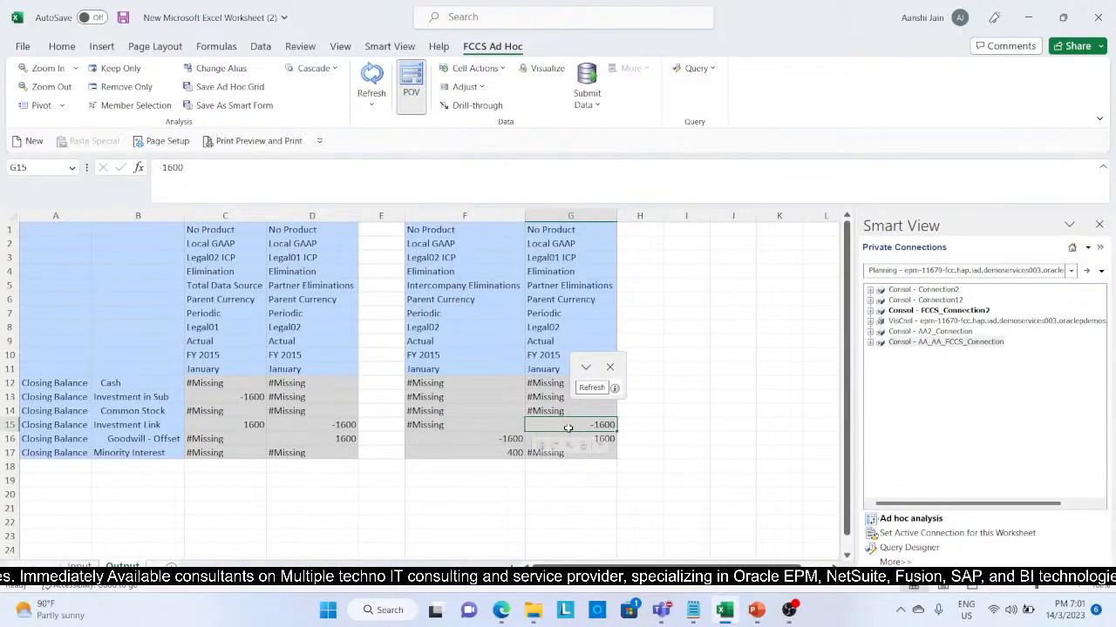
pyautogui.click(724, 453)
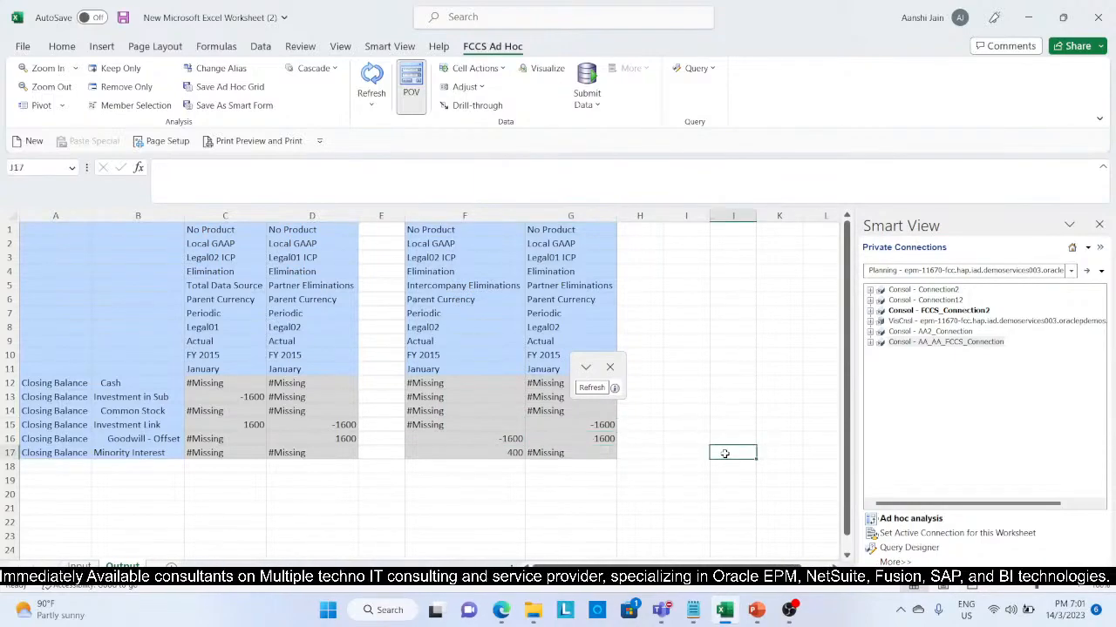
pyautogui.click(576, 441)
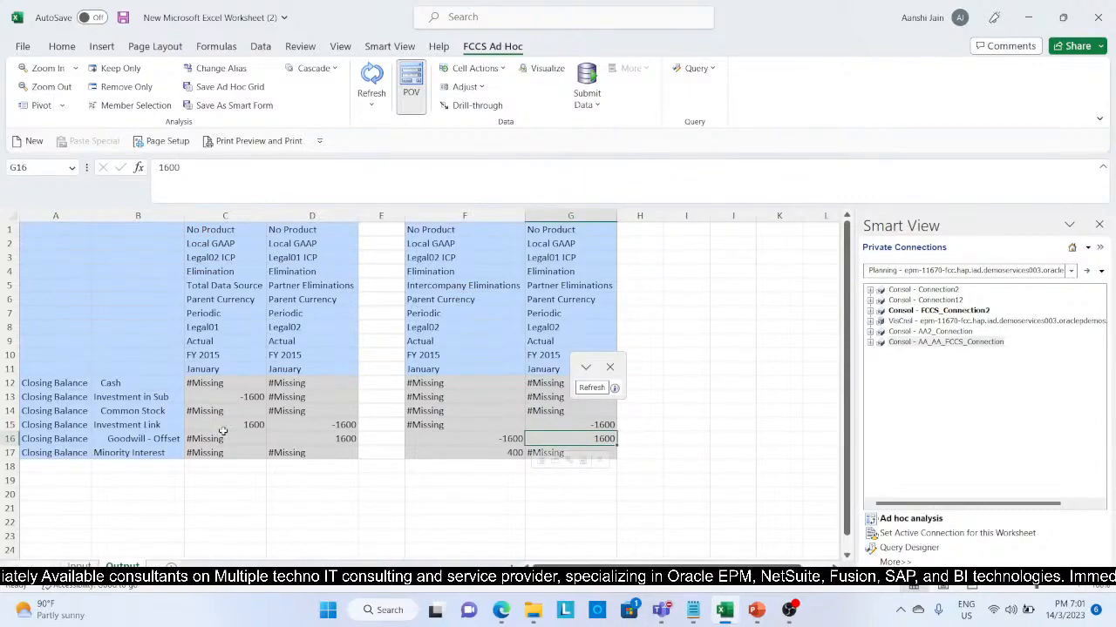
pyautogui.click(10, 440)
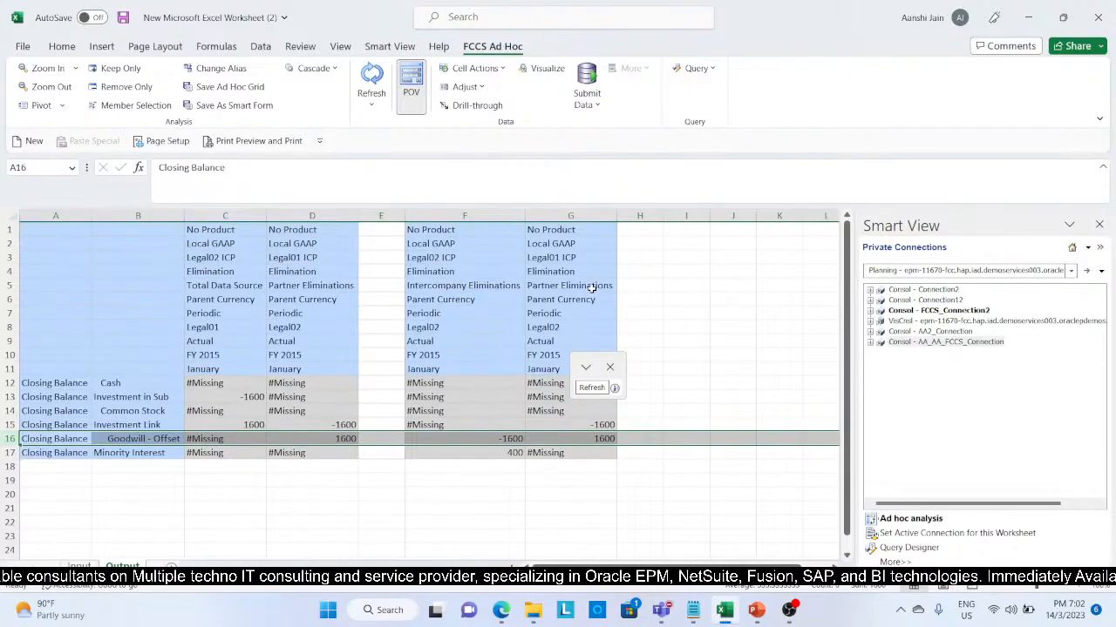
pyautogui.click(739, 351)
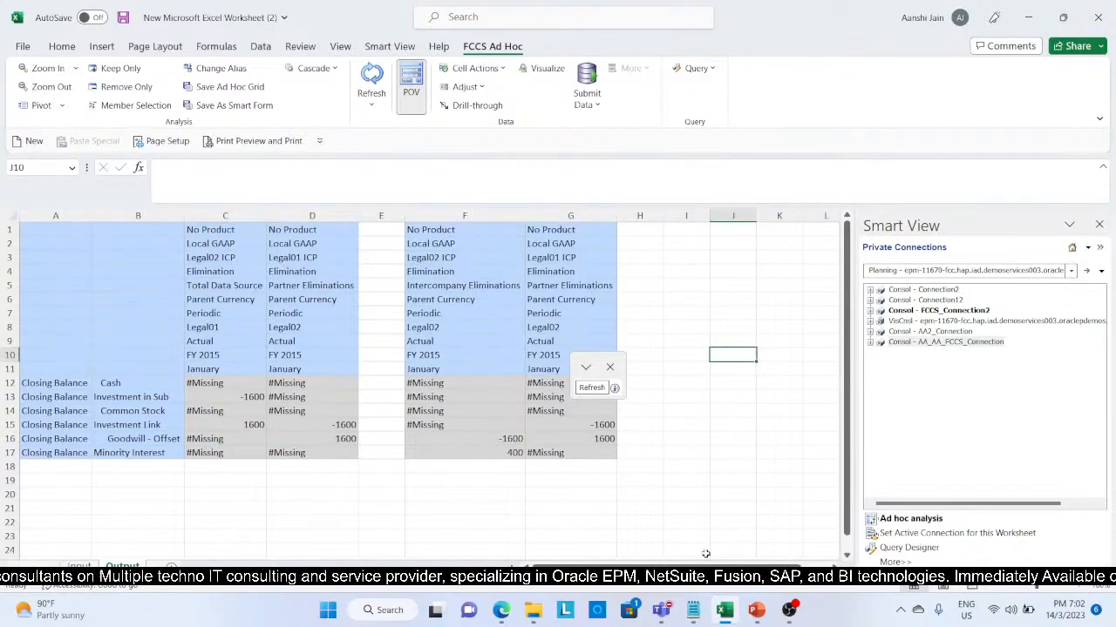
# Step: Switch to the Multi GAAP presentation in PowerPoint and open slide 4 to review the partner elimination process
pyautogui.click(756, 612)
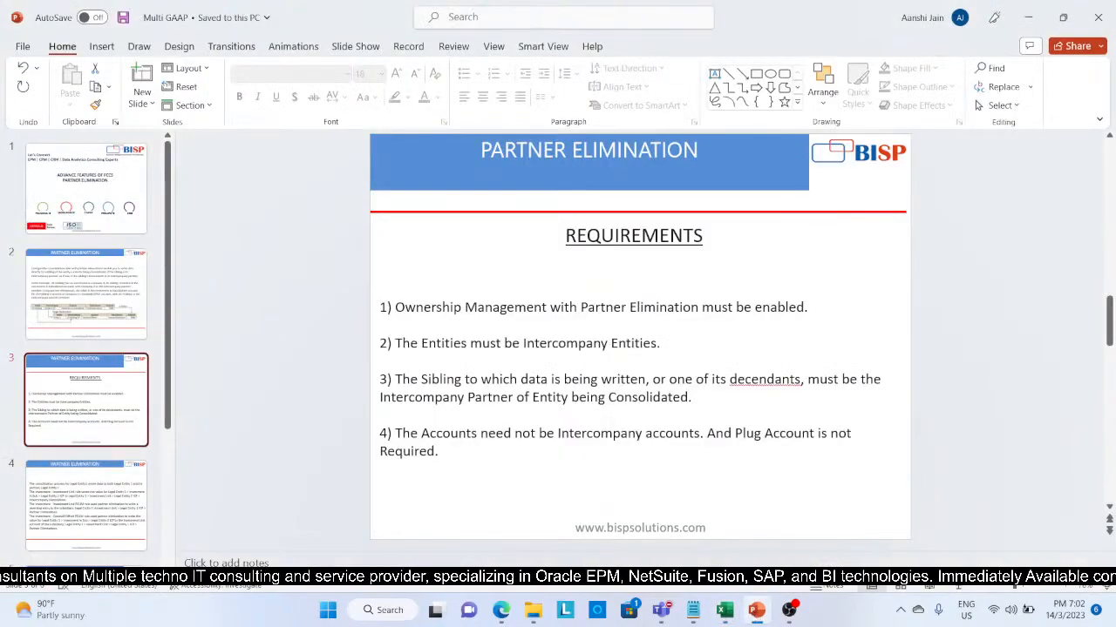
pyautogui.click(45, 505)
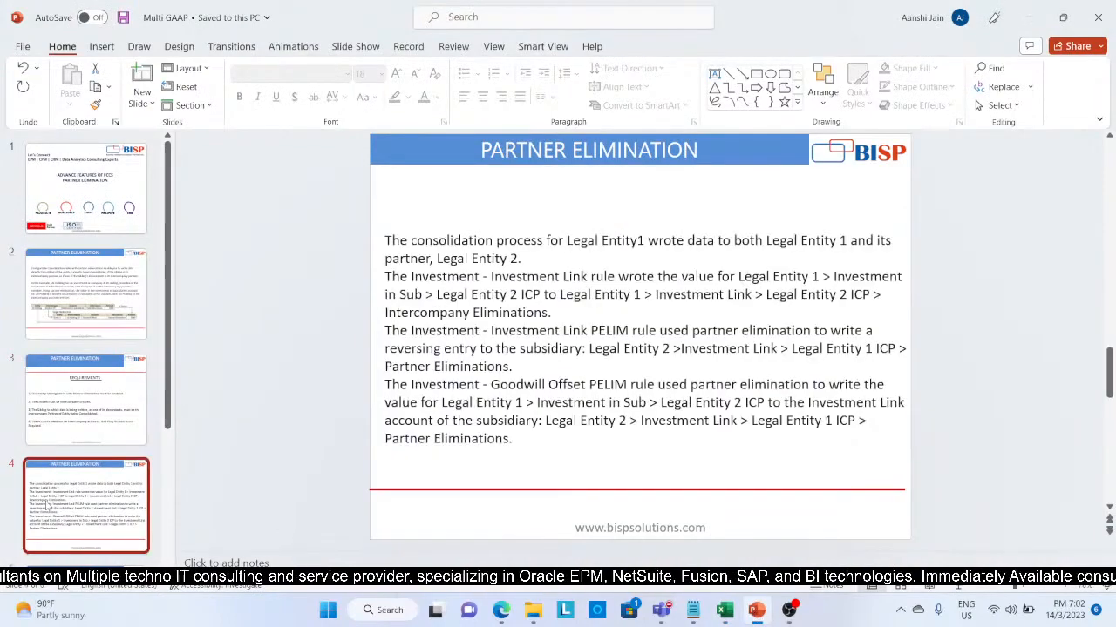